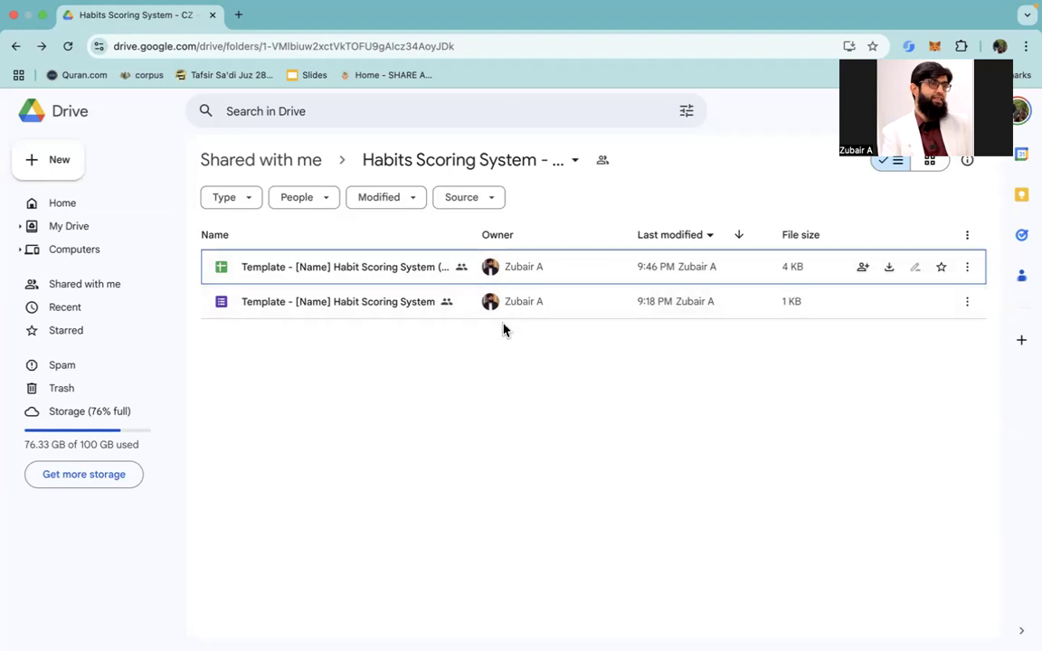
# Step: Make a copy of the form "Template - [Name] Habit Scoring System" from the shared folder
pyautogui.scroll(5, 504, 330)
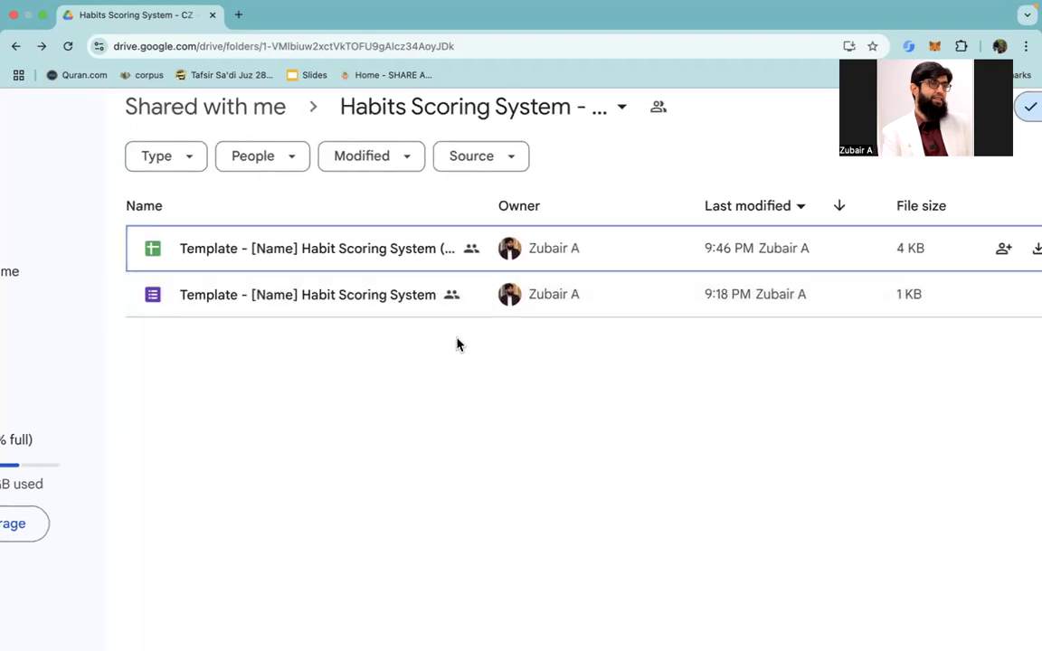
pyautogui.scroll(2, 455, 345)
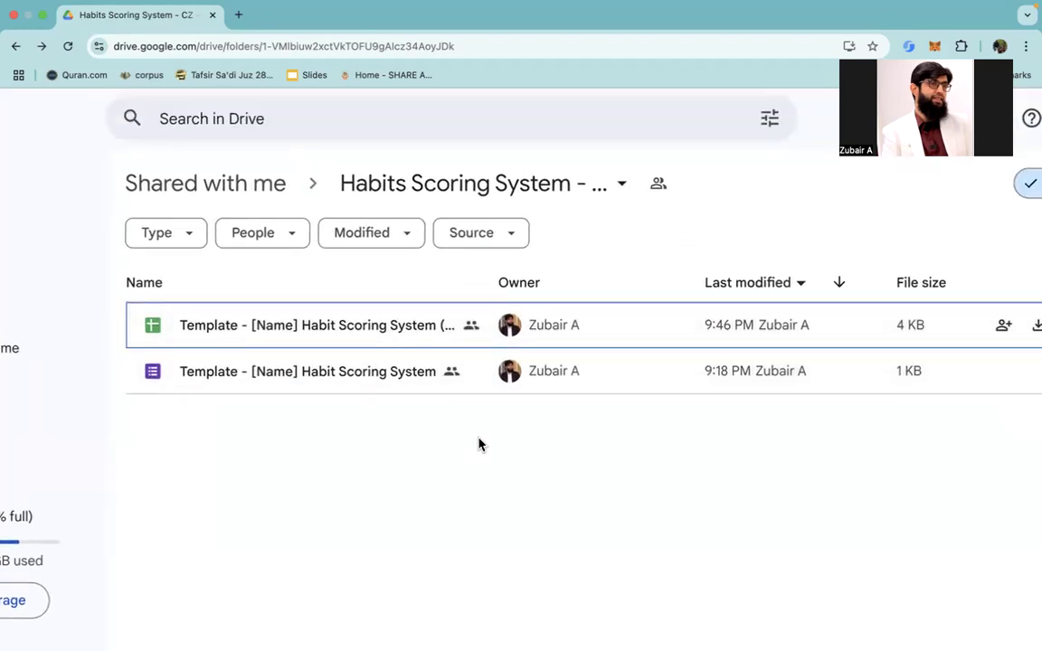
pyautogui.scroll(-3, 480, 444)
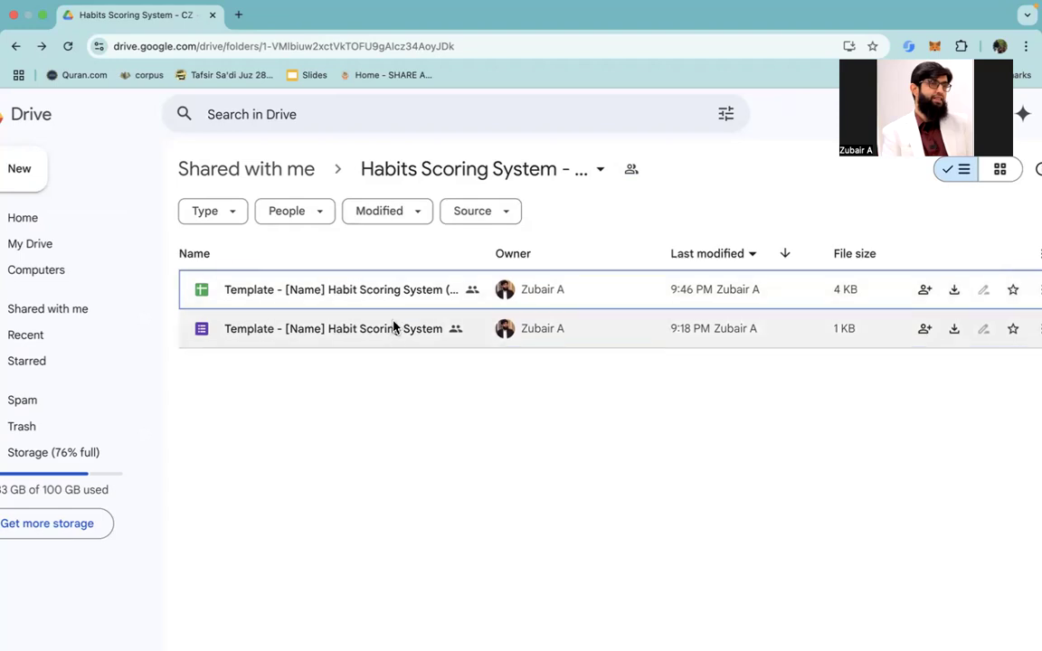
pyautogui.scroll(2, 389, 332)
pyautogui.click(386, 334)
pyautogui.rightClick(386, 335)
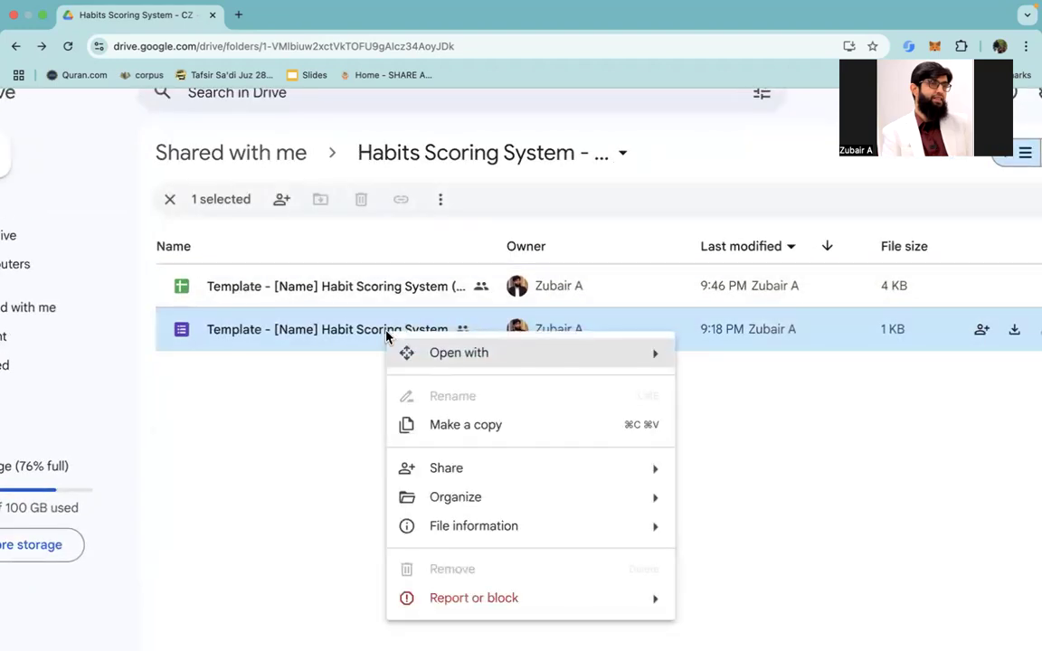
pyautogui.click(451, 430)
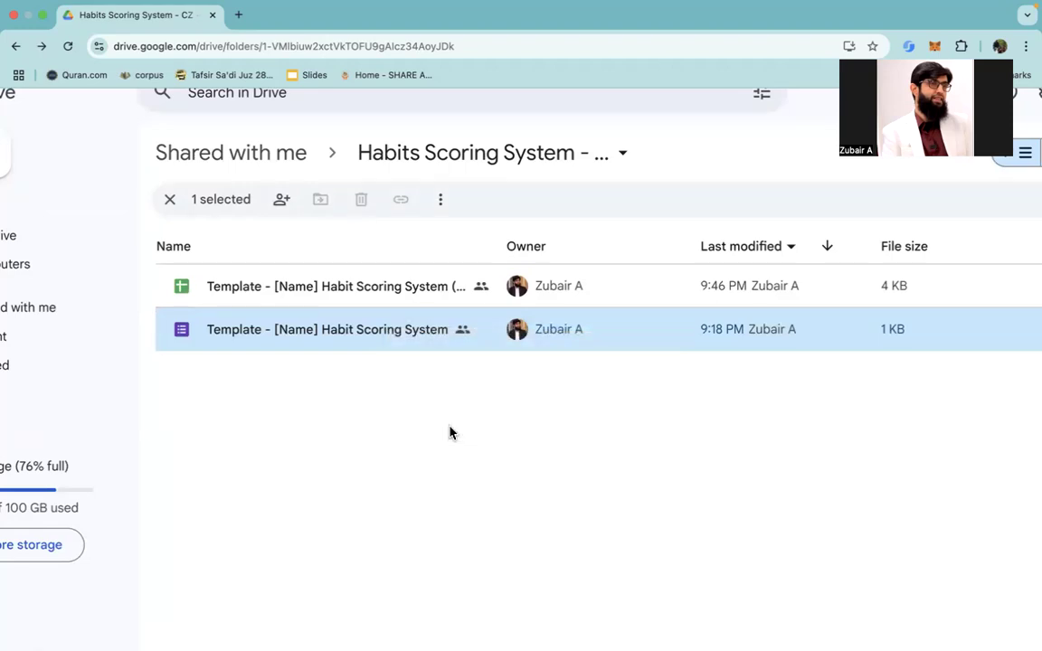
# Step: Make a copy of the spreadsheet "Template - [Name] Habit Scoring System (Responses)"
pyautogui.click(377, 299)
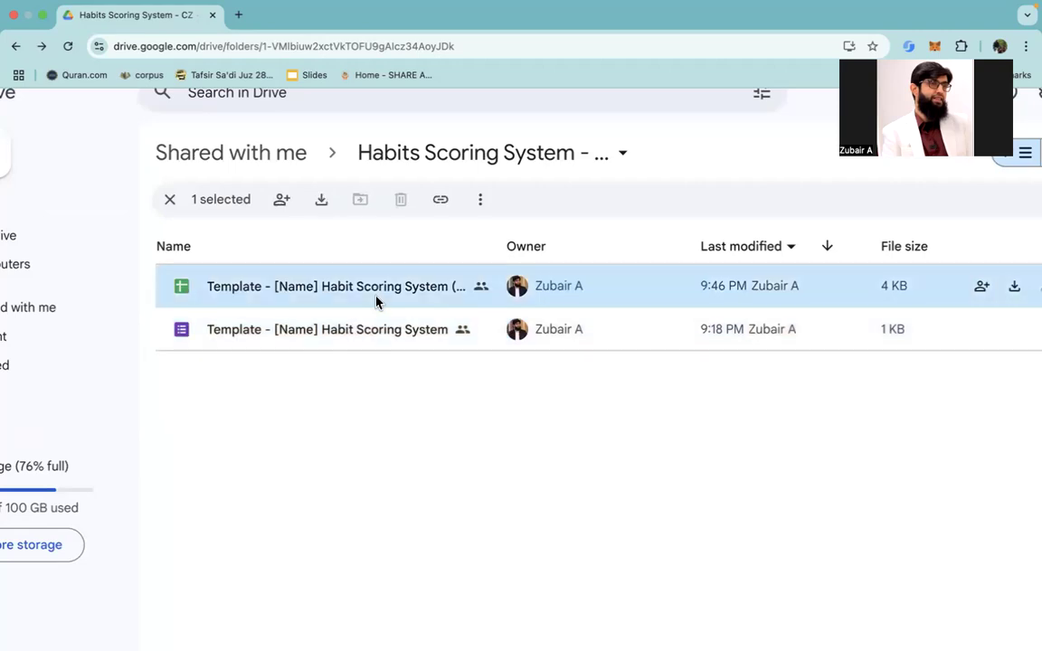
pyautogui.rightClick(377, 302)
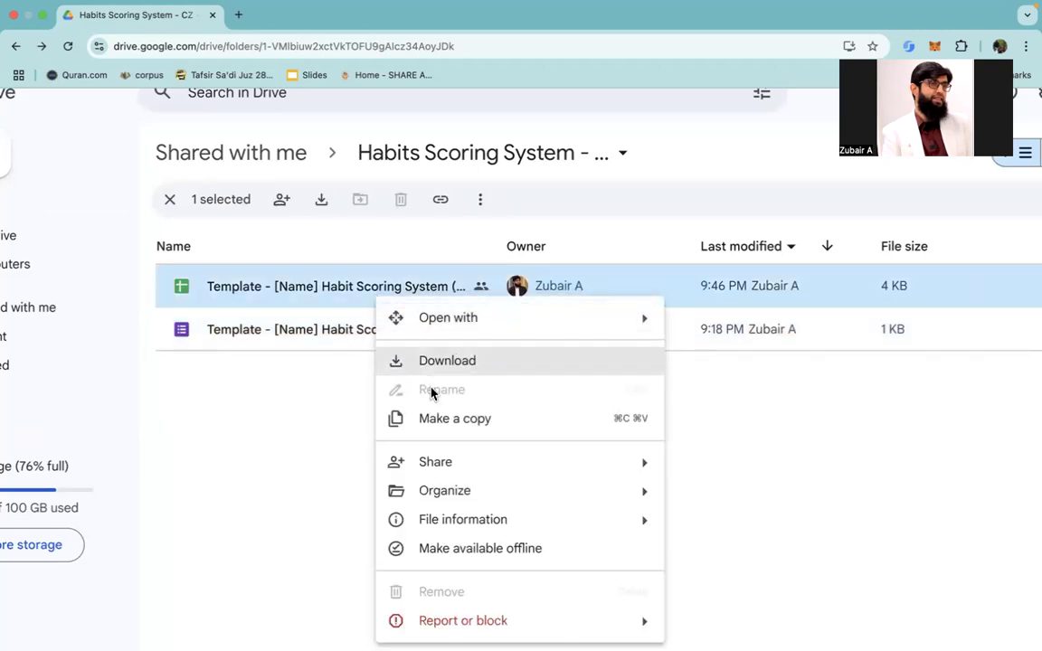
pyautogui.click(442, 420)
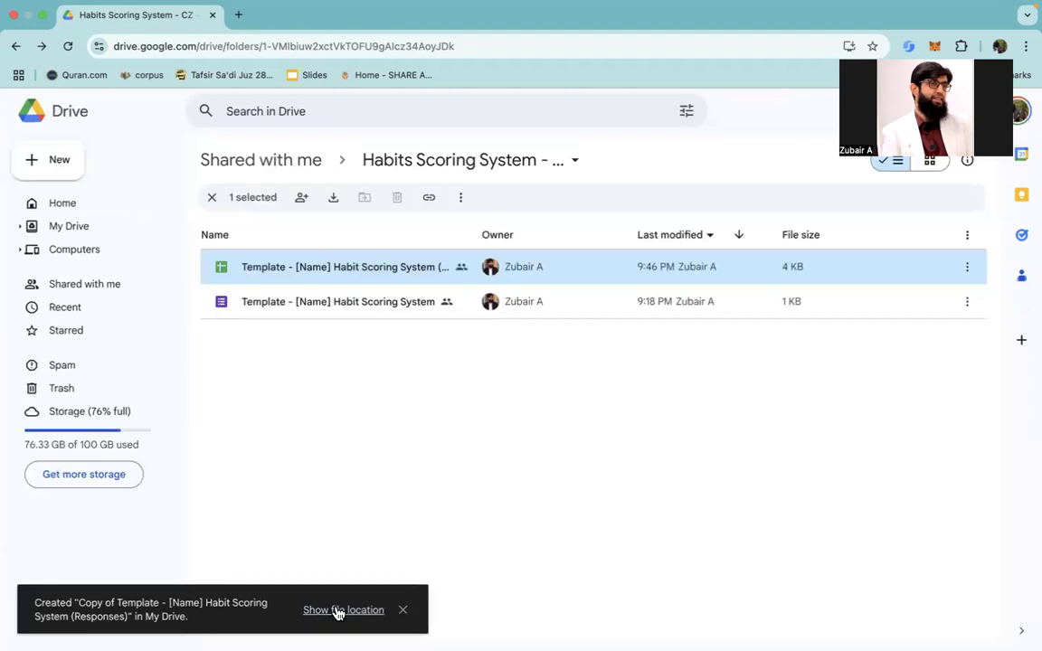
# Step: Go to the copies' location in My Drive and open both the copied responses spreadsheet and the copied form
pyautogui.click(337, 612)
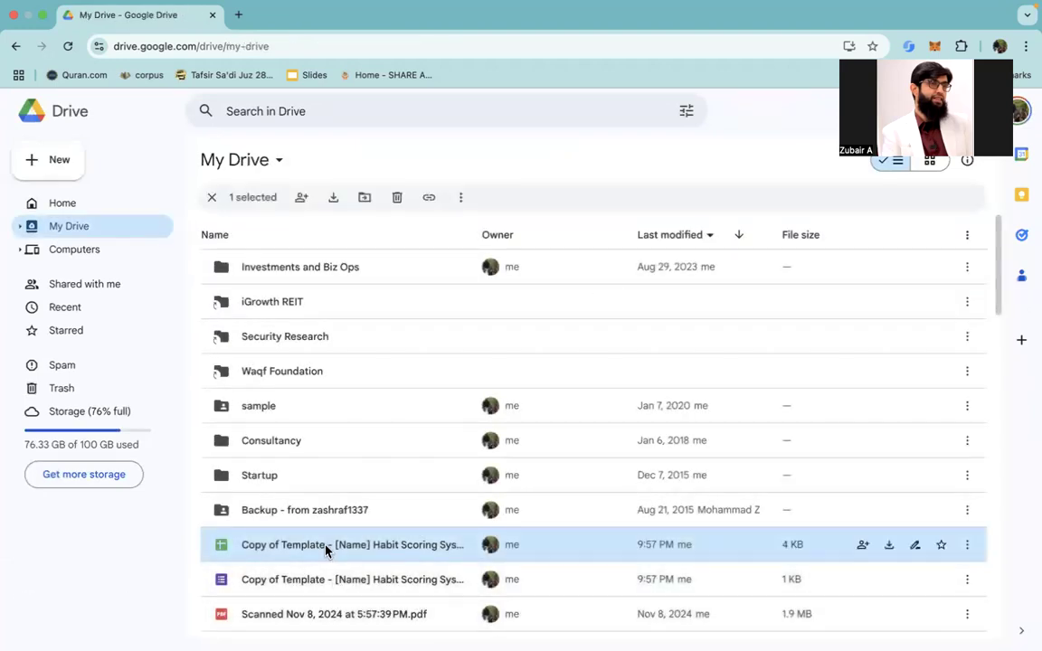
pyautogui.rightClick(327, 550)
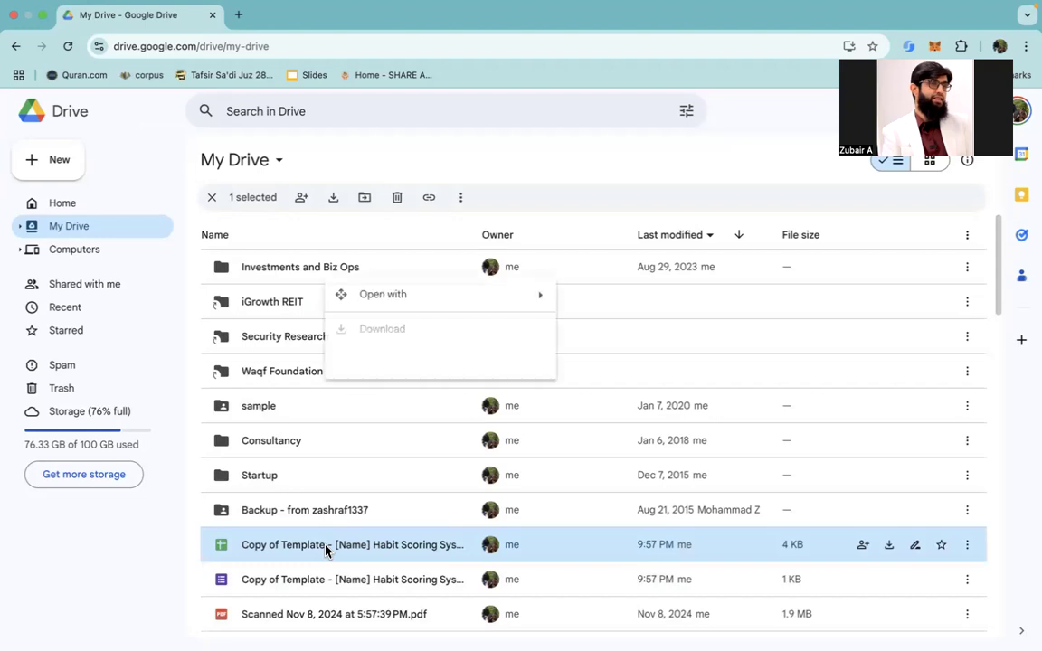
pyautogui.doubleClick(323, 547)
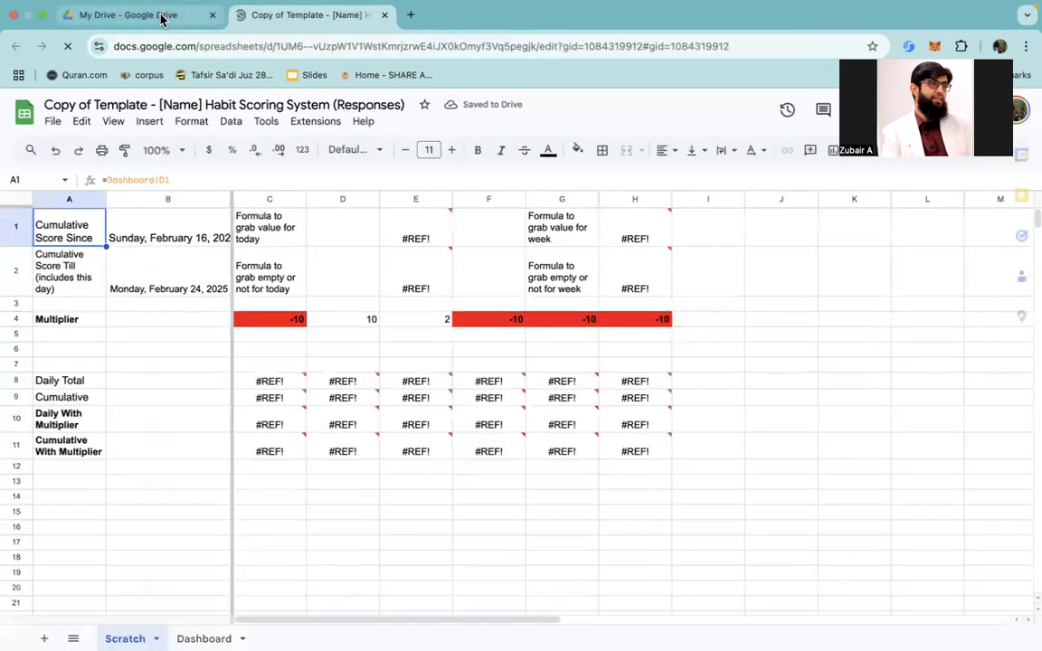
pyautogui.click(161, 16)
pyautogui.doubleClick(346, 579)
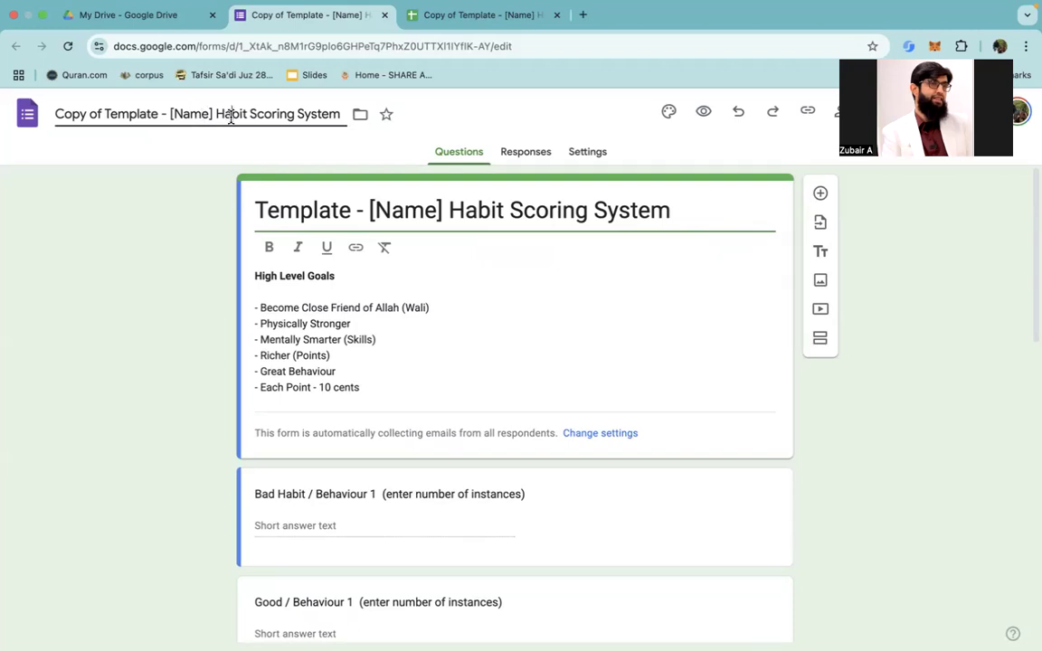
# Step: Rename the copied form file to "ZA - Habit Scoring System"
pyautogui.moveTo(215, 114); pyautogui.dragTo(55, 115)
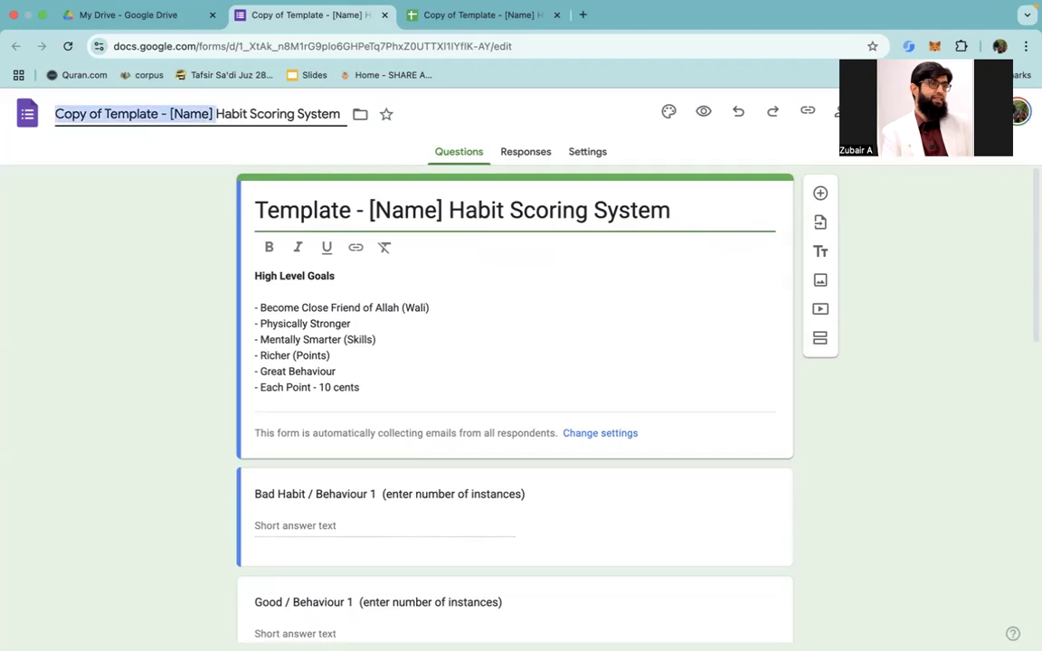
pyautogui.write('ZA -')
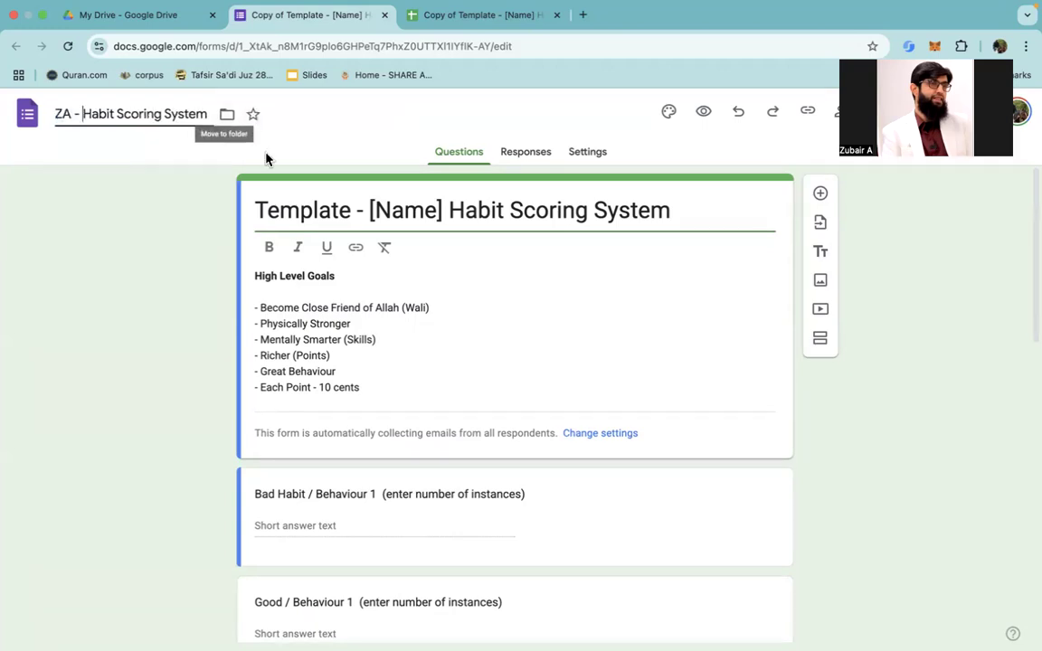
pyautogui.click(167, 210)
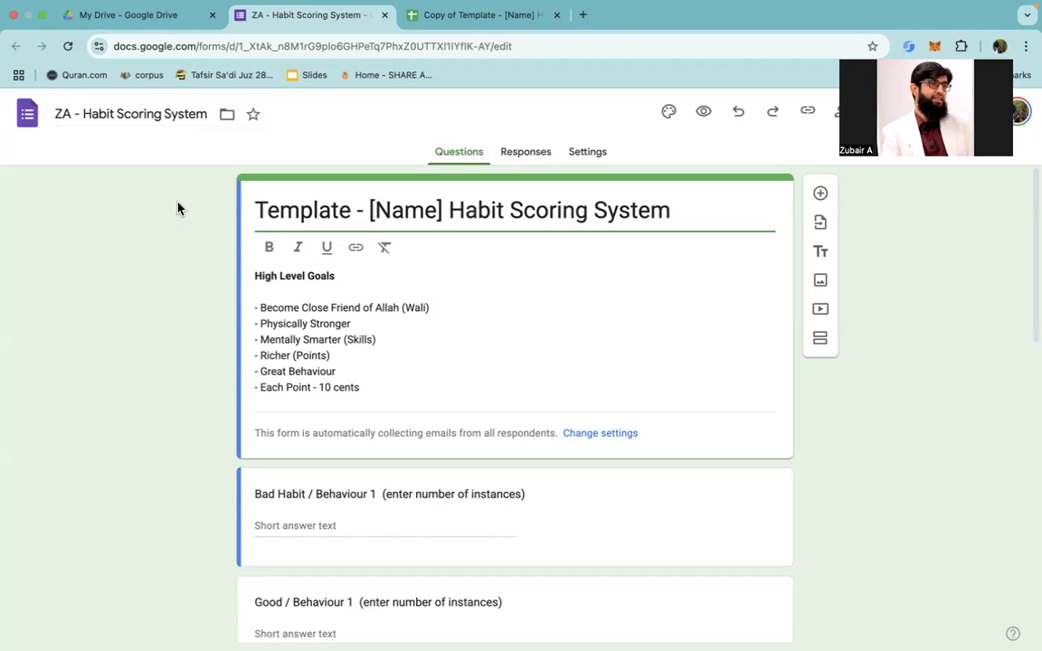
# Step: Rename the copied spreadsheet to "ZA - Habit Scoring System (Responses)"
pyautogui.click(452, 24)
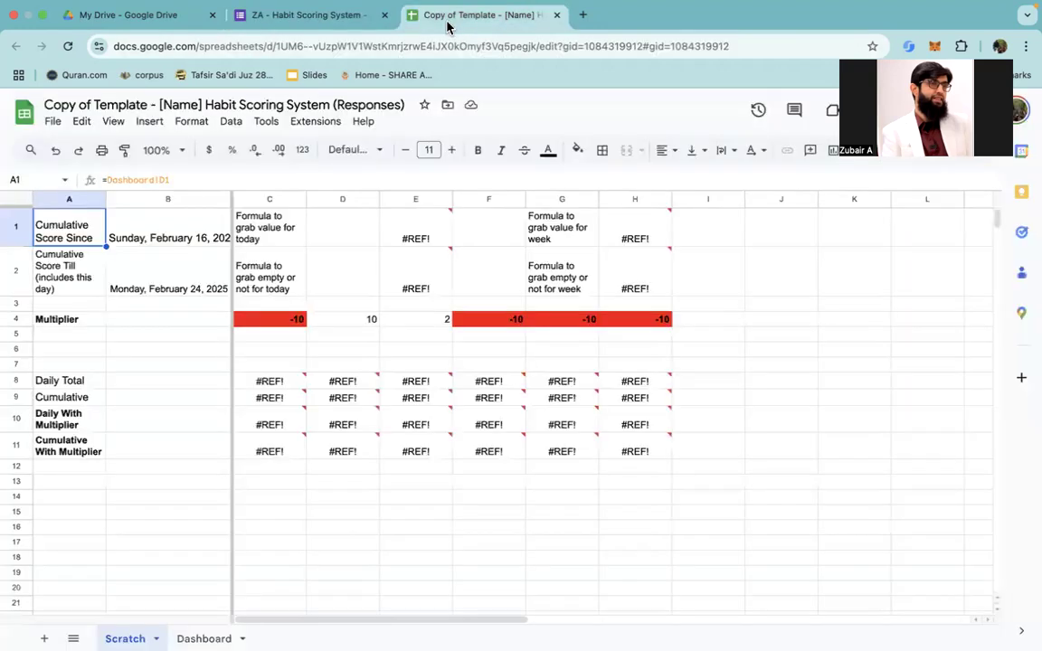
pyautogui.click(201, 105)
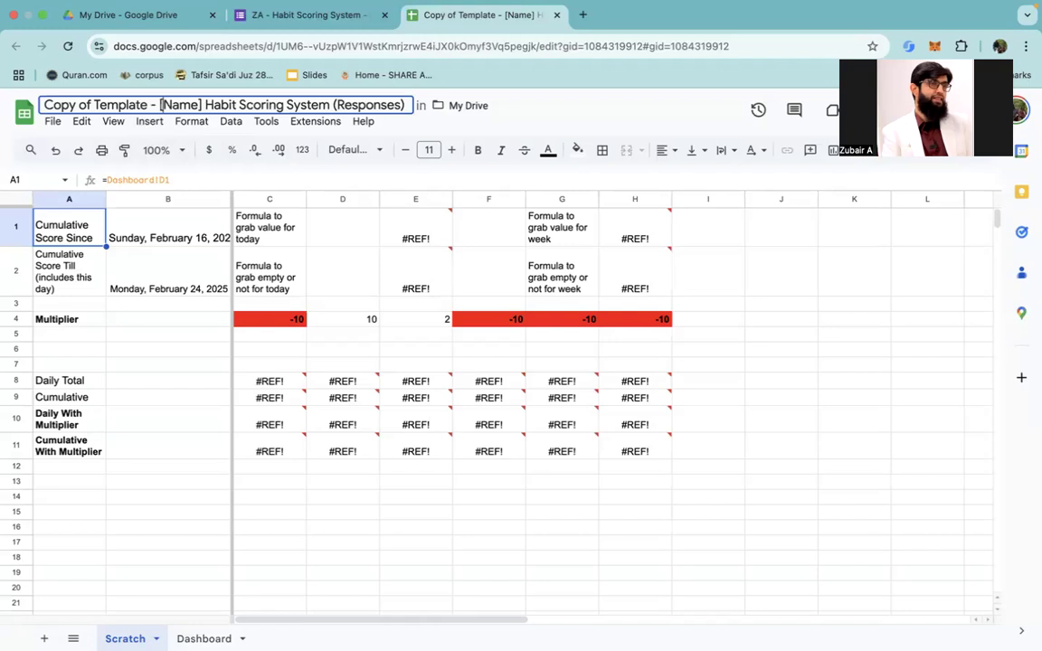
pyautogui.press('Right')
pyautogui.hotkey('shift', 'Home')
pyautogui.write('Z')
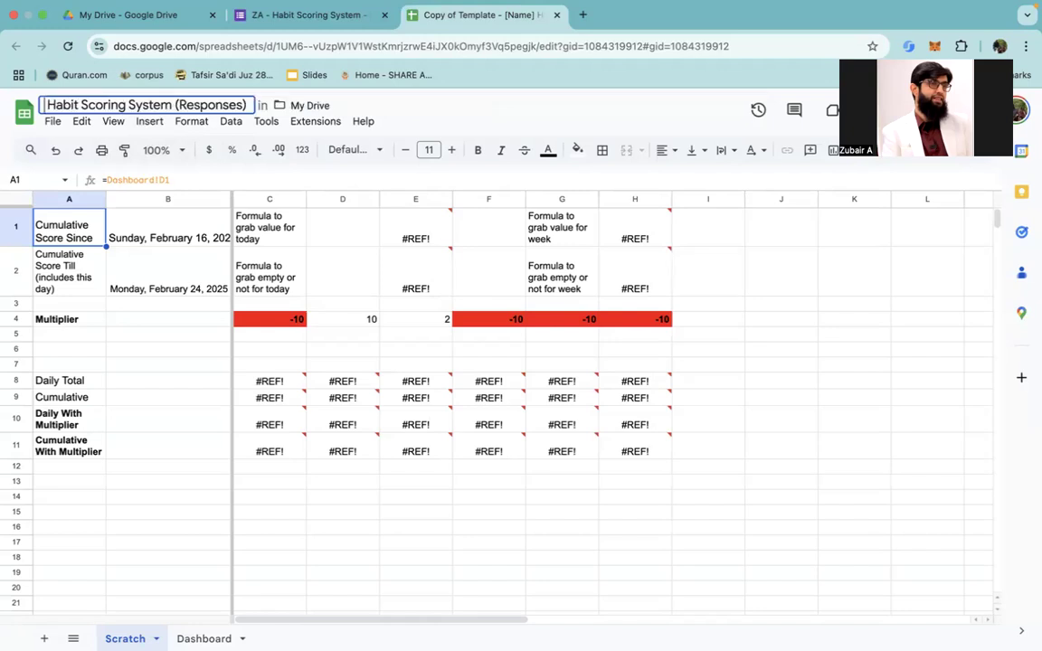
pyautogui.write('A -')
pyautogui.press('Return')
# Step: Change the title heading inside the form to "ZA - Habit Scoring System"
pyautogui.click(256, 16)
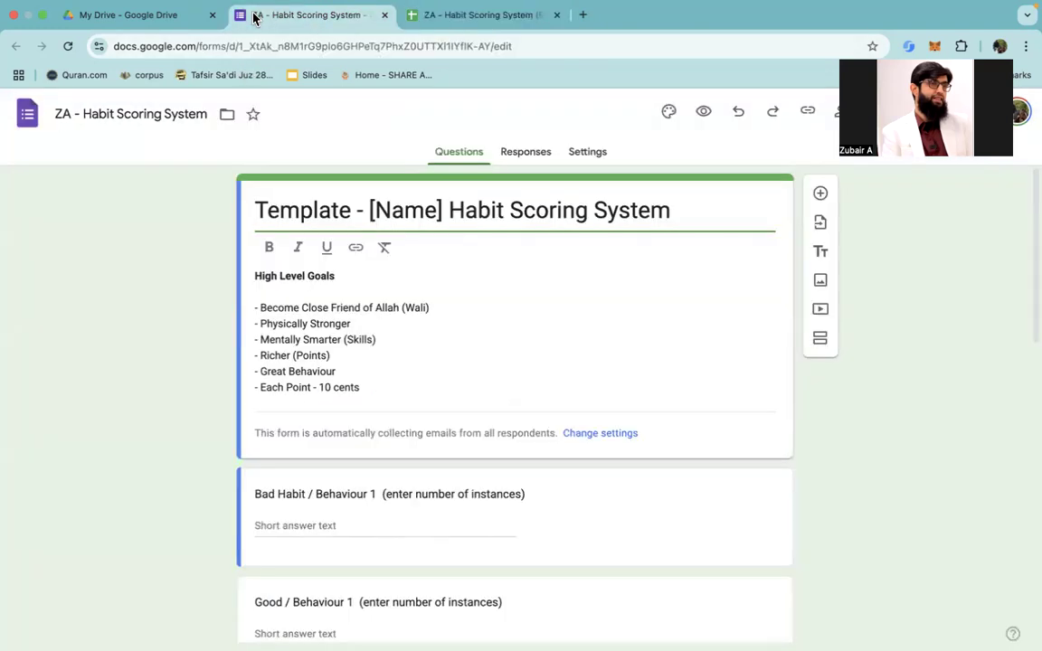
pyautogui.click(443, 212)
pyautogui.press('super+shift+Left')
pyautogui.write('ZA -')
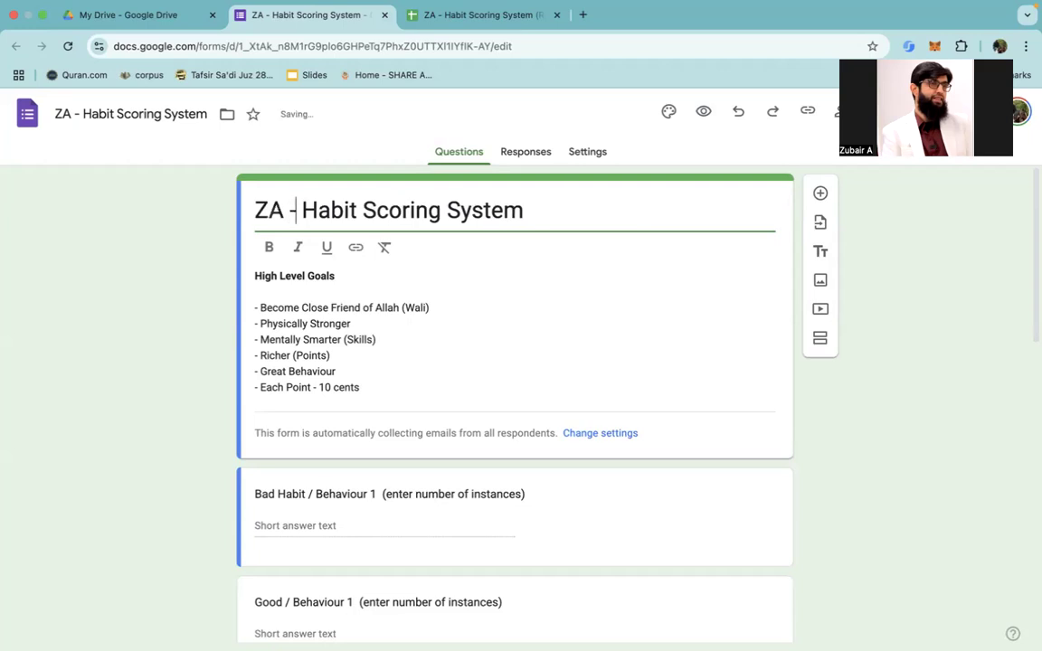
pyautogui.click(192, 352)
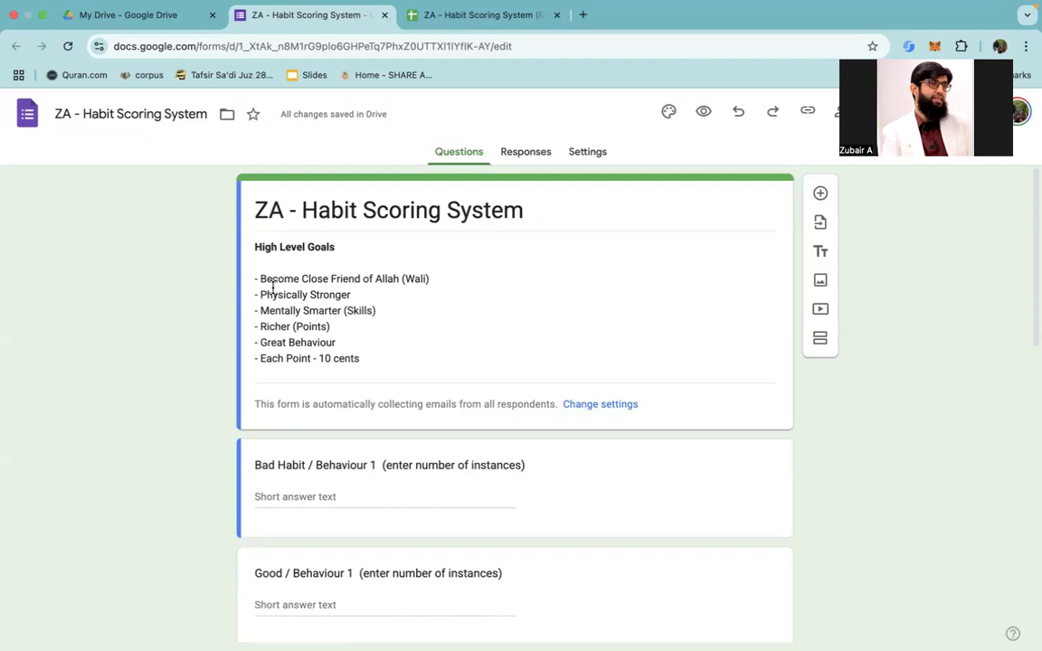
# Step: Examine the High Level Goals listed in the form's description
pyautogui.scroll(3, 403, 328)
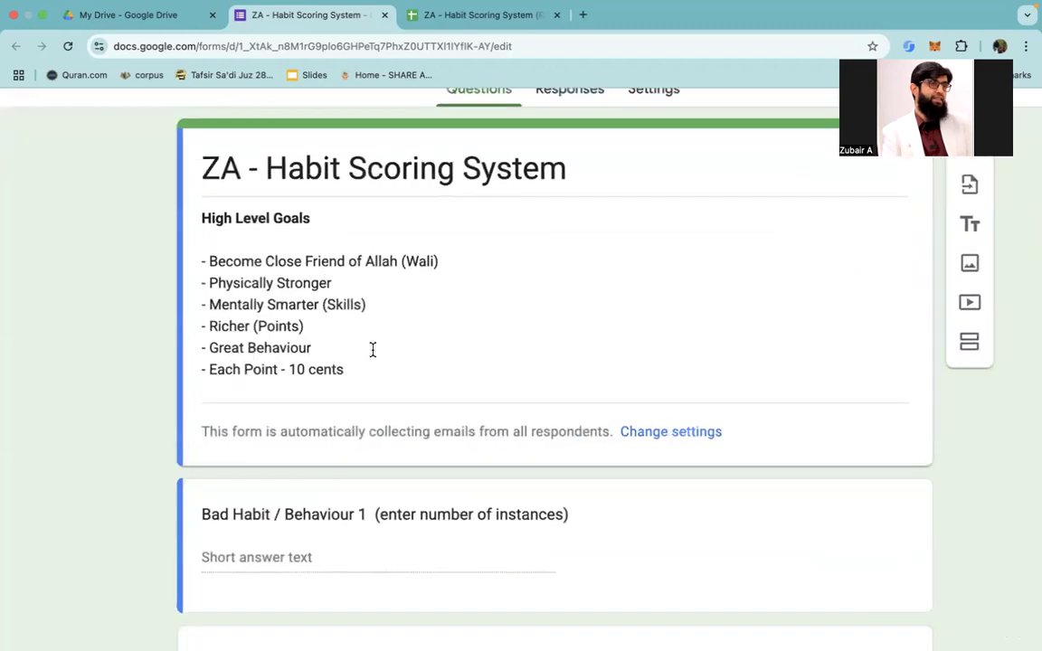
pyautogui.click(374, 351)
pyautogui.hotkey('ctrl', 'a')
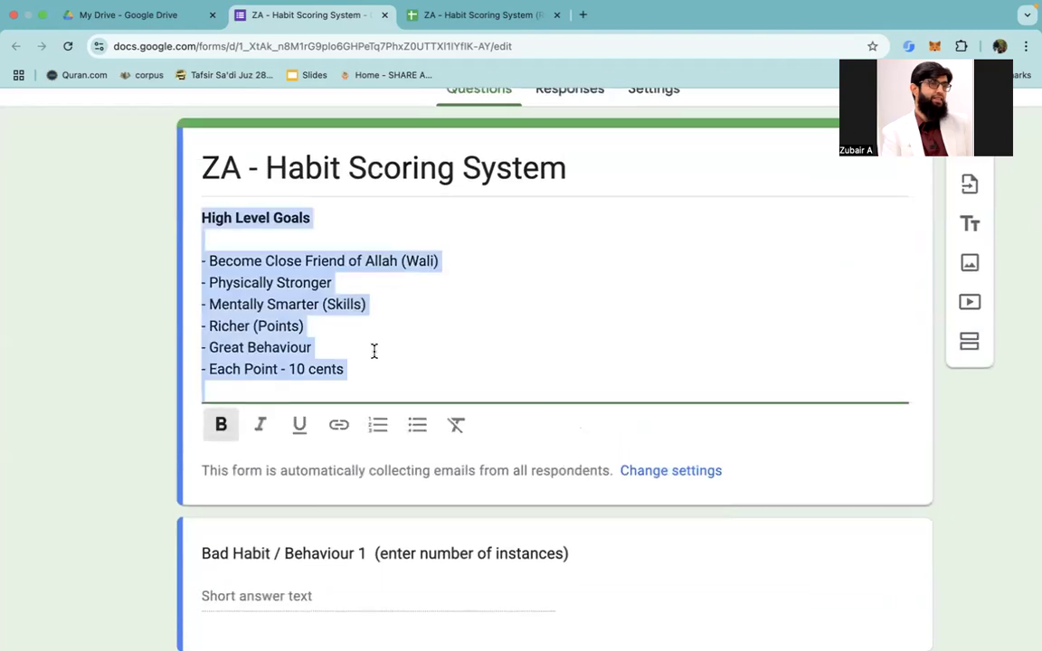
pyautogui.click(373, 350)
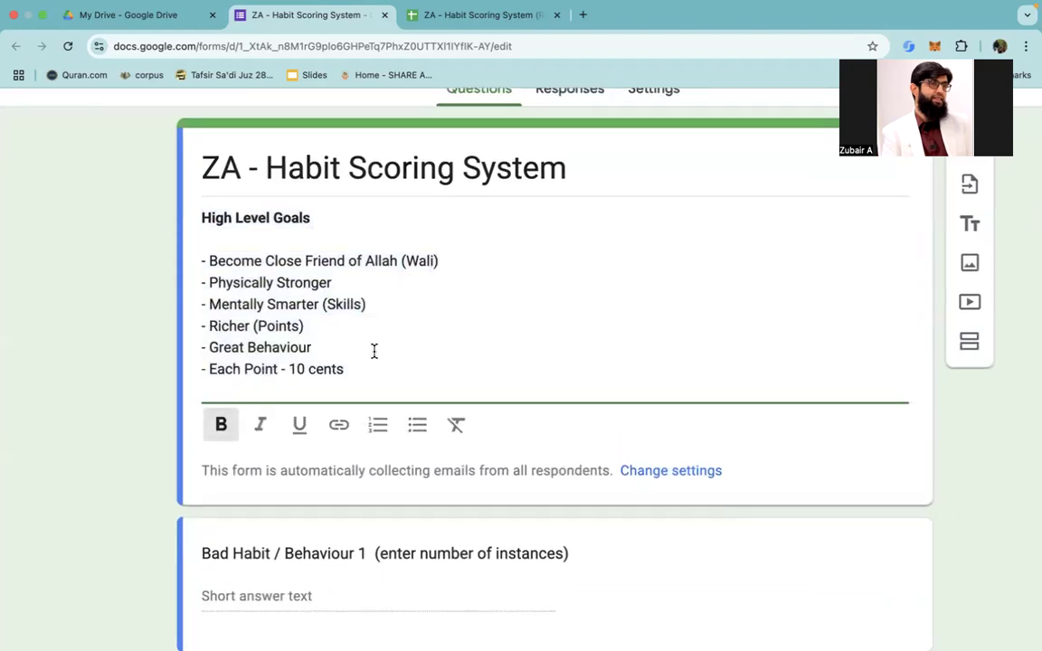
pyautogui.click(155, 460)
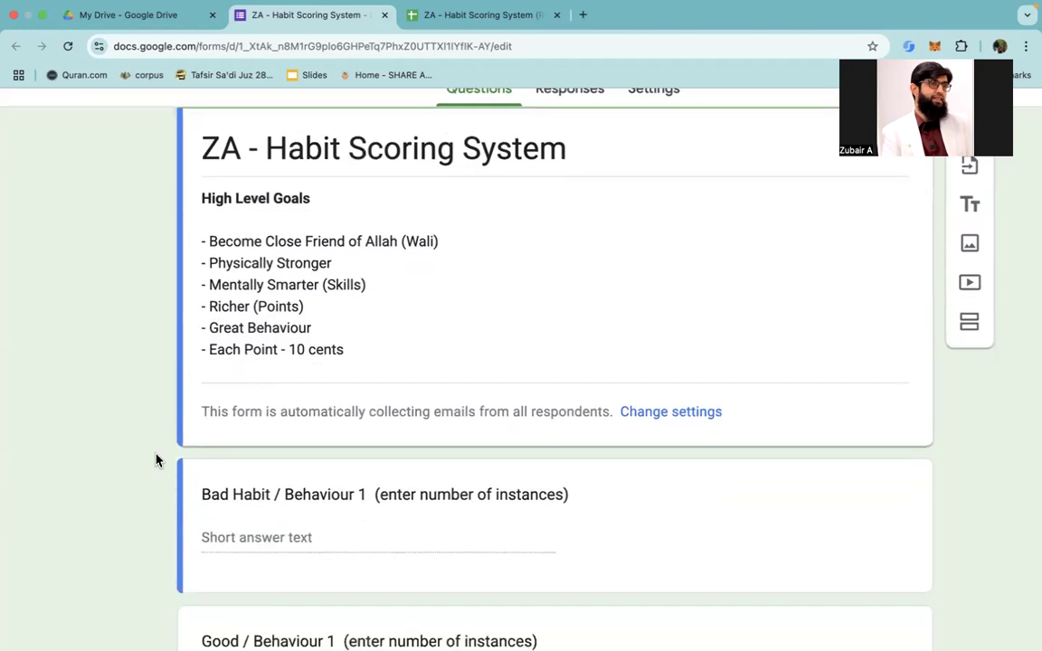
# Step: Review the form's habit questions and their answer types, from Bad Habit / Behaviour 1 through Followed Morning Schedule (6-12)
pyautogui.scroll(-5, 156, 459)
pyautogui.scroll(2, 156, 459)
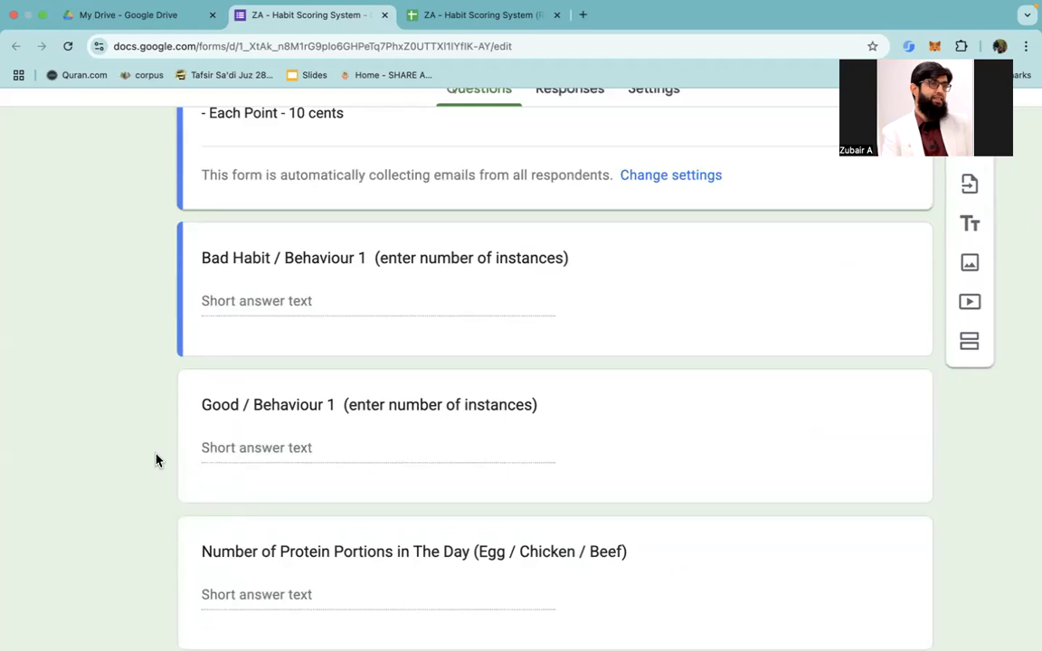
pyautogui.click(394, 258)
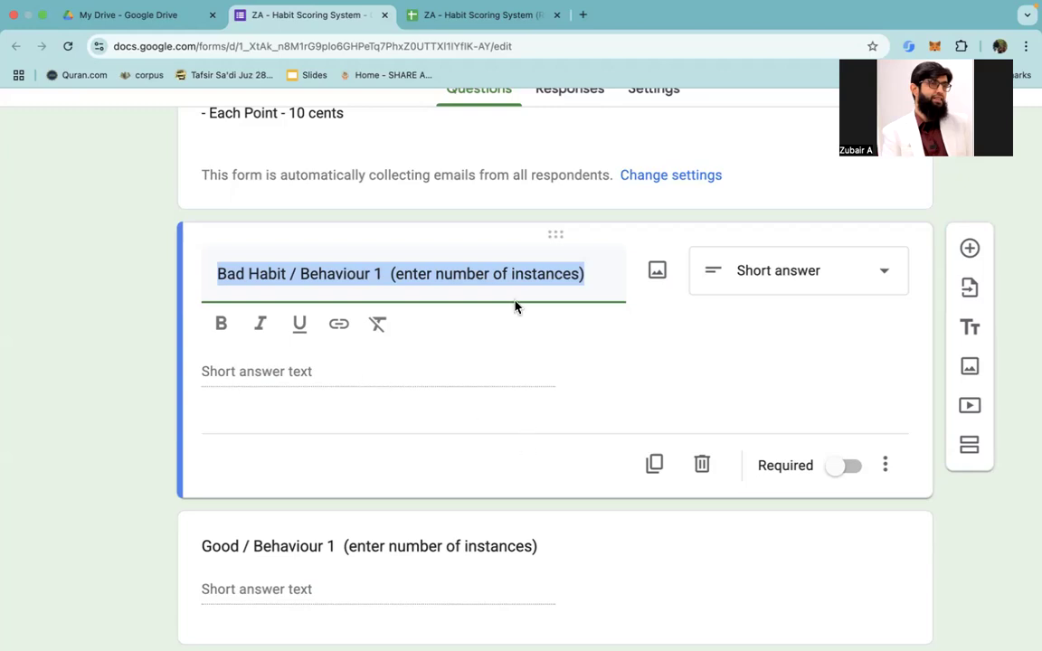
pyautogui.scroll(5, 667, 474)
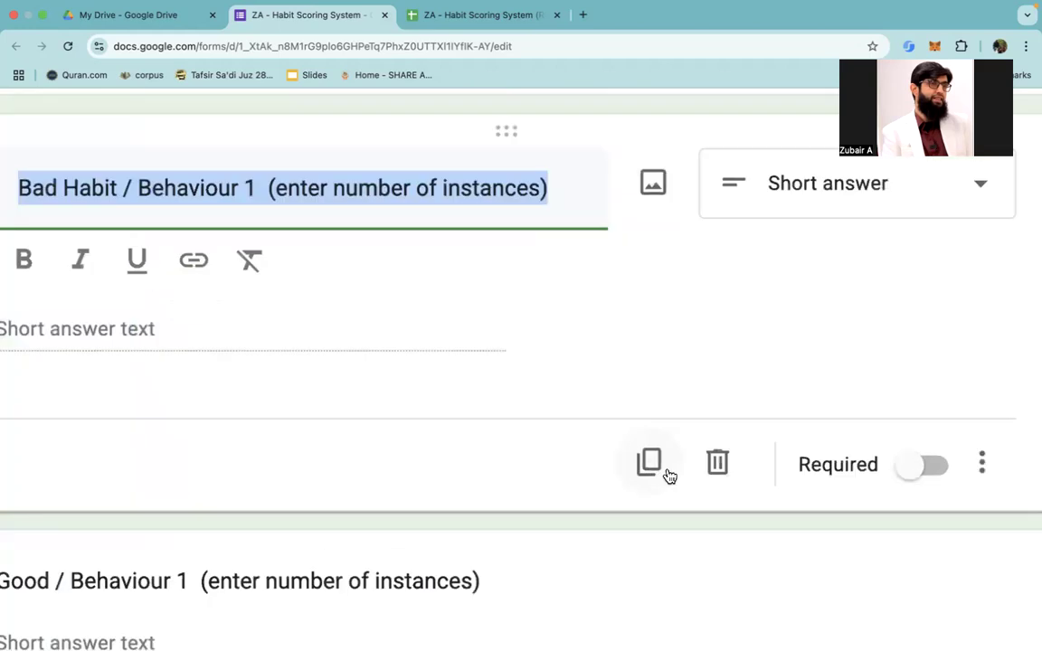
pyautogui.scroll(-3, 657, 456)
pyautogui.scroll(-3, 556, 435)
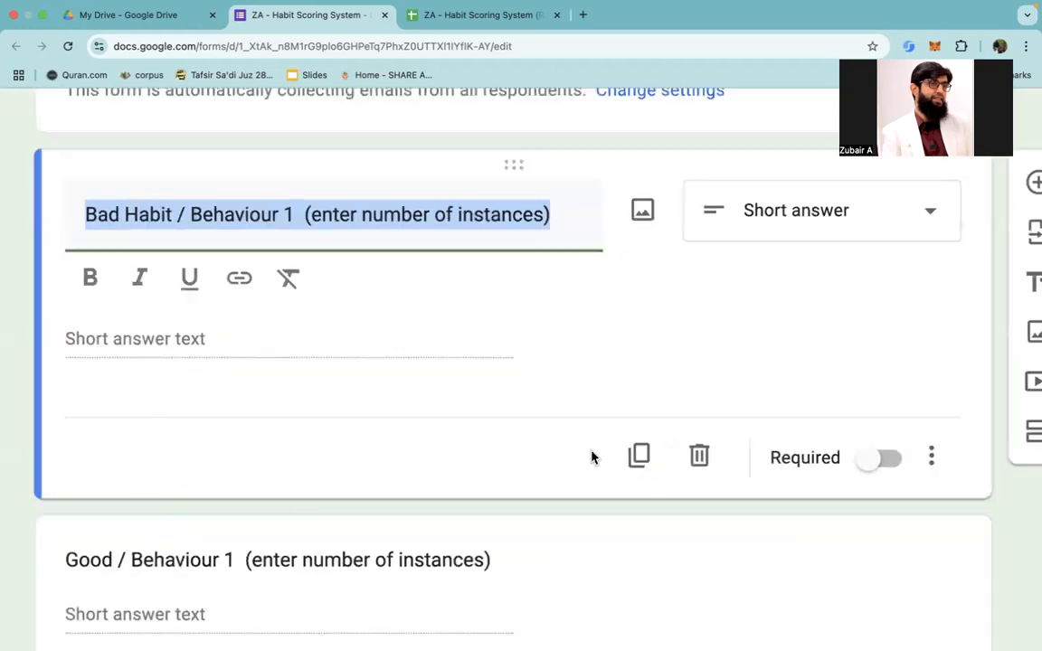
pyautogui.scroll(-2, 592, 457)
pyautogui.scroll(-2, 588, 454)
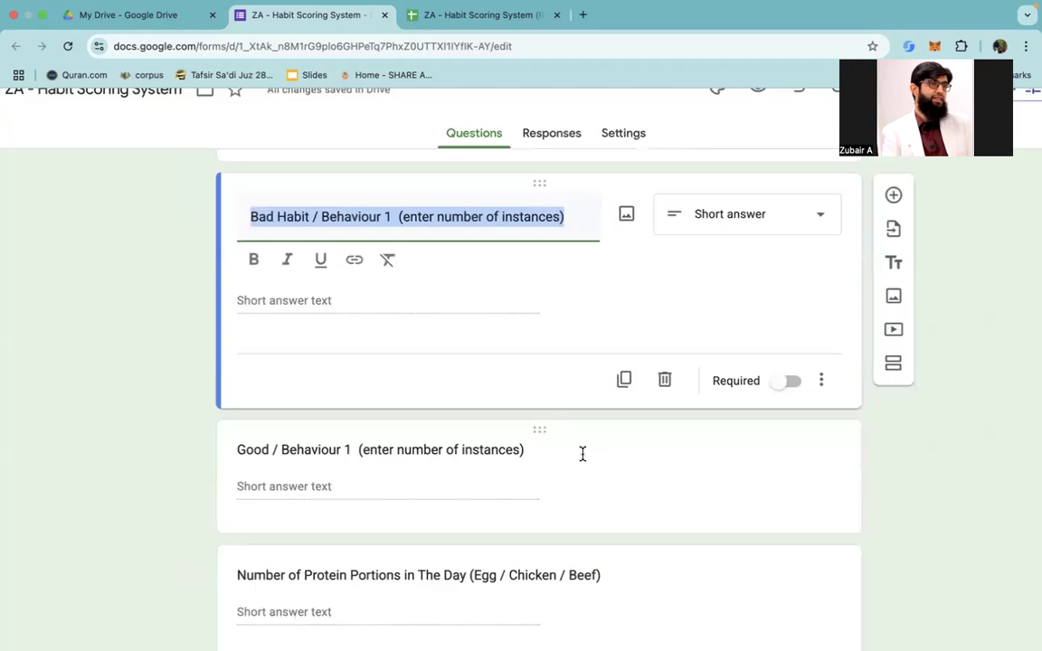
pyautogui.click(496, 485)
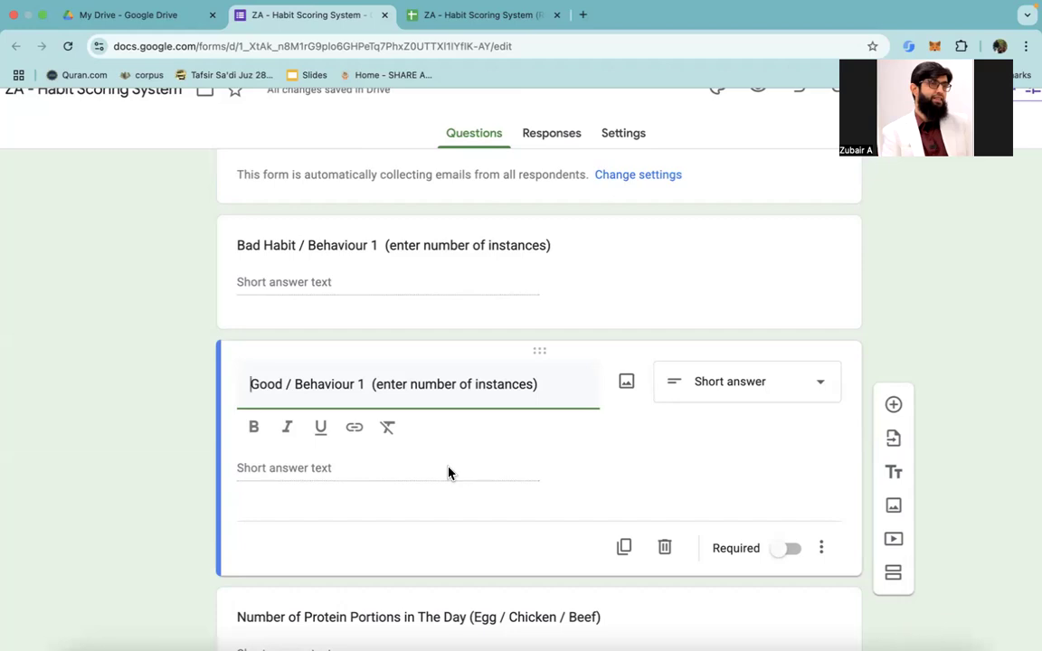
pyautogui.scroll(-3, 448, 472)
pyautogui.scroll(-2, 450, 472)
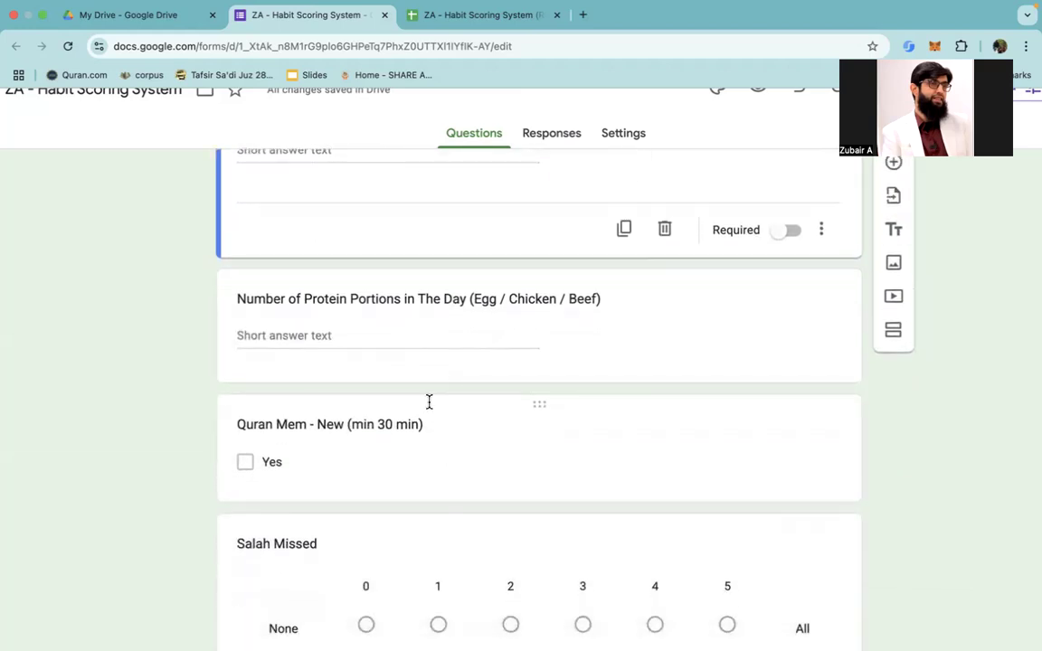
pyautogui.click(403, 336)
pyautogui.scroll(-4, 397, 336)
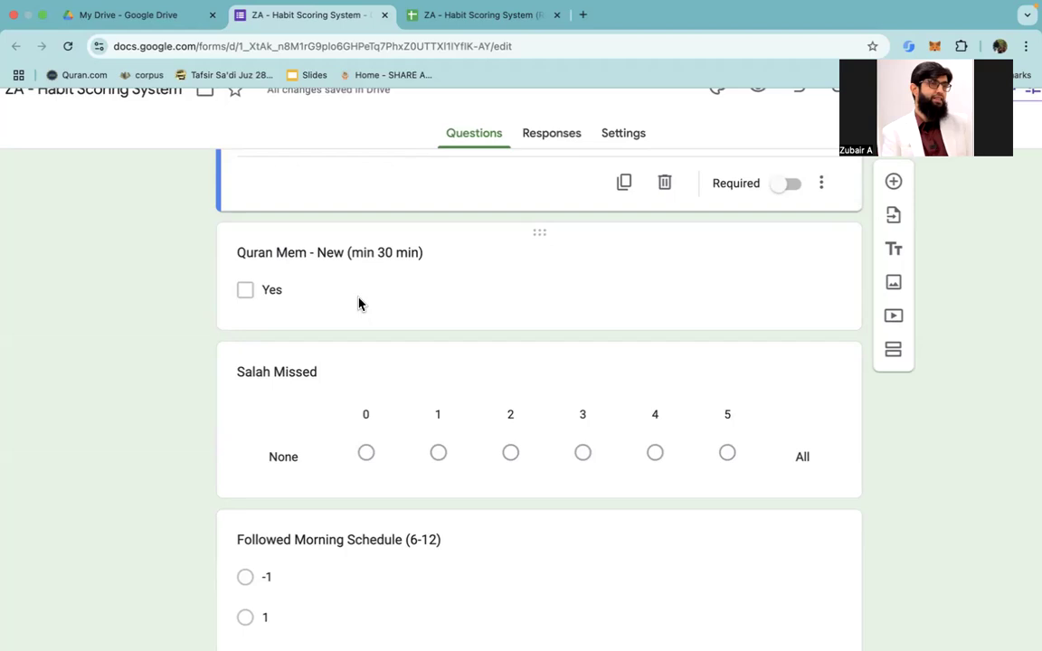
pyautogui.scroll(-1, 358, 303)
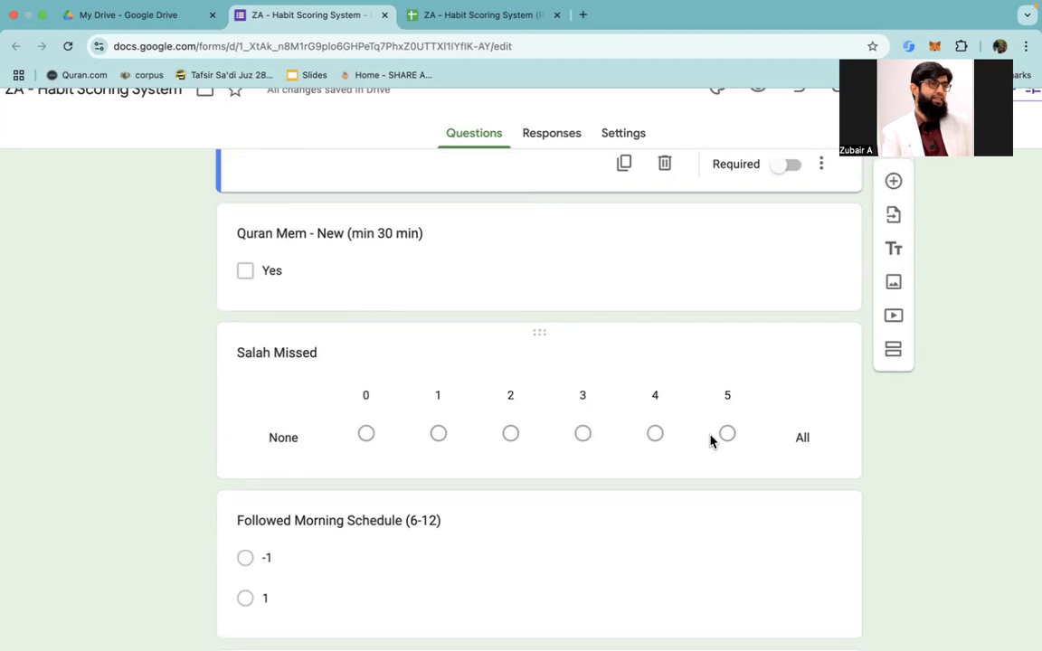
pyautogui.scroll(-4, 570, 481)
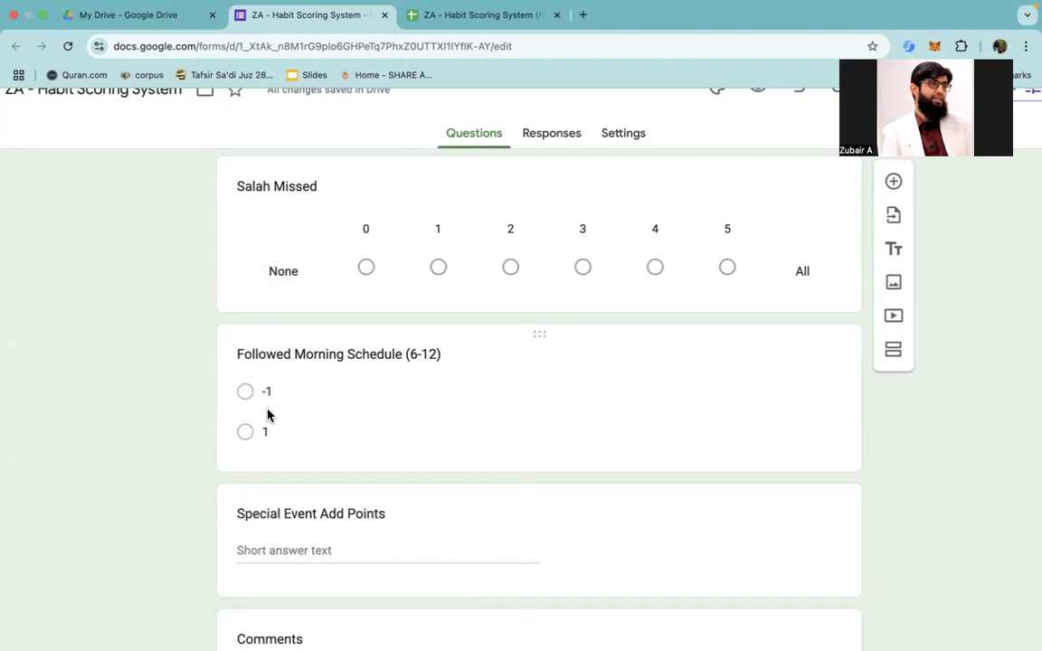
# Step: Review the Special Event Add Points and Comments questions at the end of the form
pyautogui.scroll(-2, 291, 416)
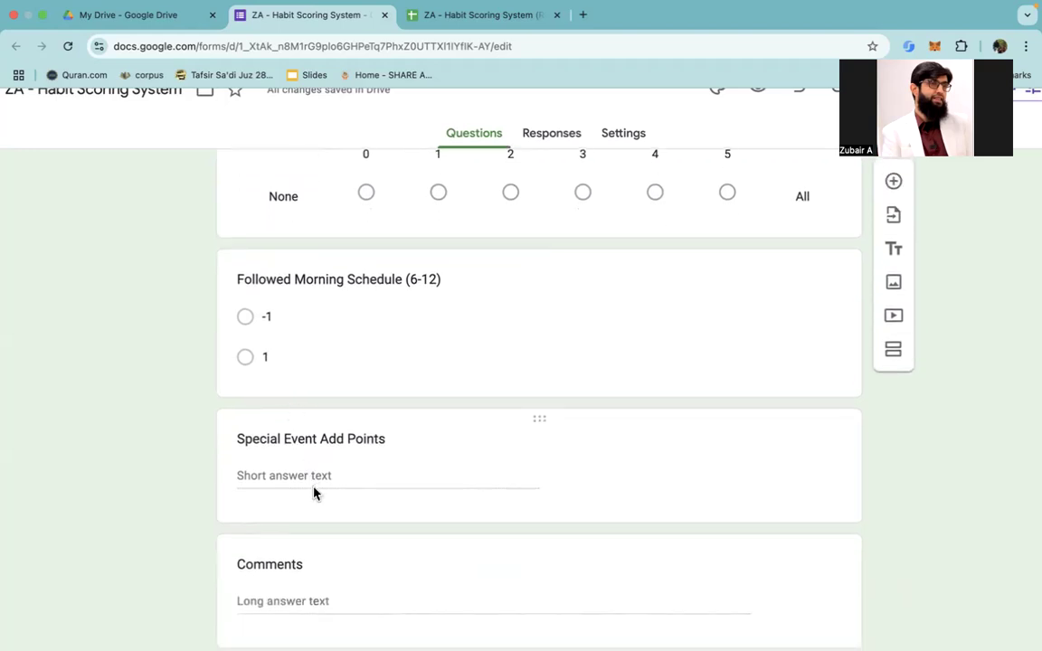
pyautogui.scroll(-2, 314, 492)
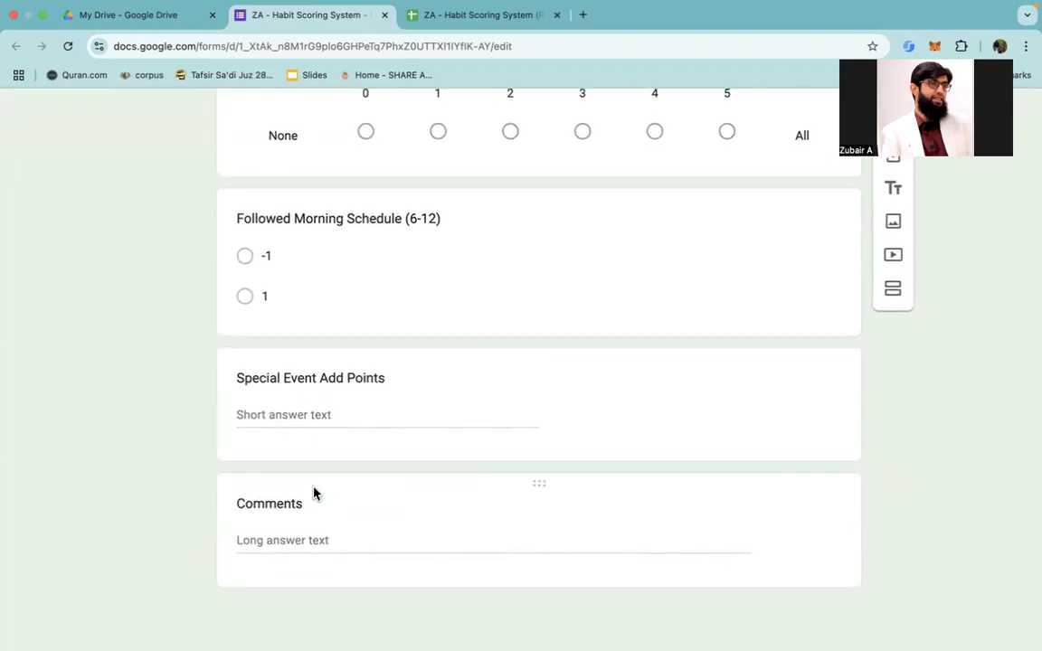
pyautogui.click(298, 417)
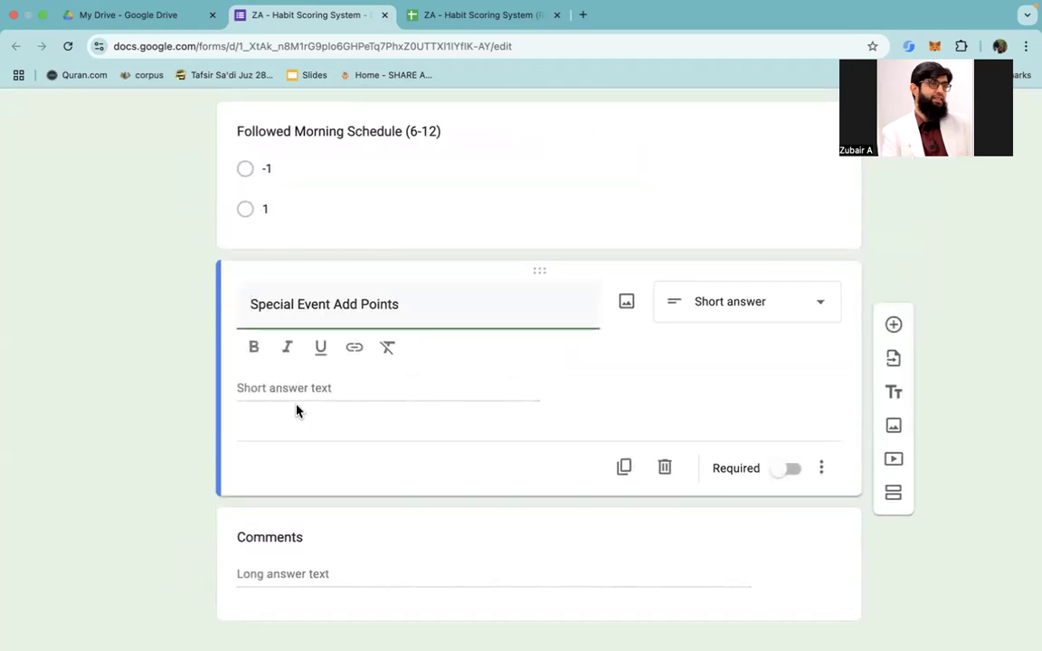
pyautogui.click(296, 407)
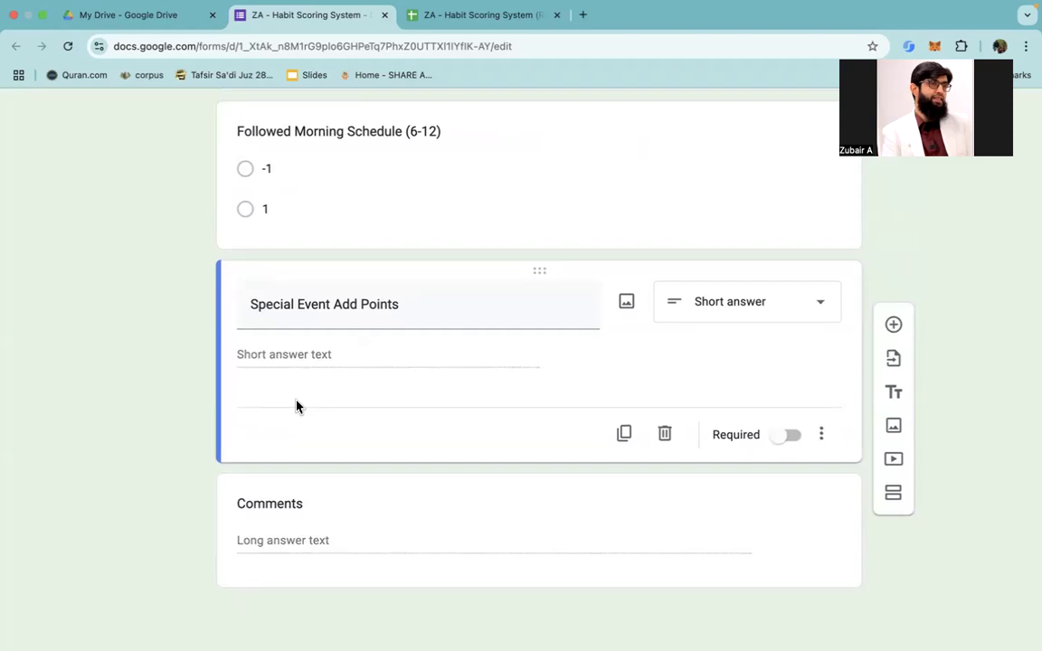
# Step: Open the Quran Mem - New (min 30 min) question for editing and examine its duplicate and delete options
pyautogui.scroll(15, 313, 423)
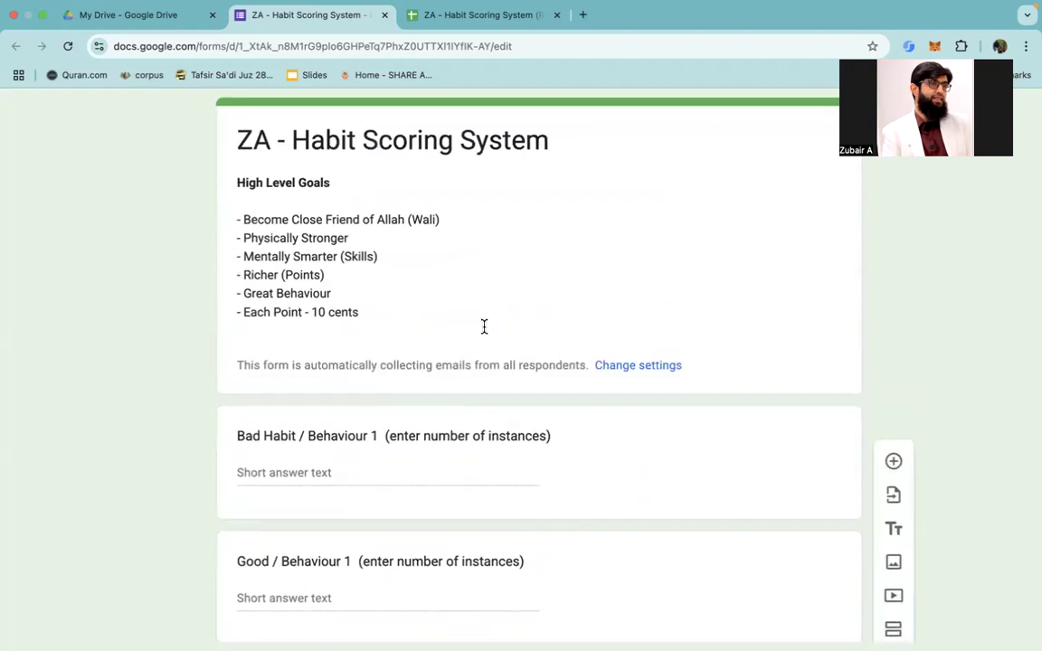
pyautogui.scroll(-15, 484, 326)
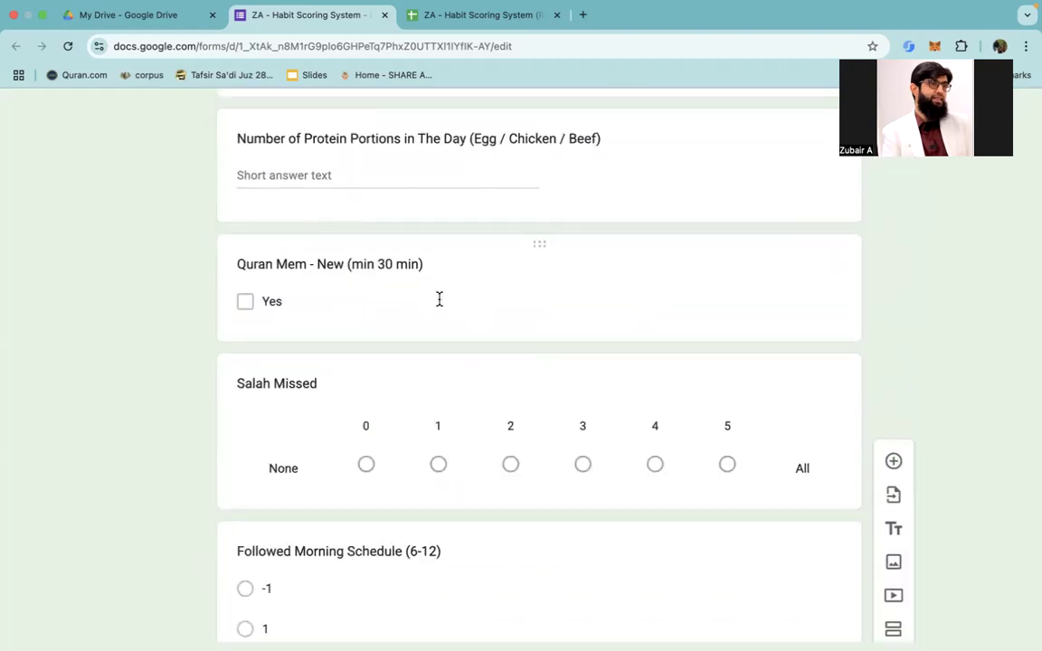
pyautogui.click(440, 299)
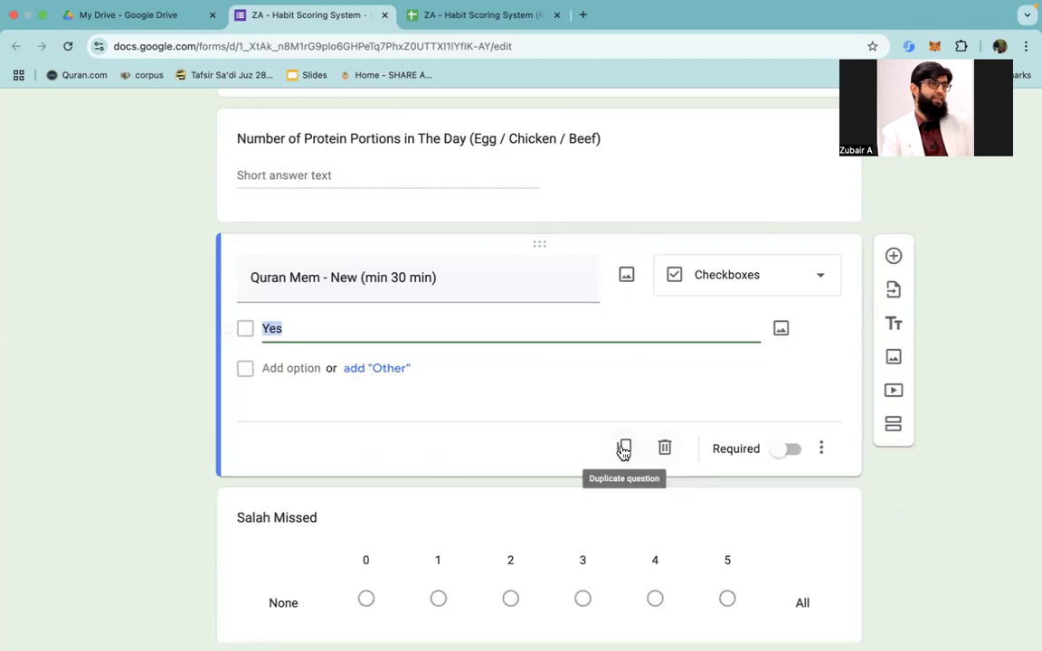
pyautogui.scroll(3, 624, 449)
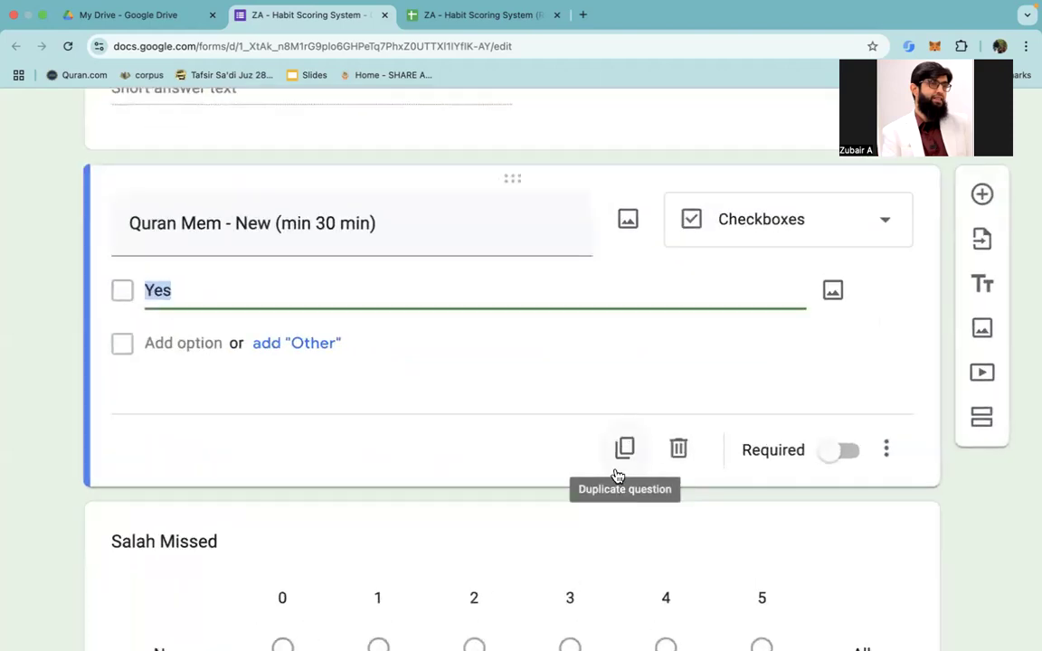
pyautogui.scroll(-3, 616, 475)
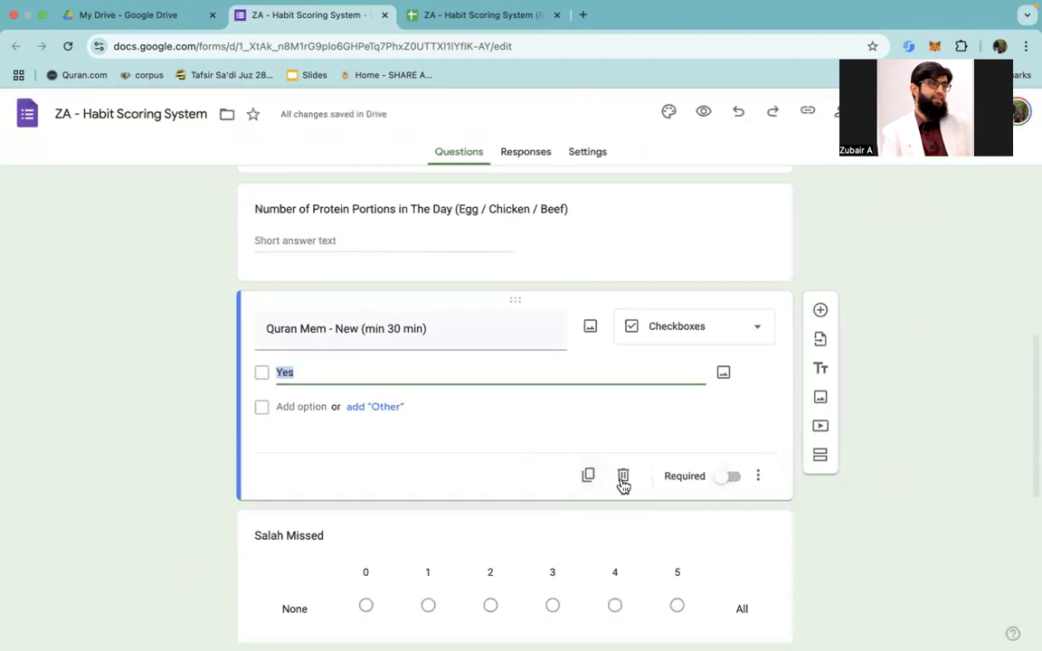
pyautogui.scroll(3, 623, 476)
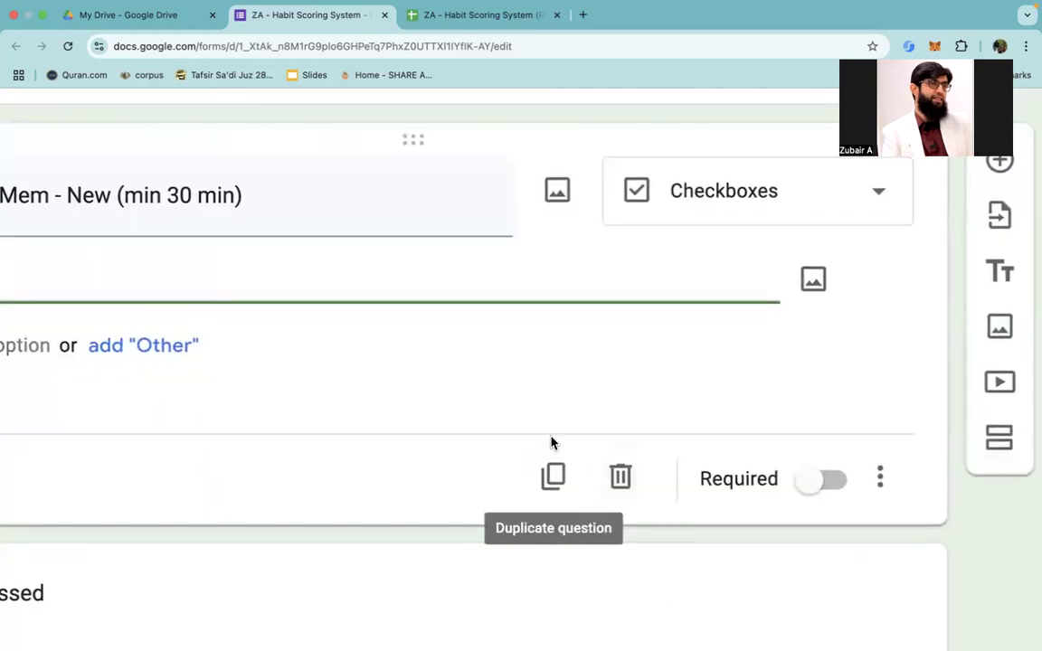
pyautogui.scroll(-3, 551, 442)
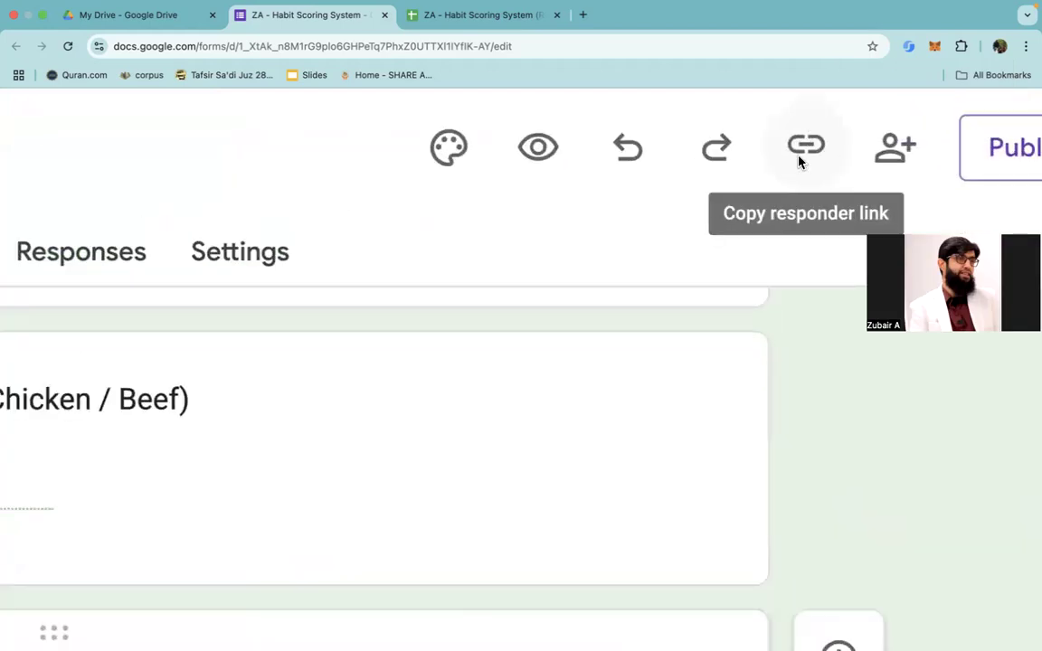
# Step: Copy the form's shortened responder link and open it in a new browser tab
pyautogui.click(799, 156)
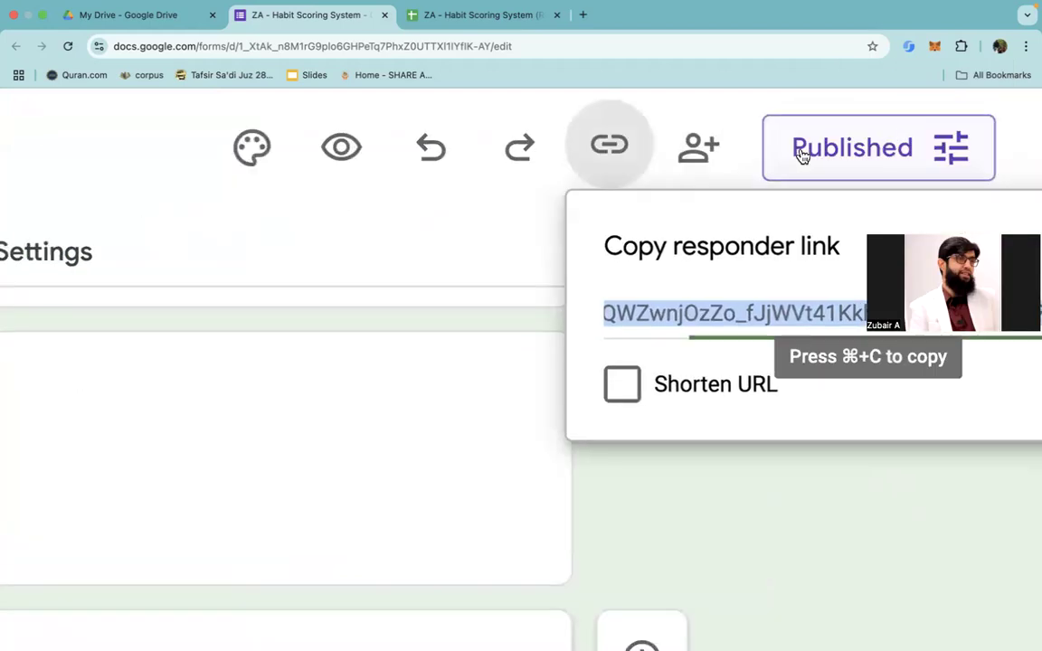
pyautogui.click(637, 385)
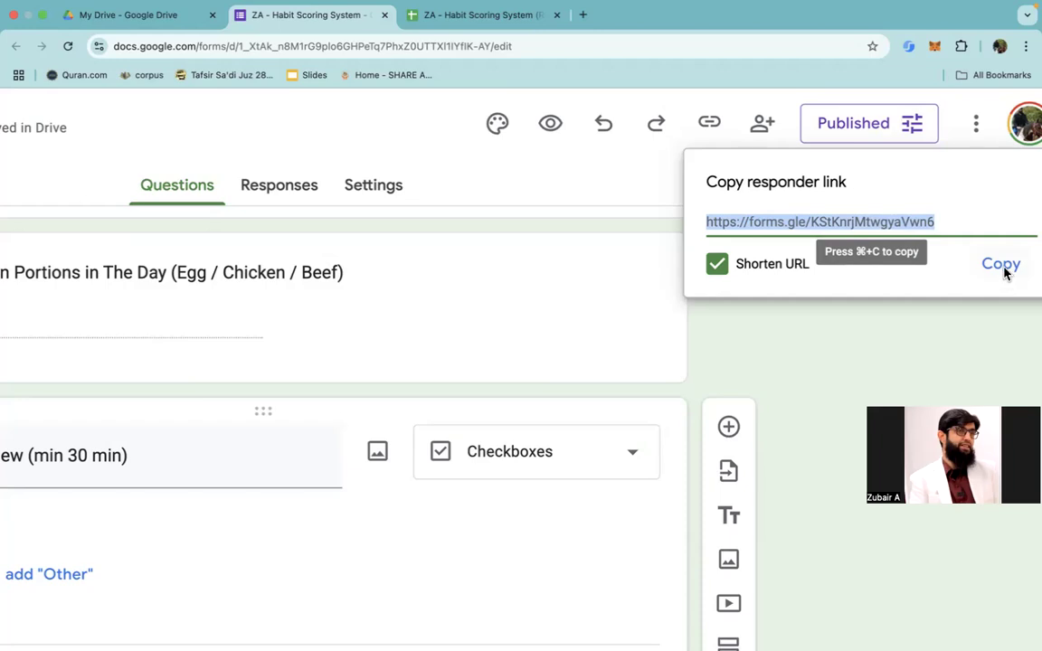
pyautogui.click(1002, 270)
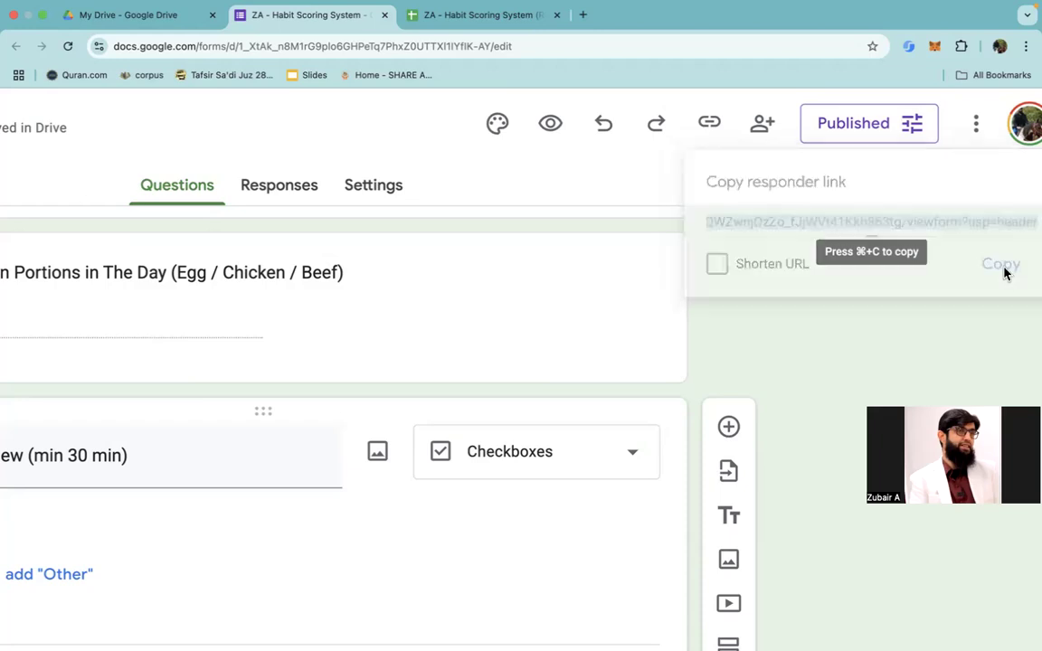
pyautogui.click(583, 15)
pyautogui.press('super+v')
pyautogui.press('Return')
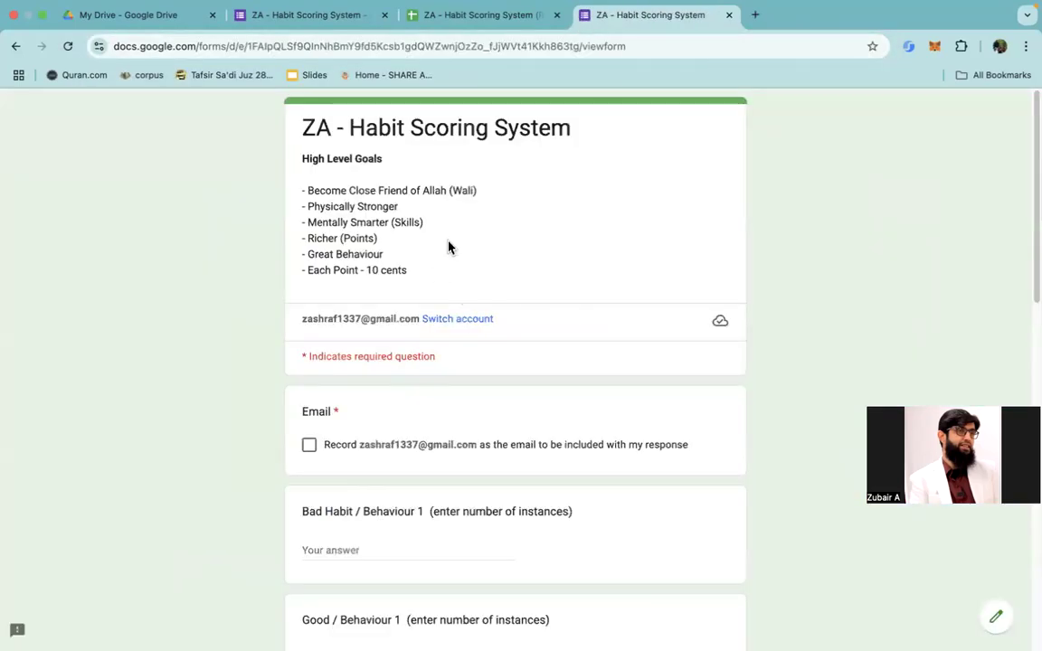
# Step: Choose to record the account's email address with the form response
pyautogui.scroll(-2, 465, 342)
pyautogui.click(308, 391)
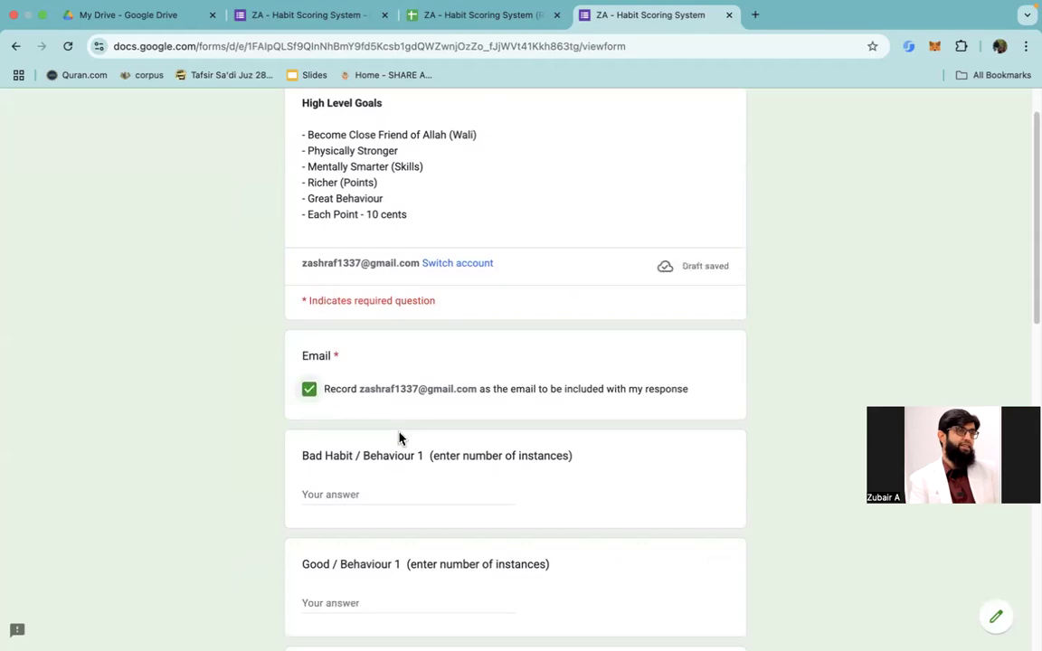
pyautogui.scroll(-5, 399, 439)
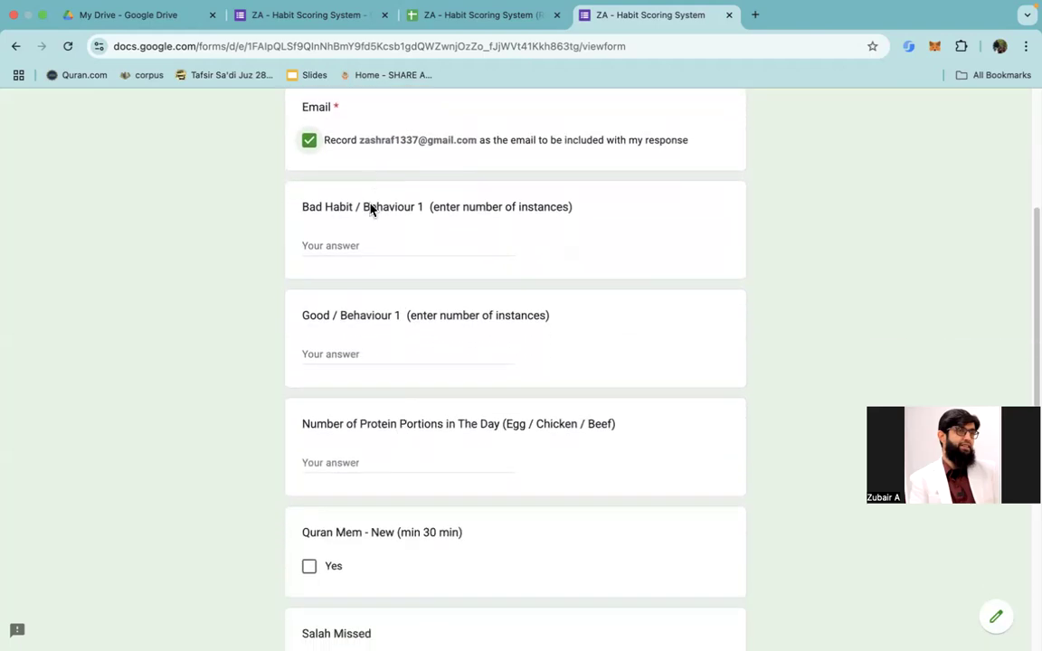
# Step: Answer 0 for Bad Habit / Behaviour 1, 2 for Good / Behaviour 1 and 2 for the number of protein portions
pyautogui.click(370, 245)
pyautogui.write('0')
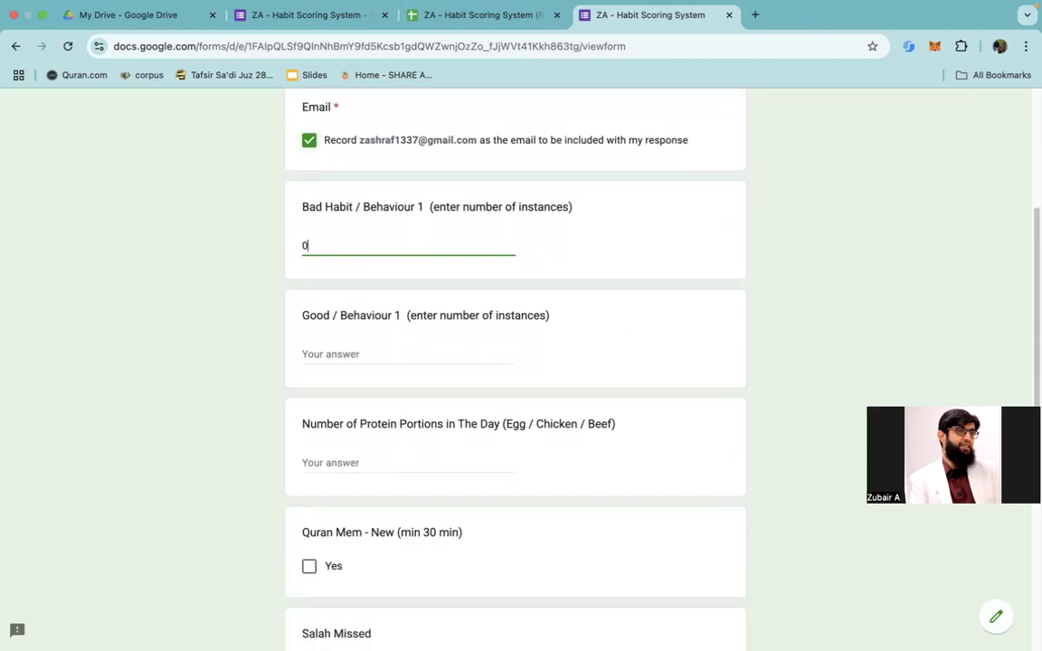
pyautogui.click(382, 356)
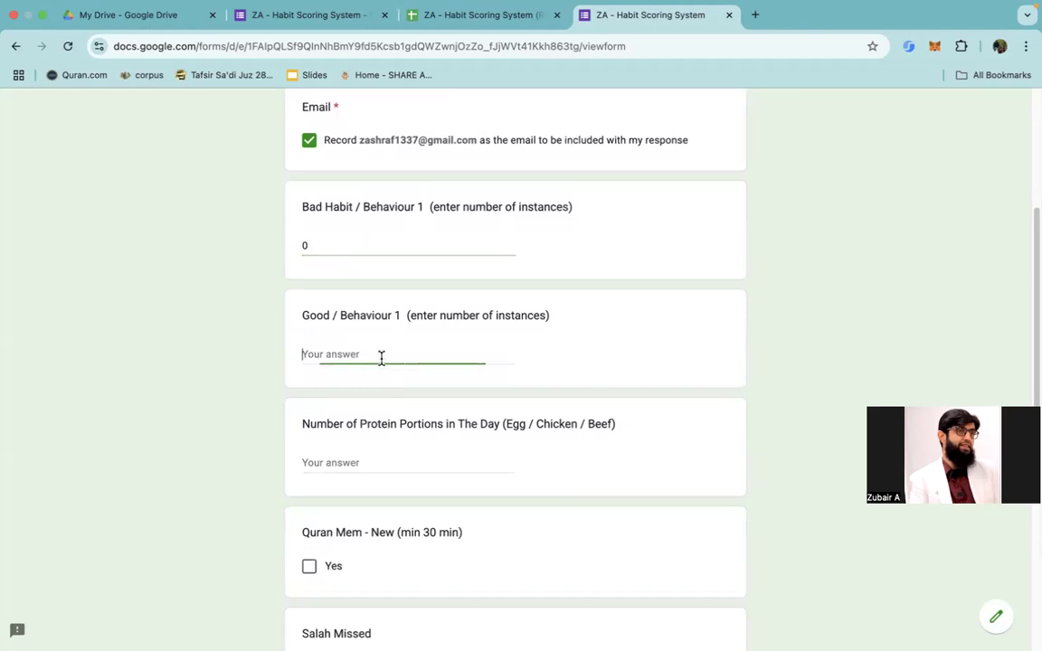
pyautogui.write('1')
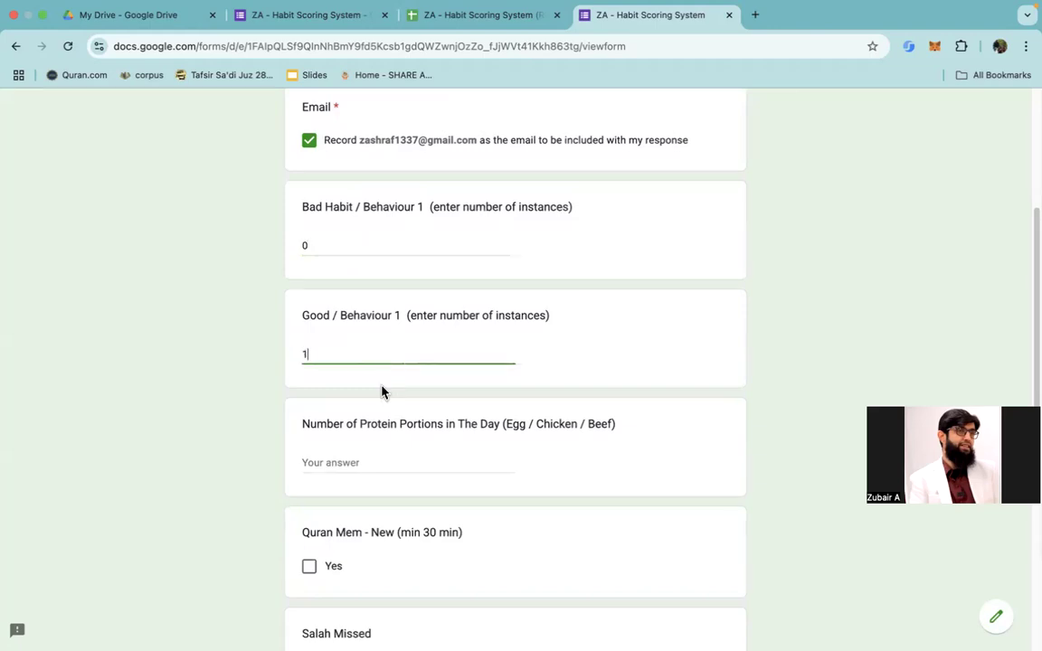
pyautogui.press('BackSpace')
pyautogui.write('2')
pyautogui.click(355, 462)
pyautogui.write('2')
# Step: Mark Quran Mem - New (min 30 min) as Yes and set Salah Missed to 0
pyautogui.scroll(-3, 348, 425)
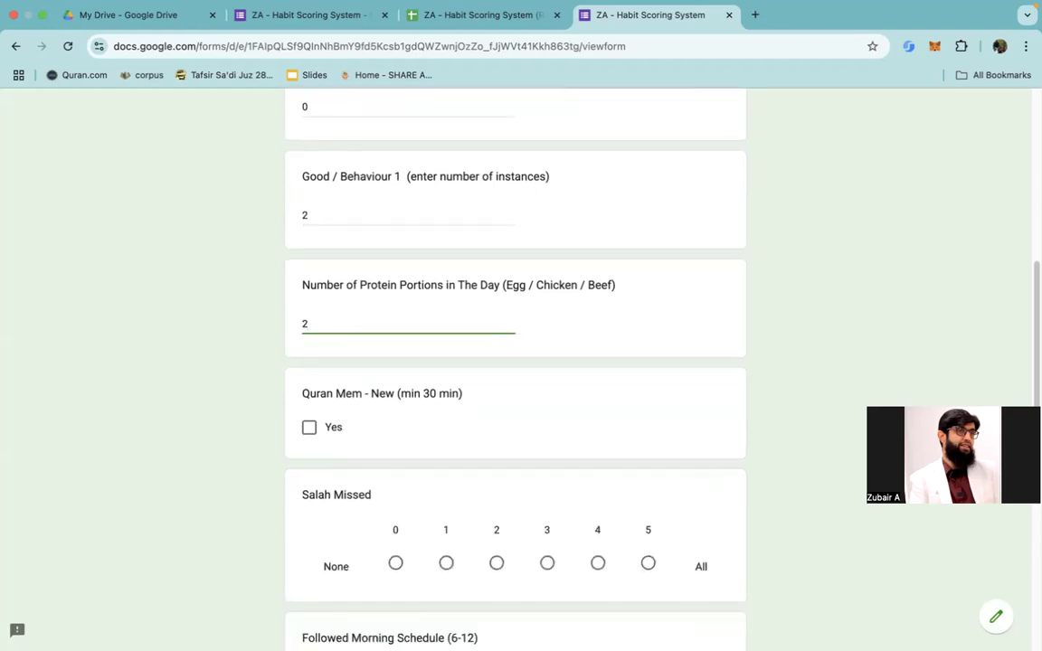
pyautogui.click(308, 375)
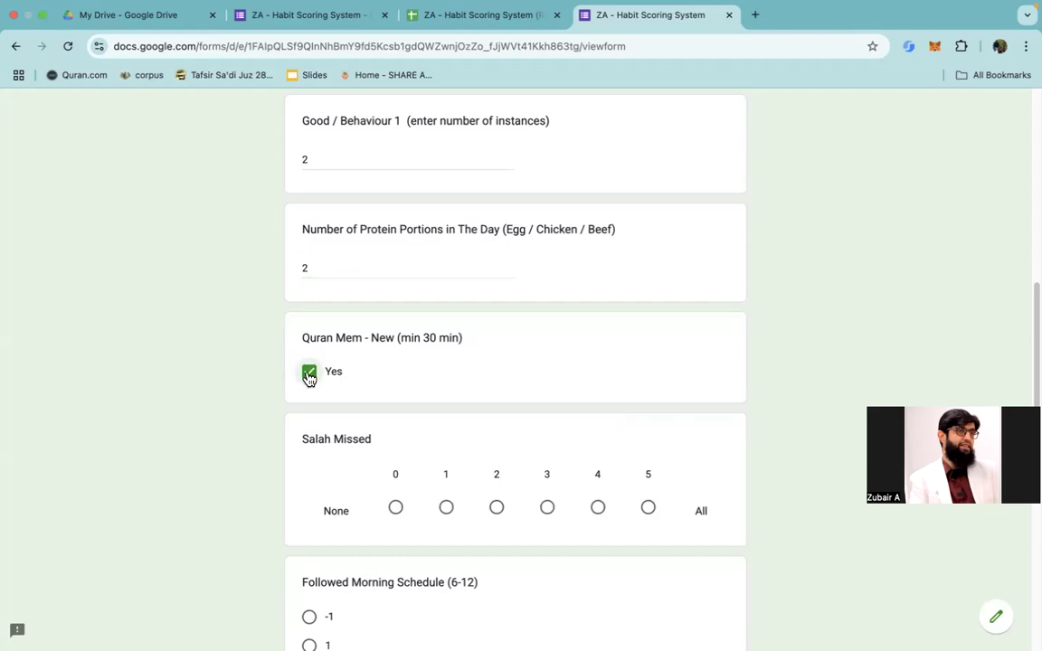
pyautogui.click(314, 385)
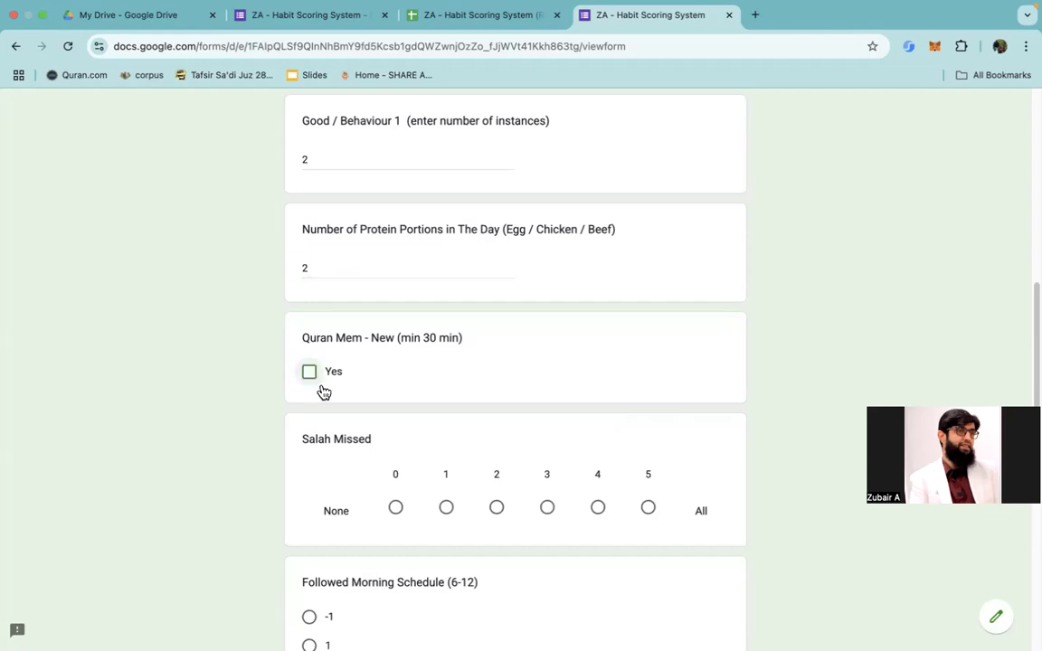
pyautogui.click(396, 509)
pyautogui.click(313, 378)
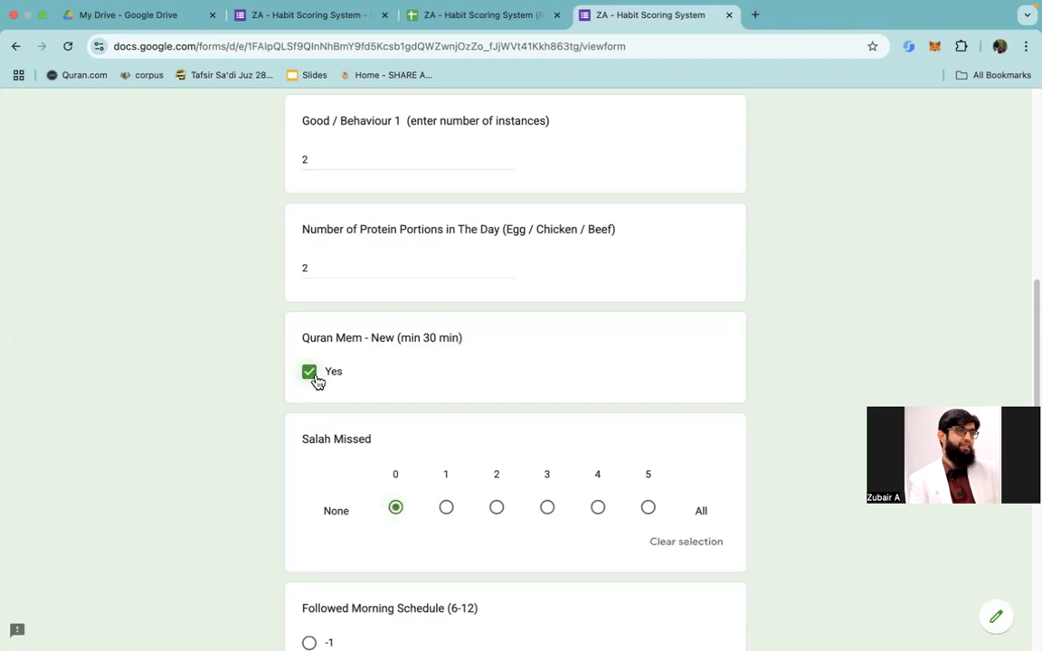
# Step: Set Followed Morning Schedule (6-12) to -1 and enter -4 for Special Event Add Points
pyautogui.scroll(-3, 315, 381)
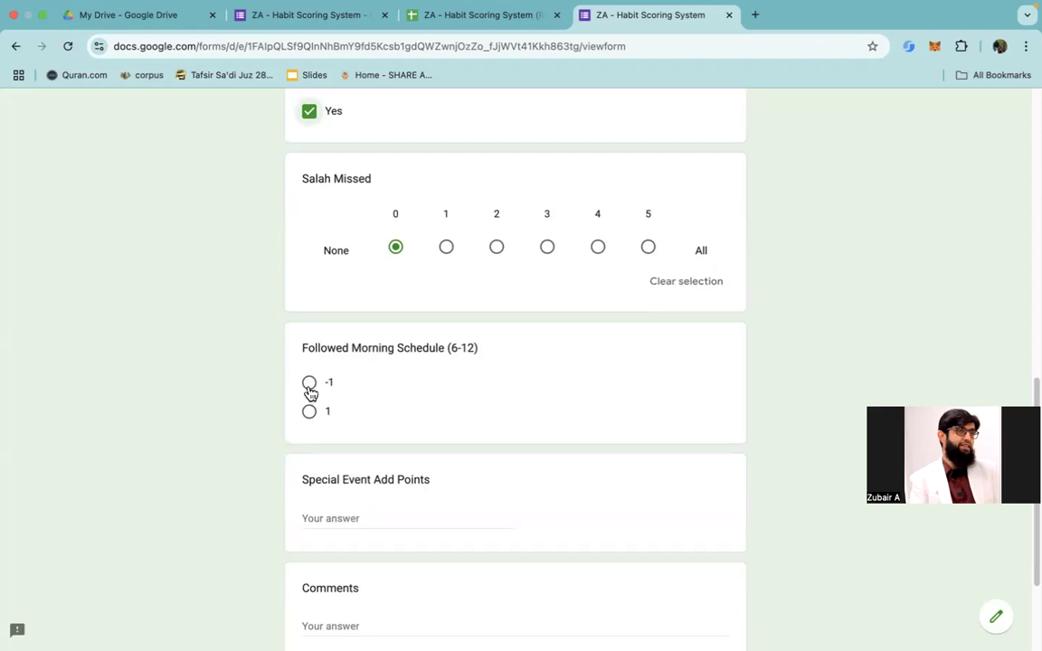
pyautogui.click(309, 383)
pyautogui.scroll(-2, 414, 496)
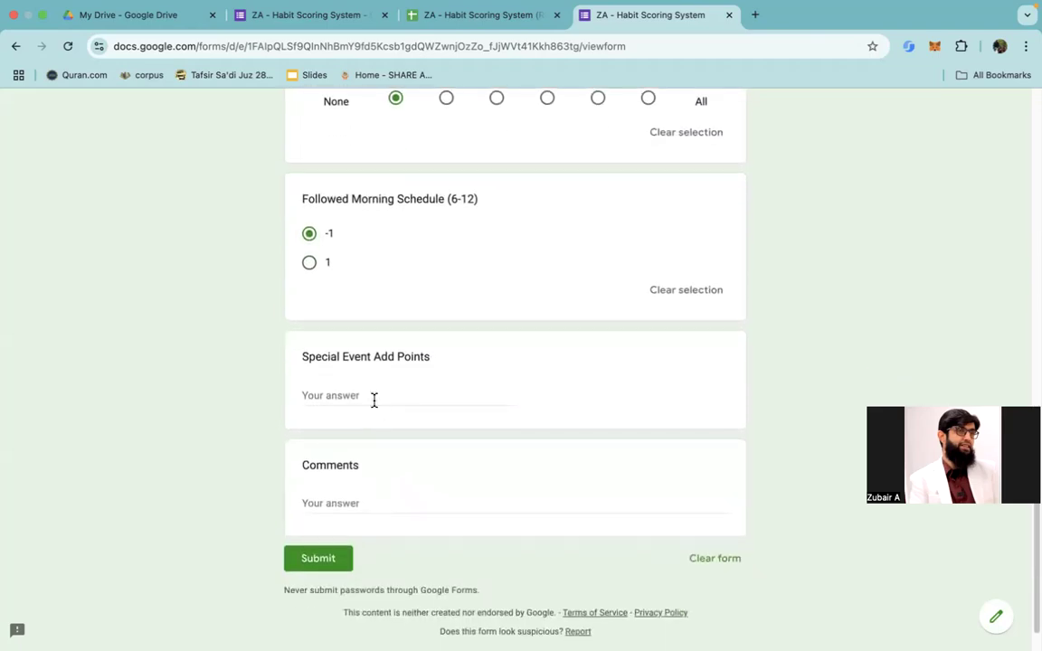
pyautogui.click(373, 398)
pyautogui.write('-4')
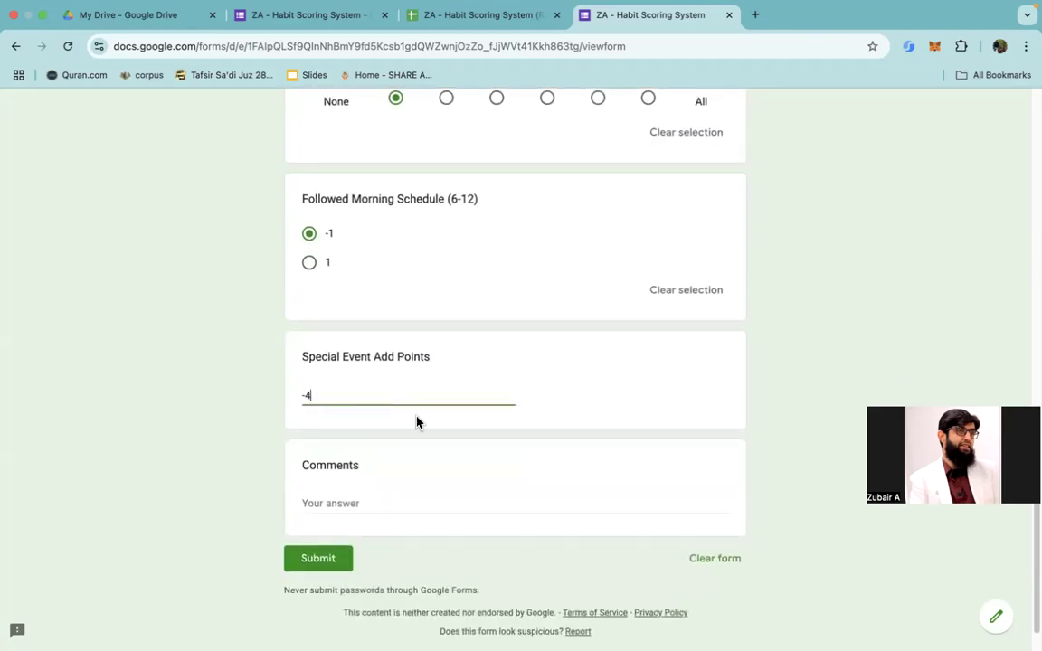
# Step: Submit the response with Comments left blank, and open a blank form for another response
pyautogui.click(407, 498)
pyautogui.click(401, 497)
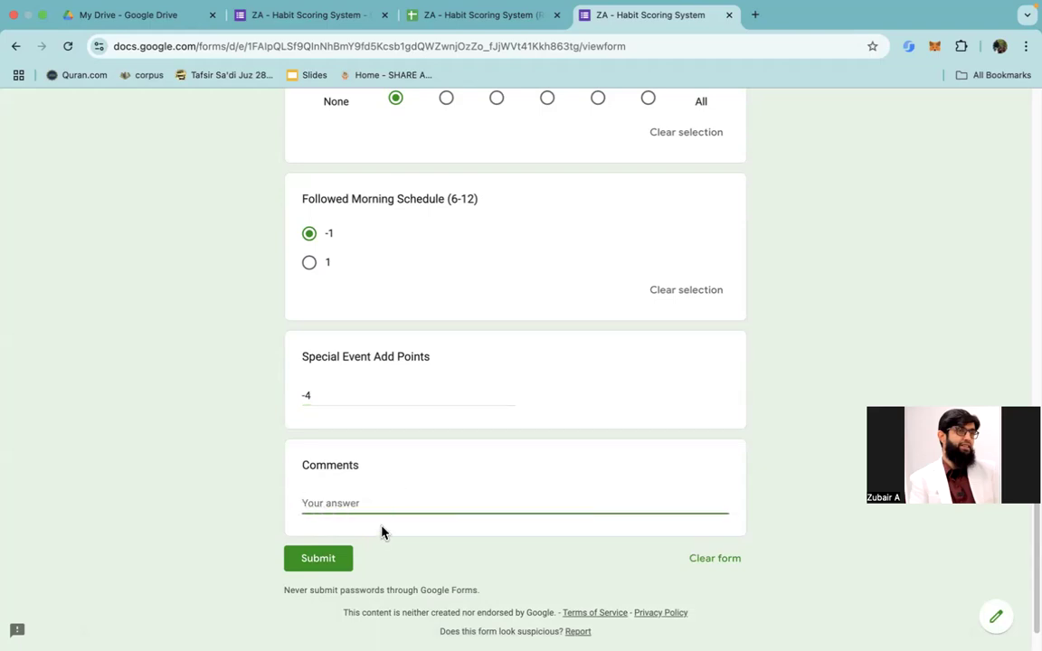
pyautogui.click(339, 559)
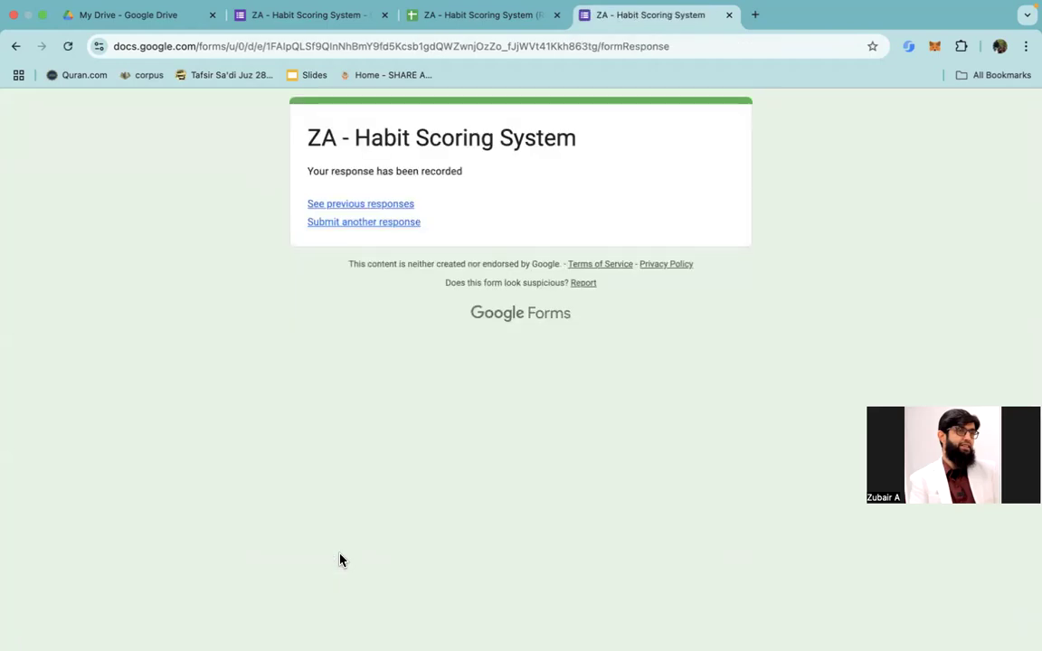
pyautogui.click(388, 226)
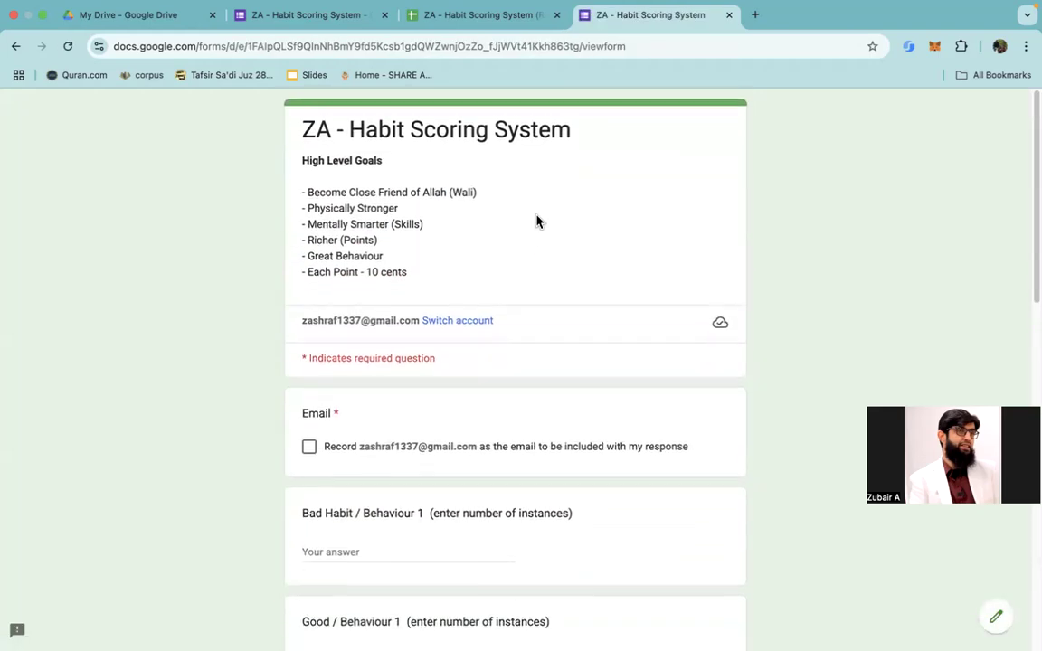
# Step: Return to the form editor and open the summary of submitted responses
pyautogui.click(475, 28)
pyautogui.click(321, 30)
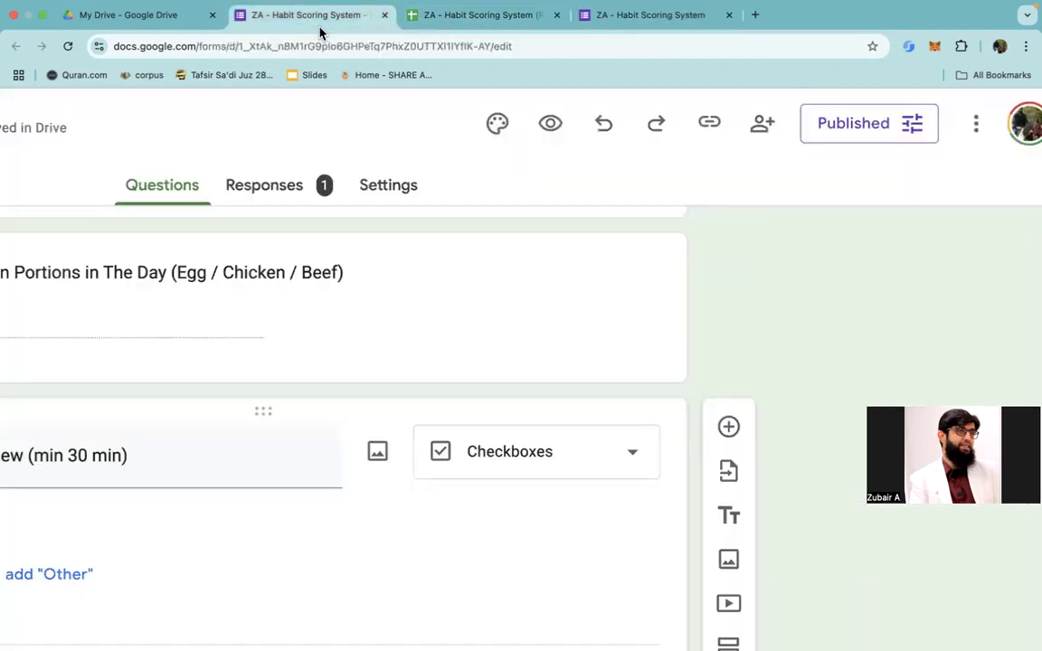
pyautogui.scroll(-2, 470, 311)
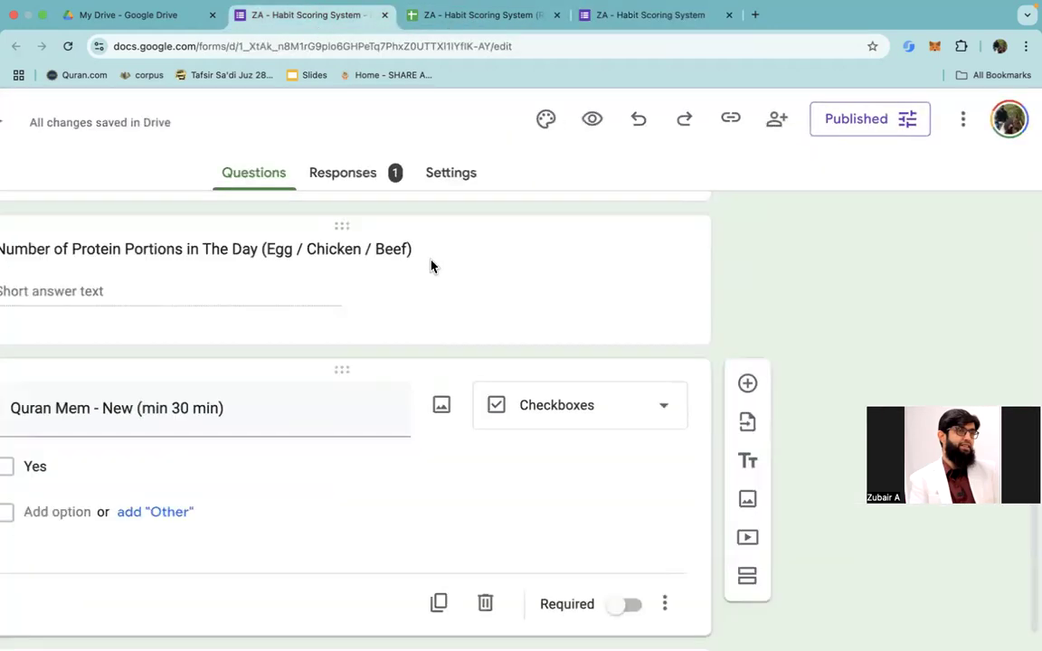
pyautogui.click(361, 180)
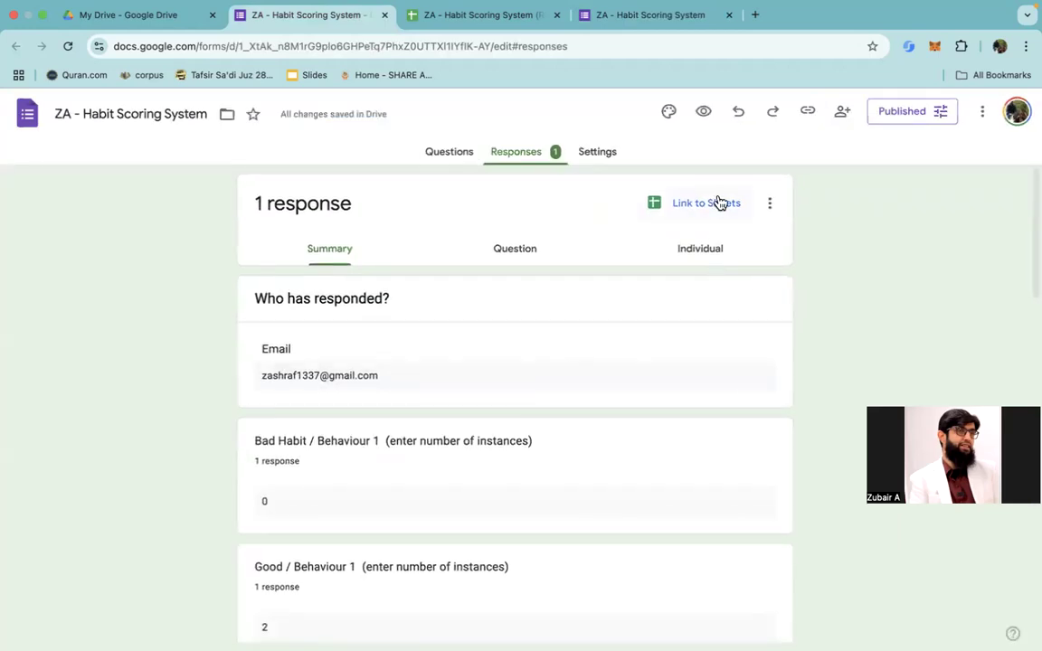
# Step: Start linking the form's responses to Sheets, with an existing spreadsheet as the destination
pyautogui.scroll(3, 735, 214)
pyautogui.scroll(2, 737, 217)
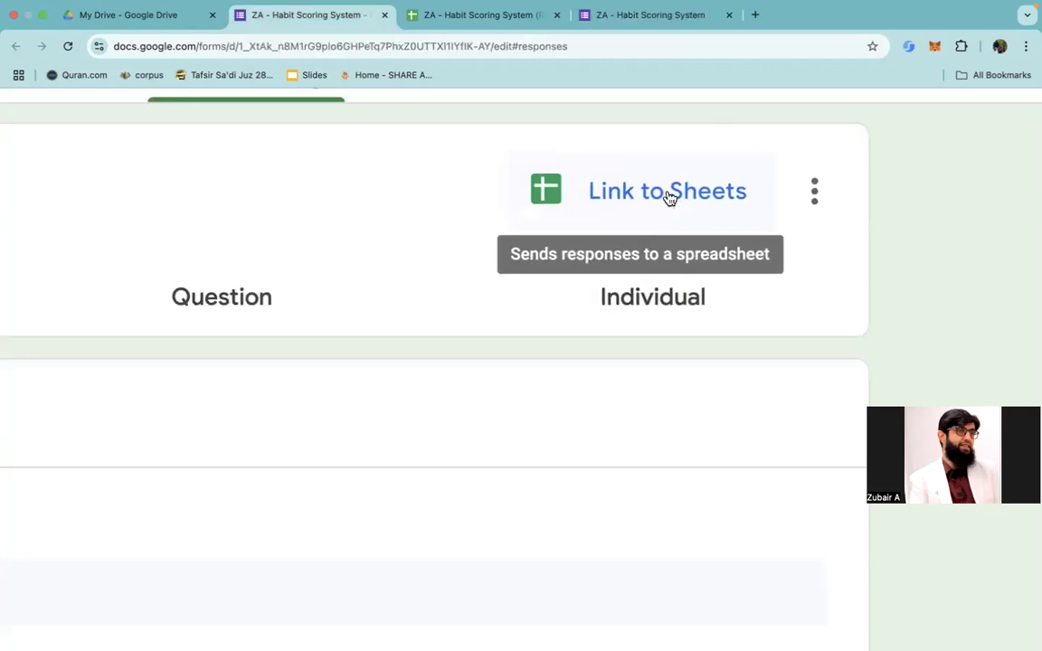
pyautogui.click(669, 197)
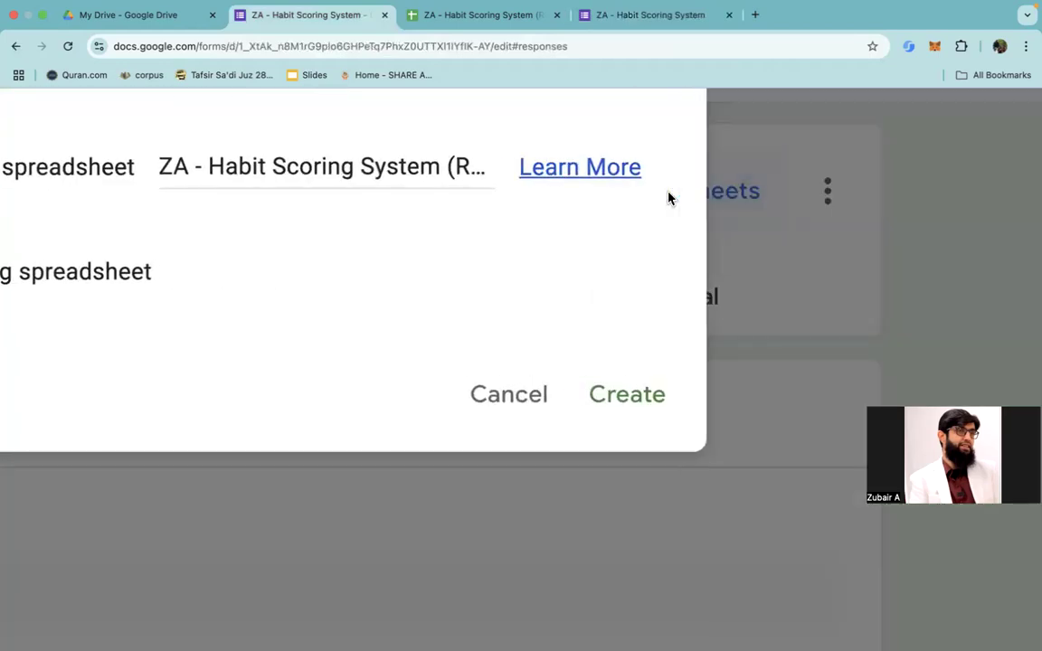
pyautogui.hscroll(-5, 534, 264)
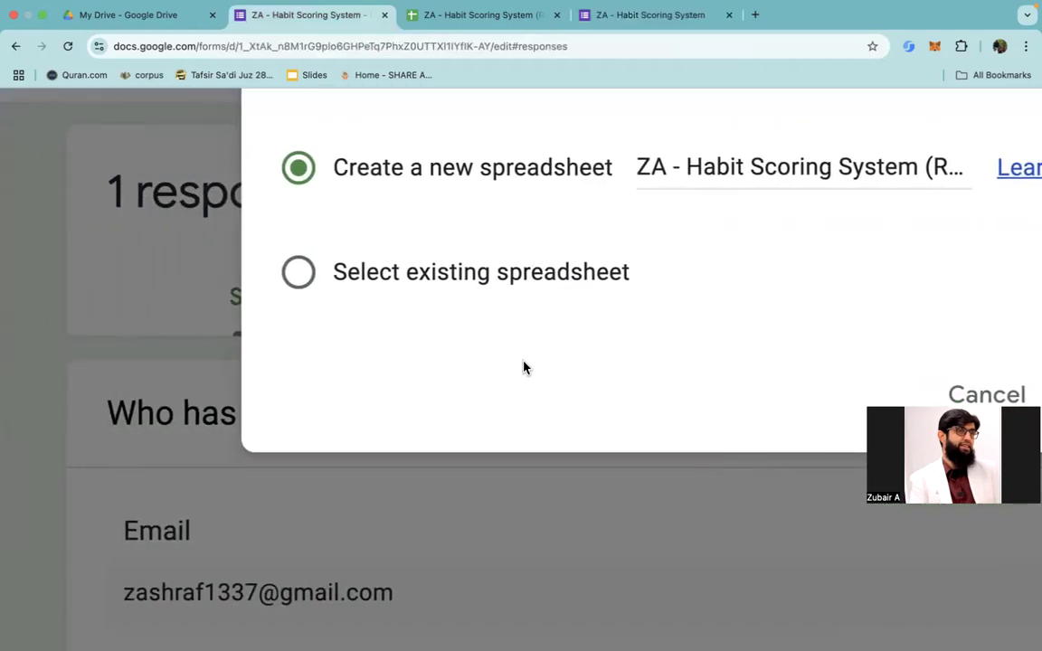
pyautogui.scroll(-5, 523, 365)
pyautogui.click(417, 279)
pyautogui.scroll(3, 565, 281)
pyautogui.scroll(2, 565, 280)
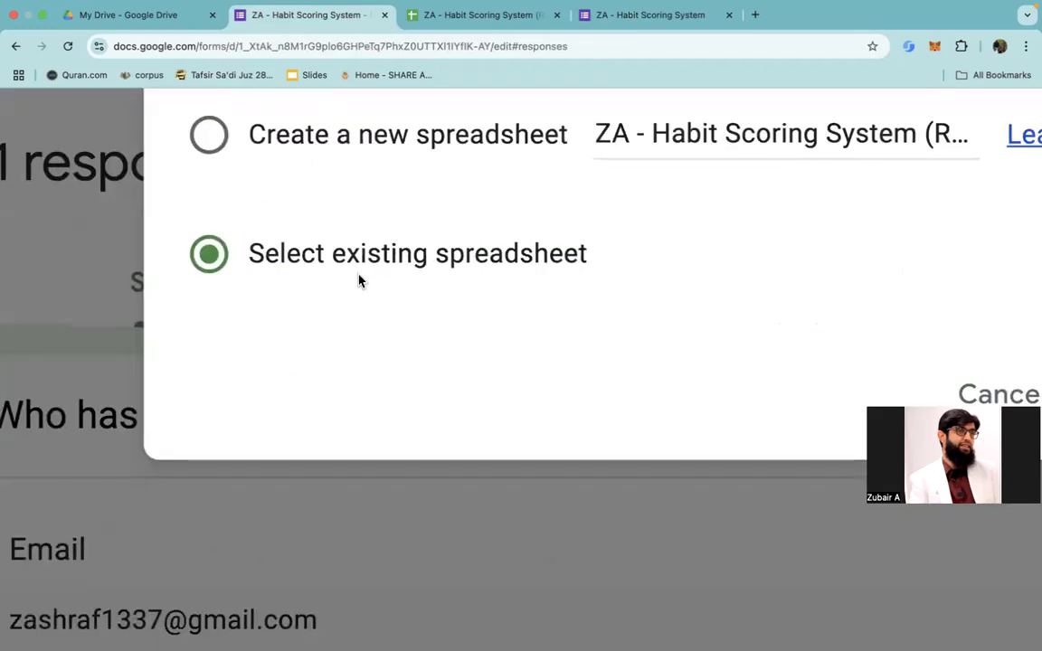
pyautogui.scroll(-3, 533, 339)
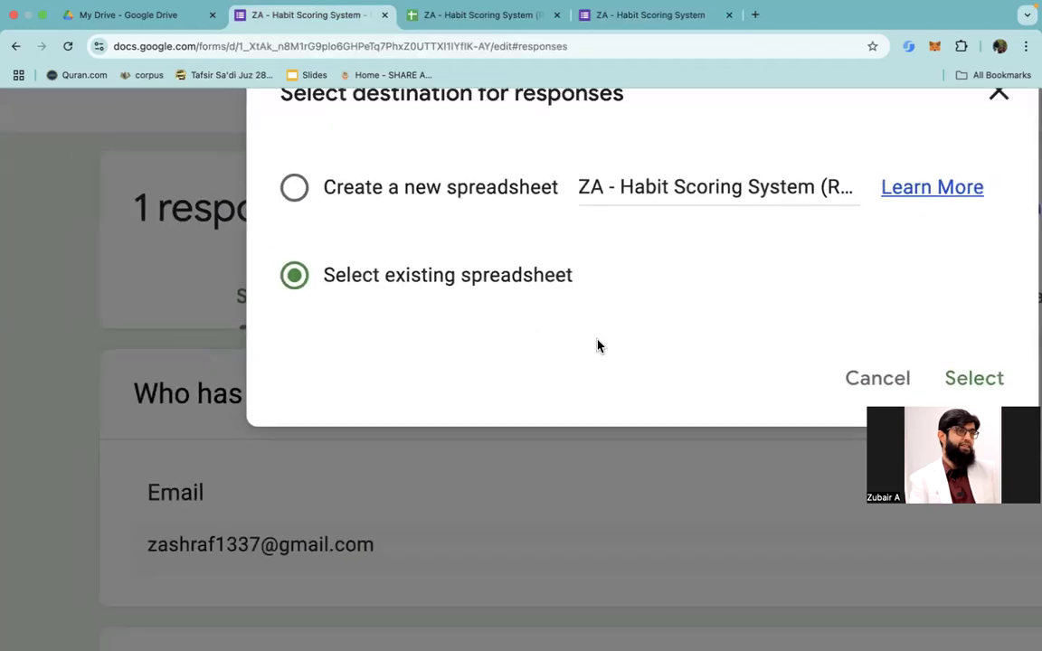
pyautogui.hscroll(3, 596, 344)
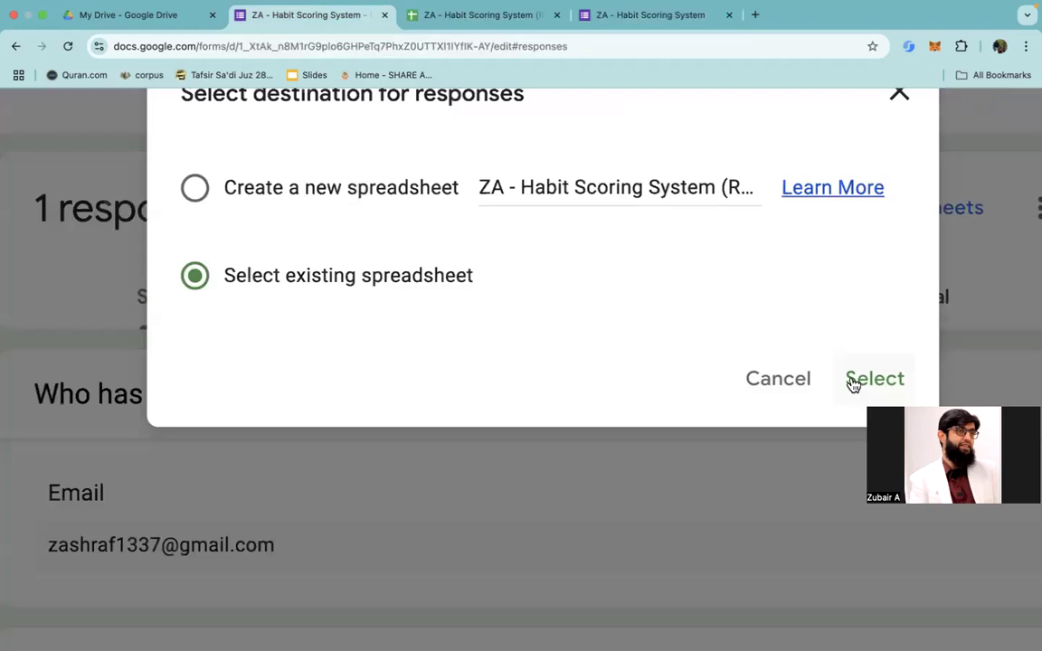
pyautogui.click(854, 380)
# Step: Choose today's ZA - Habit Scoring System spreadsheet from the recent files as the response destination and insert it
pyautogui.scroll(-3, 585, 360)
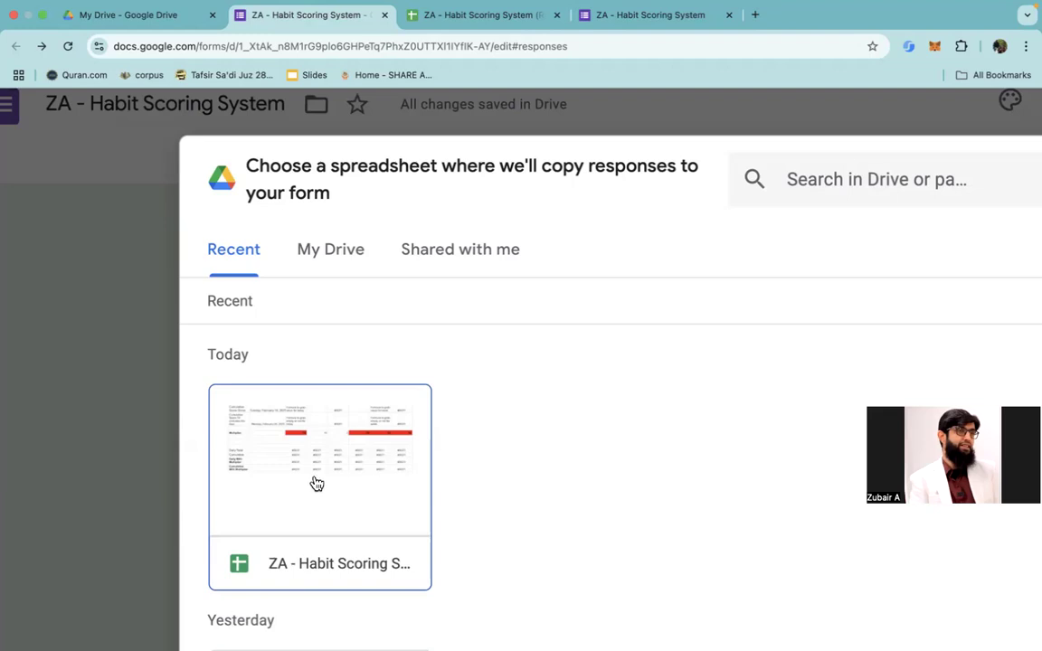
pyautogui.scroll(3, 316, 484)
pyautogui.scroll(-3, 315, 484)
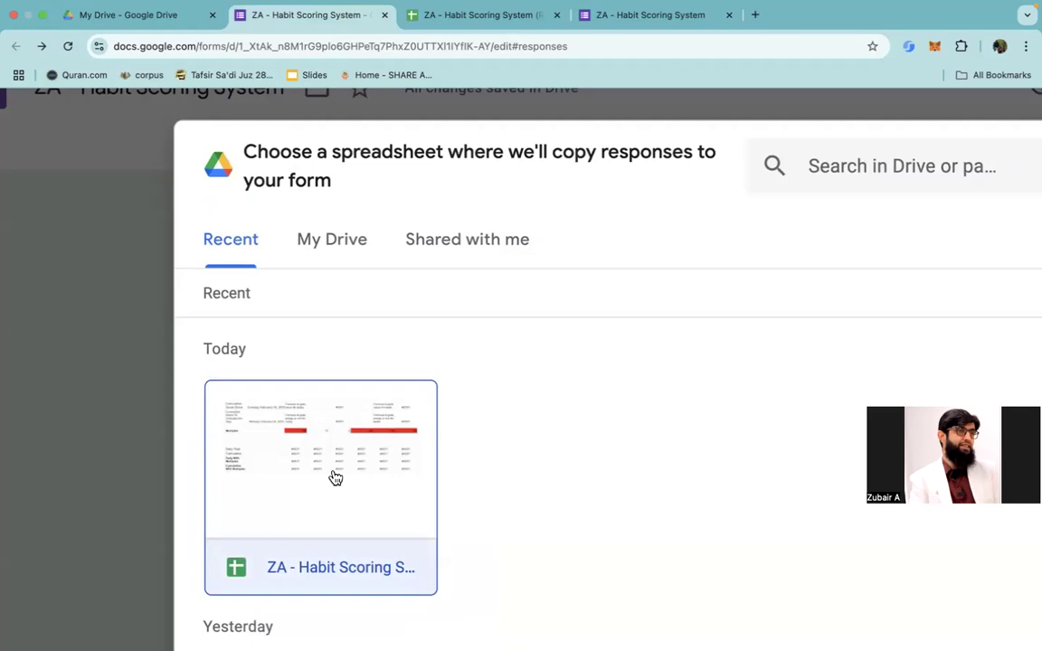
pyautogui.scroll(-3, 513, 435)
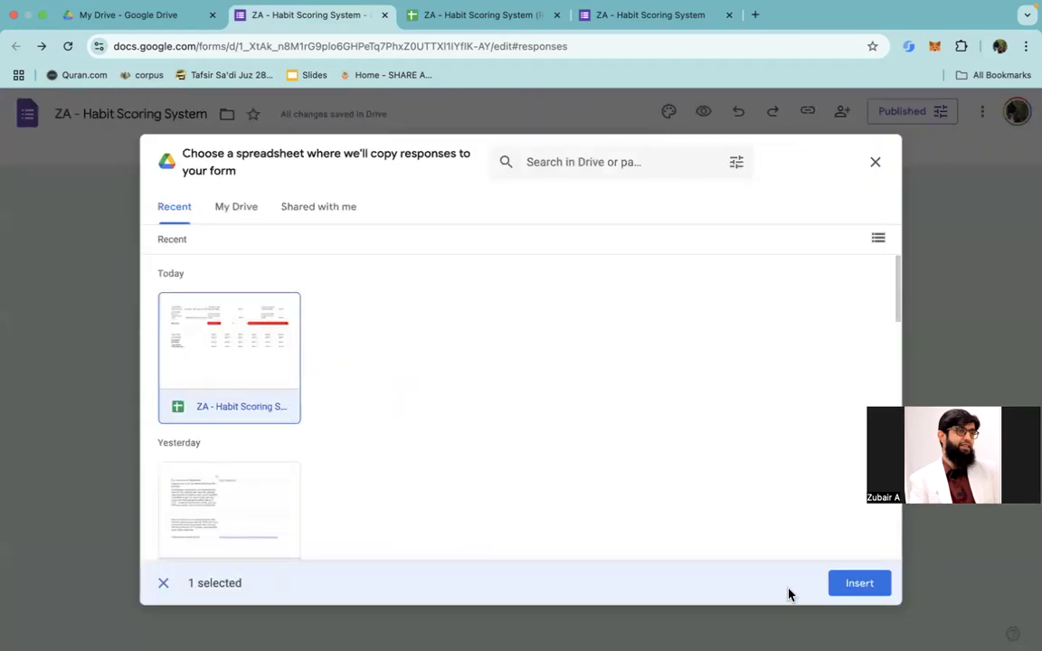
pyautogui.click(854, 585)
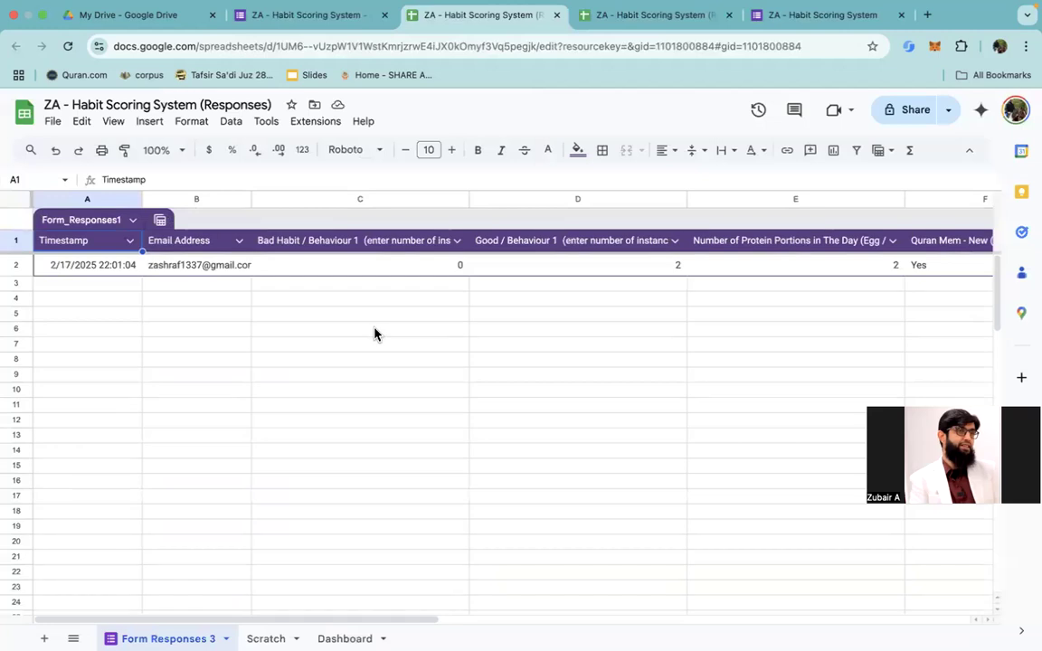
# Step: Copy the Form Responses 3 header cells C1:J1, from Bad Habit / Behaviour 1 through Comments
pyautogui.click(314, 245)
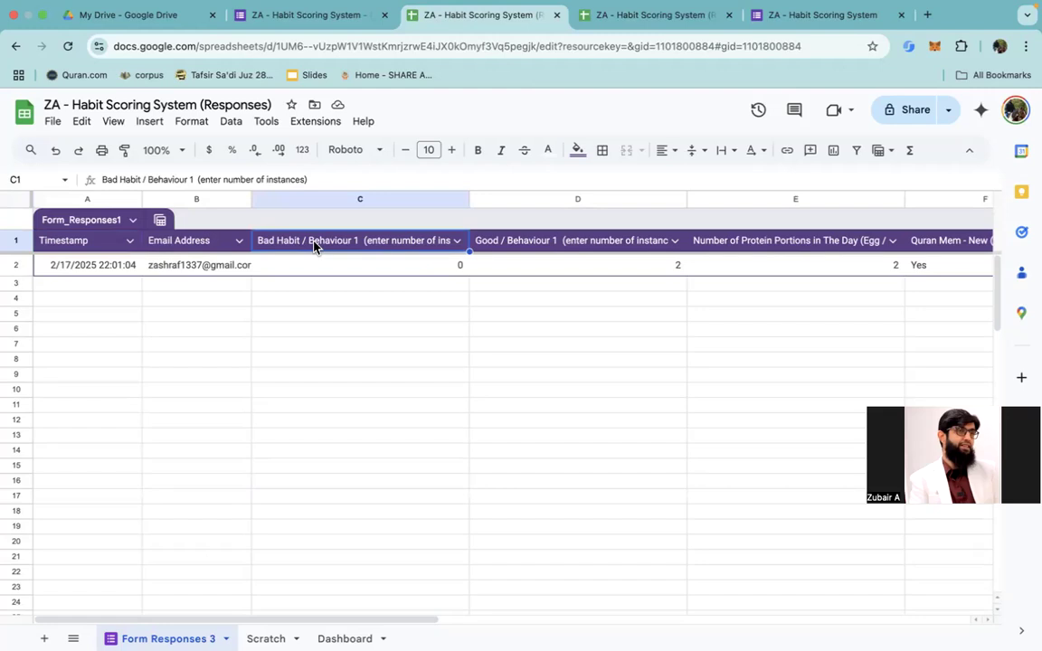
pyautogui.hotkey('shift', 'Right')
pyautogui.hotkey('shift', 'Right')
pyautogui.hotkey('shift', 'Right')
pyautogui.hotkey('shift', 'Right')
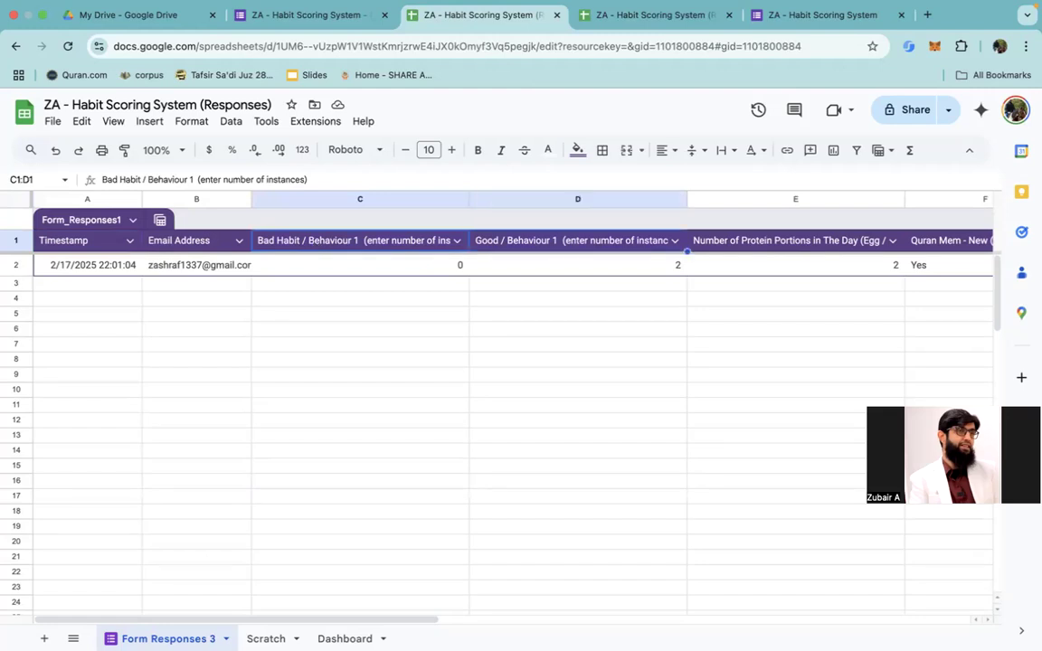
pyautogui.hotkey('shift', 'Right')
pyautogui.hotkey('shift', 'Right')
pyautogui.hotkey('shift', 'Right')
pyautogui.hotkey('shift', 'Right')
pyautogui.hotkey('shift', 'Right')
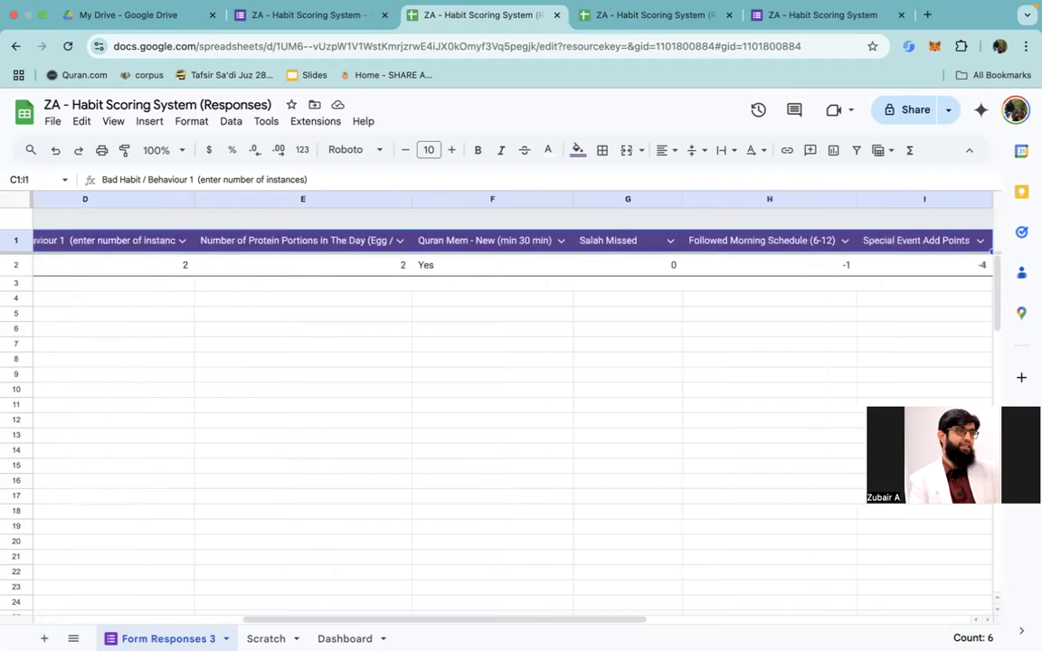
pyautogui.hotkey('shift', 'Left')
pyautogui.hotkey('shift', 'Left')
pyautogui.hotkey('shift', 'Left')
pyautogui.hotkey('shift', 'Right')
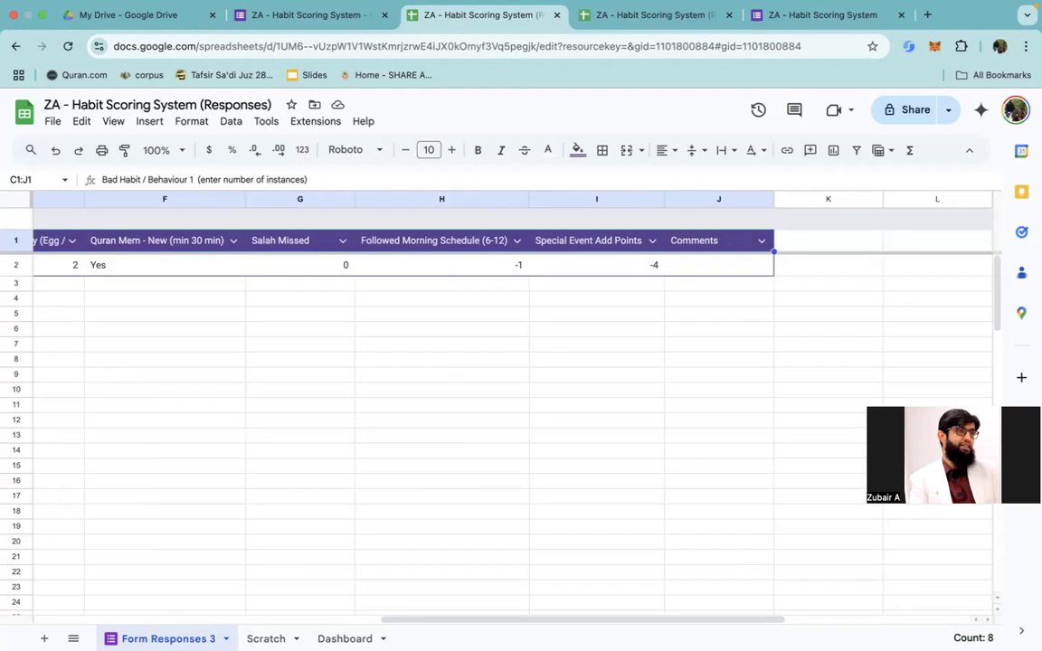
pyautogui.press('super+c')
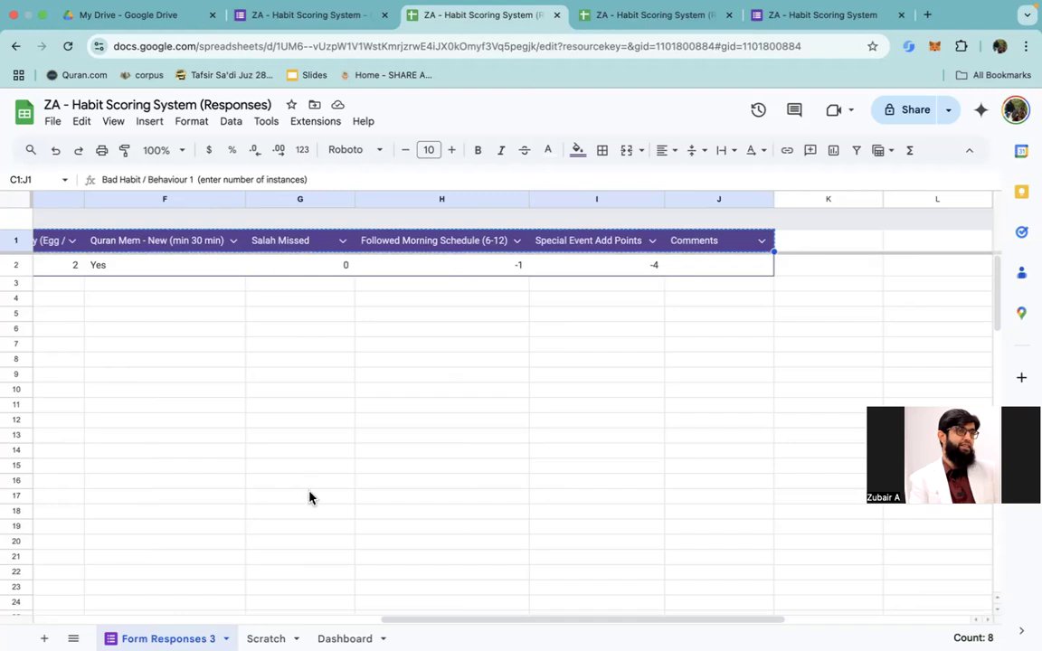
# Step: Paste the copied question headers into the Scratch sheet starting at cell C7
pyautogui.click(266, 638)
pyautogui.scroll(5, 266, 639)
pyautogui.scroll(-4, 266, 639)
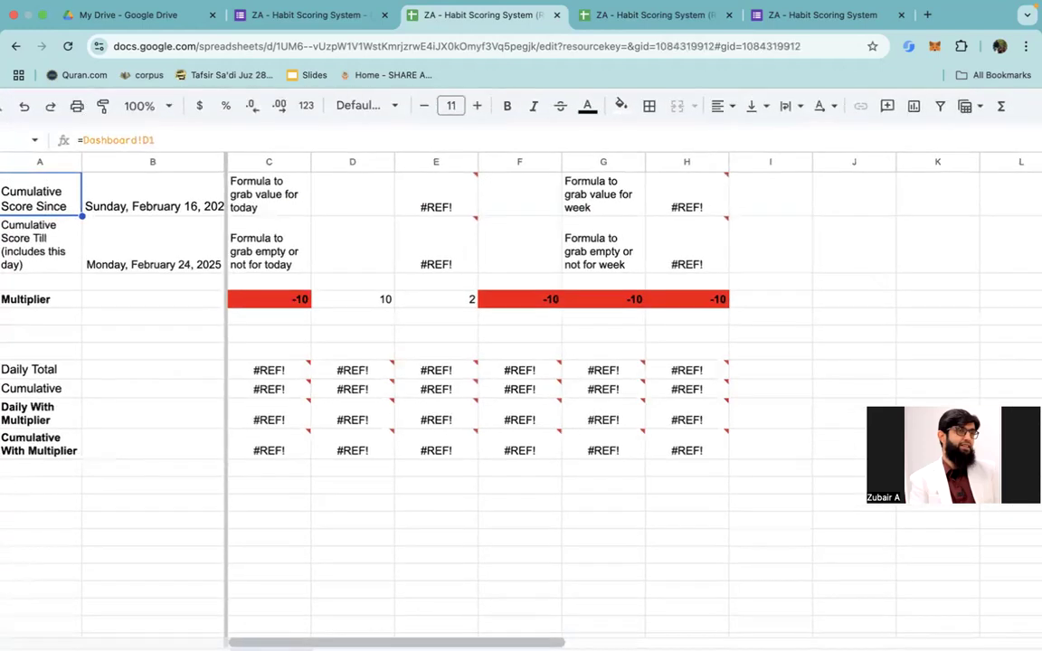
pyautogui.scroll(-3, 360, 521)
pyautogui.scroll(5, 361, 521)
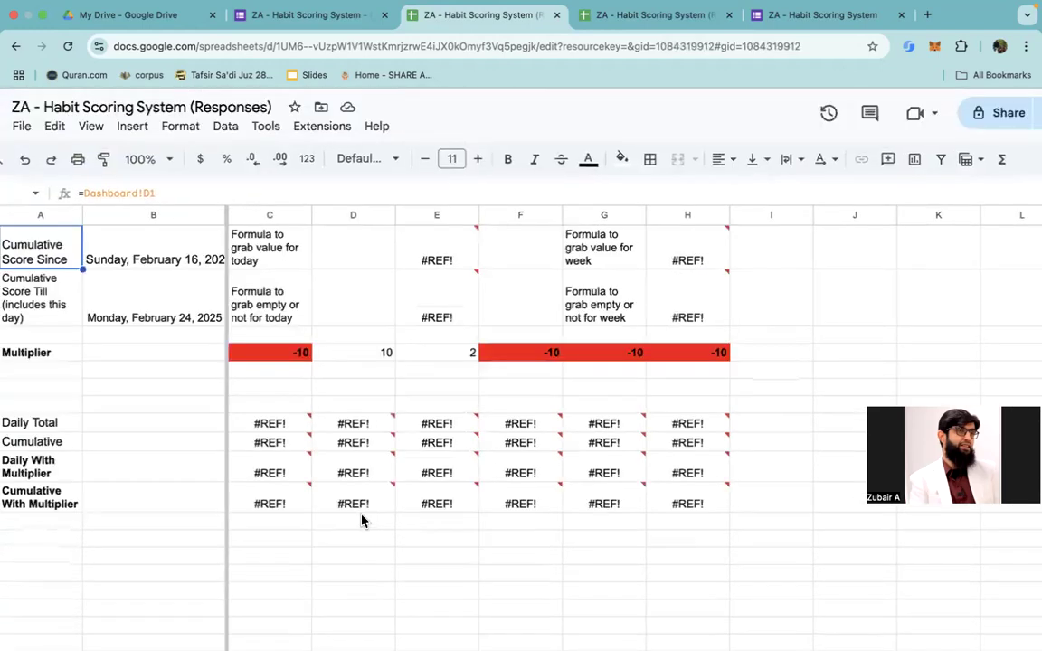
pyautogui.hscroll(-2, 361, 521)
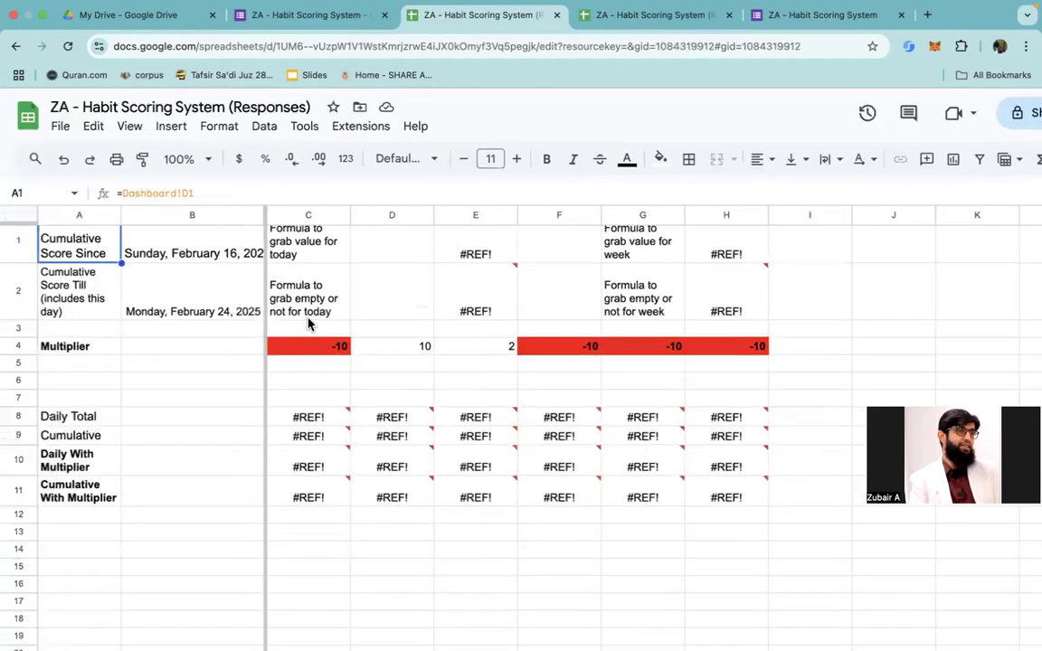
pyautogui.click(304, 401)
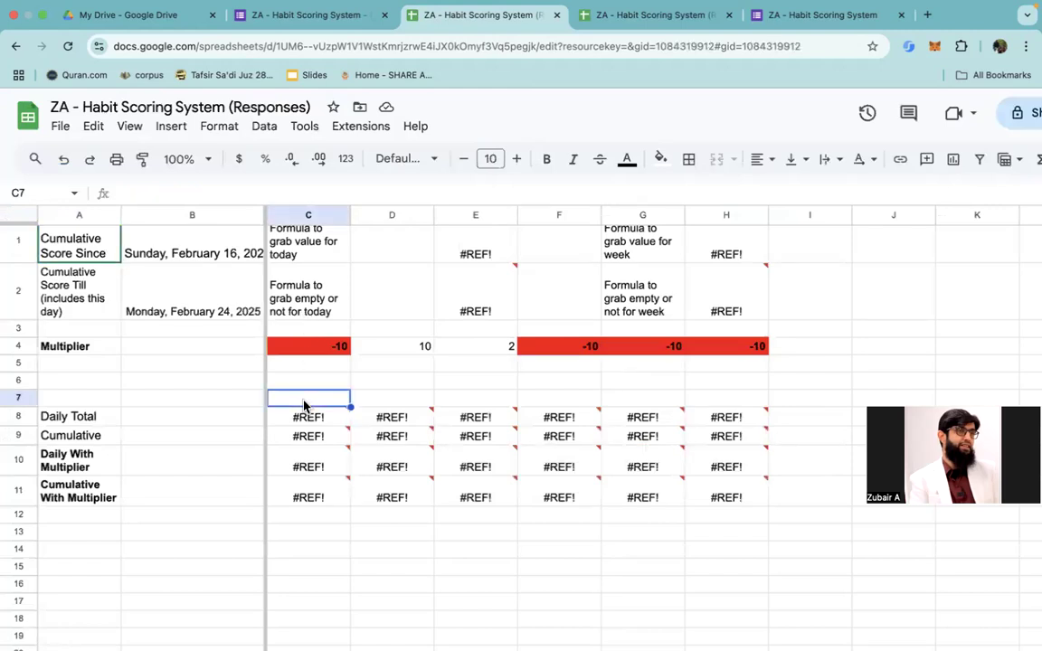
pyautogui.hotkey('ctrl', 'v')
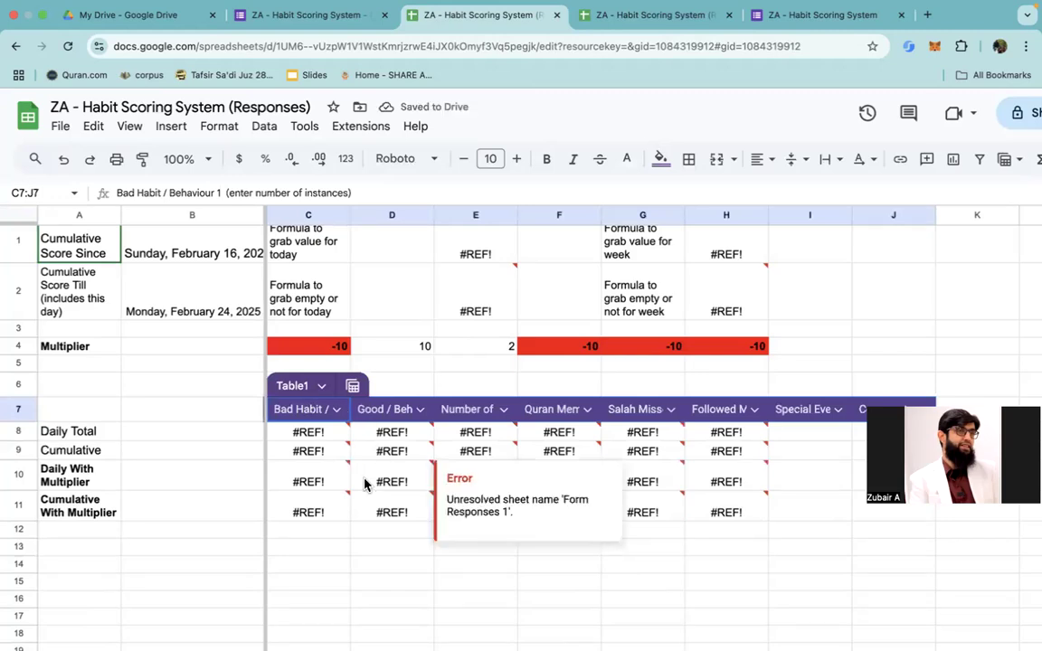
# Step: Set the Multiplier for Good / Behaviour 1 in cell D4 to 5
pyautogui.scroll(1, 364, 479)
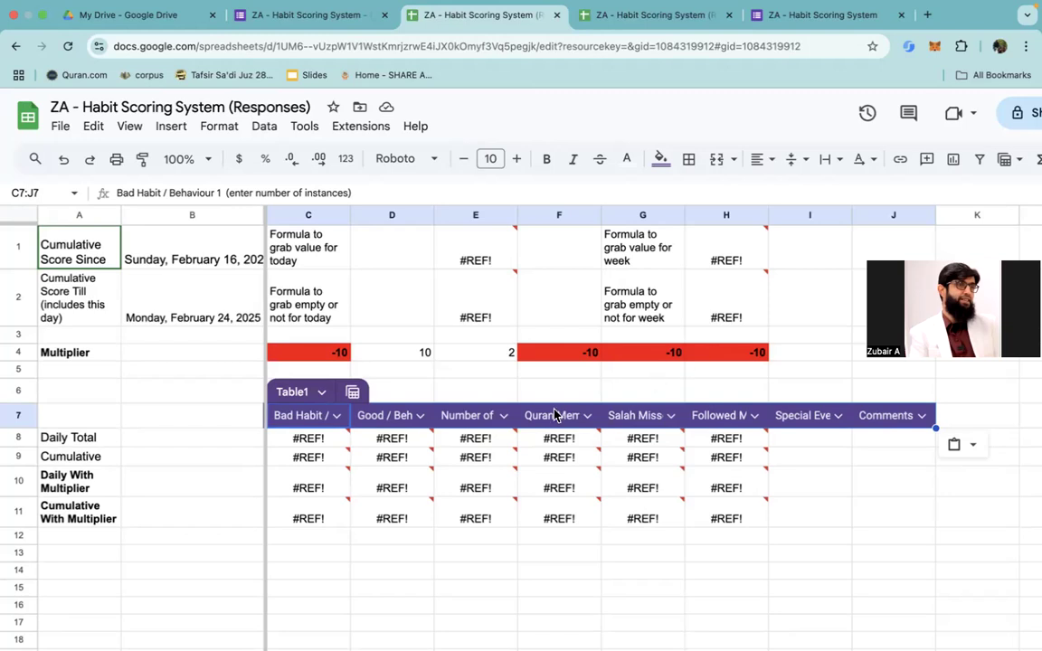
pyautogui.scroll(2, 558, 412)
pyautogui.scroll(2, 554, 413)
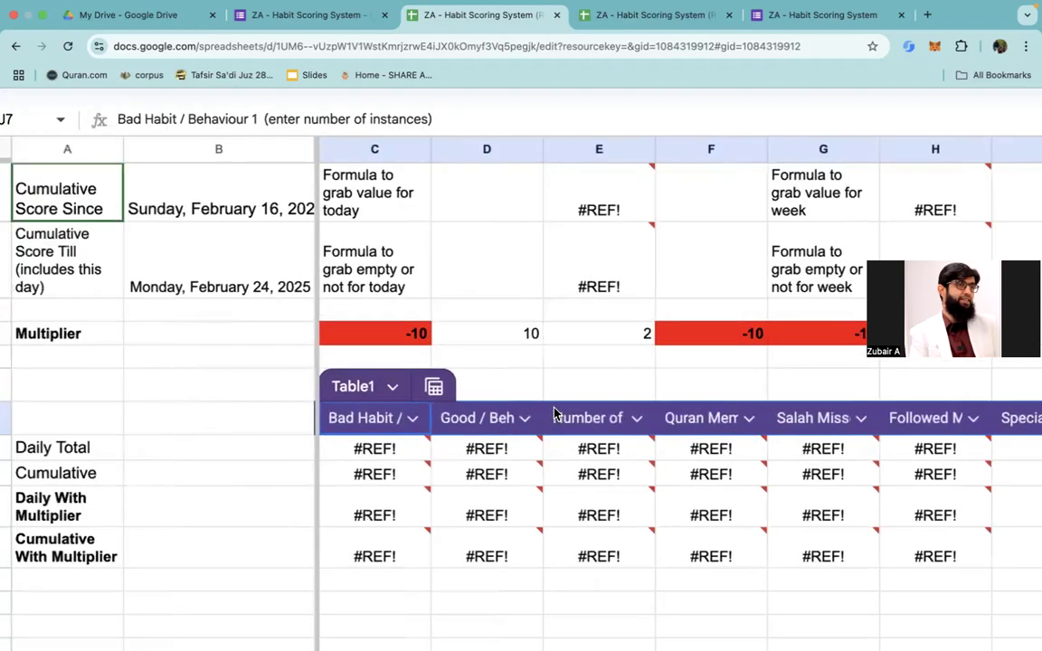
pyautogui.hscroll(1, 554, 413)
pyautogui.hscroll(-2, 554, 414)
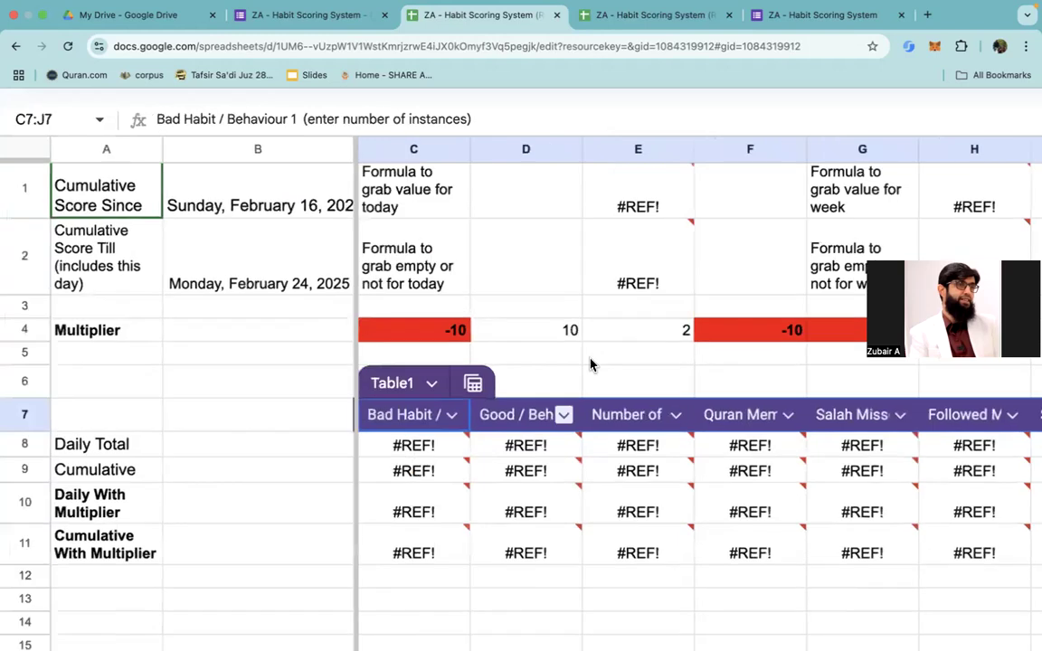
pyautogui.hscroll(1, 601, 355)
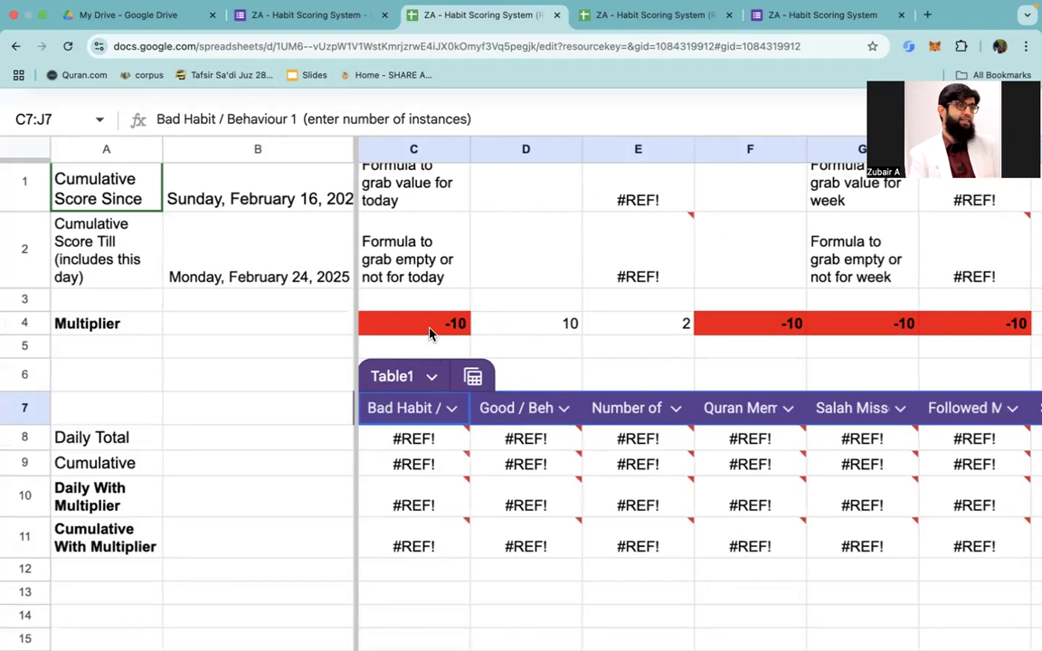
pyautogui.click(517, 327)
pyautogui.write('5')
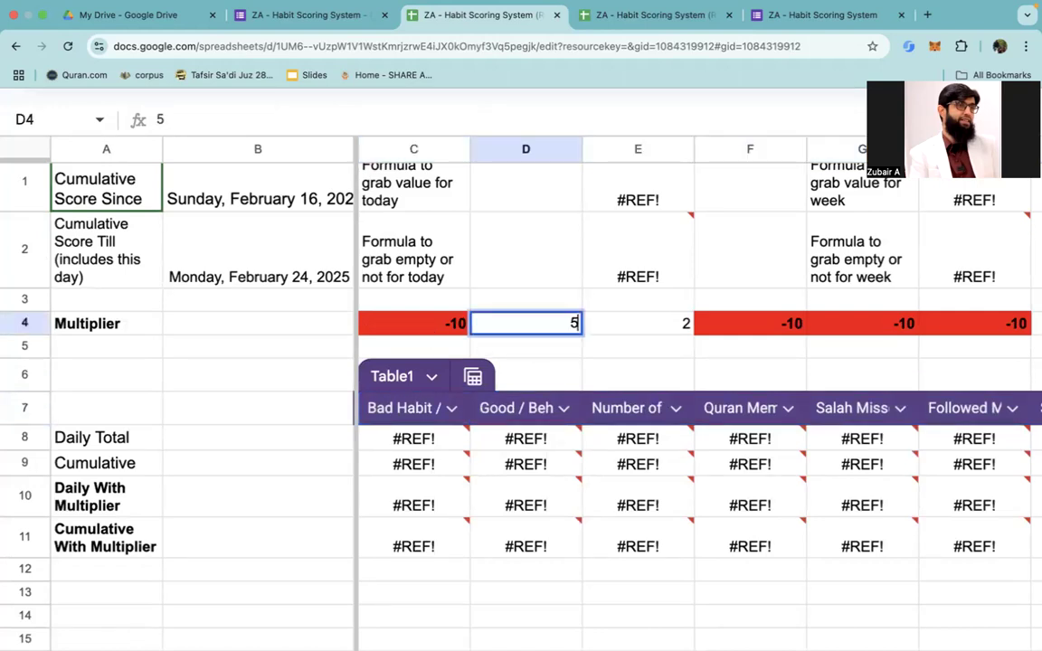
pyautogui.press('Return')
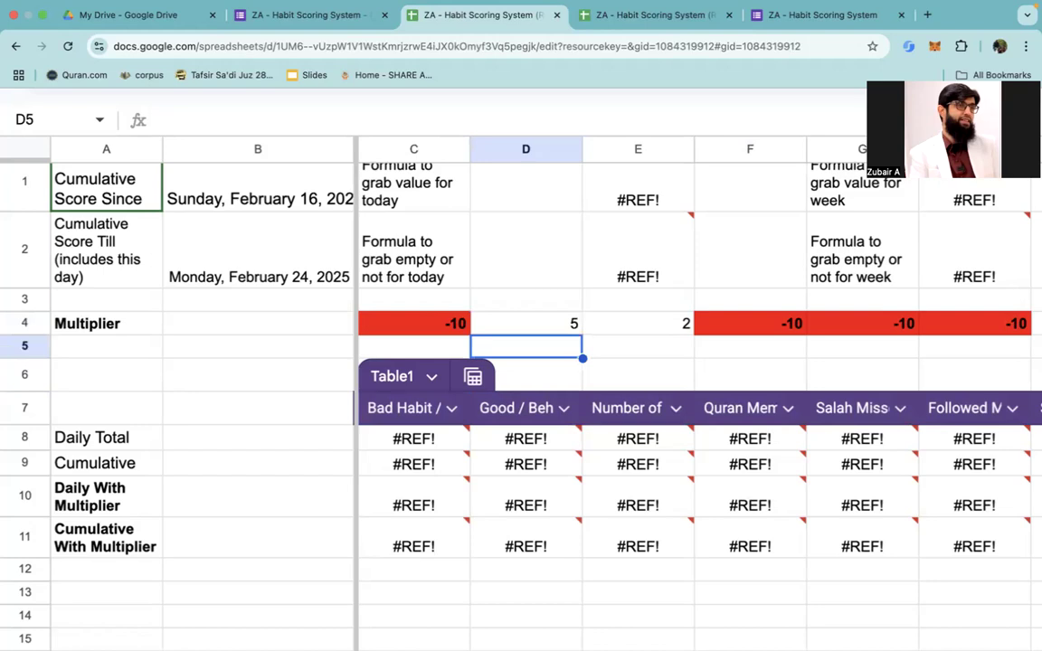
# Step: Set the Multiplier for Number of Protein Portions in cell E4 to -20
pyautogui.press('Right')
pyautogui.press('Up')
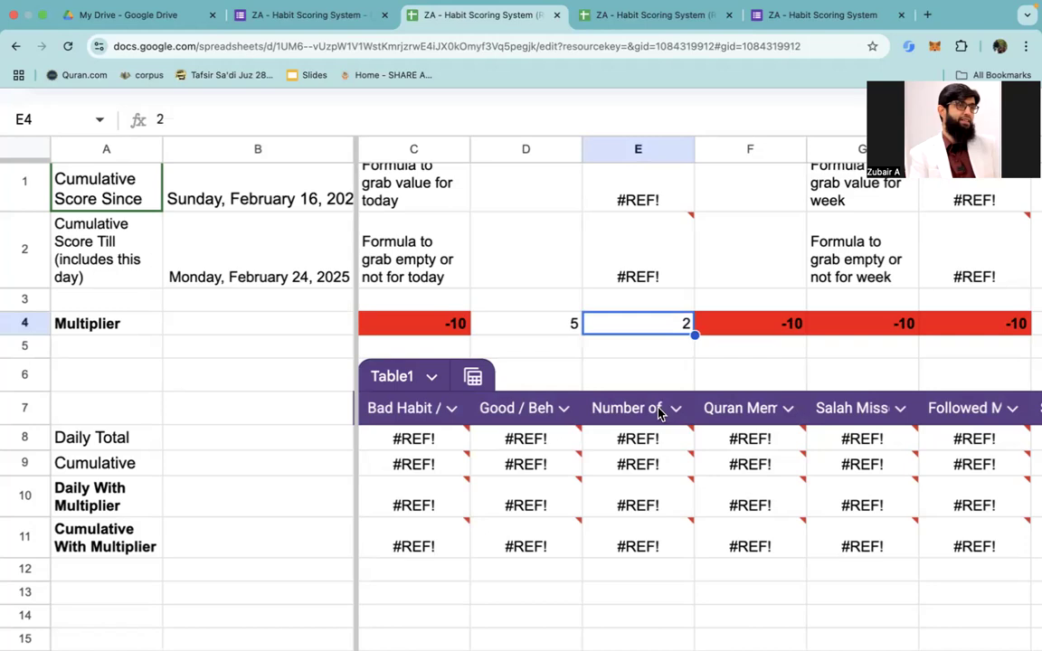
pyautogui.write('-')
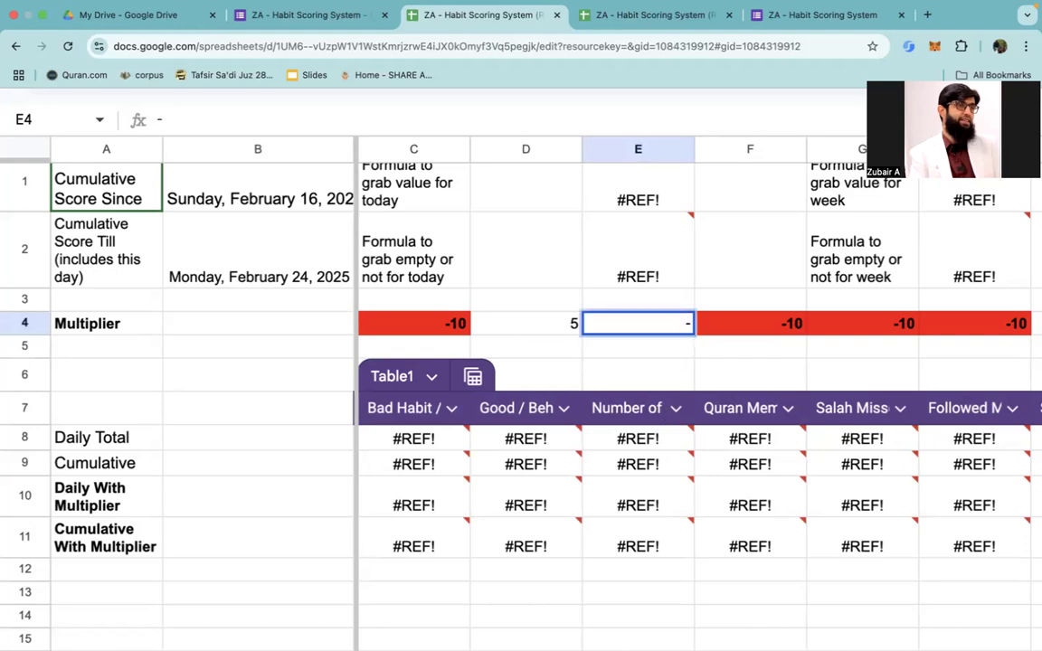
pyautogui.write('20')
pyautogui.press('Return')
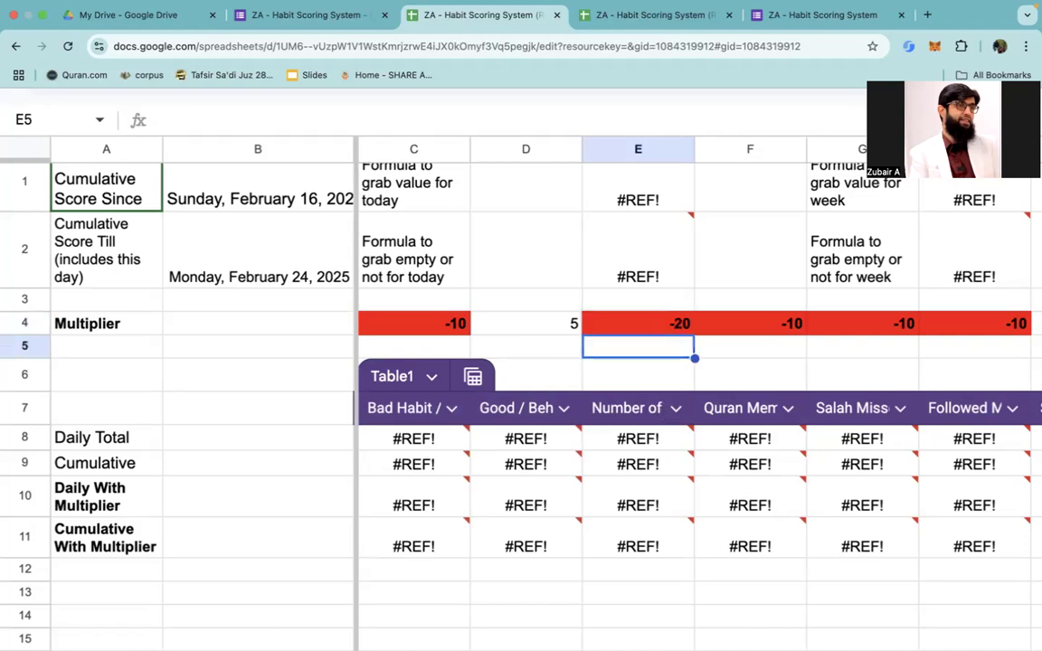
# Step: Set the Multiplier for Quran Mem - New in cell F4 to 5
pyautogui.press('Up')
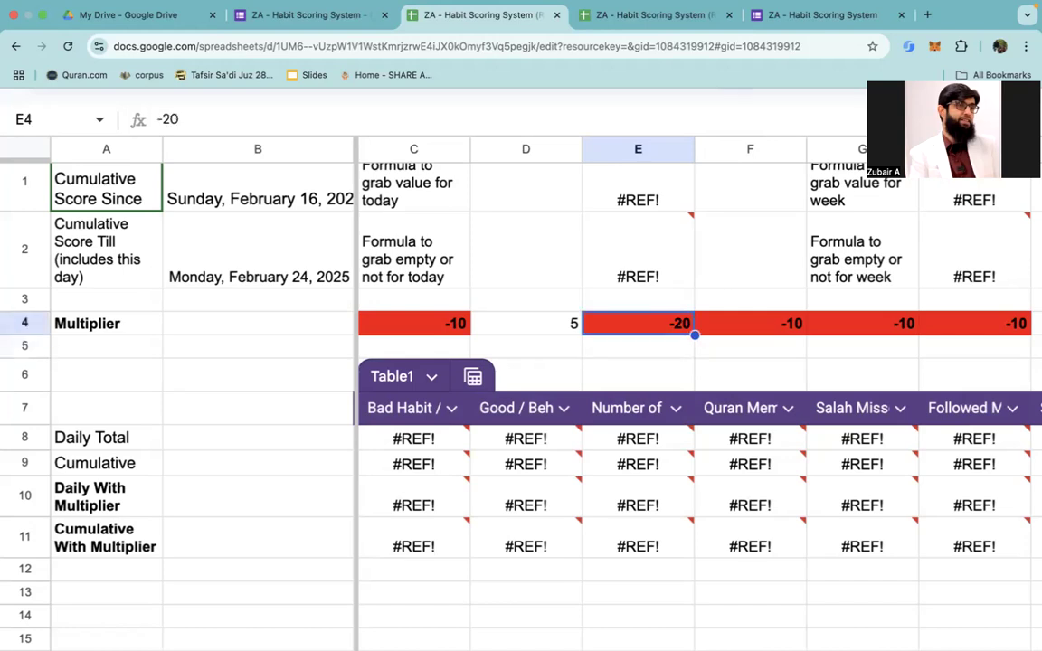
pyautogui.press('Right')
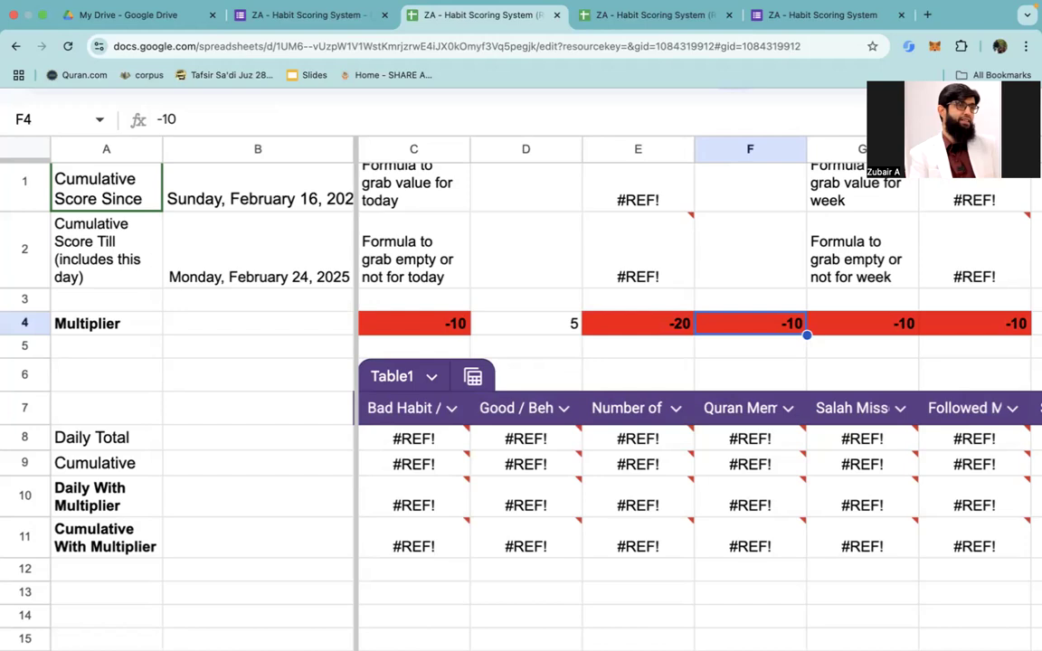
pyautogui.write('5')
pyautogui.press('Return')
pyautogui.press('Down')
pyautogui.press('Up')
pyautogui.press('Up')
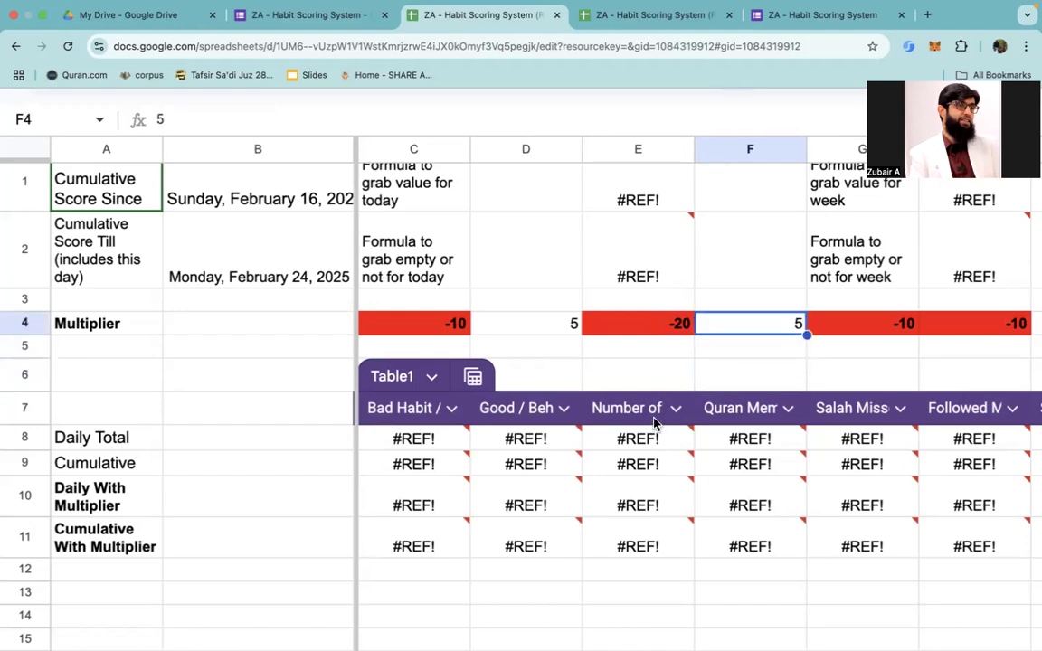
# Step: Set the Multiplier for Number of Protein Portions in cell E4 to 3, and select the Salah Missed multiplier in G4
pyautogui.click(637, 411)
pyautogui.press('Up')
pyautogui.press('Up')
pyautogui.press('Up')
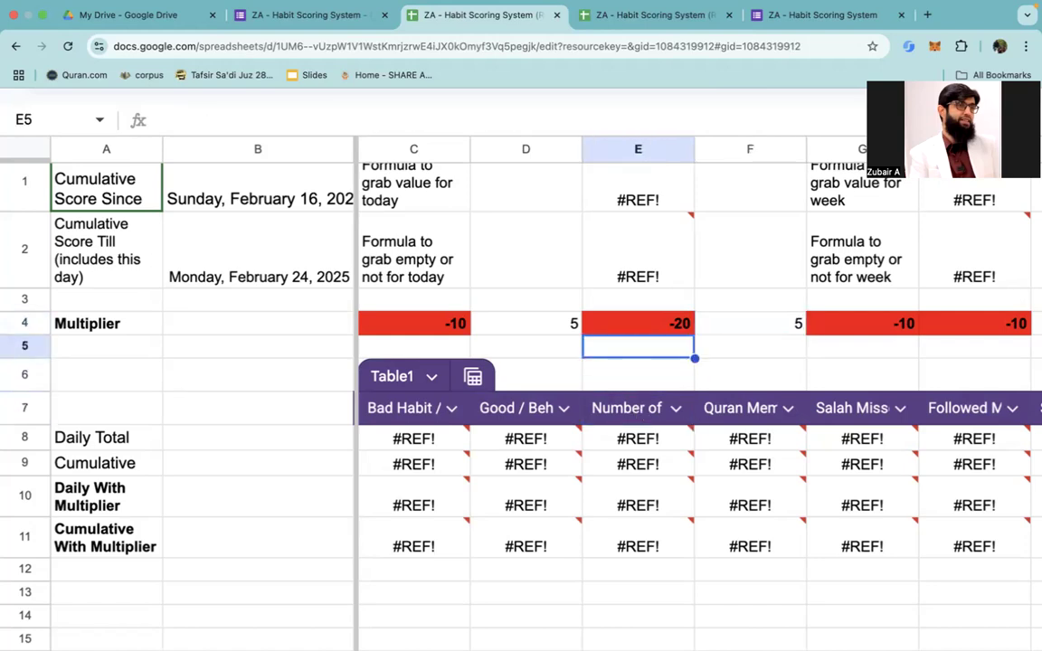
pyautogui.write('3')
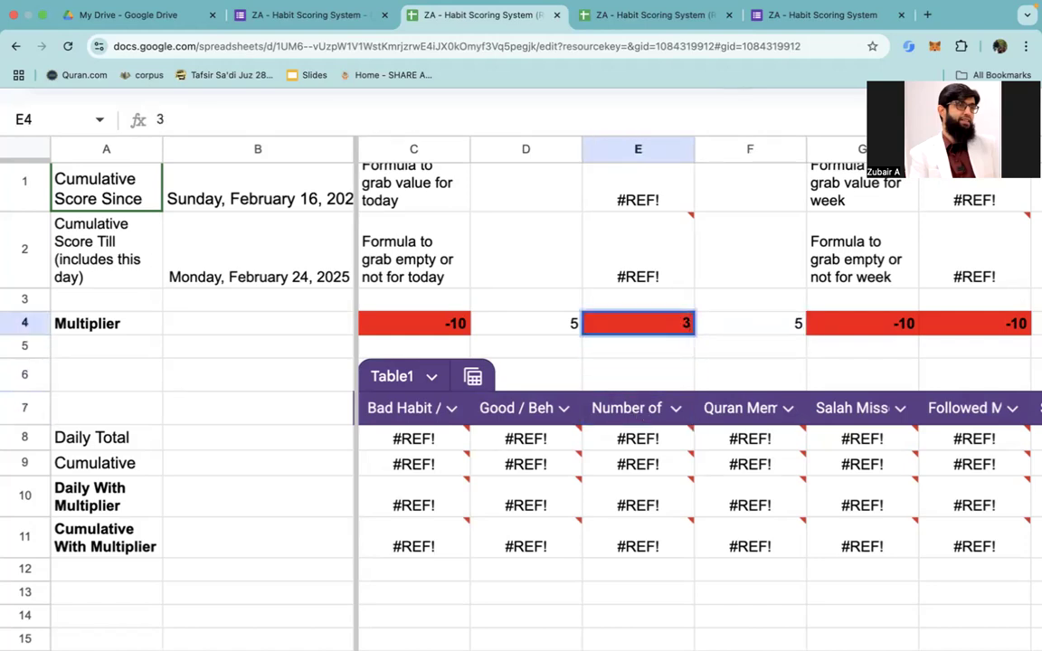
pyautogui.press('Return')
pyautogui.press('Up')
pyautogui.press('Right')
pyautogui.press('Right')
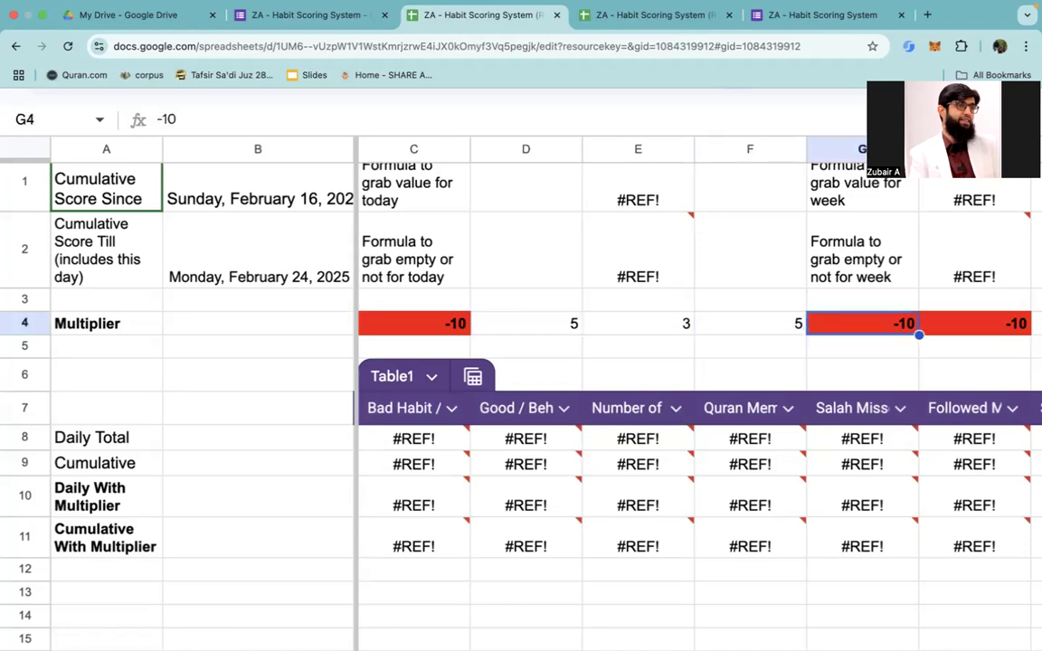
# Step: Set the Multiplier for Followed Morning Schedule (6-12) in cell H4 to 1
pyautogui.press('Right')
pyautogui.press('Right')
pyautogui.press('Right')
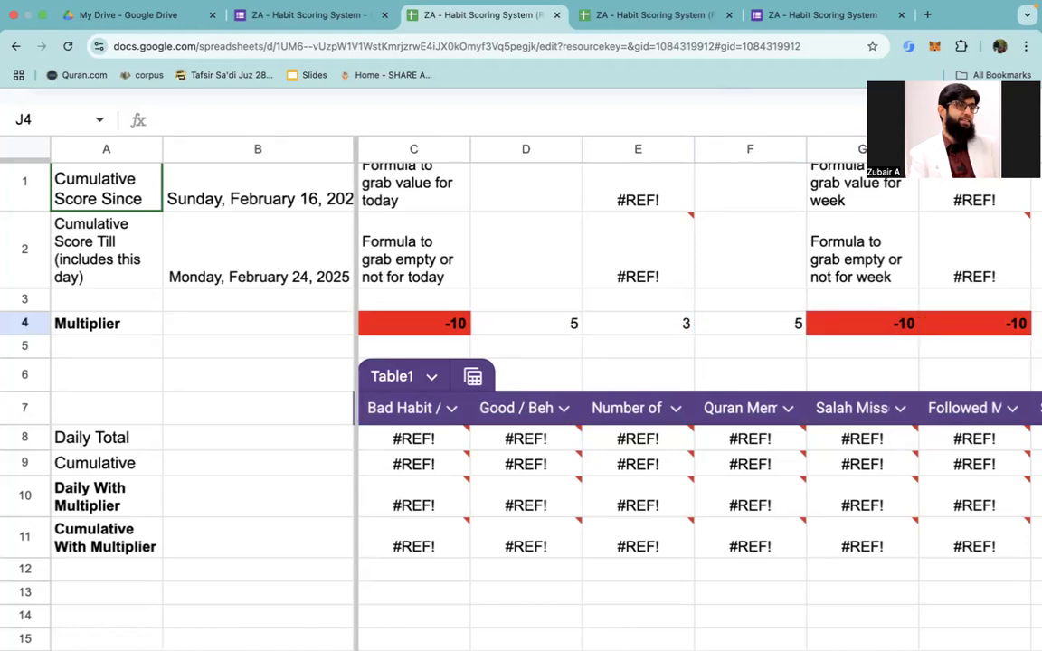
pyautogui.hscroll(3, 802, 367)
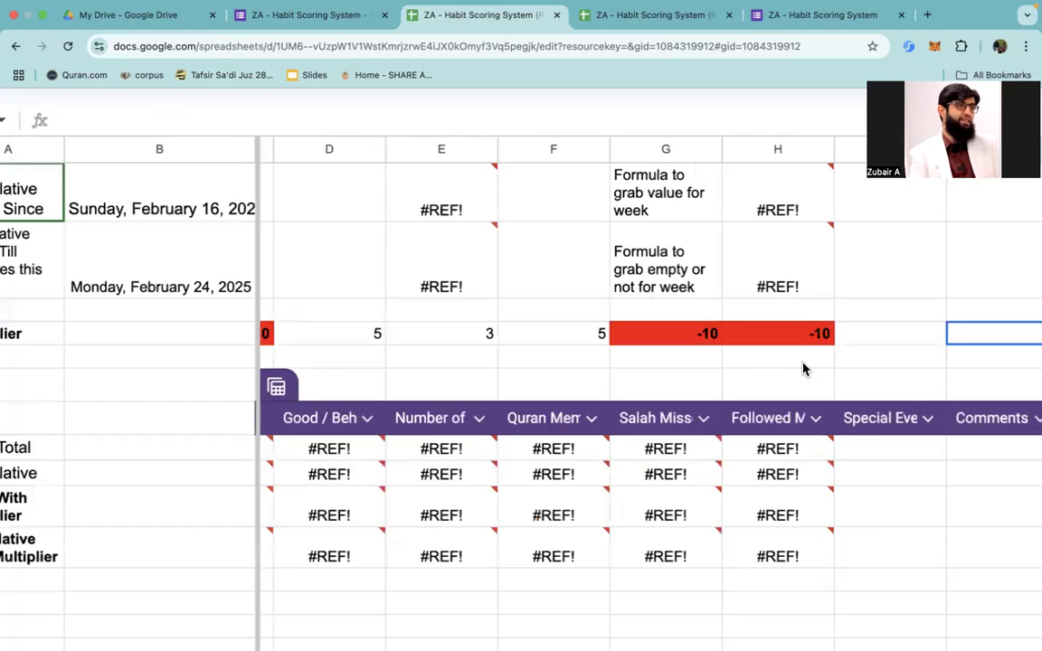
pyautogui.hscroll(2, 696, 333)
pyautogui.click(688, 342)
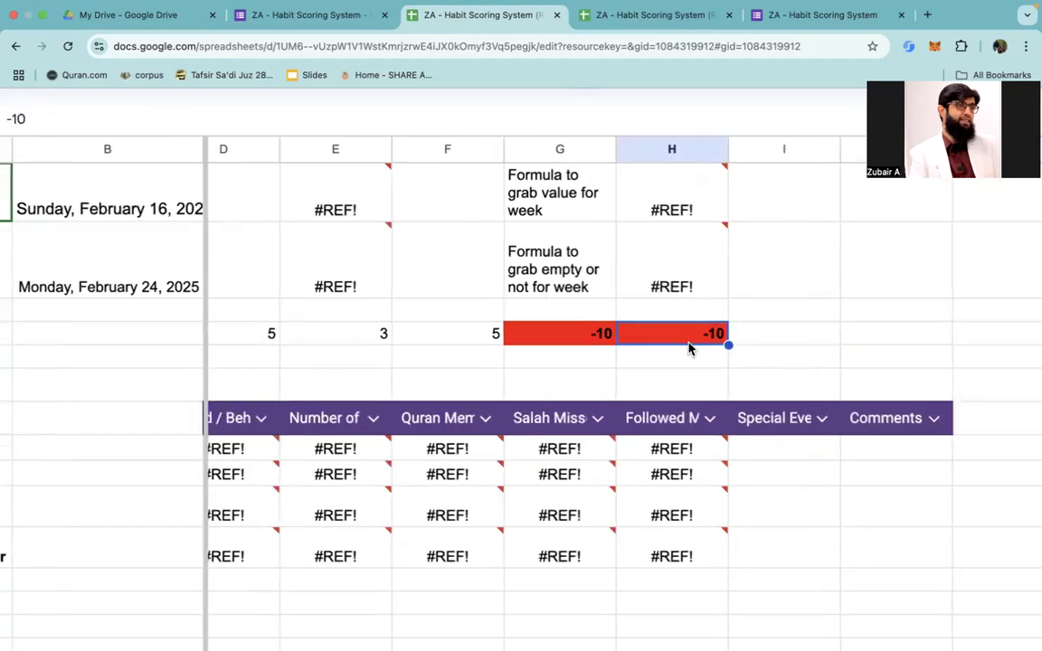
pyautogui.write('1')
pyautogui.press('Return')
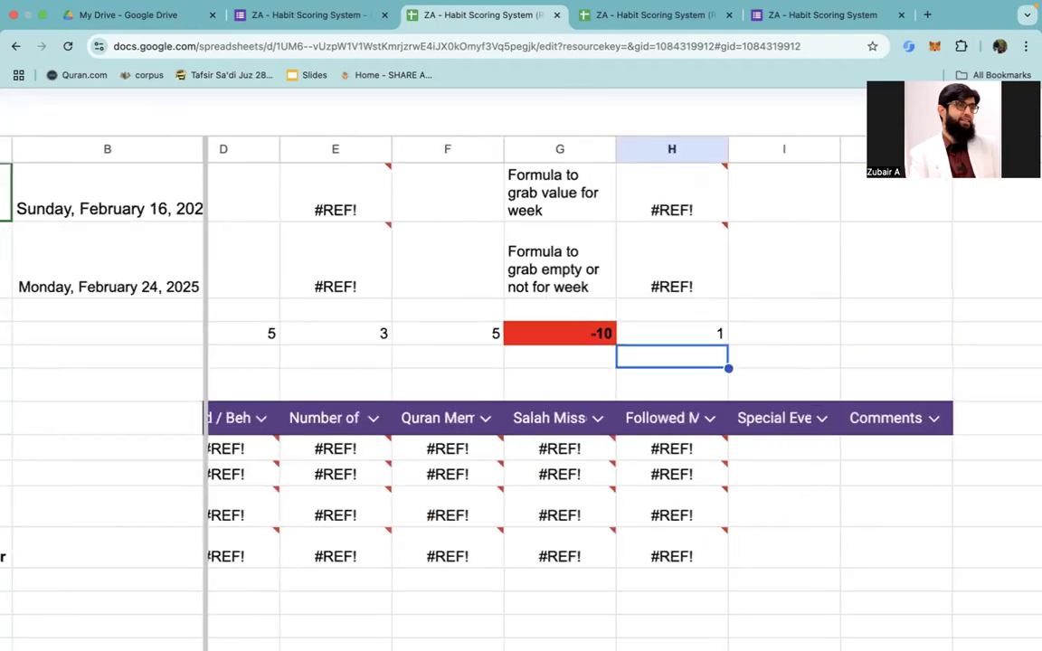
# Step: Check the full column header in H7, and set the Multiplier for Special Event Add Points in cell I4 to 1
pyautogui.press('Down')
pyautogui.press('Down')
pyautogui.press('Down')
pyautogui.press('Up')
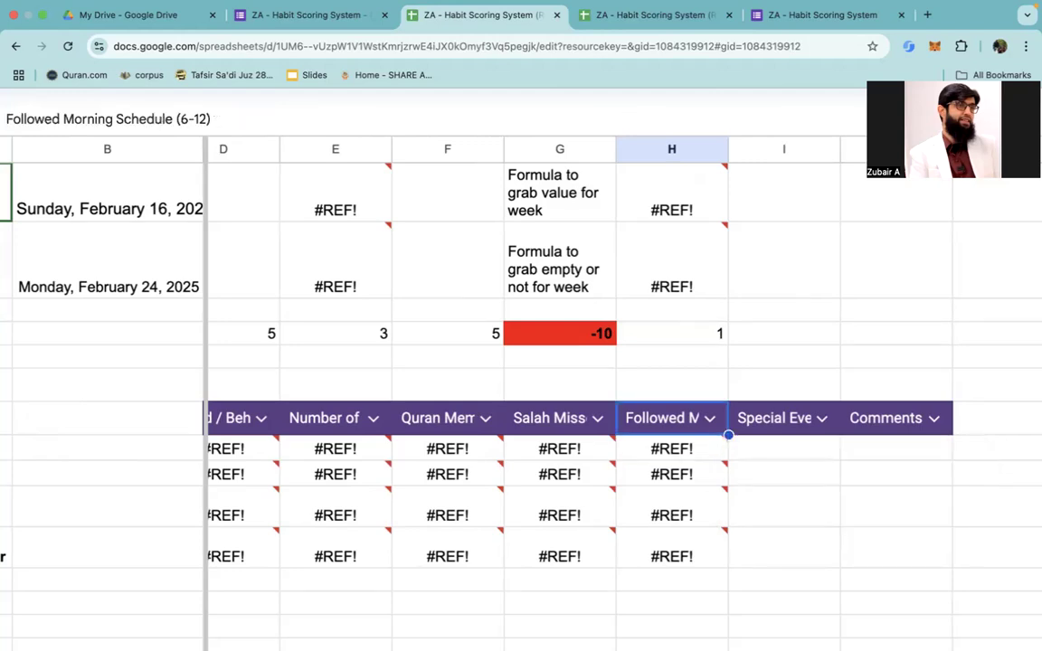
pyautogui.press('Up')
pyautogui.press('Up')
pyautogui.press('Right')
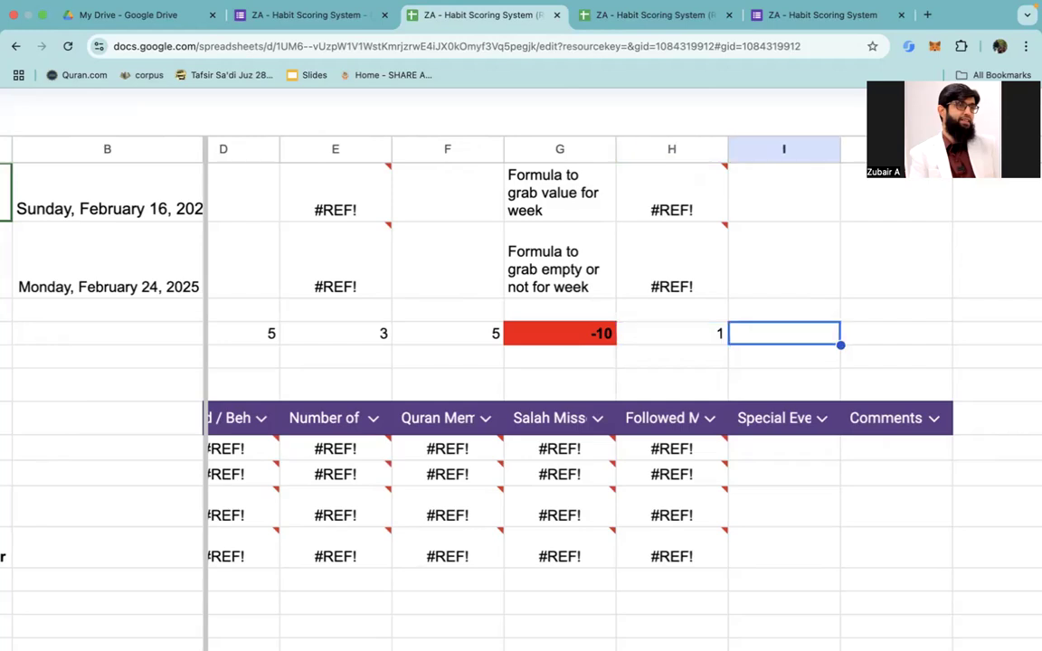
pyautogui.write('1')
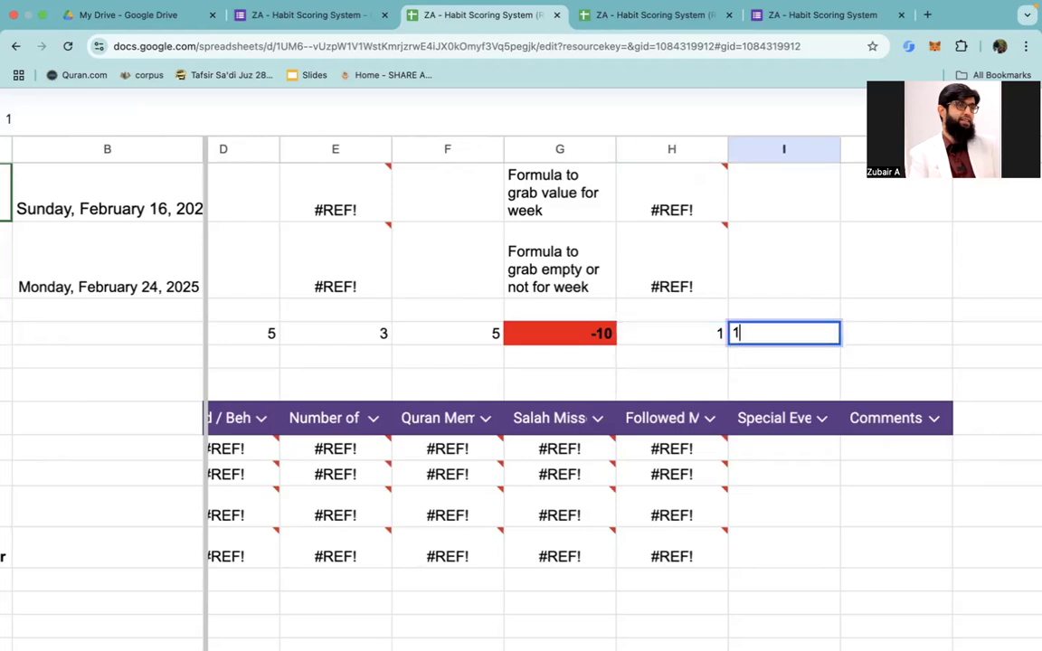
pyautogui.press('Tab')
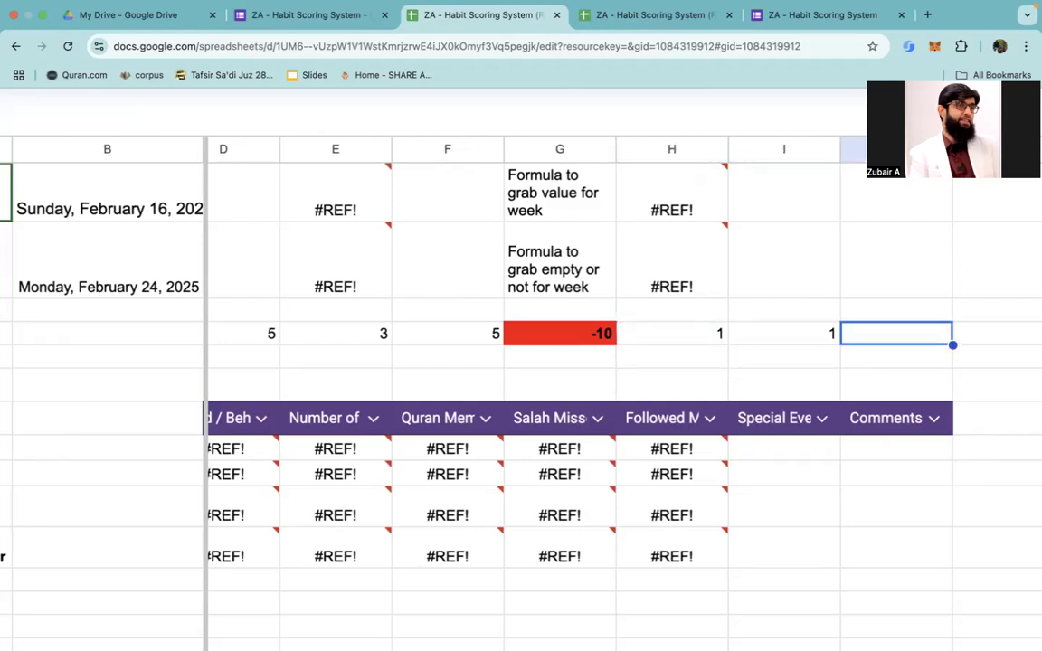
# Step: Set the Multiplier for Comments in cell J4 to 0 and return to the start of the row
pyautogui.write('0')
pyautogui.press('Return')
pyautogui.press('Left')
pyautogui.press('Left')
pyautogui.press('Left')
pyautogui.press('Left')
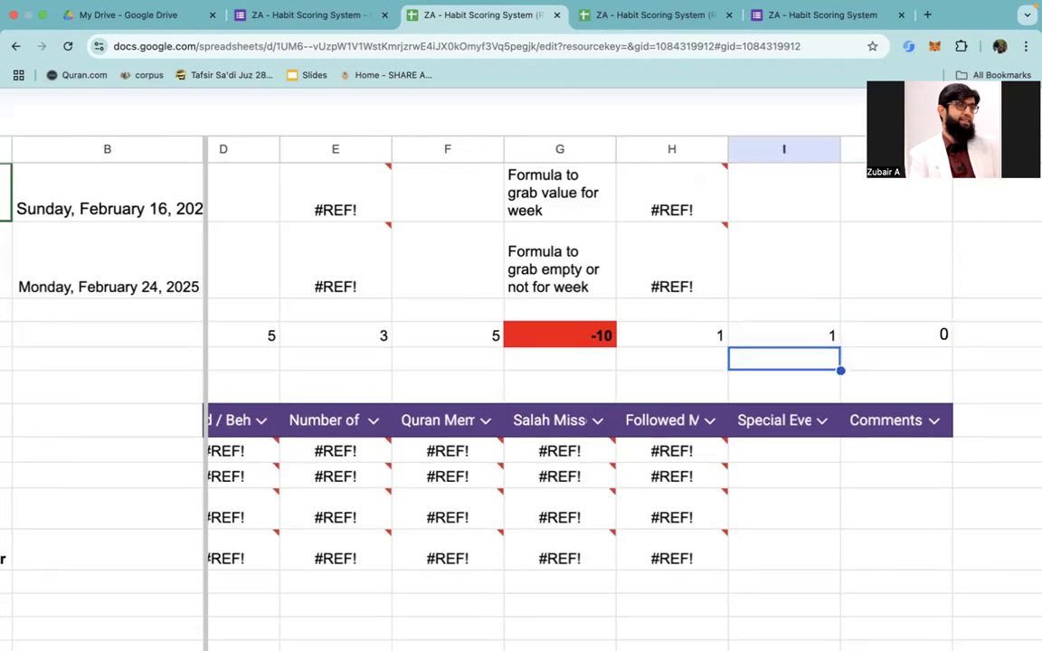
pyautogui.press('Left')
pyautogui.press('Left')
pyautogui.press('Left')
pyautogui.press('Left')
pyautogui.press('Left')
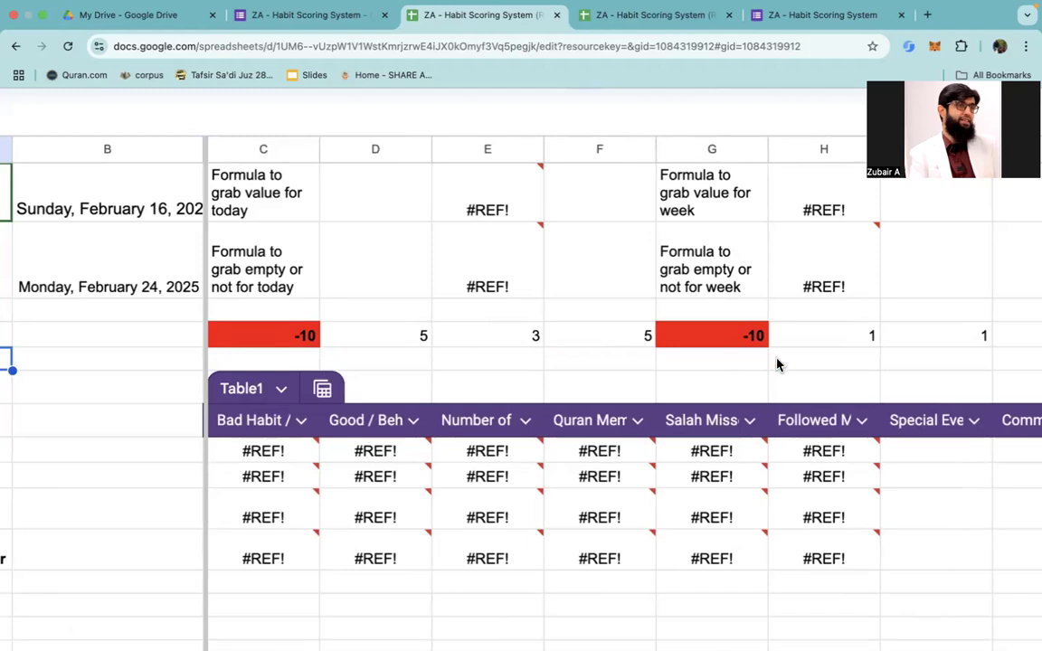
# Step: Examine the reference errors on the Scratch sheet and the formula in cell E1 that grabs today's value
pyautogui.moveTo(707, 504)
pyautogui.hscroll(-1, 706, 506)
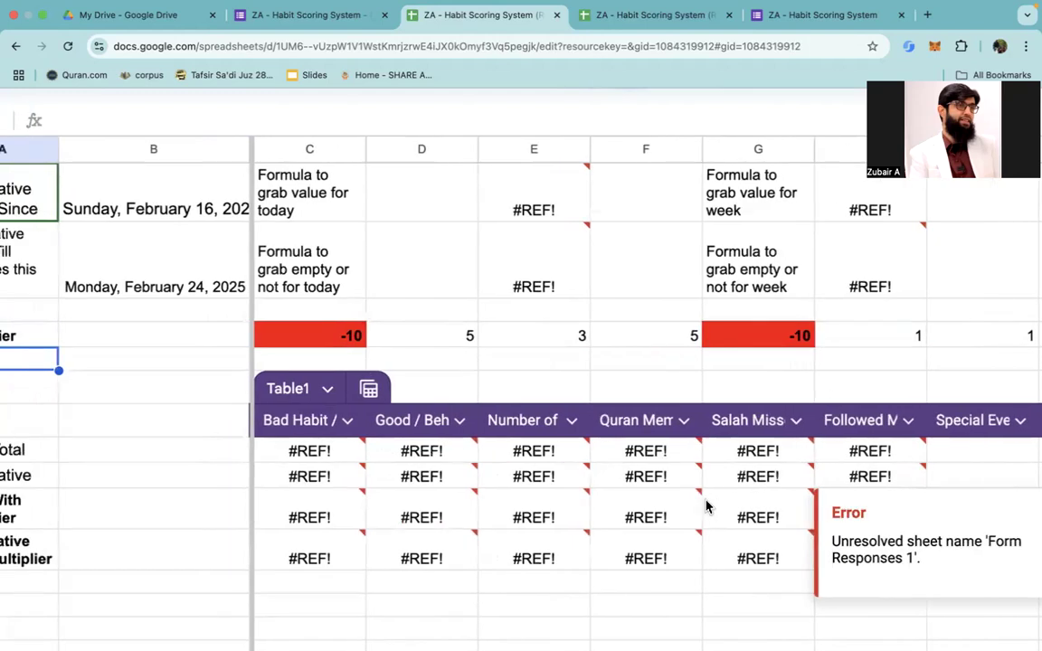
pyautogui.hscroll(-2, 707, 506)
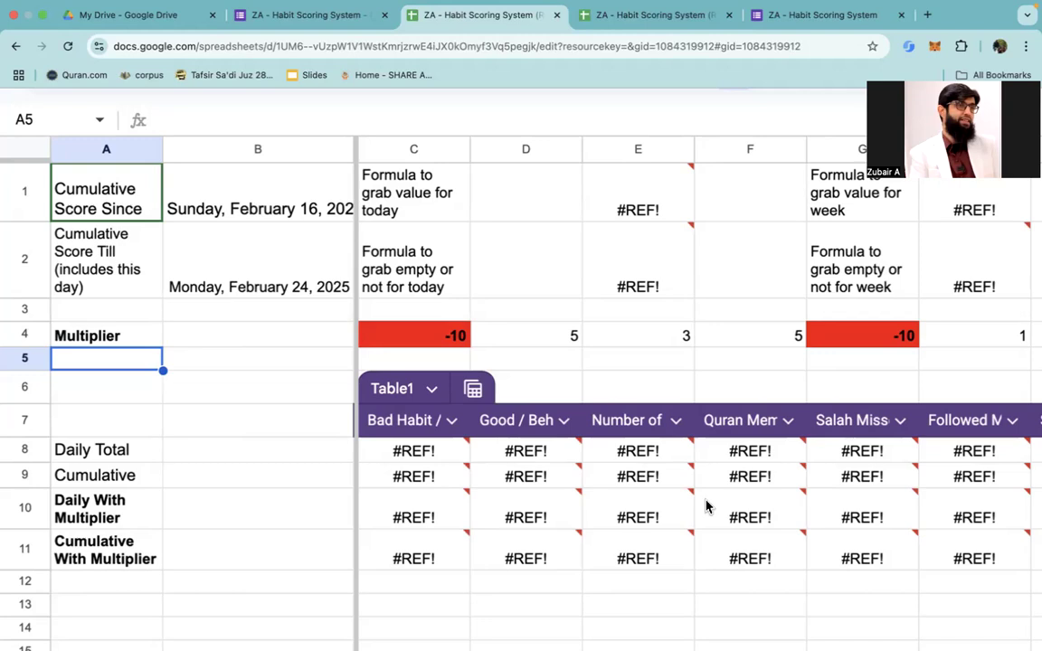
pyautogui.click(642, 220)
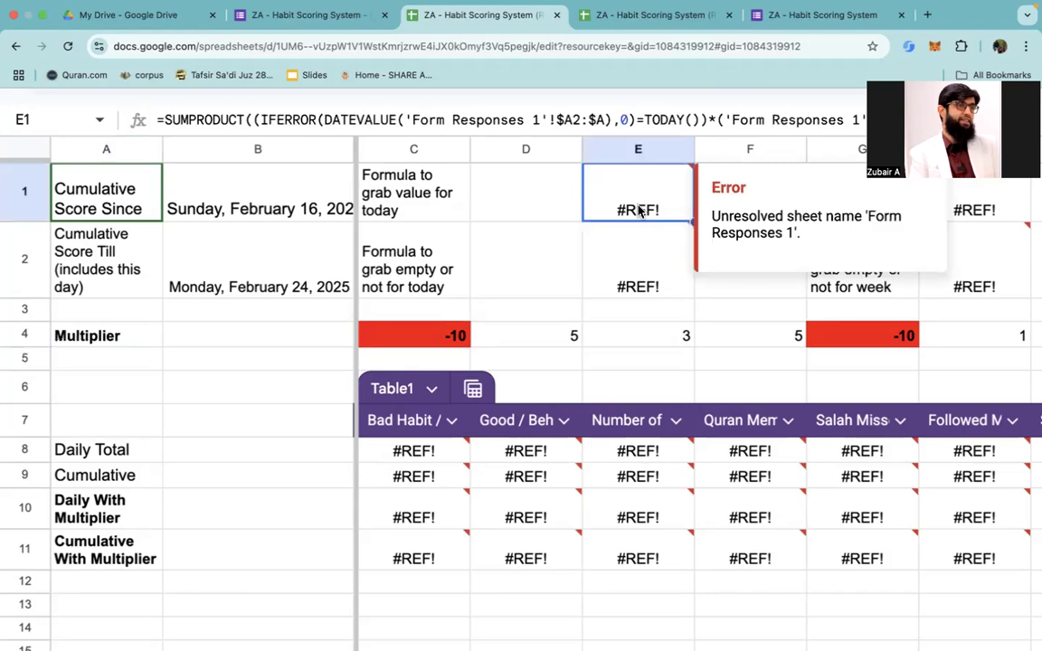
pyautogui.doubleClick(639, 210)
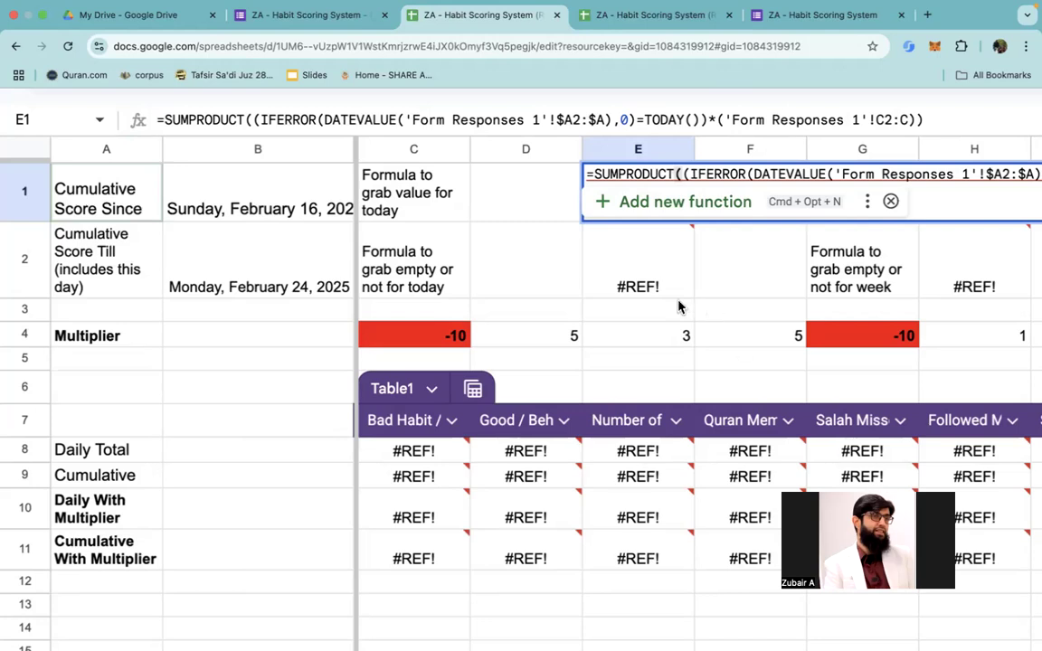
pyautogui.click(538, 284)
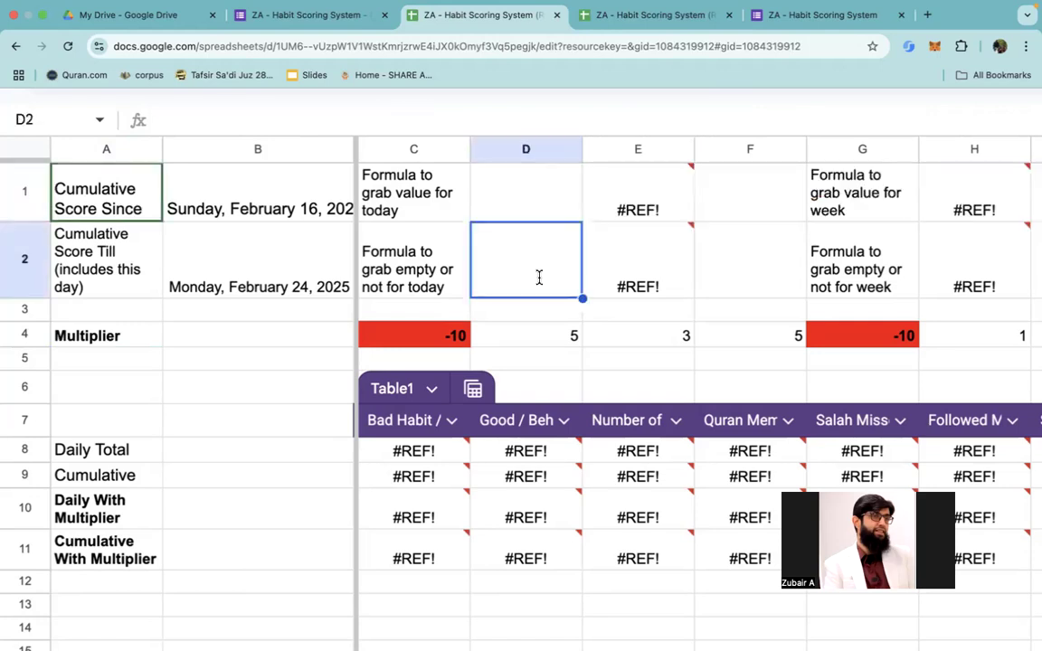
pyautogui.moveTo(646, 202)
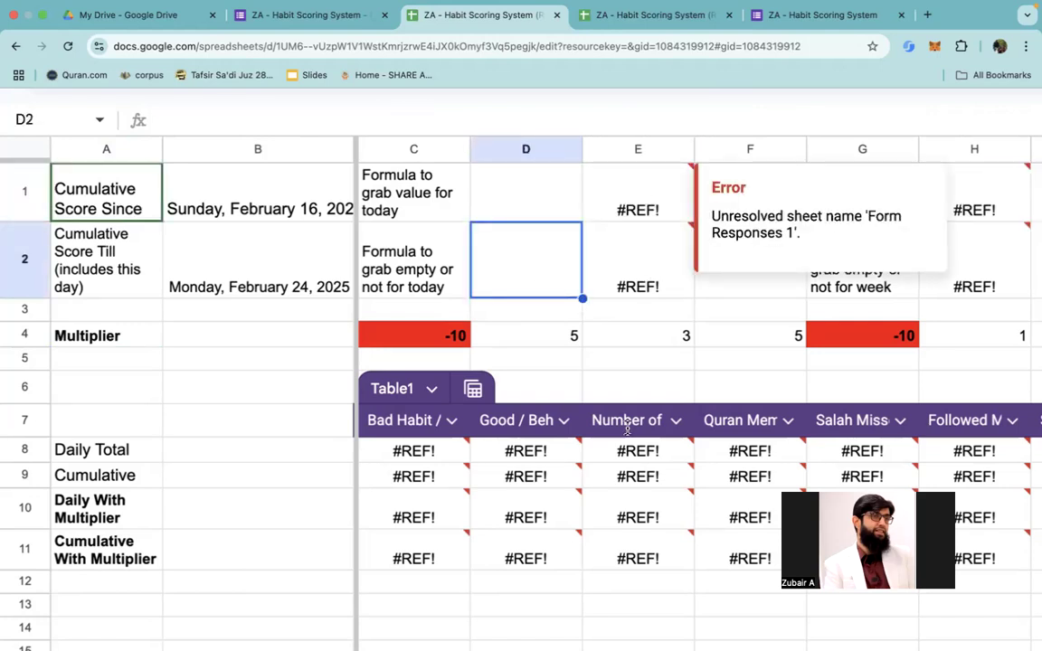
pyautogui.scroll(-3, 623, 432)
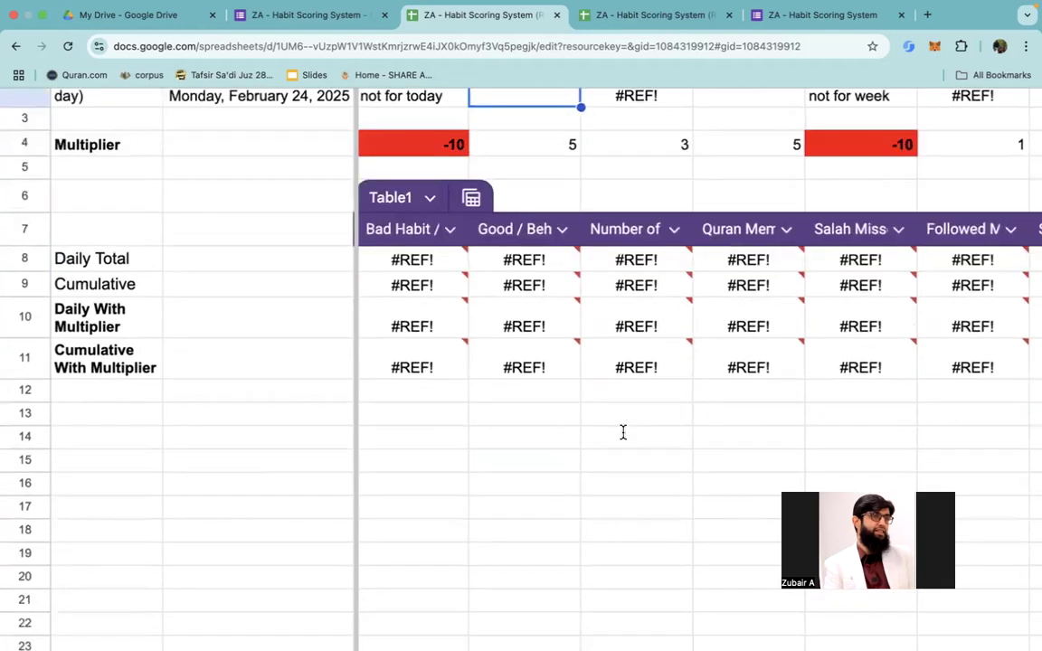
pyautogui.scroll(-3, 623, 432)
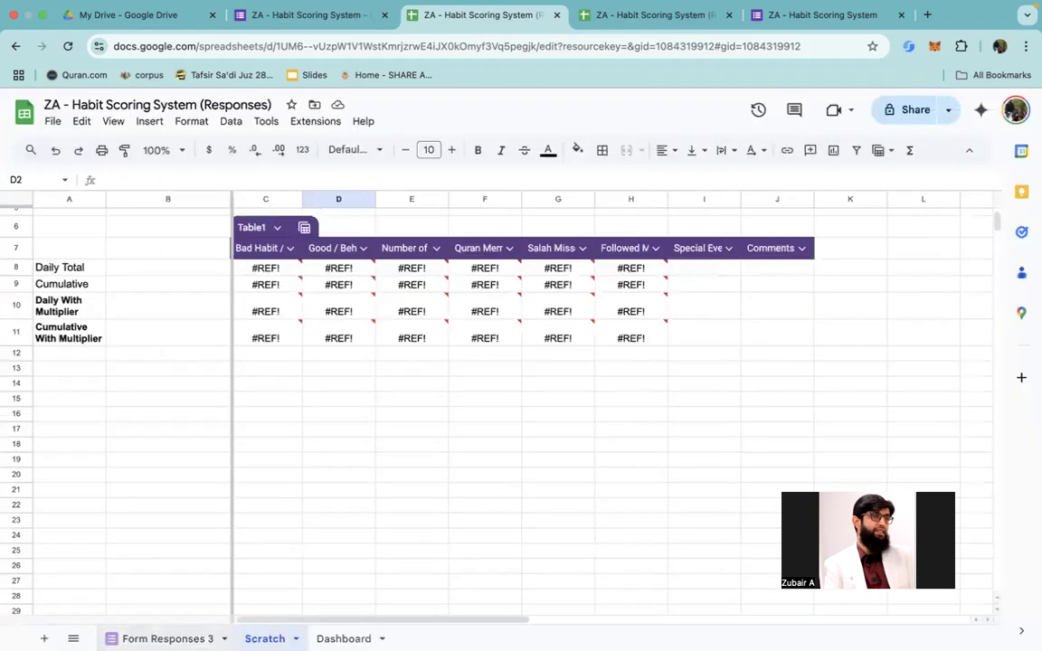
# Step: Review the submitted answers across all columns of the Form Responses 3 sheet, including the Quran Mem answer in F2
pyautogui.click(161, 638)
pyautogui.hscroll(-10, 302, 395)
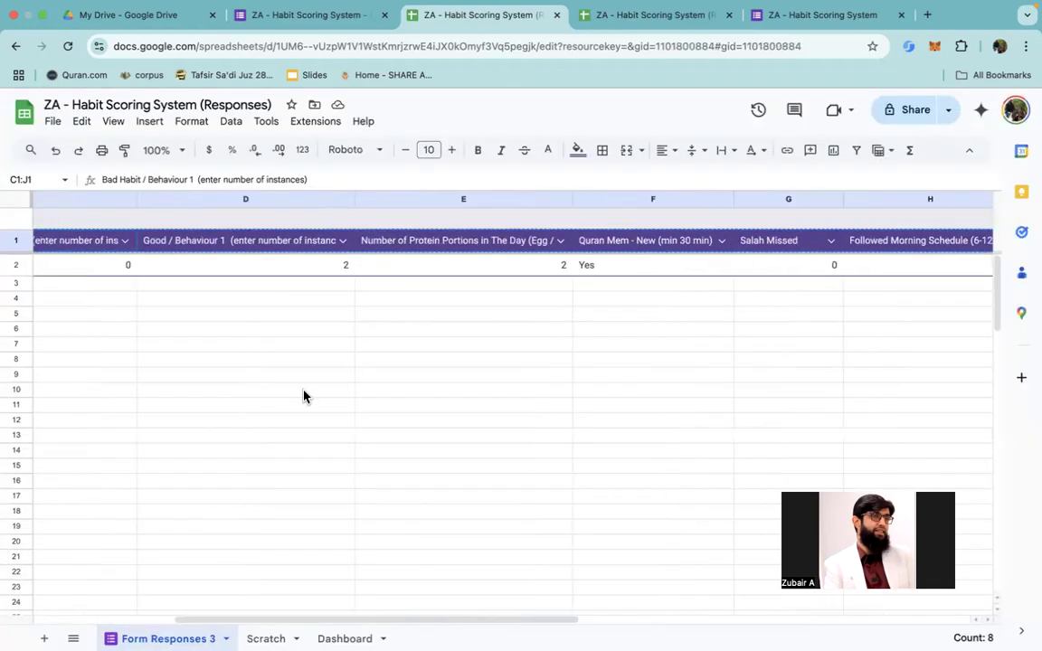
pyautogui.hscroll(5, 435, 296)
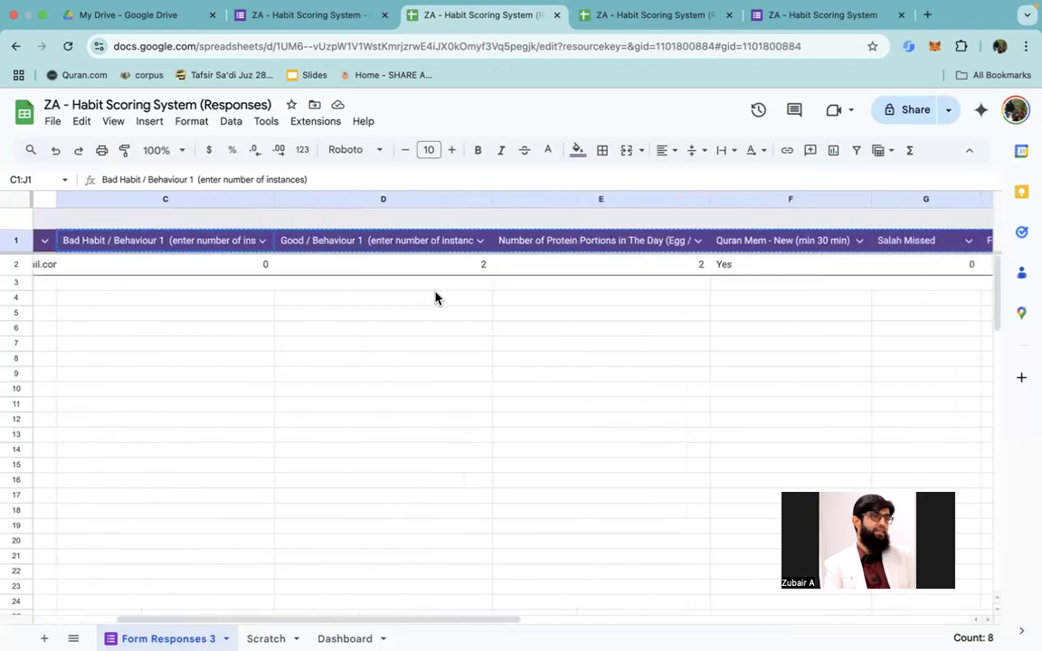
pyautogui.click(744, 264)
pyautogui.hscroll(5, 744, 264)
pyautogui.hscroll(3, 744, 264)
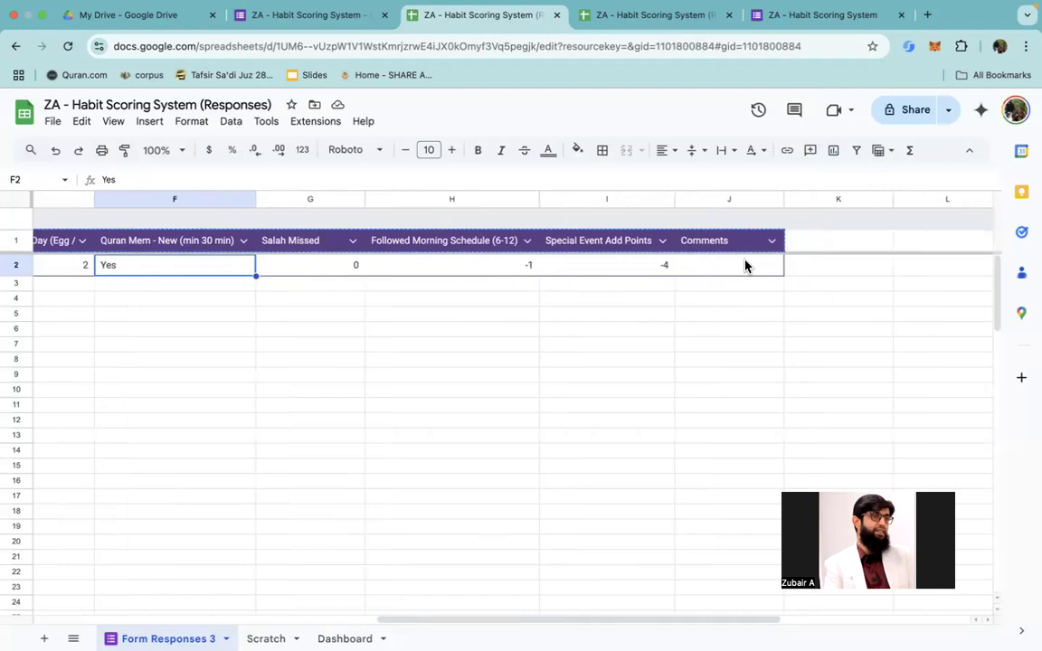
pyautogui.hscroll(-8, 744, 264)
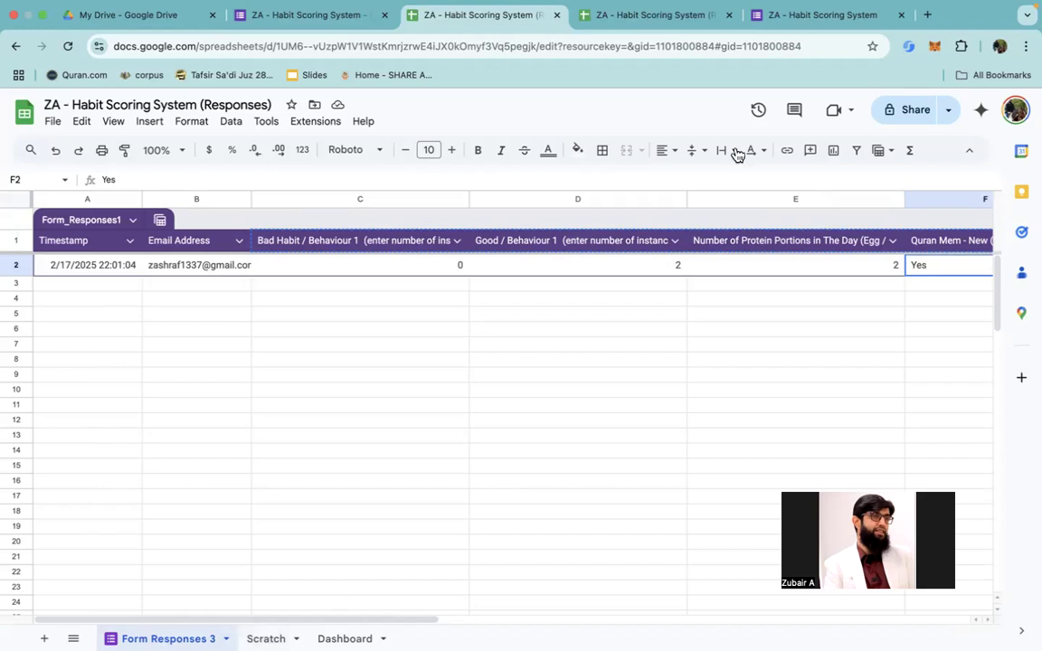
# Step: Switch to the live Habit Scoring System form and choose to record the account's email with the response
pyautogui.click(667, 18)
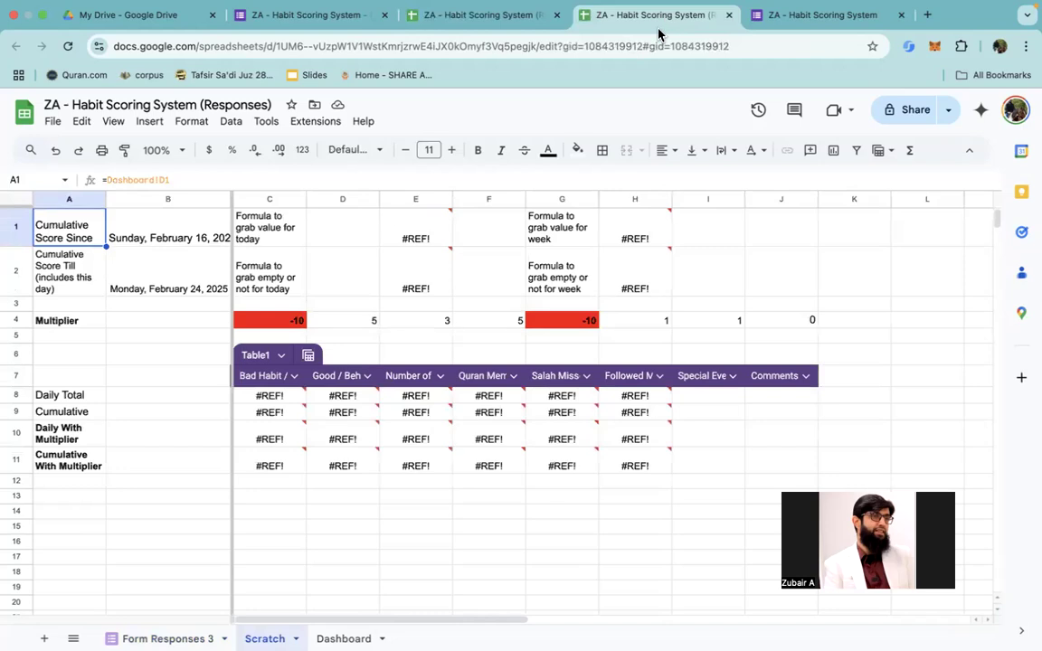
pyautogui.click(789, 20)
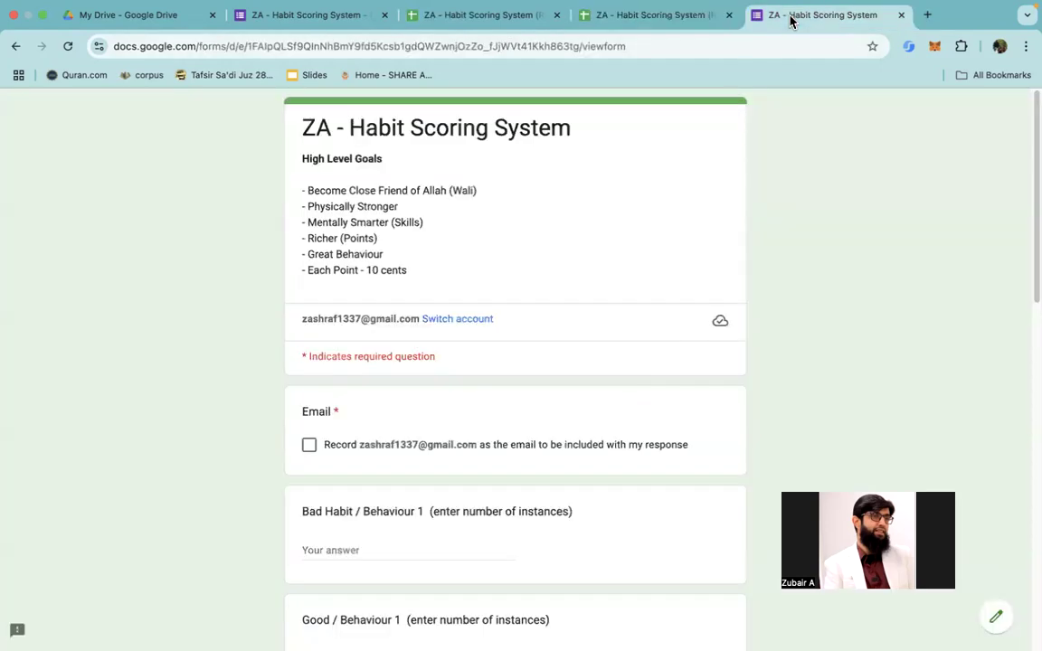
pyautogui.scroll(-2, 528, 290)
pyautogui.click(312, 345)
pyautogui.scroll(-10, 313, 346)
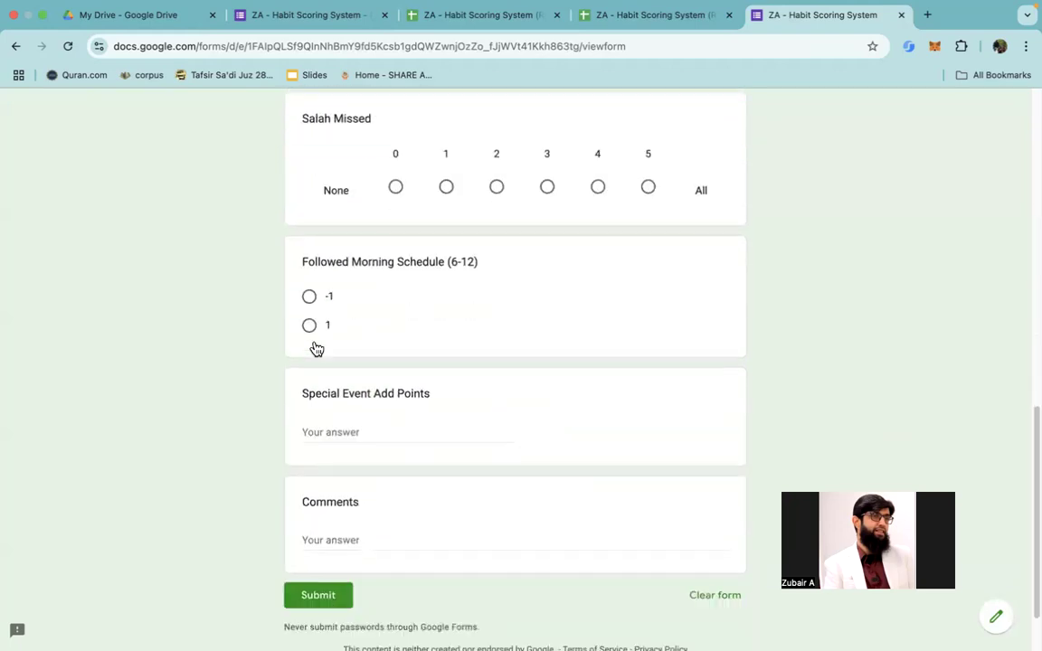
pyautogui.scroll(2, 313, 347)
pyautogui.scroll(5, 314, 346)
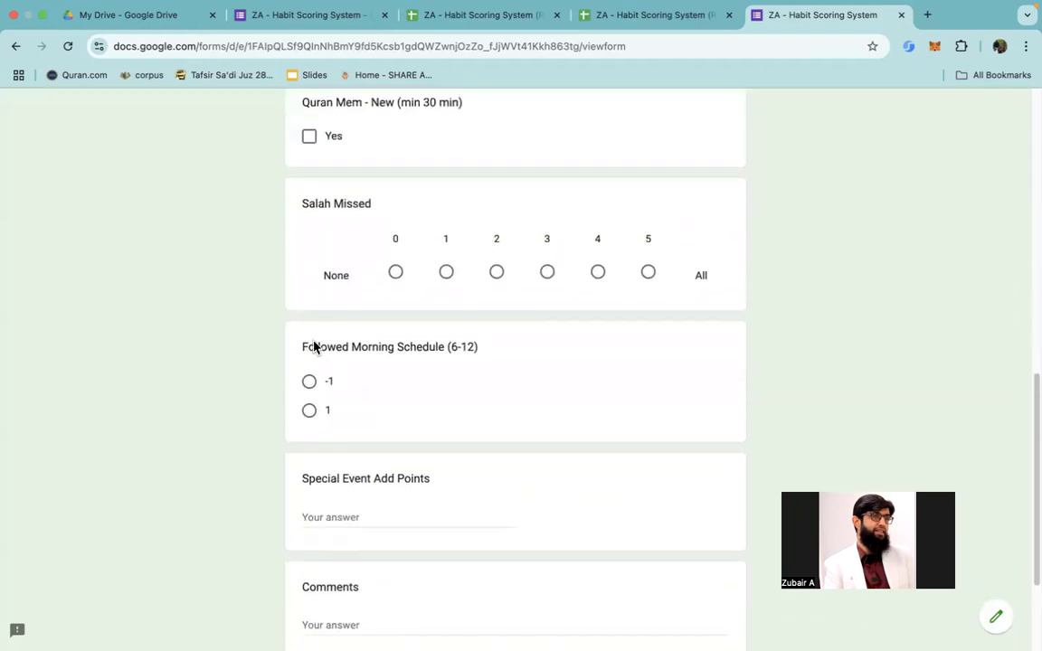
# Step: Answer the Good / Behaviour 1 question with 2 instances
pyautogui.scroll(3, 313, 348)
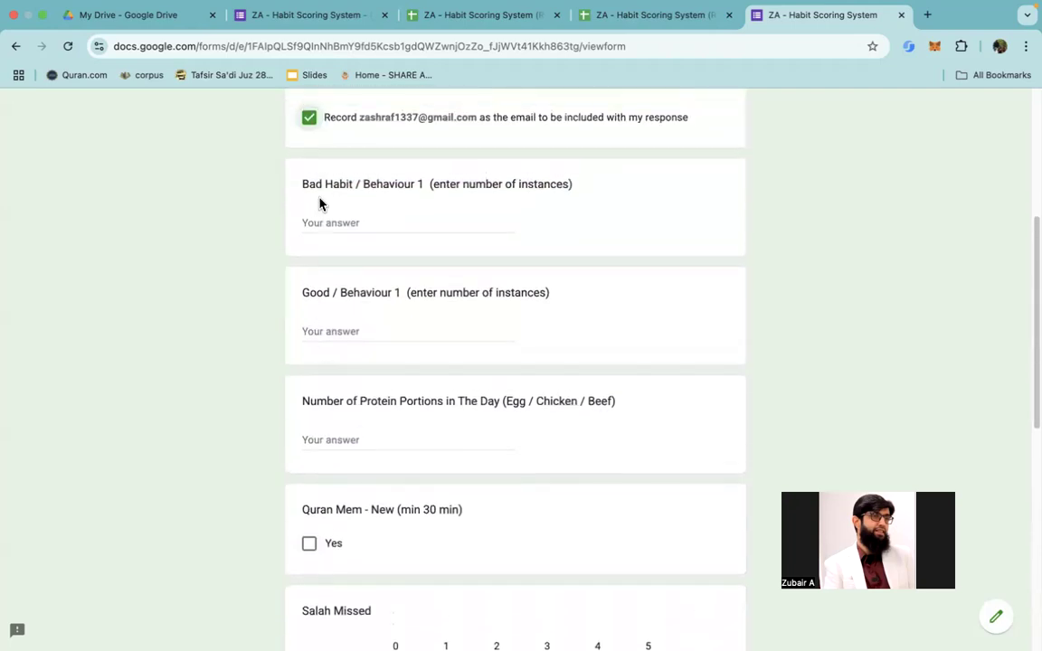
pyautogui.click(341, 325)
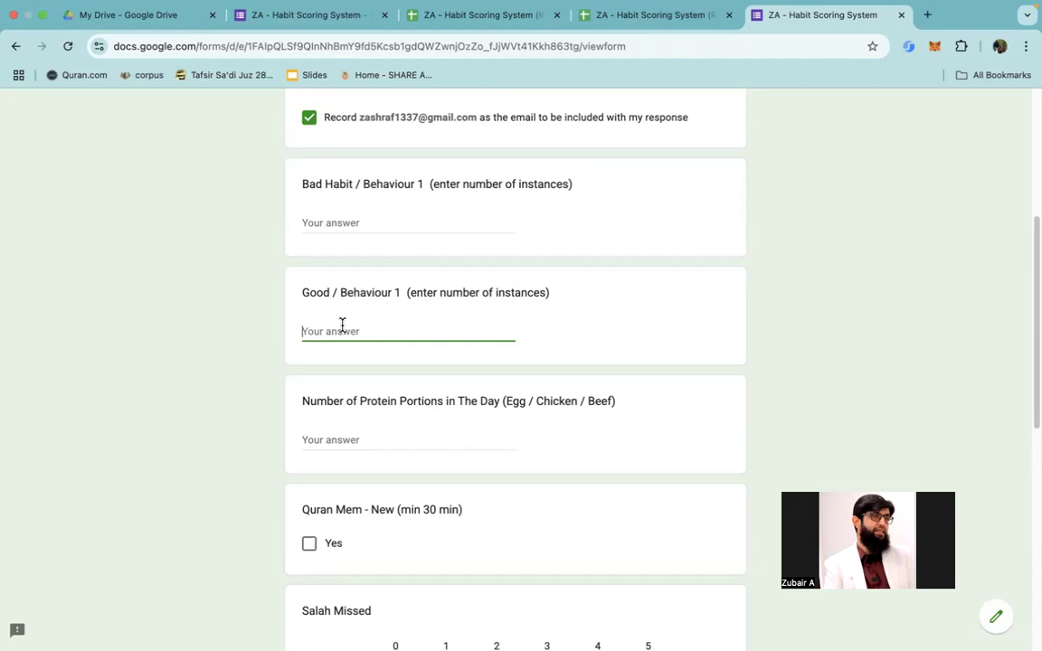
pyautogui.write('2')
# Step: Enter -3 for Special Event Add Points and submit the form response
pyautogui.scroll(-1, 382, 401)
pyautogui.scroll(-3, 370, 543)
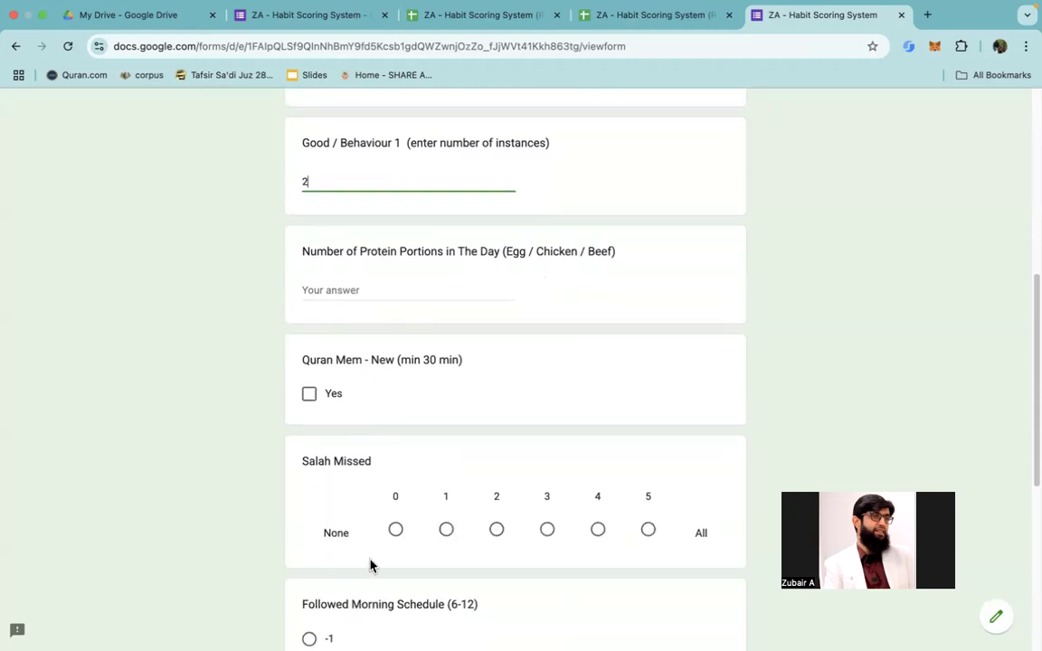
pyautogui.scroll(-2, 376, 537)
pyautogui.scroll(-5, 375, 536)
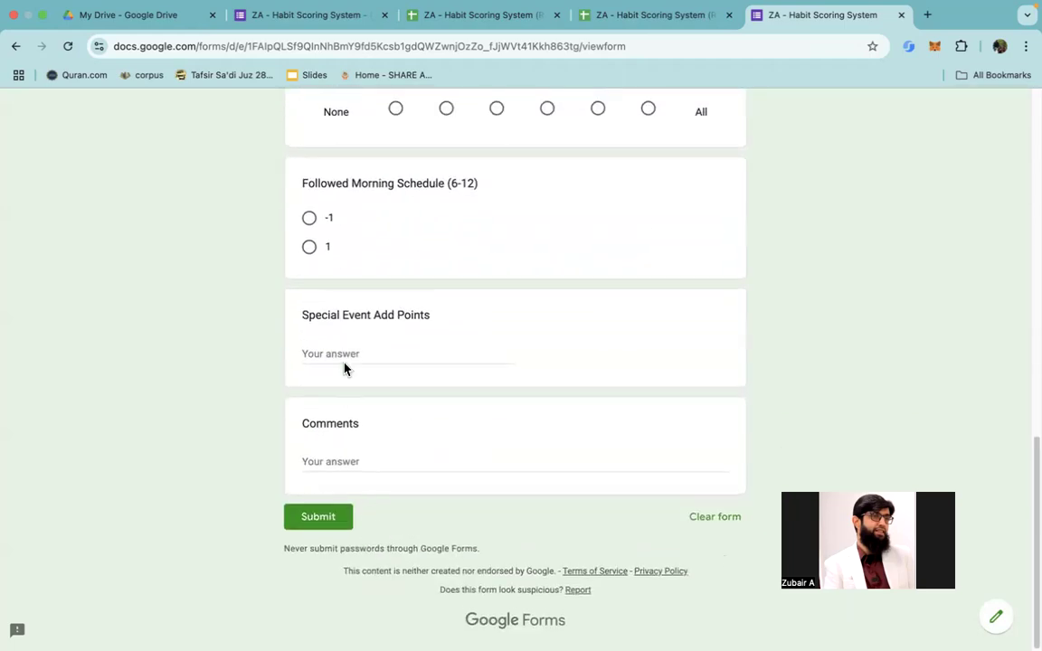
pyautogui.click(344, 352)
pyautogui.write('-3')
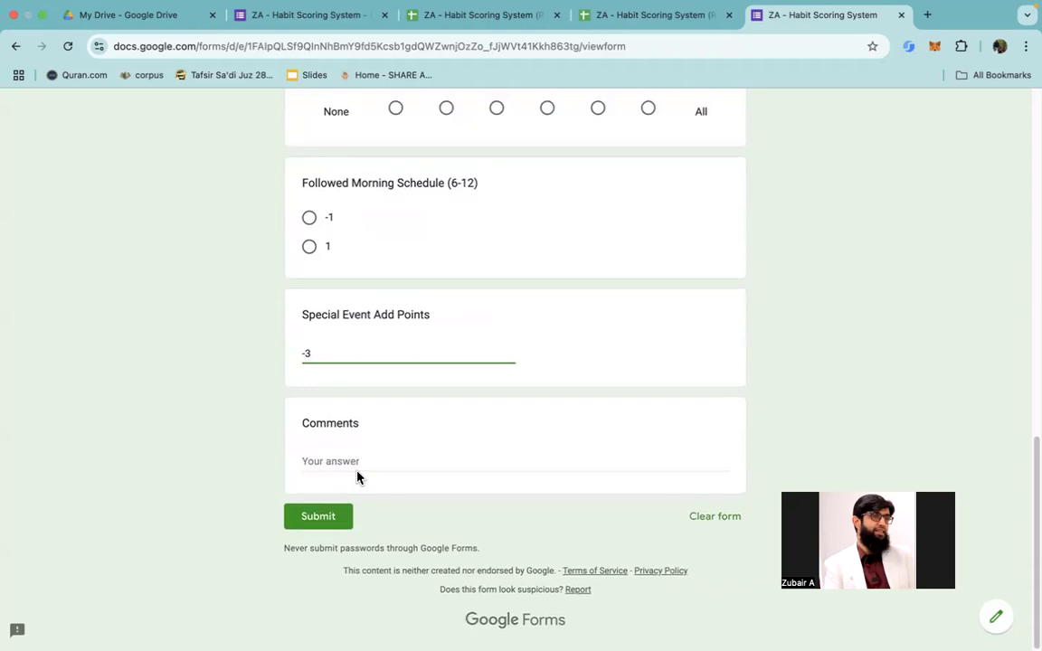
pyautogui.click(324, 523)
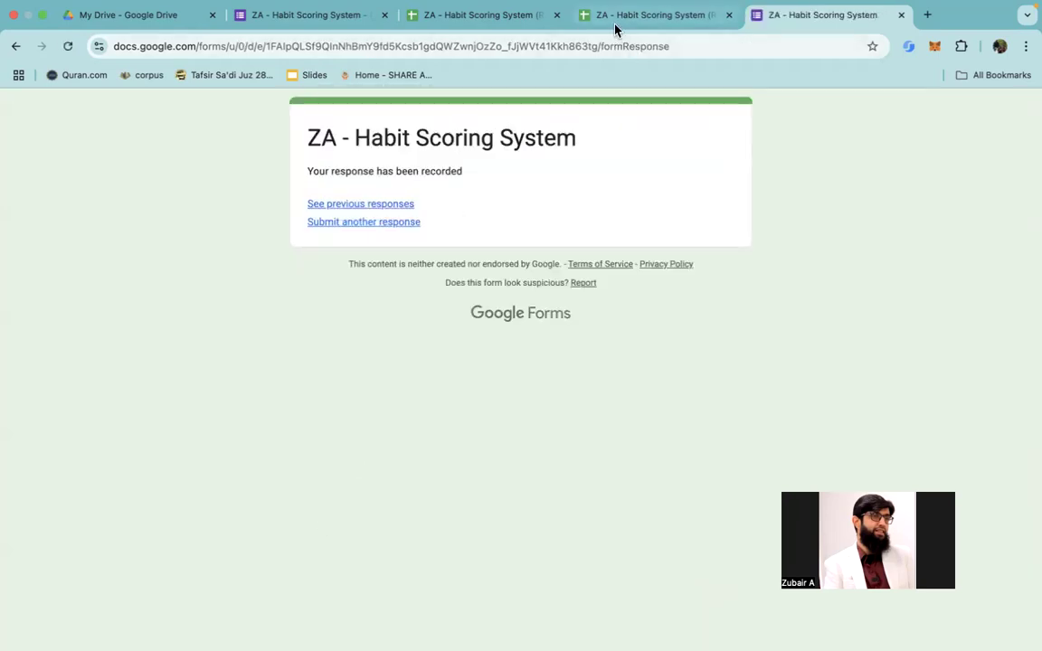
# Step: Return to the responses spreadsheet and check the Form Responses 3, Dashboard and Scratch sheets after the new submission
pyautogui.click(456, 18)
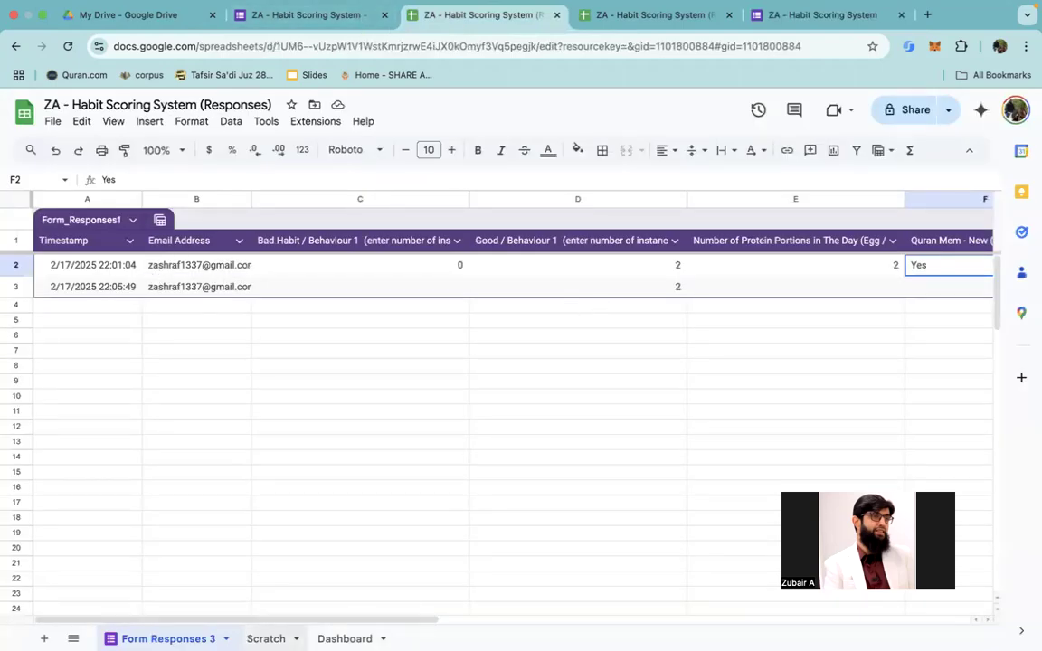
pyautogui.click(344, 639)
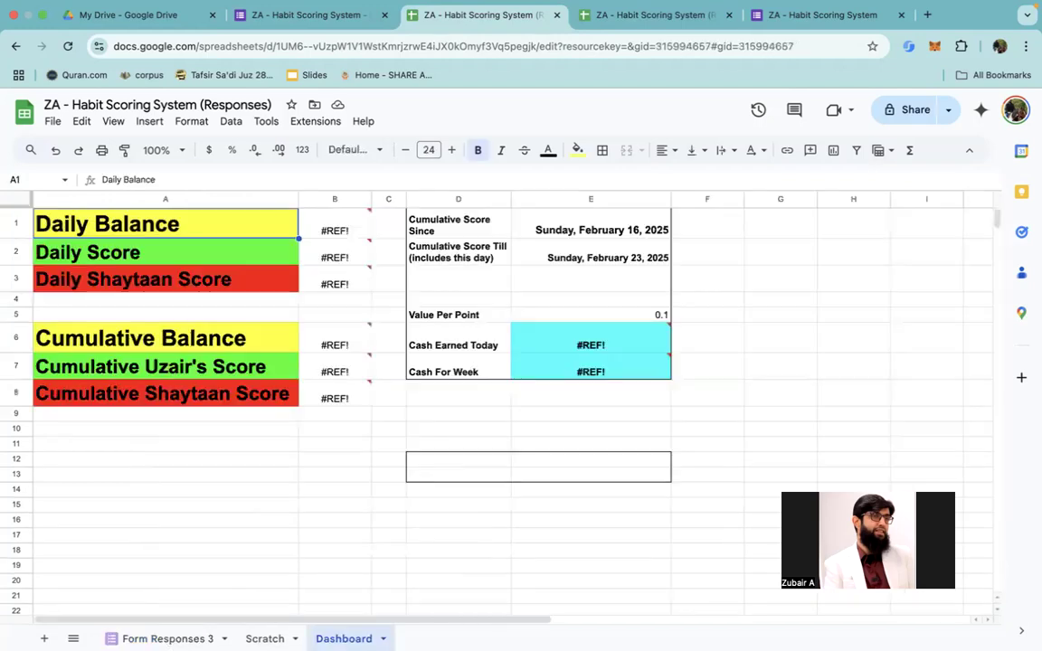
pyautogui.click(265, 638)
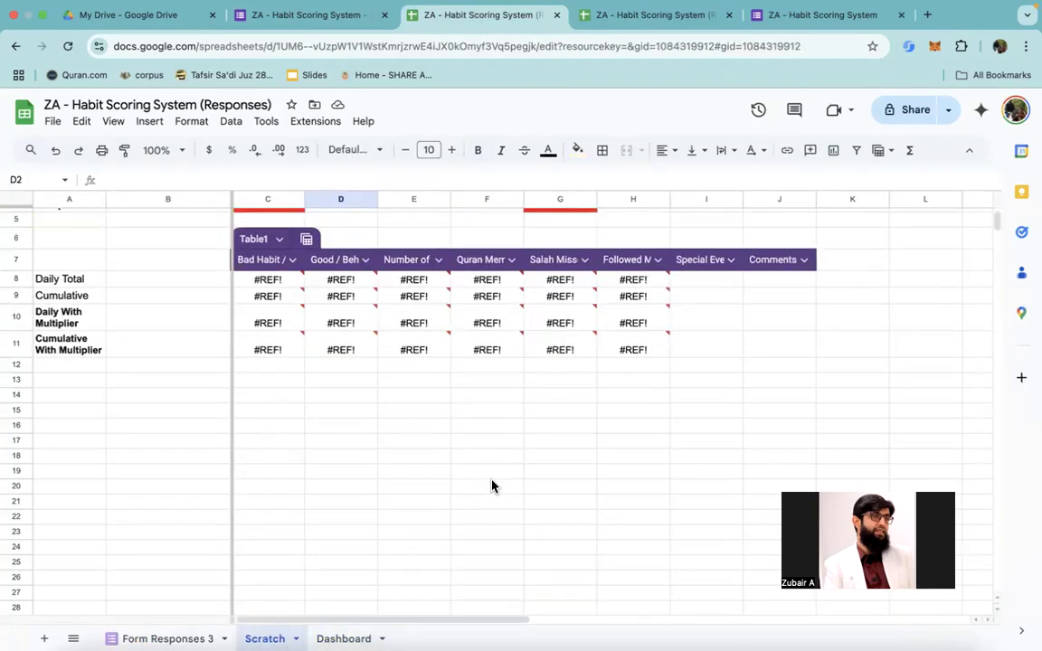
# Step: Copy the formula that grabs today's value from E1 into the Bad Habit Daily Total cell C8
pyautogui.scroll(3, 452, 407)
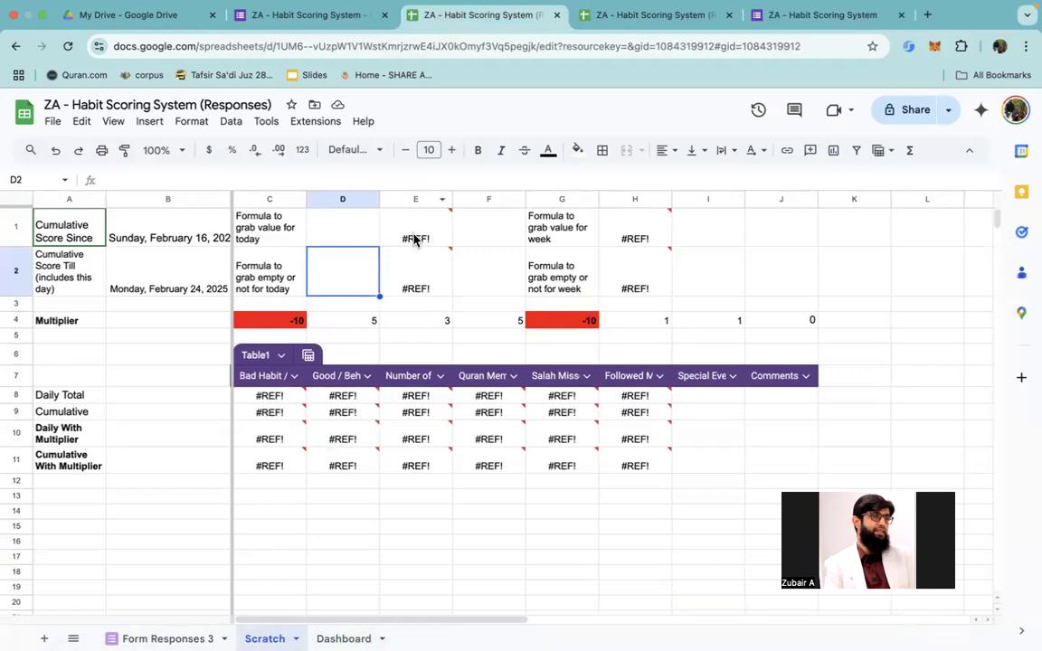
pyautogui.click(414, 238)
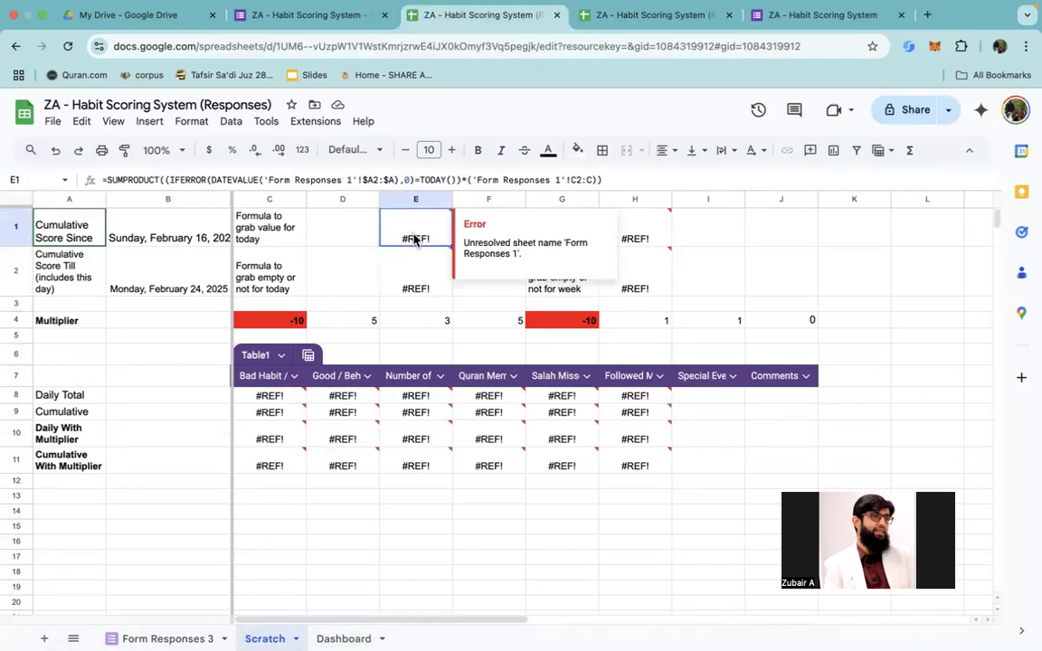
pyautogui.tripleClick(463, 174)
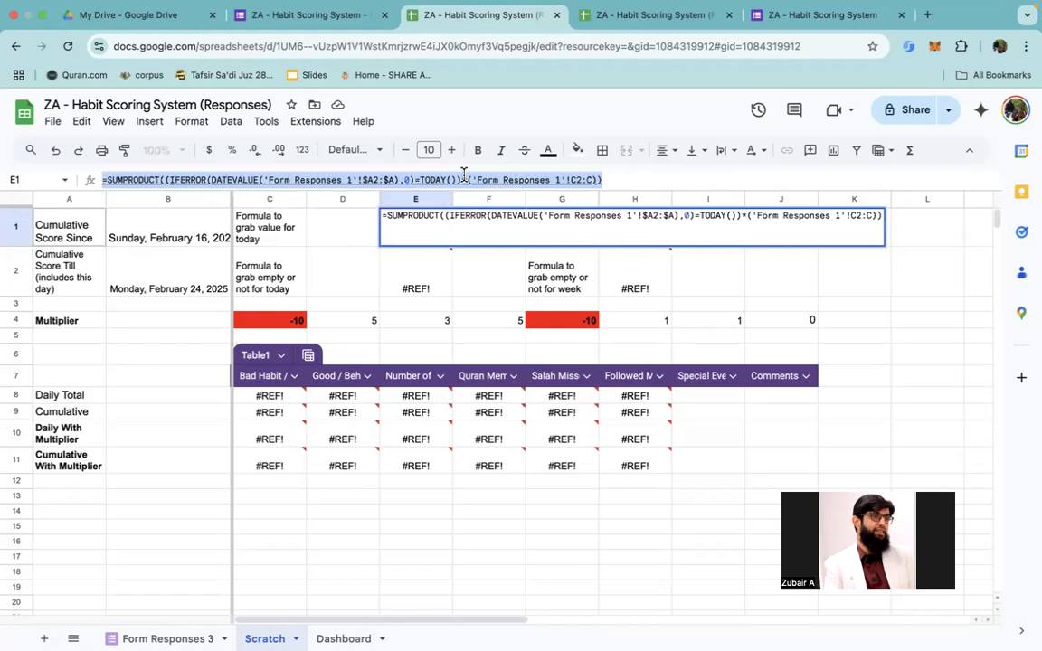
pyautogui.click(268, 395)
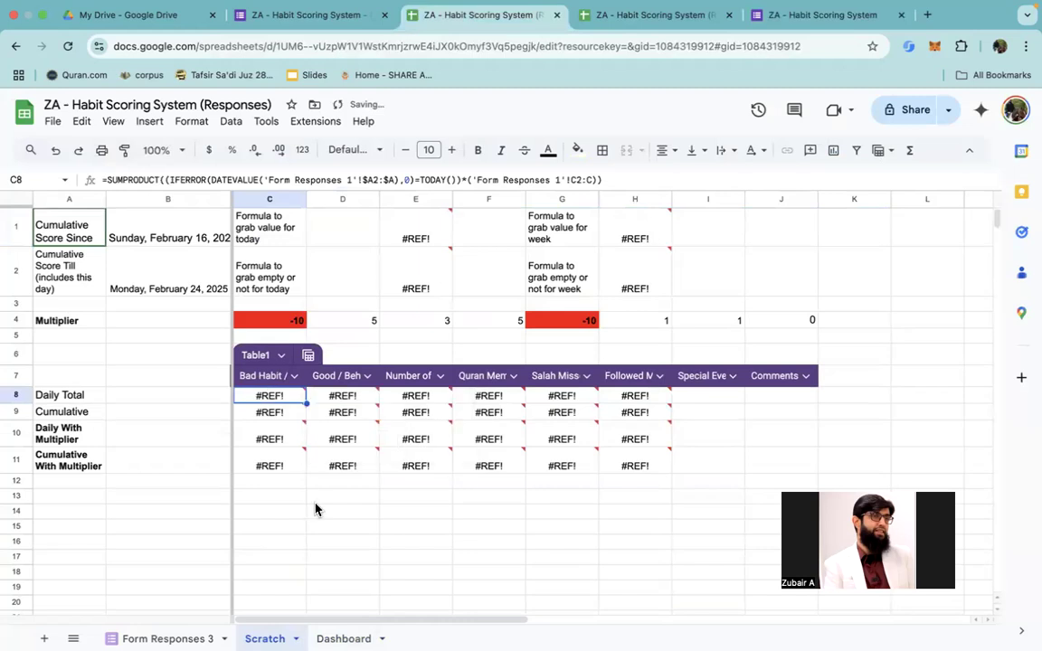
pyautogui.hotkey('ctrl', 'v')
pyautogui.press('Return')
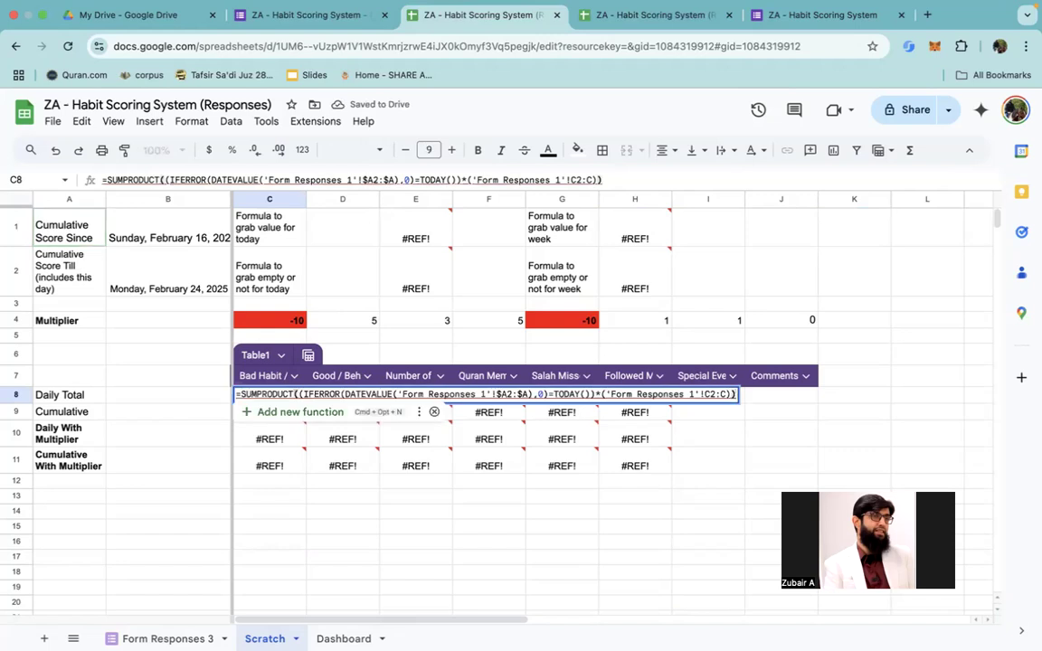
pyautogui.press('Return')
pyautogui.press('Up')
pyautogui.press('Return')
pyautogui.press('Escape')
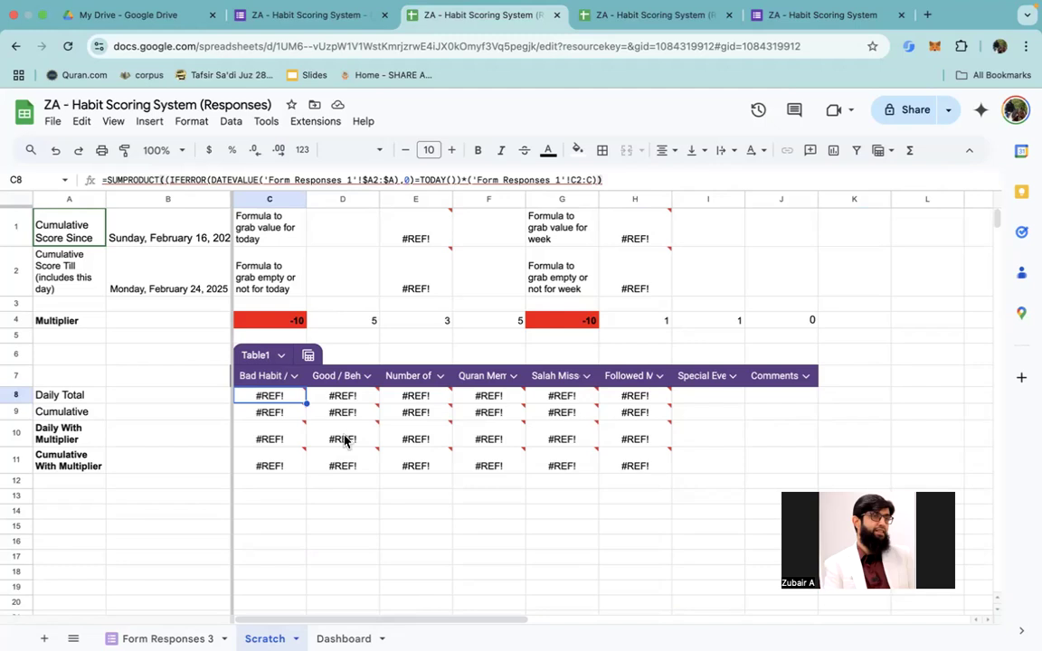
# Step: Point the DATEVALUE timestamp range in C8's formula to the 'Form Responses 3' sheet
pyautogui.moveTo(235, 633)
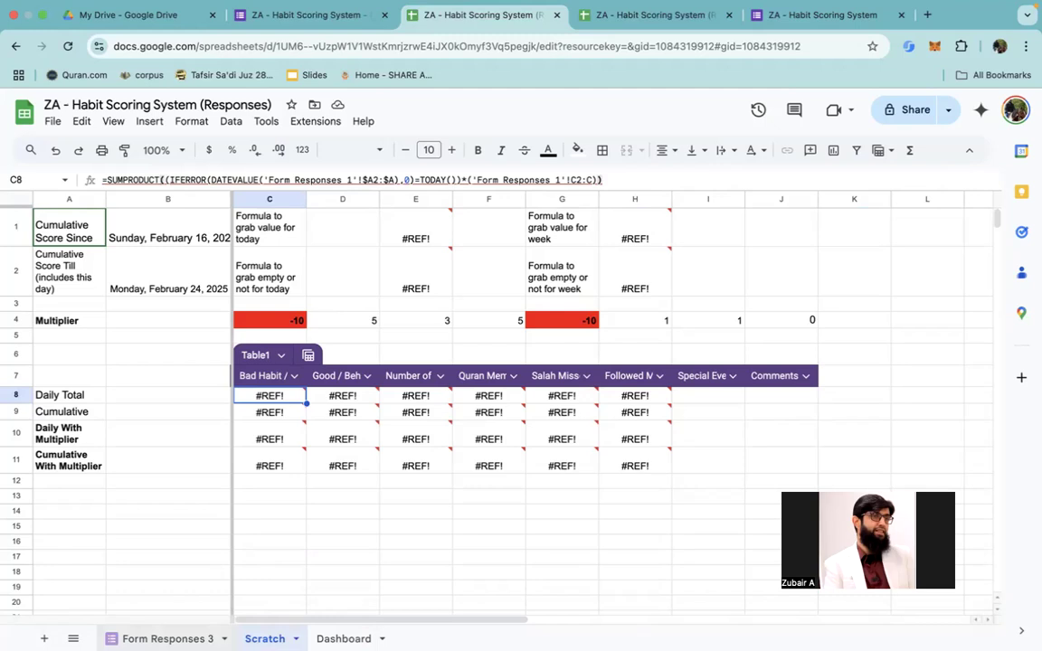
pyautogui.moveTo(282, 401)
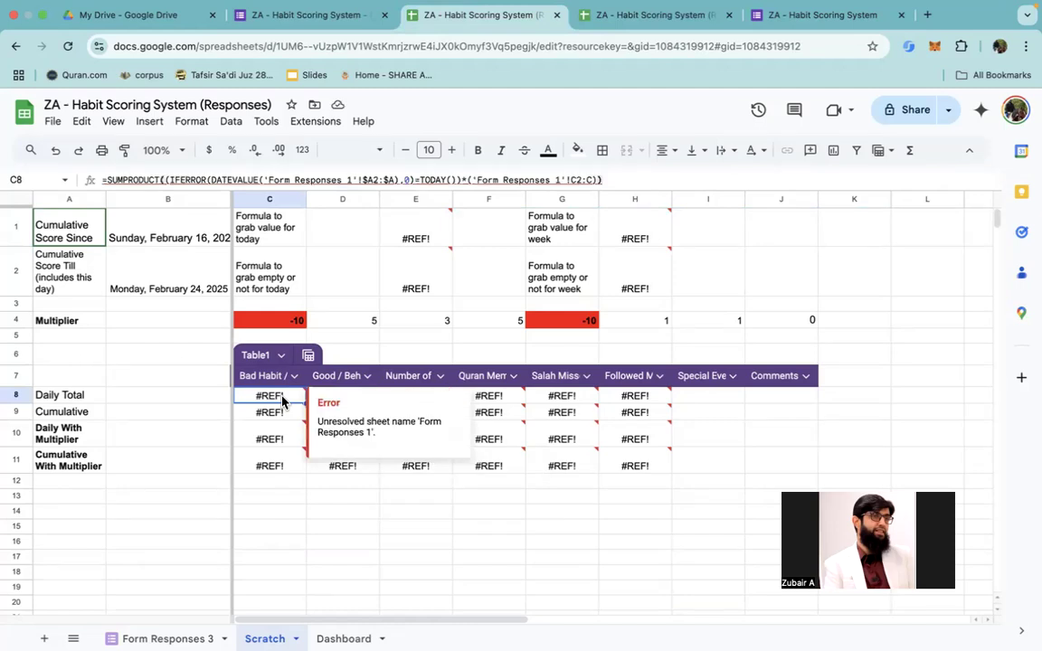
pyautogui.moveTo(315, 406)
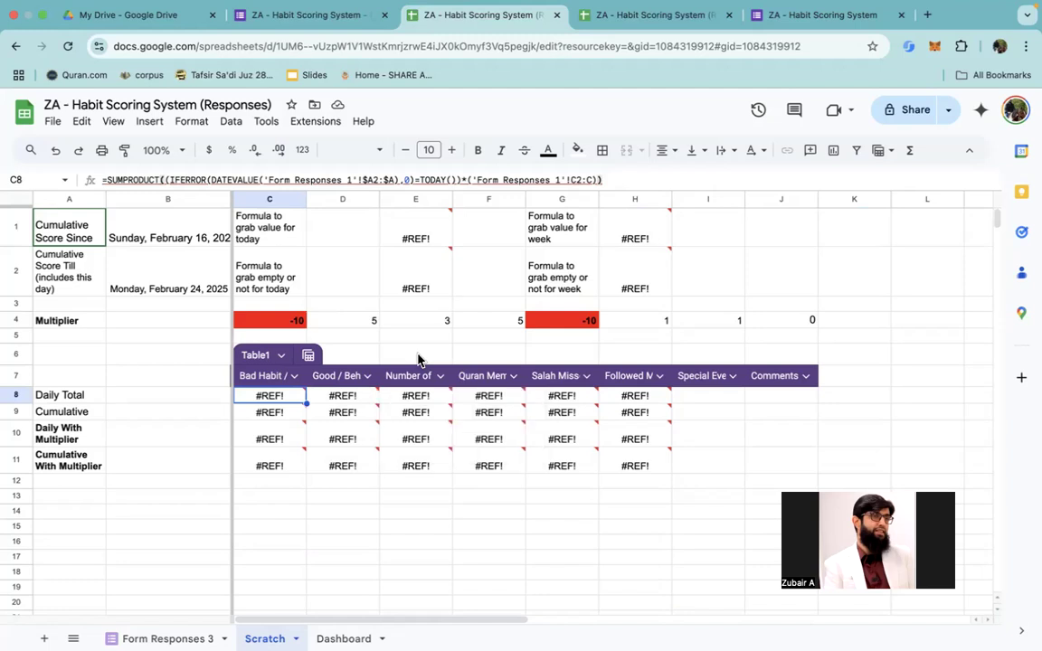
pyautogui.click(320, 178)
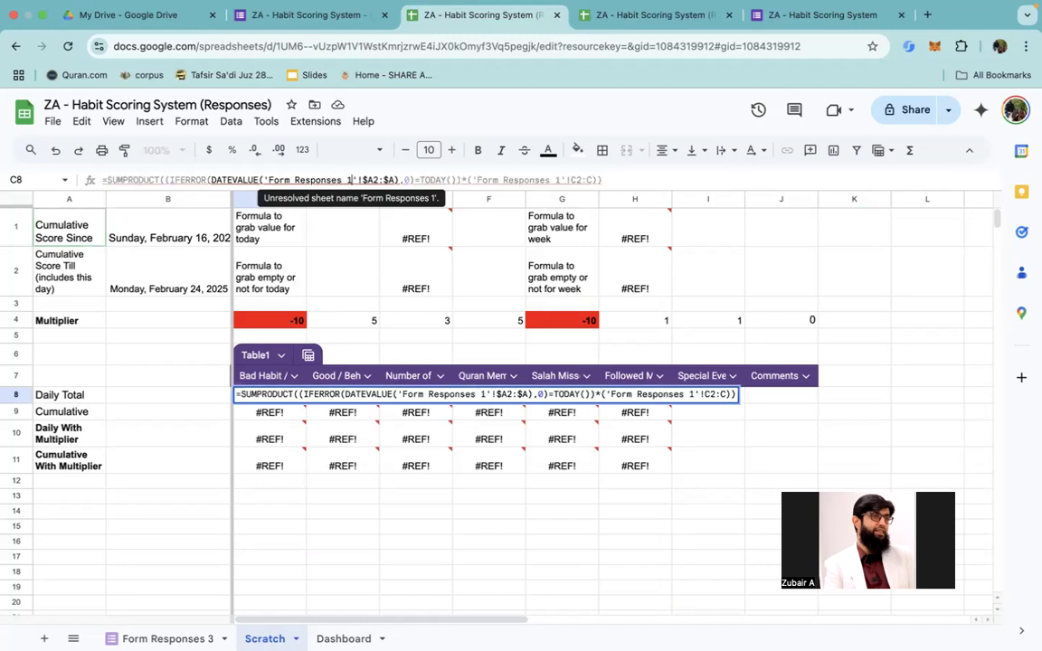
pyautogui.press('BackSpace')
pyautogui.write('3')
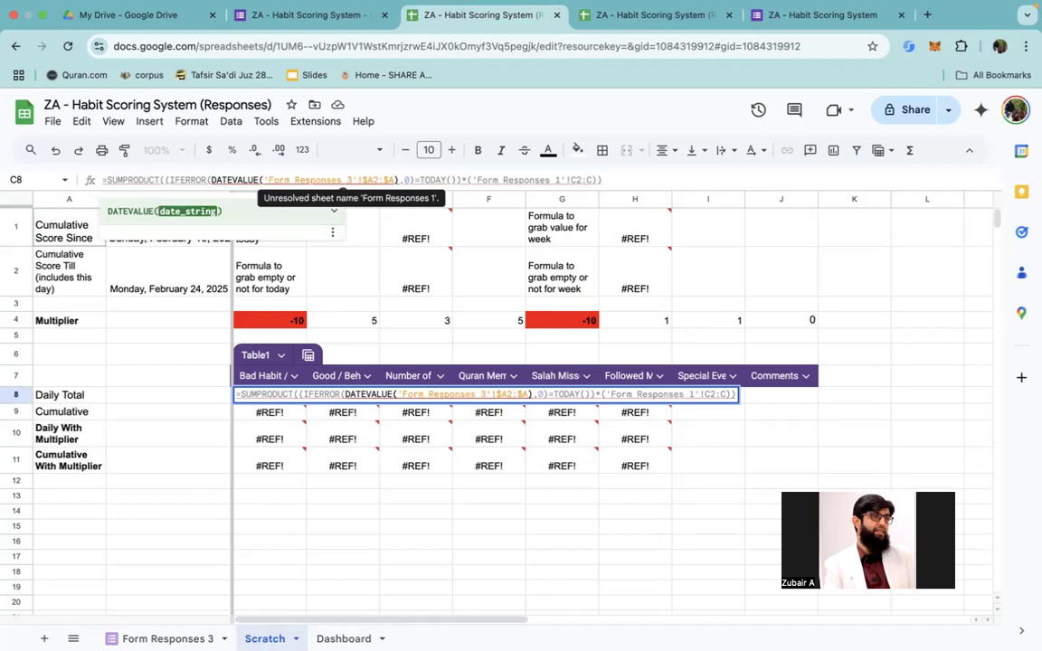
pyautogui.press('Return')
pyautogui.press('Up')
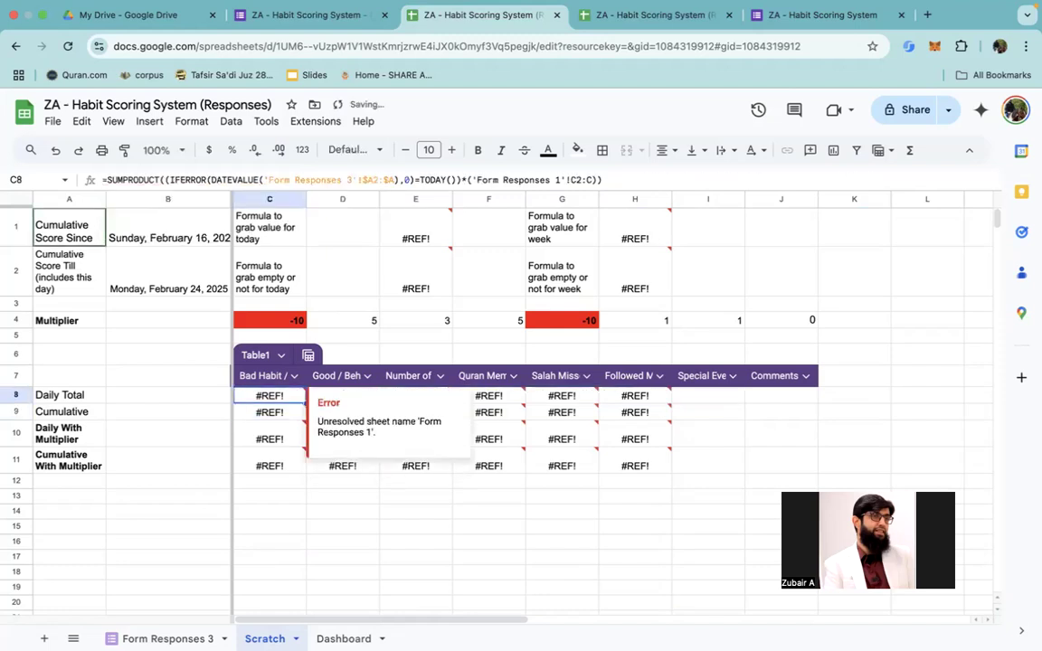
# Step: Change the C2:C range reference at the end of C8's formula to the 'Form Responses 3' sheet
pyautogui.press('Return')
pyautogui.press('Left')
pyautogui.press('Left')
pyautogui.press('Left')
pyautogui.press('Left')
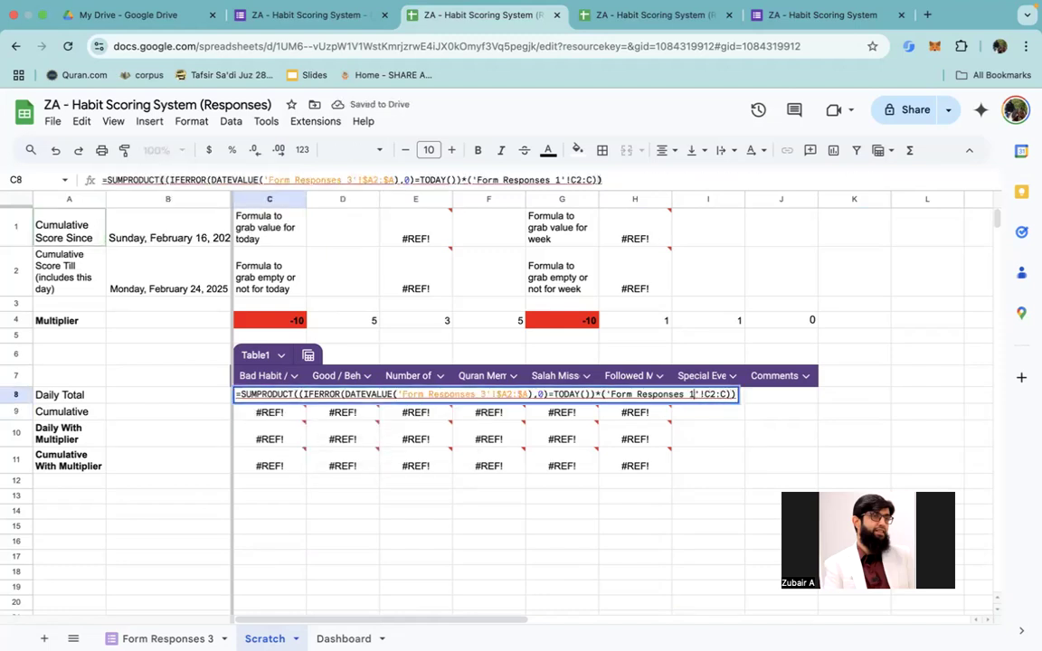
pyautogui.press('BackSpace')
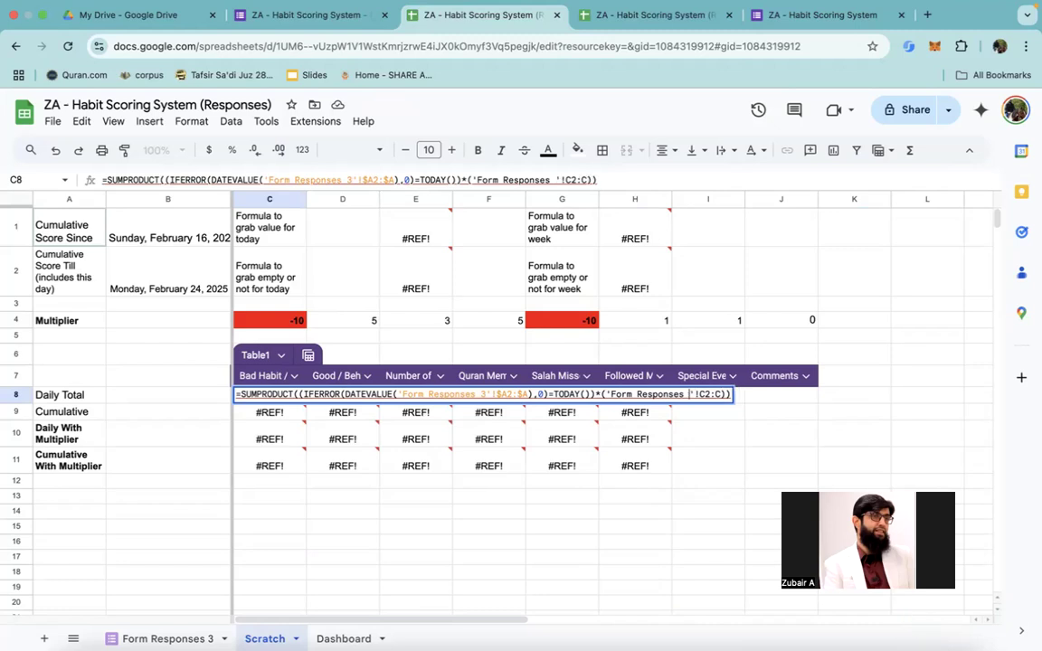
pyautogui.write('3')
pyautogui.press('Return')
pyautogui.press('Up')
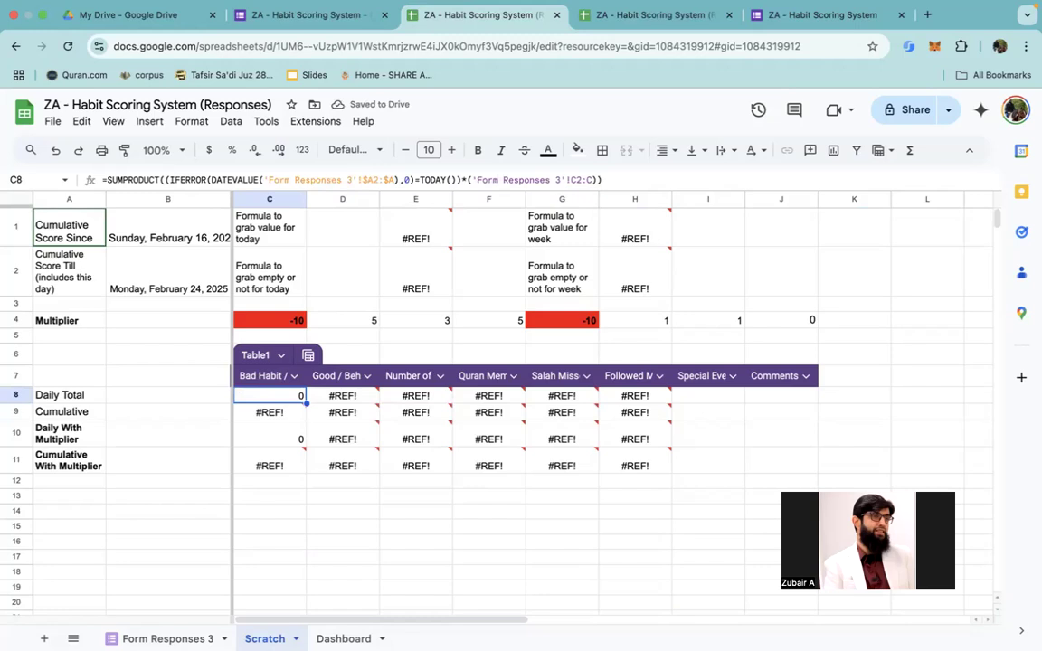
pyautogui.press('Down')
pyautogui.press('Up')
# Step: Copy the corrected Daily Total formula from C8 into D8 and E8 for the Good / Behaviour and Number of Protein Portions columns
pyautogui.scroll(5, 441, 173)
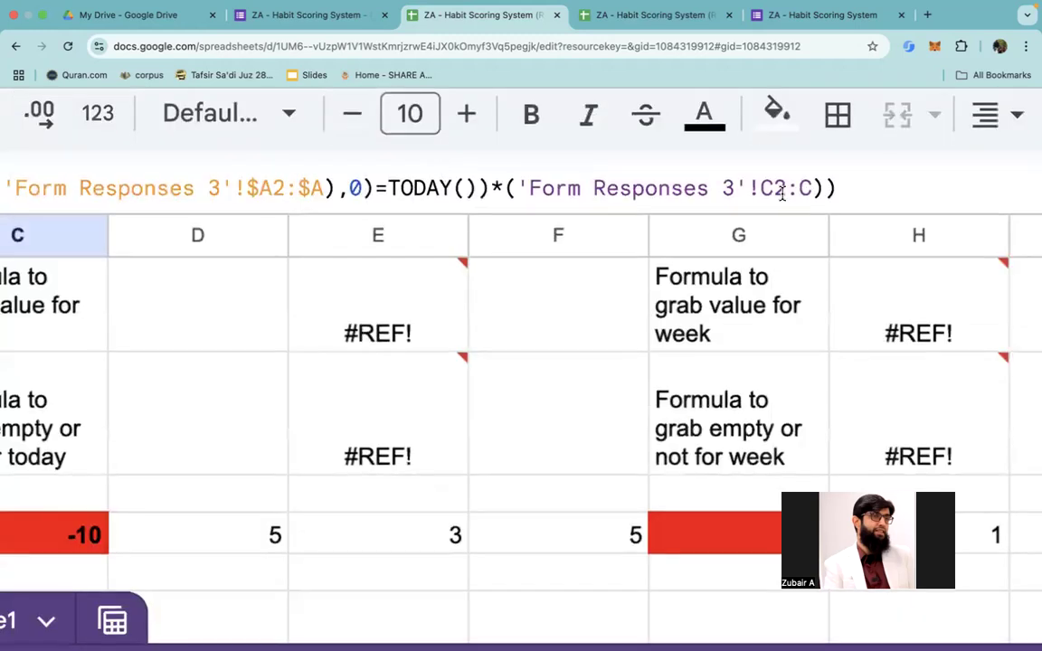
pyautogui.scroll(-1, 593, 388)
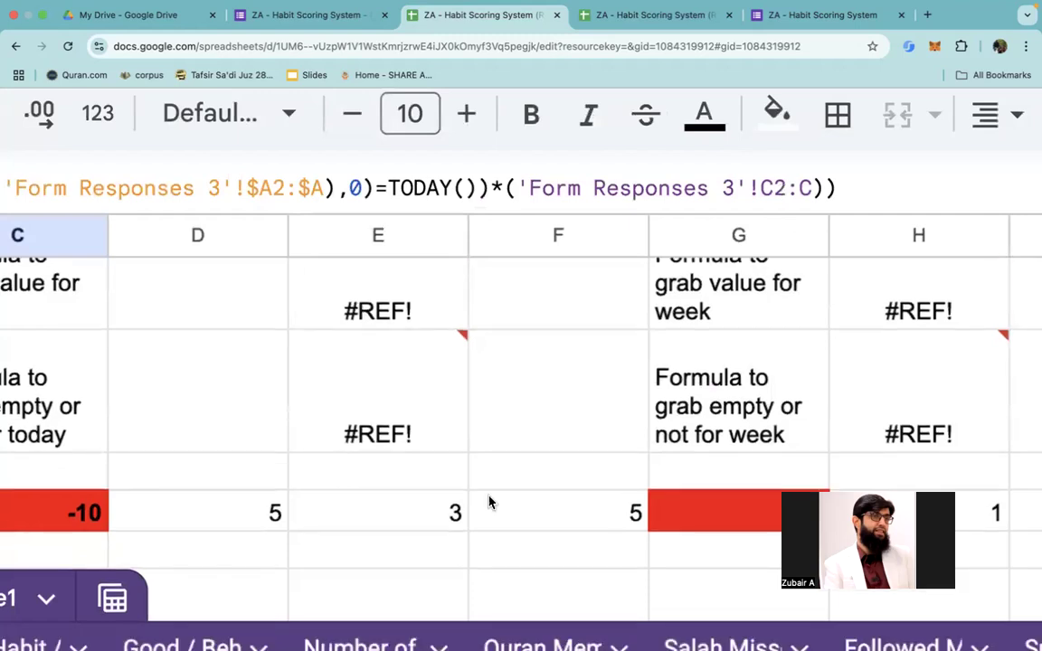
pyautogui.scroll(-5, 552, 522)
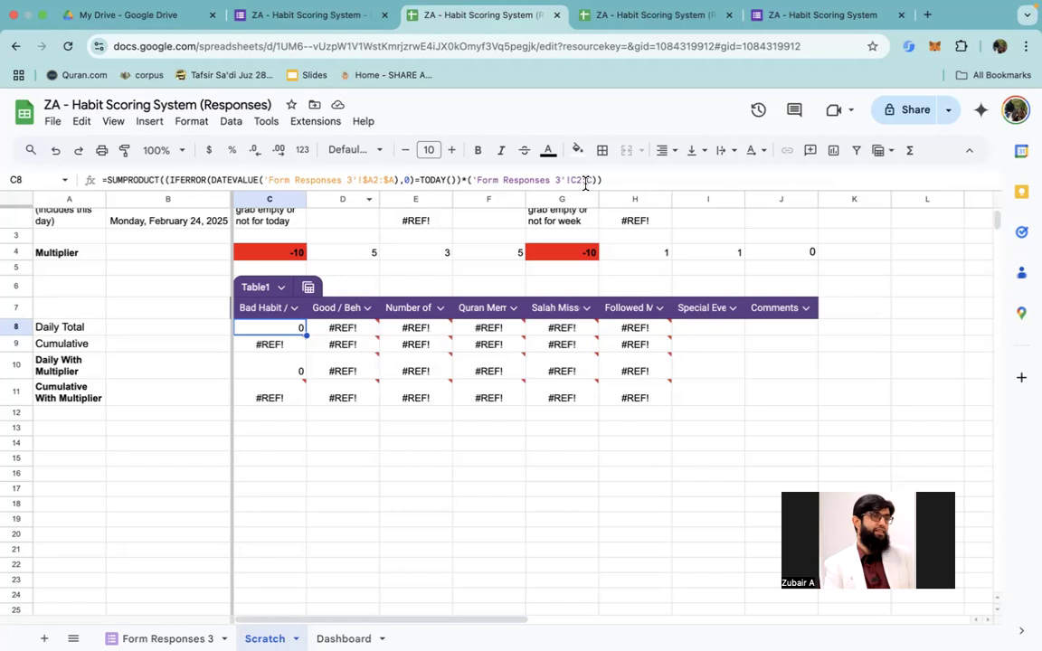
pyautogui.scroll(3, 579, 181)
pyautogui.scroll(4, 586, 183)
pyautogui.scroll(-8, 586, 182)
pyautogui.press('super+c')
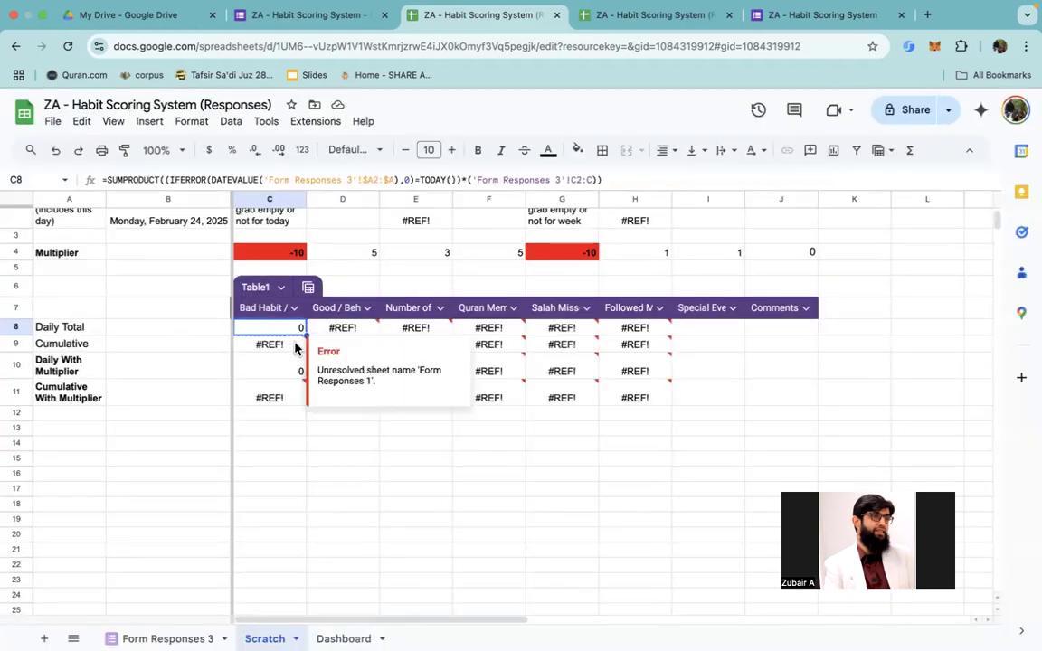
pyautogui.press('Right')
pyautogui.press('super+v')
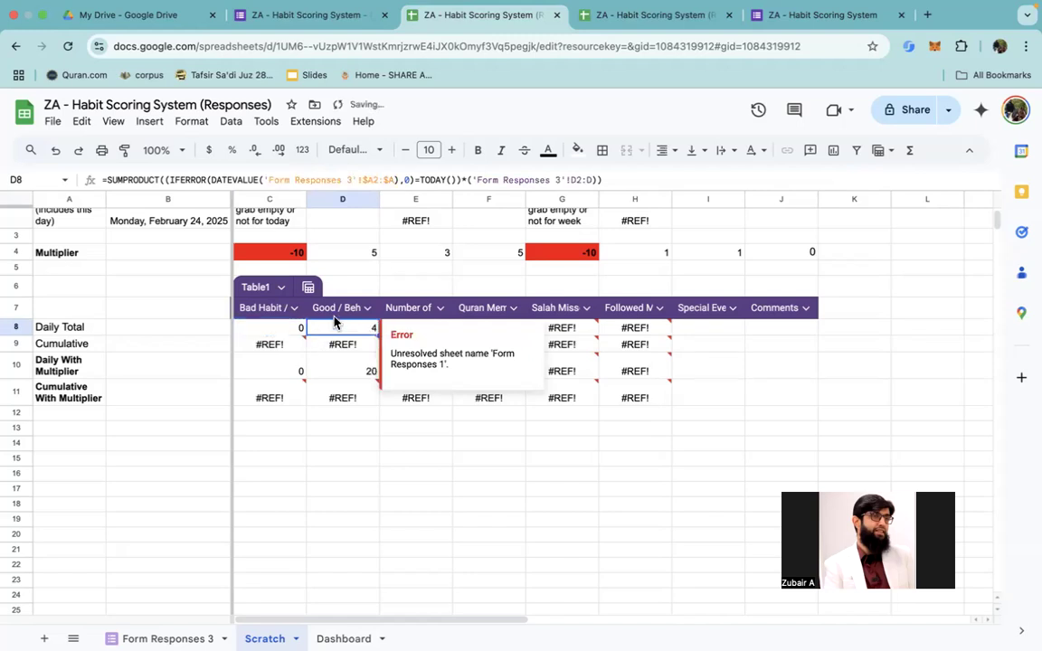
pyautogui.press('Right')
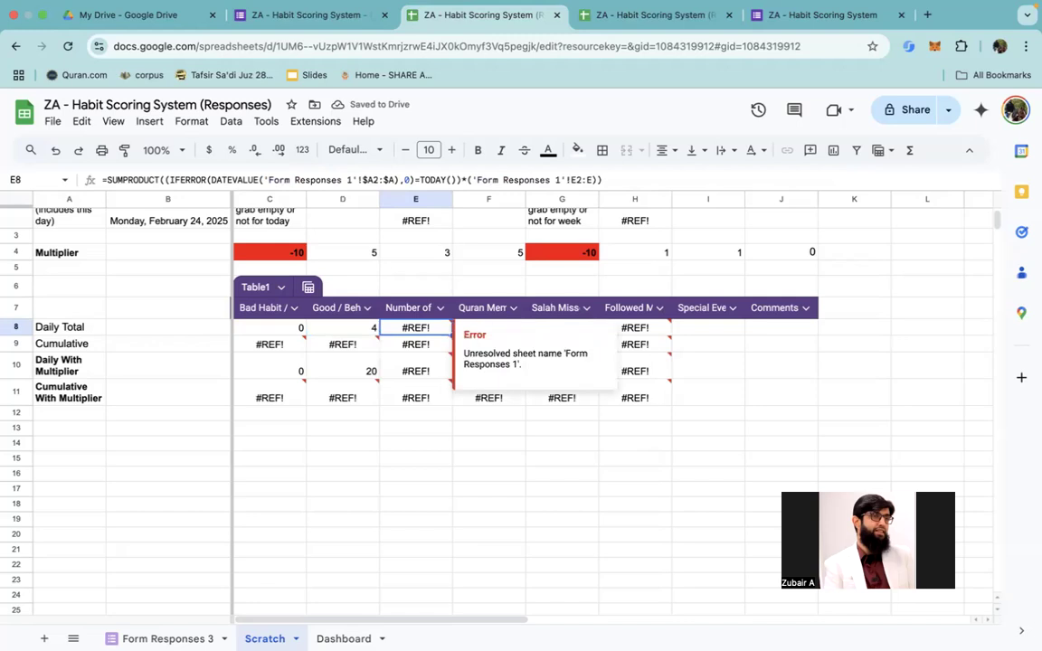
pyautogui.press('super+v')
pyautogui.press('Left')
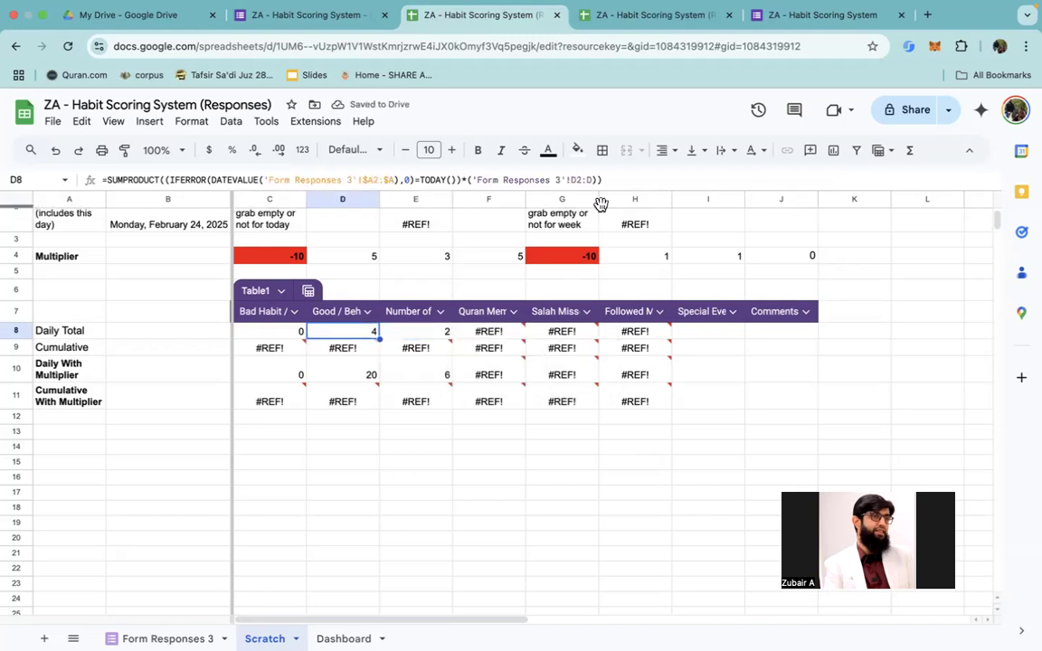
# Step: Examine the column references in the D8 and E8 formulas and their Daily Total and Cumulative rows
pyautogui.scroll(5, 600, 205)
pyautogui.scroll(-5, 600, 204)
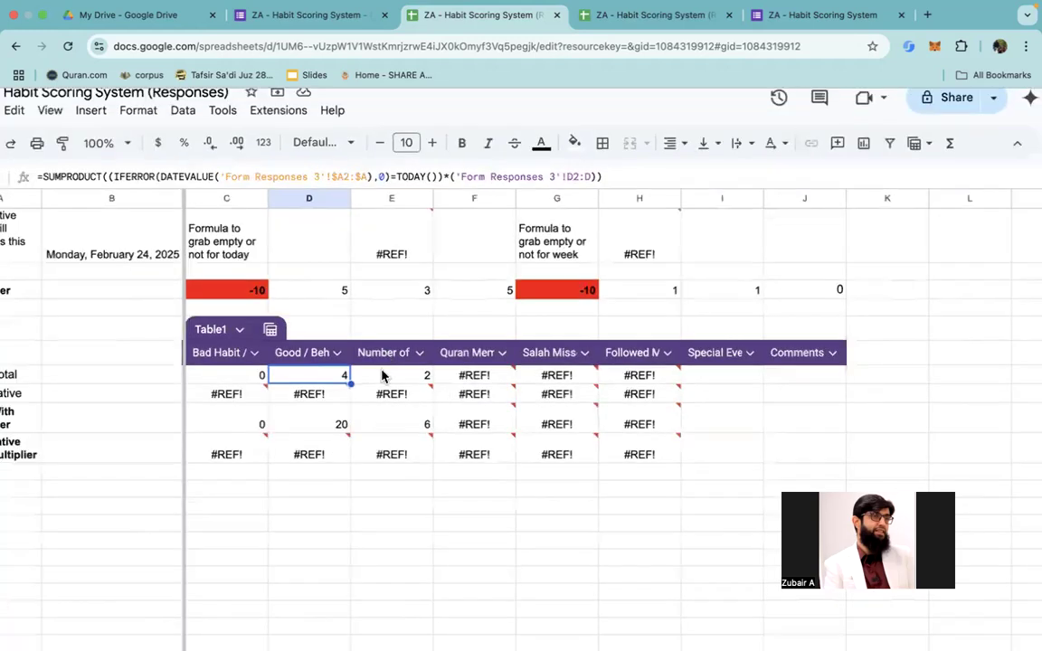
pyautogui.click(382, 380)
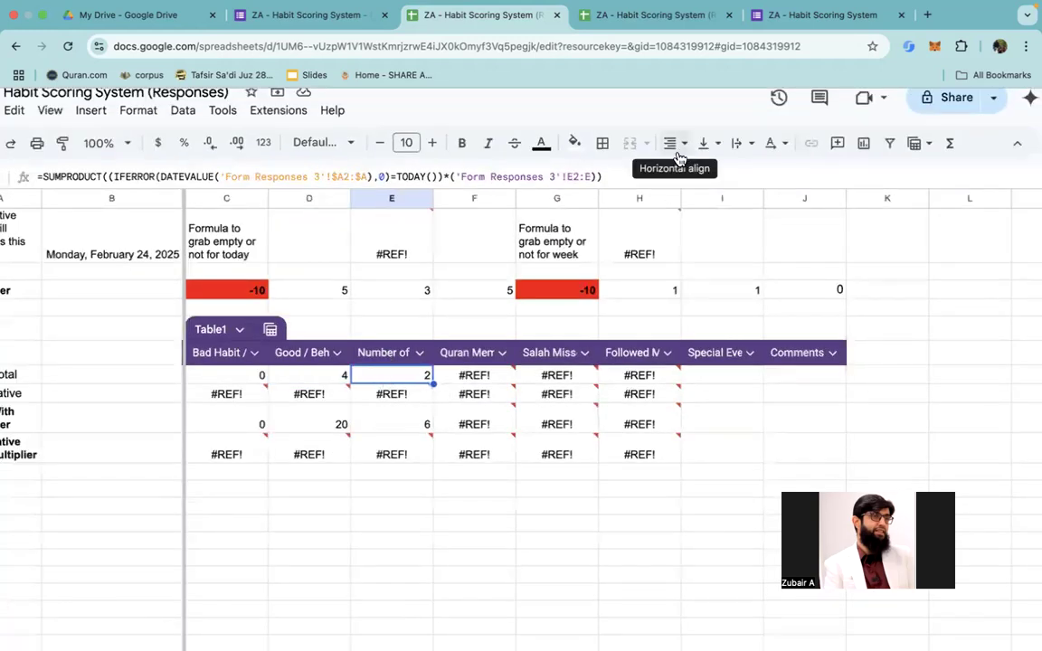
pyautogui.scroll(1, 639, 215)
pyautogui.scroll(3, 639, 214)
pyautogui.scroll(-5, 639, 215)
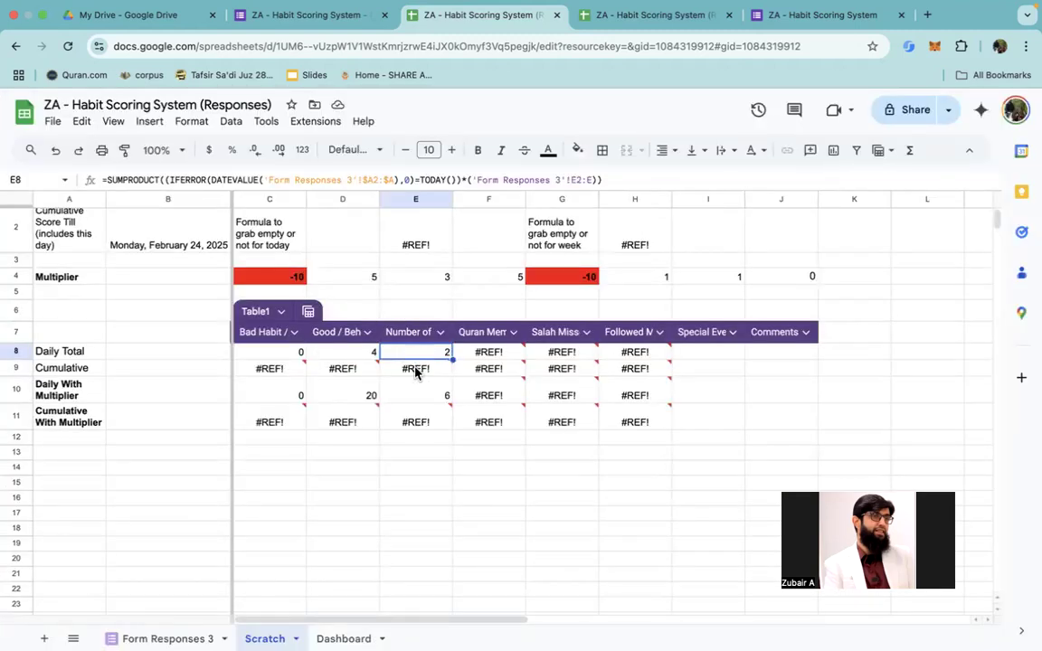
pyautogui.moveTo(384, 413)
pyautogui.moveTo(360, 367)
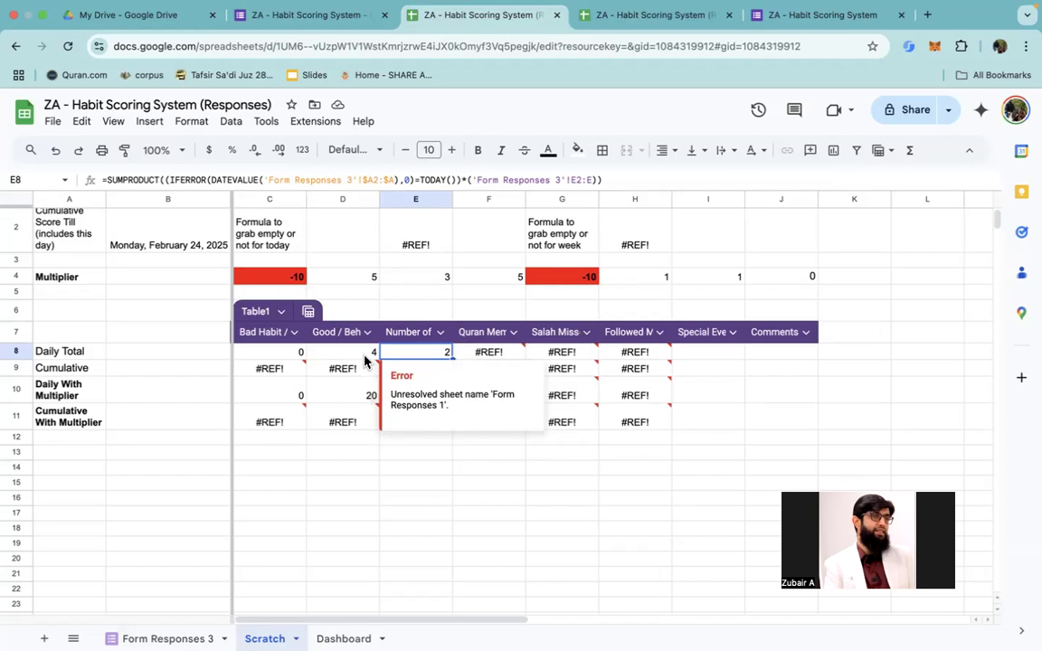
pyautogui.scroll(2, 361, 357)
pyautogui.scroll(3, 362, 356)
pyautogui.scroll(-5, 363, 357)
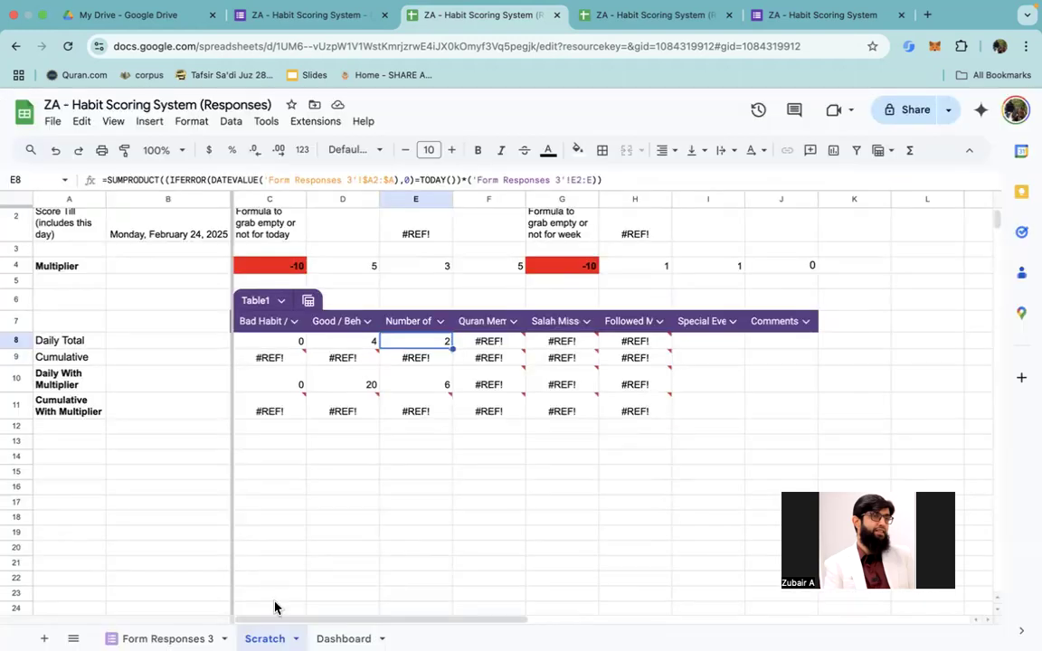
# Step: On the Form Responses 3 sheet, duplicate the response in row 3 into row 4
pyautogui.click(164, 639)
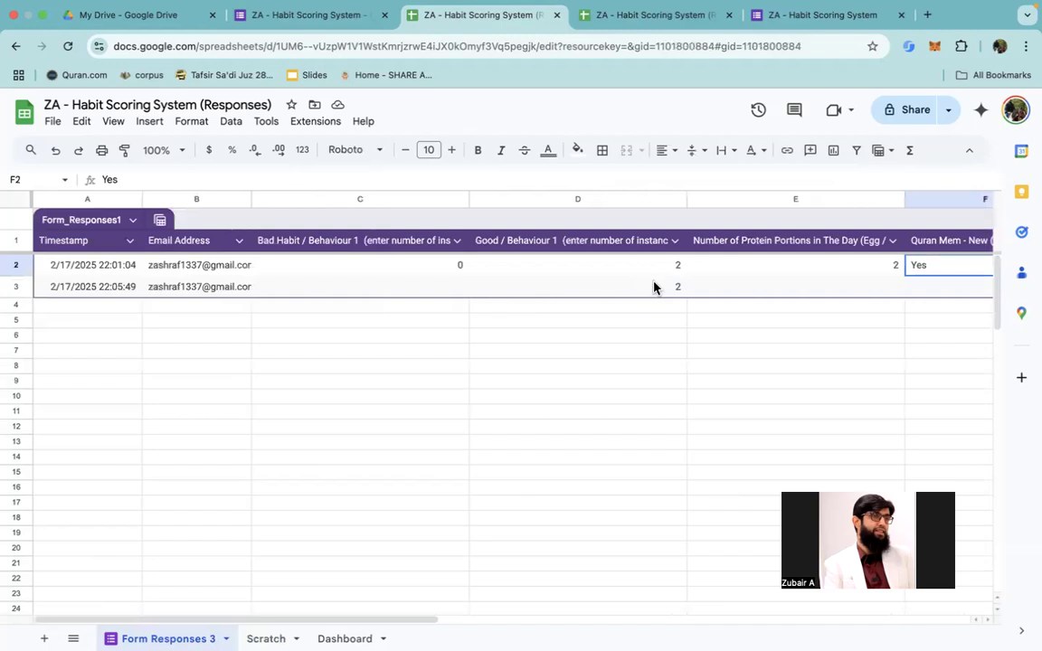
pyautogui.scroll(4, 651, 288)
pyautogui.scroll(-4, 653, 288)
pyautogui.moveTo(102, 294); pyautogui.dragTo(850, 288)
pyautogui.hotkey('ctrl', 'c')
pyautogui.press('Down')
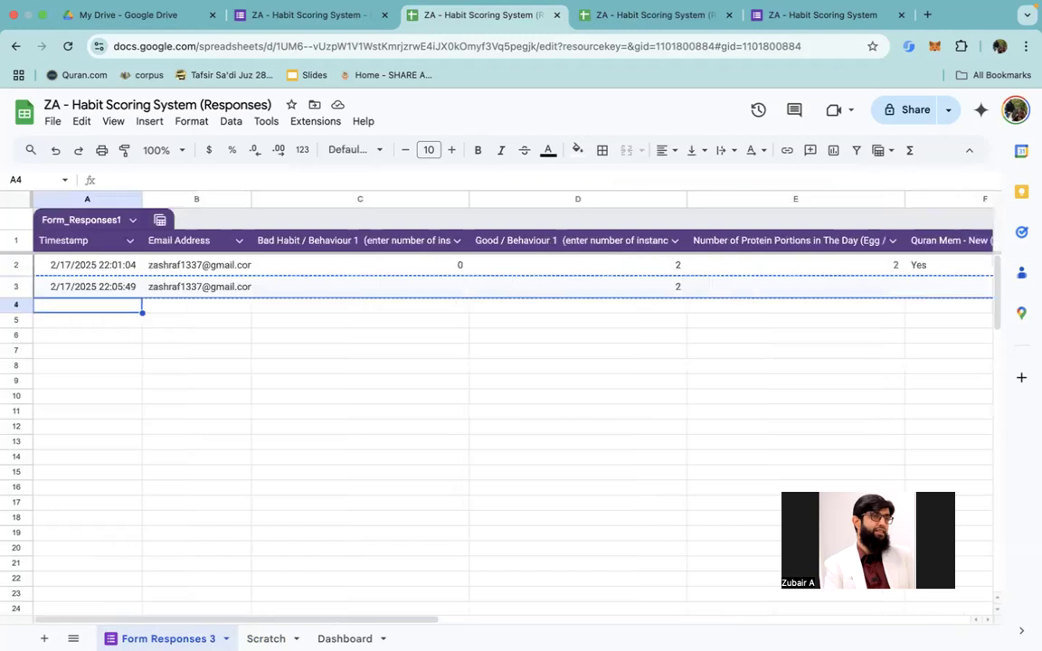
pyautogui.hotkey('ctrl', 'v')
pyautogui.press('Down')
# Step: Set the date in the row 4 response's timestamp to 2/18/2025
pyautogui.doubleClick(131, 306)
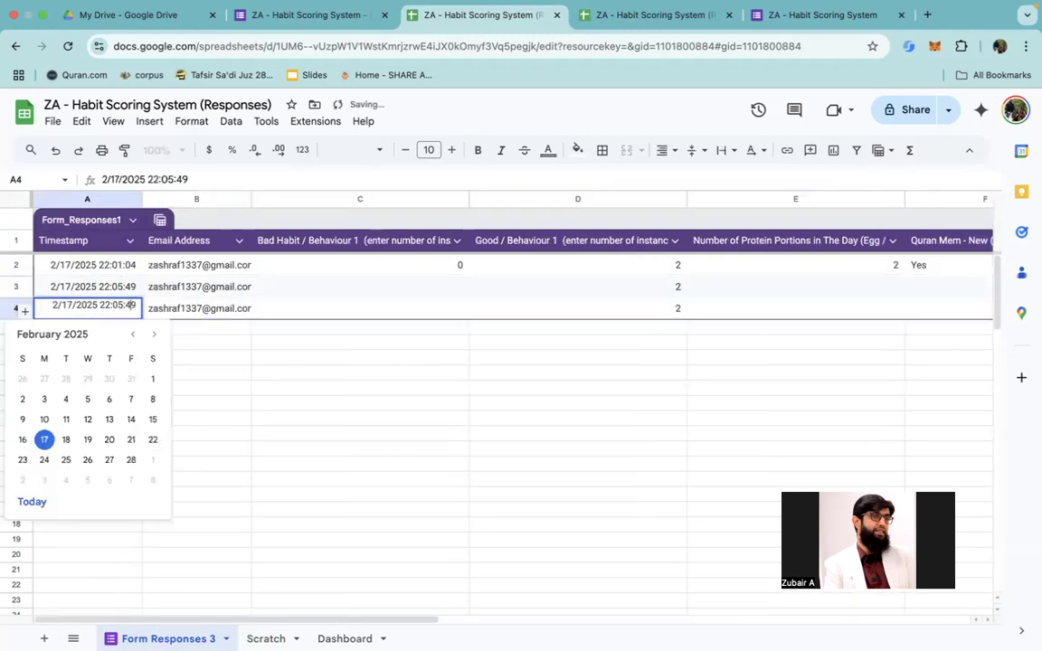
pyautogui.press('BackSpace')
pyautogui.write('8')
pyautogui.press('Return')
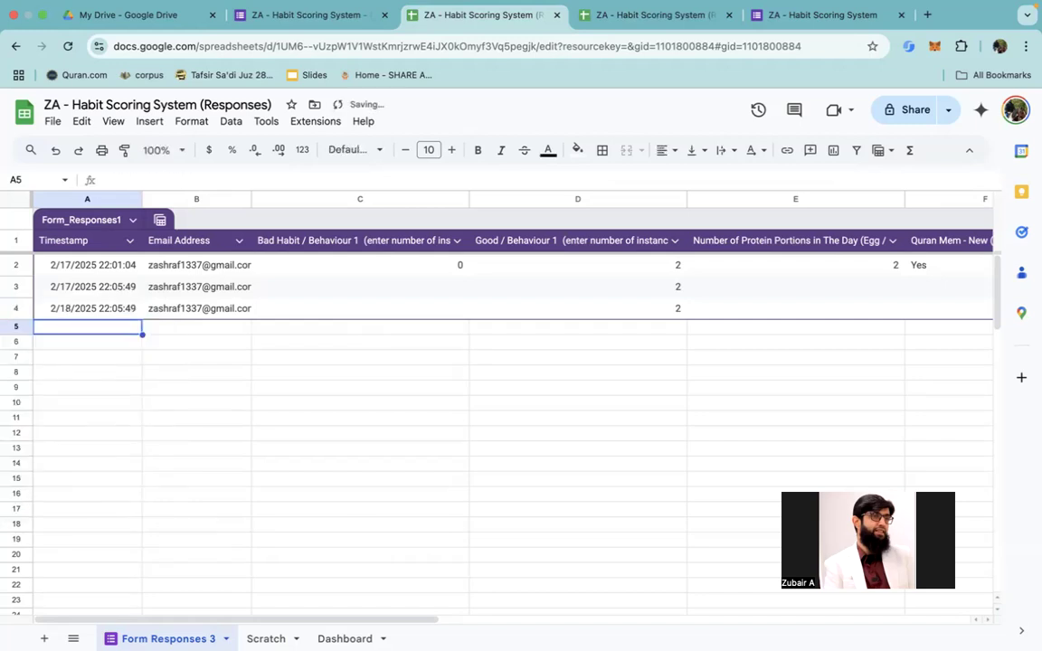
# Step: Set the Good / Behaviour 1 instances to 3 in row 4 and to 1 in row 3
pyautogui.click(608, 307)
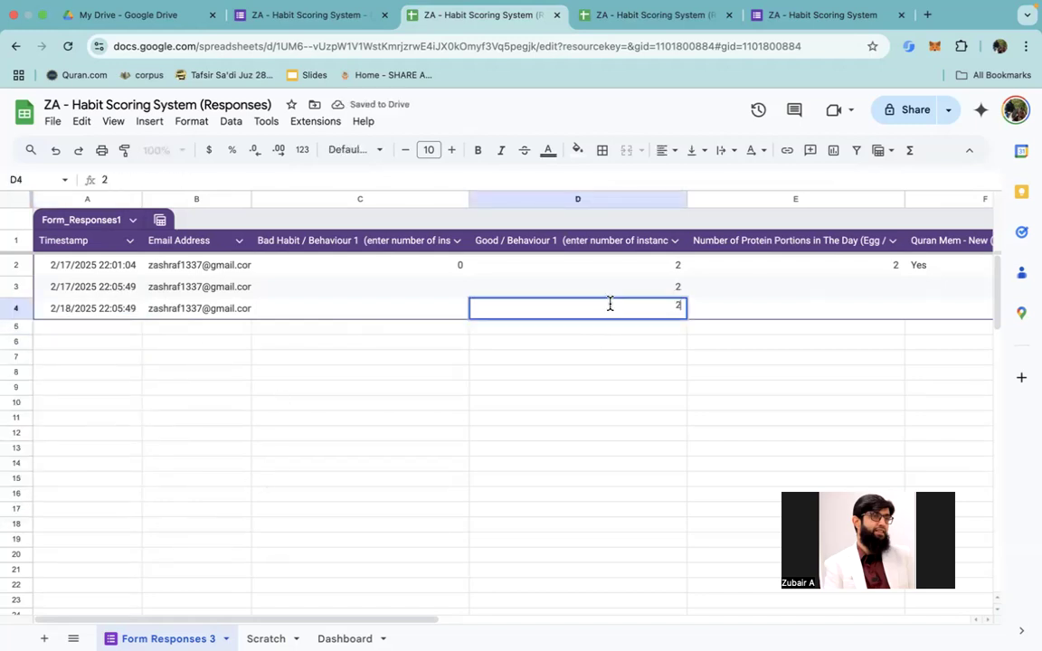
pyautogui.write('3')
pyautogui.press('Return')
pyautogui.press('Up')
pyautogui.press('Up')
pyautogui.write('1')
pyautogui.press('Down')
pyautogui.press('Down')
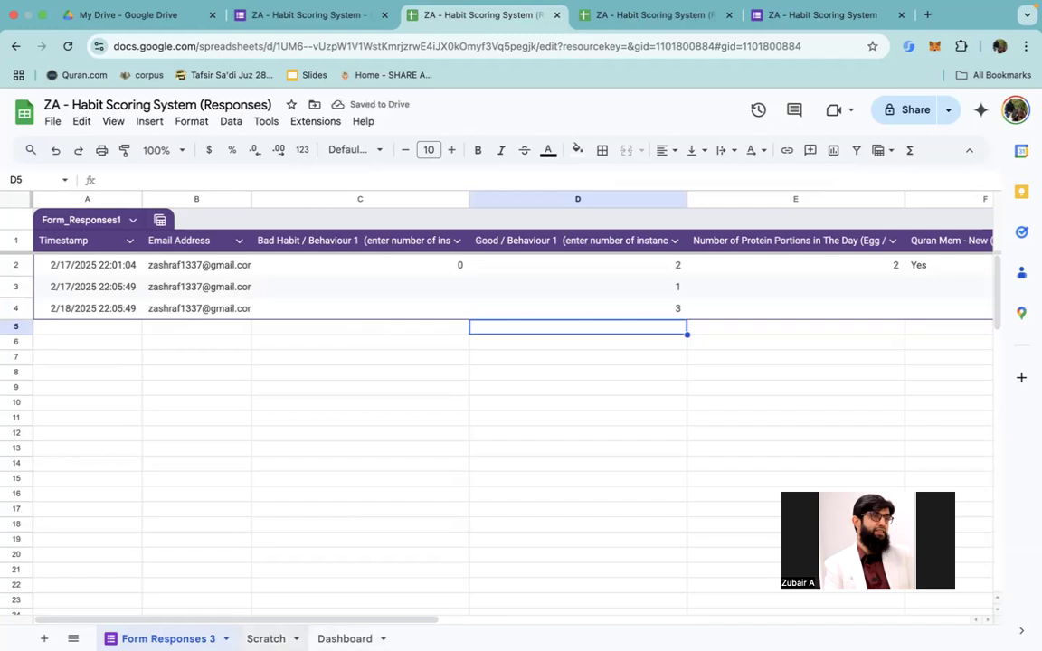
# Step: Return to the Scratch sheet and check the Good / Behaviour Daily Total in D8 against the edited responses
pyautogui.click(266, 638)
pyautogui.scroll(4, 428, 370)
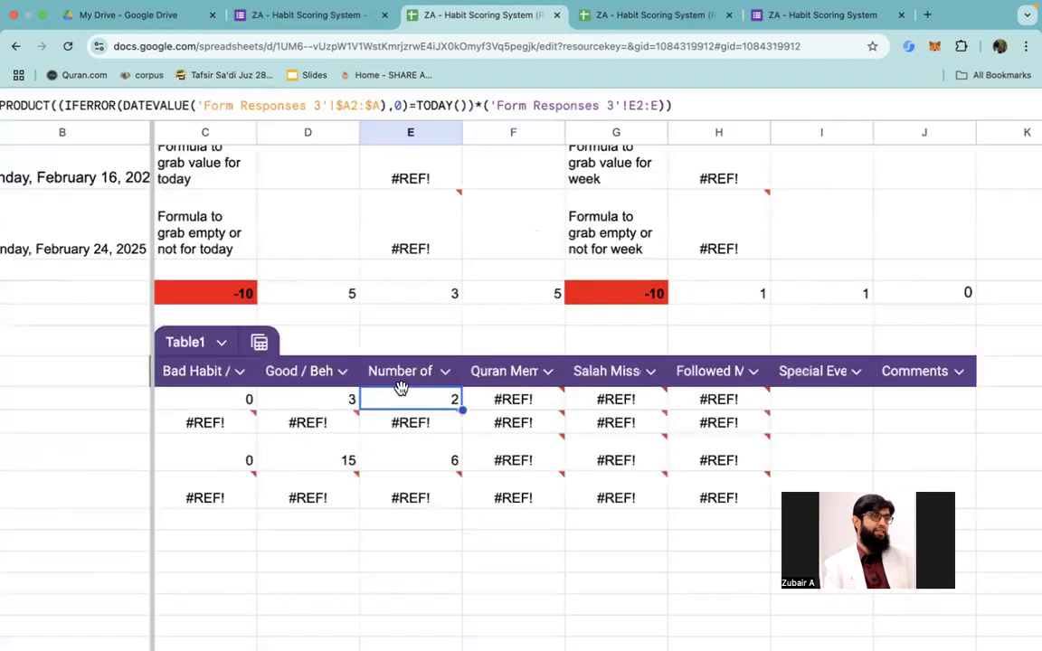
pyautogui.click(305, 405)
pyautogui.hscroll(-2, 428, 418)
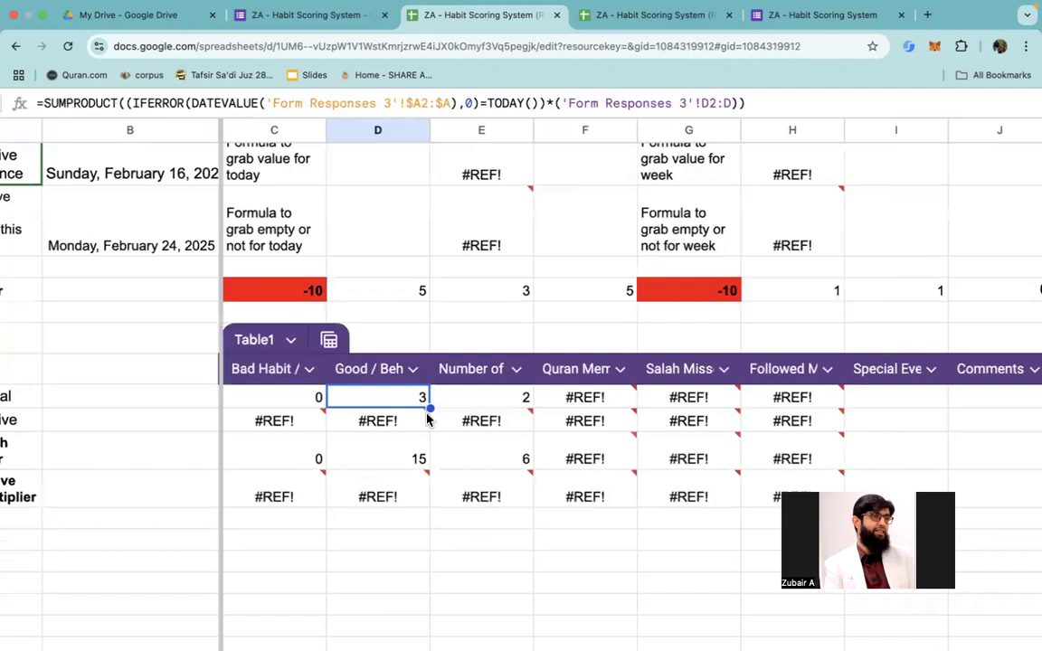
# Step: Review the Scratch table's Daily Total row and the error details on the Quran cell F8 and the helper formula in E2
pyautogui.hscroll(-2, 468, 406)
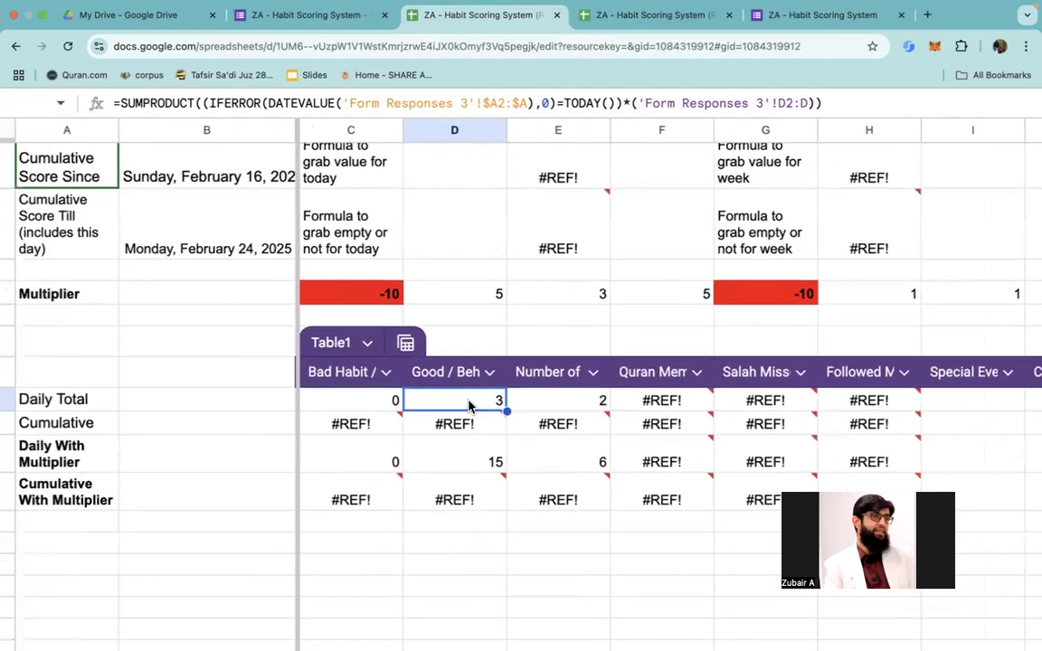
pyautogui.hscroll(-1, 468, 406)
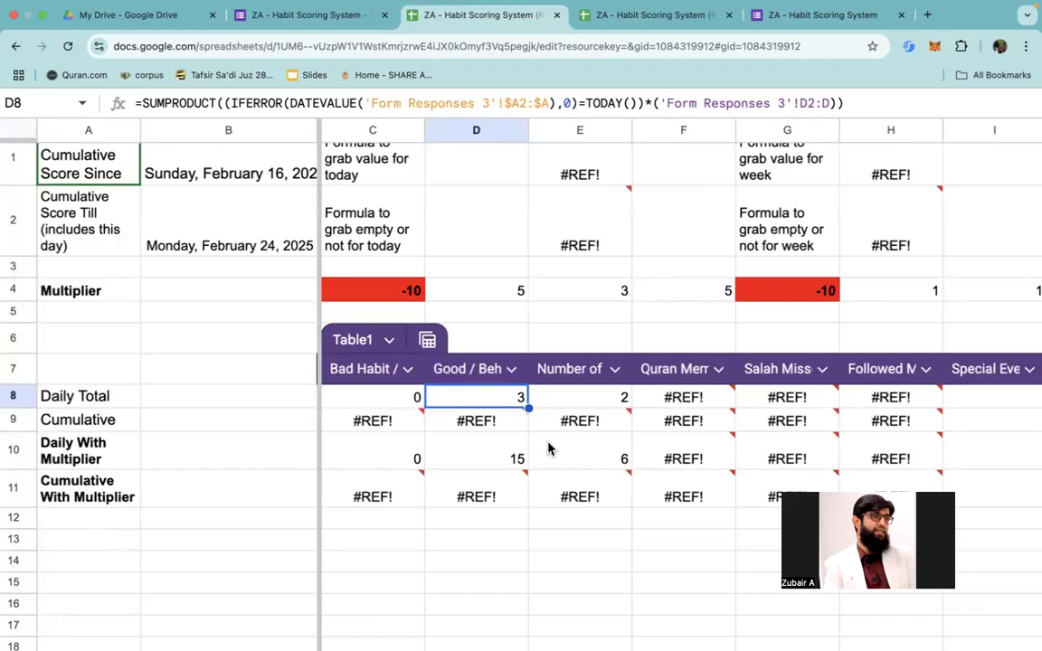
pyautogui.scroll(3, 594, 461)
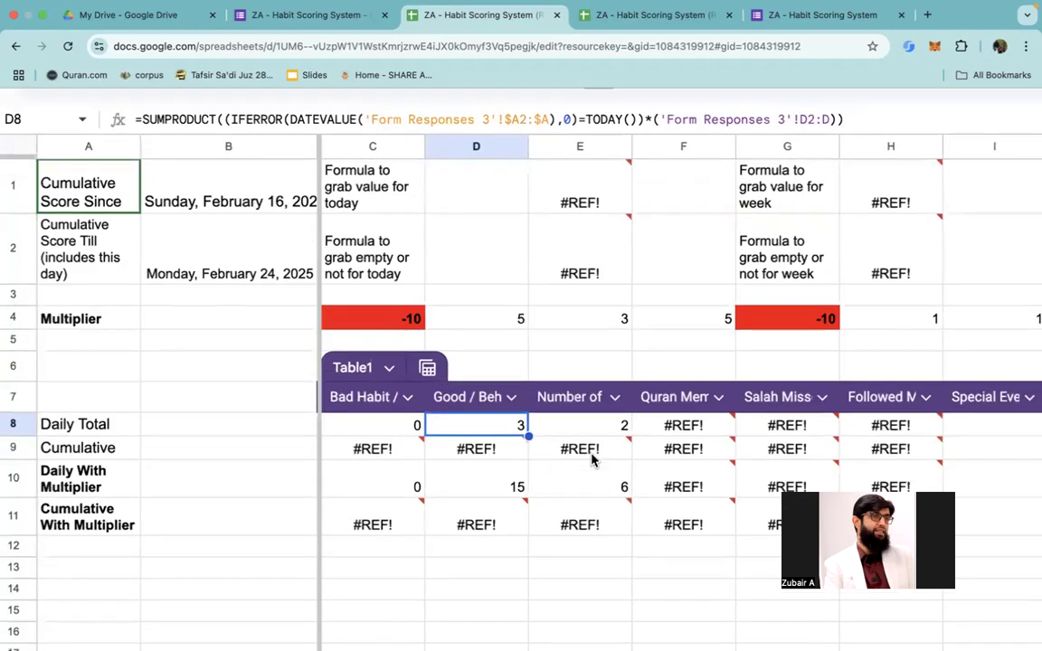
pyautogui.hscroll(3, 594, 498)
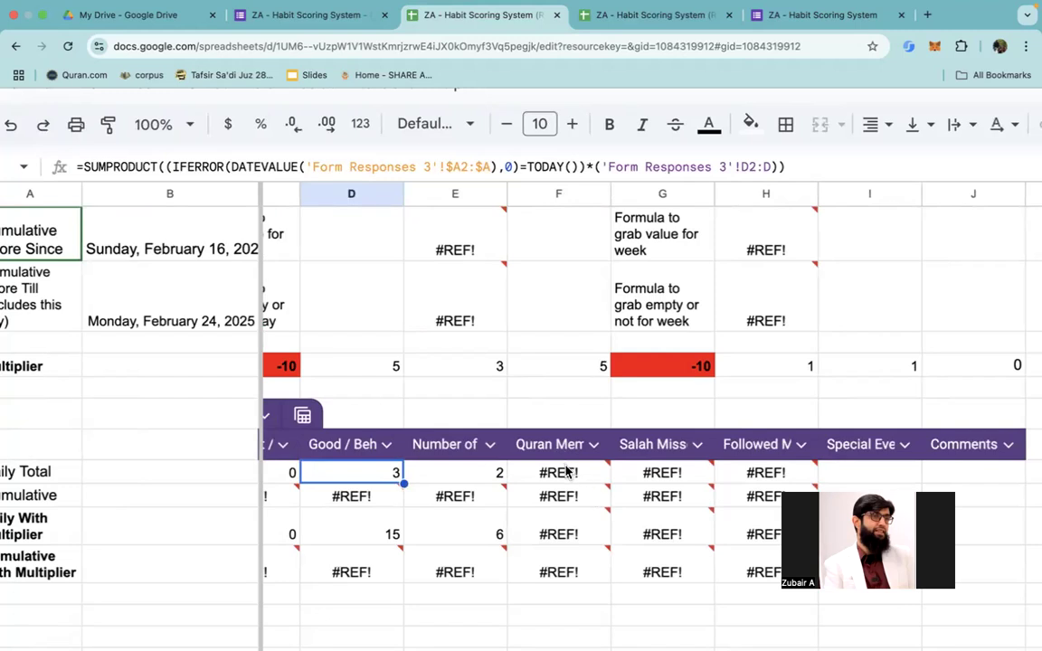
pyautogui.moveTo(567, 473)
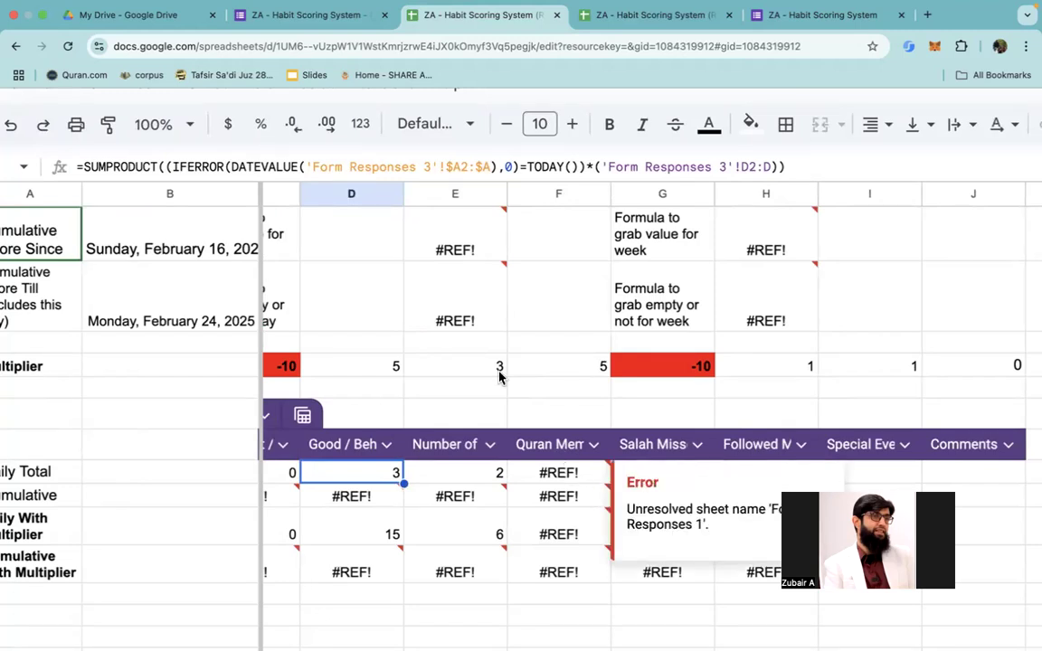
pyautogui.hscroll(-3, 435, 312)
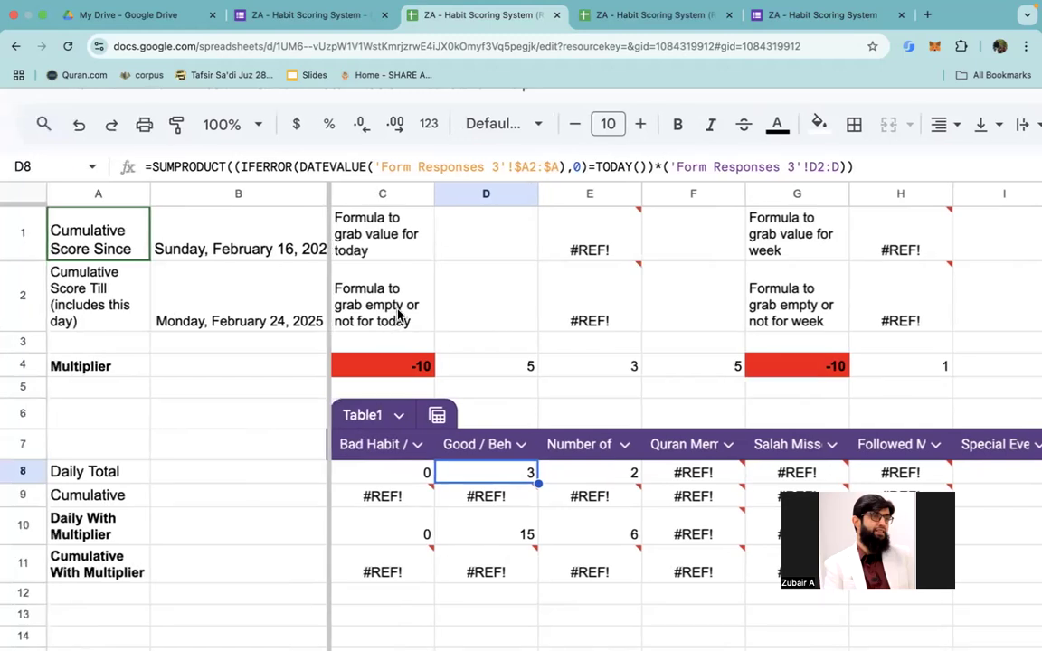
pyautogui.moveTo(592, 301)
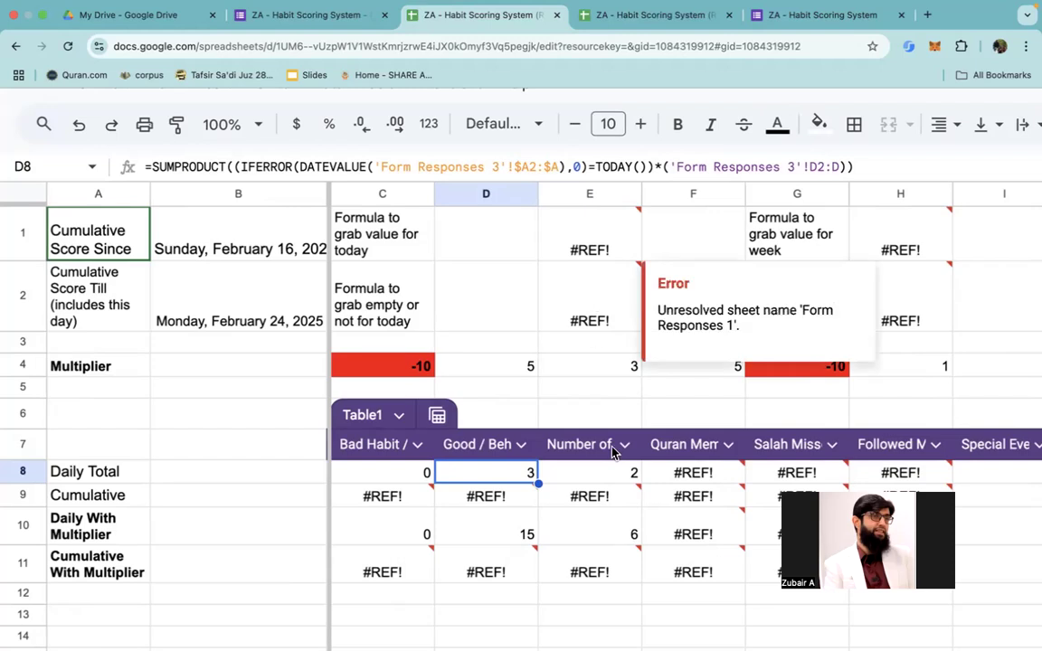
# Step: Copy the Daily Total formula from E8 into the Quran column's Daily Total in F8
pyautogui.click(615, 475)
pyautogui.press('super+c')
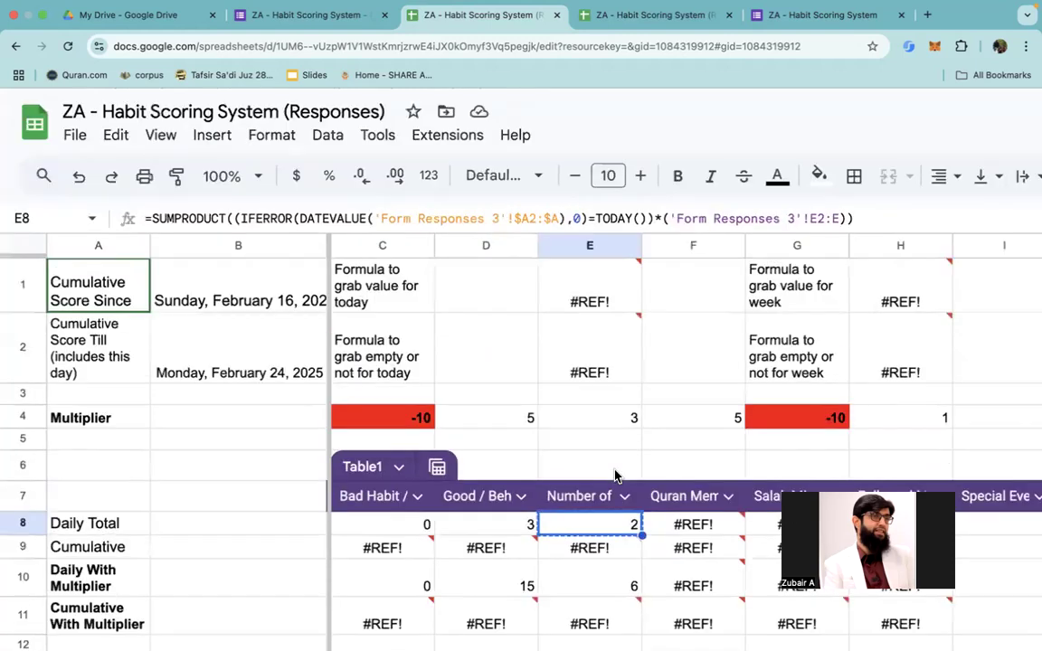
pyautogui.press('Right')
pyautogui.press('super+v')
pyautogui.scroll(-2, 568, 480)
pyautogui.scroll(2, 568, 480)
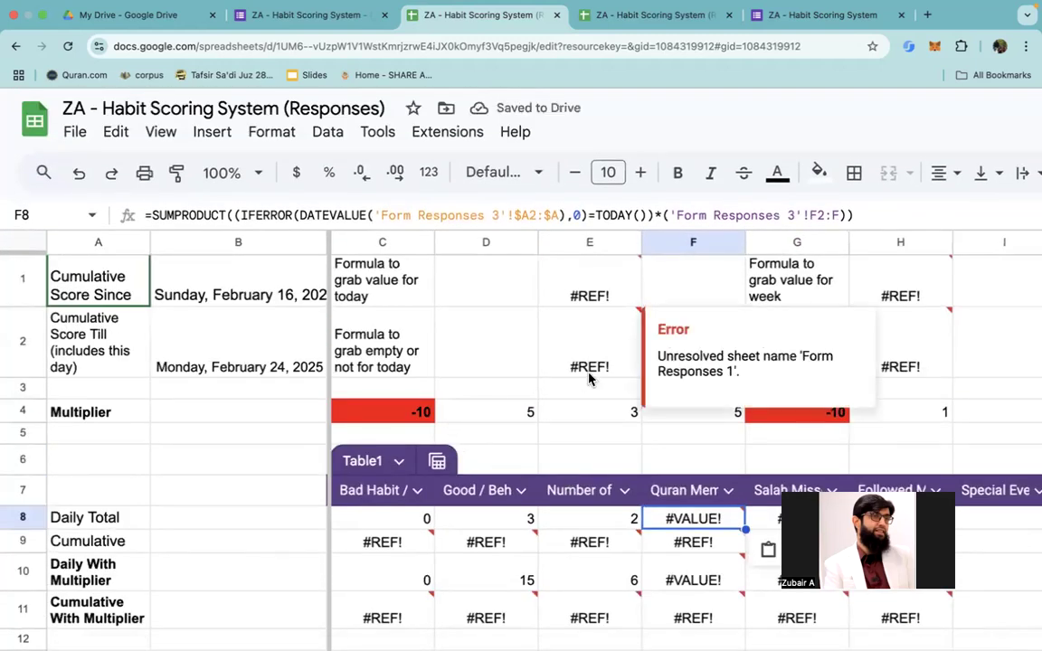
# Step: In E2's empty-or-not formula for today, point the J2:J range to Form Responses 3
pyautogui.doubleClick(583, 360)
pyautogui.click(585, 355)
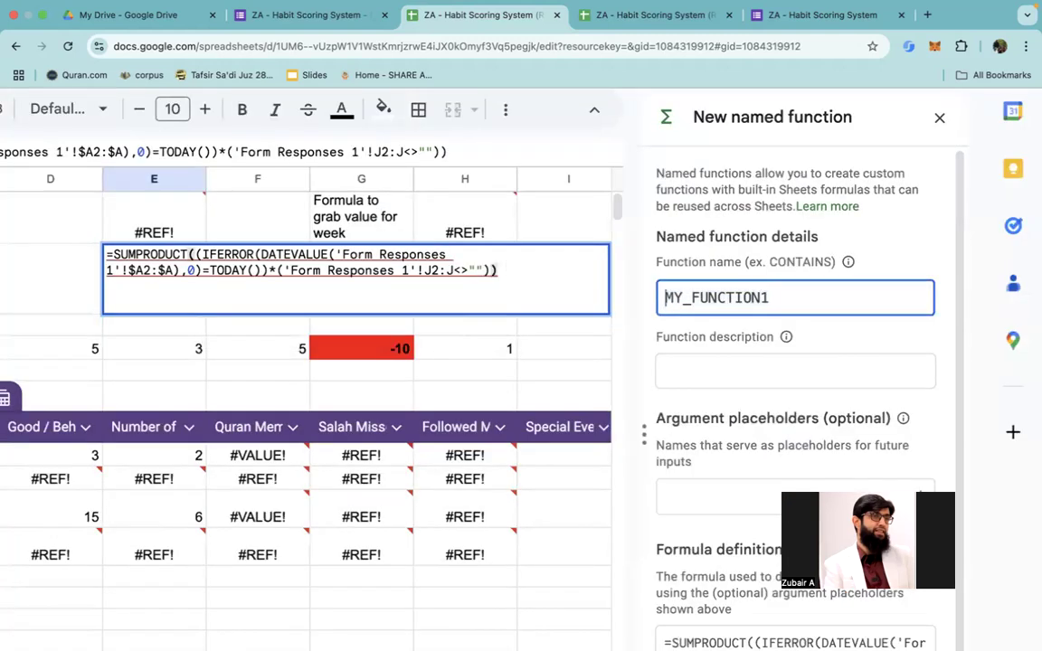
pyautogui.click(415, 270)
pyautogui.press('Left')
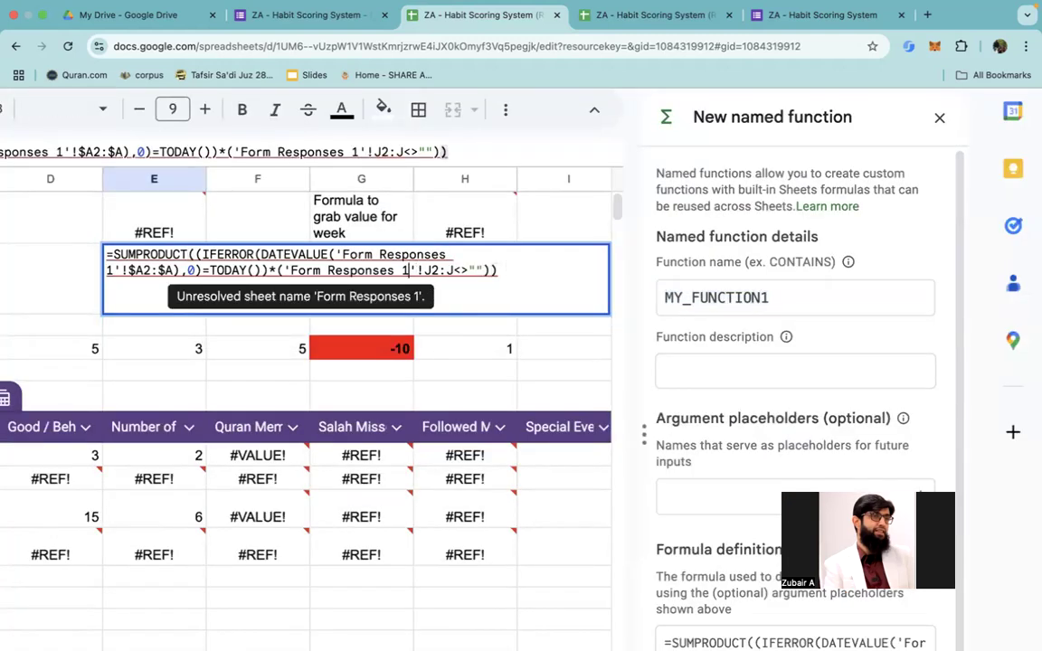
pyautogui.press('BackSpace')
pyautogui.write('3')
# Step: Point the DATEVALUE timestamp range $A2:$A in E2's formula to Form Responses 3
pyautogui.press('Left')
pyautogui.press('Left')
pyautogui.press('Left')
pyautogui.press('Left')
pyautogui.press('Left')
pyautogui.press('Left')
pyautogui.press('Left')
pyautogui.press('Left')
pyautogui.press('Left')
pyautogui.press('Left')
pyautogui.press('Left')
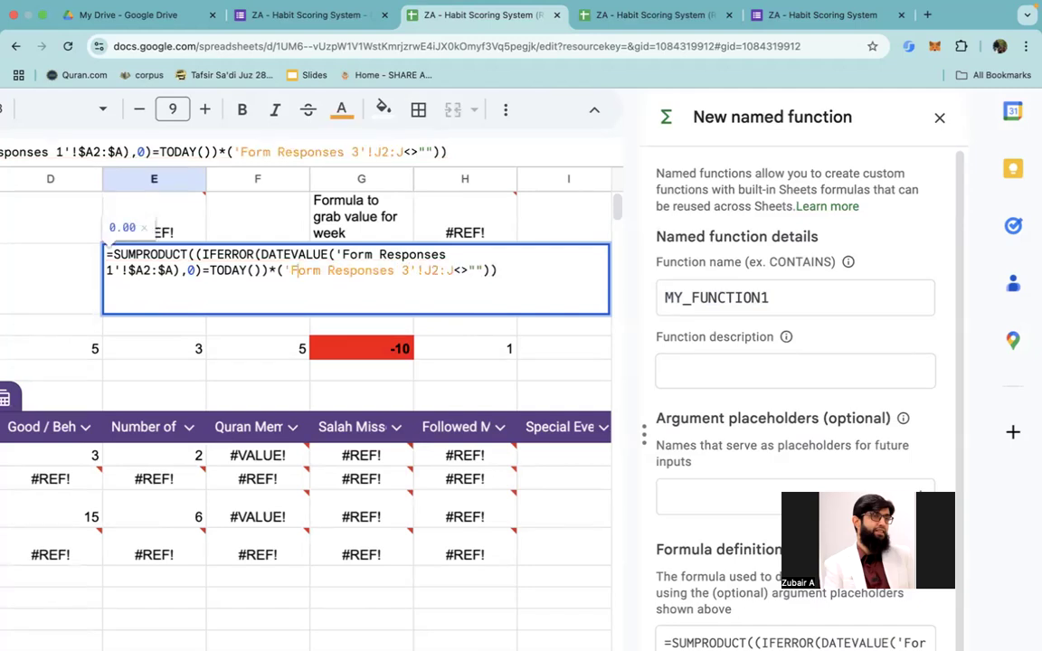
pyautogui.press('Left')
pyautogui.press('Left')
pyautogui.press('Left')
pyautogui.press('Left')
pyautogui.press('Left')
pyautogui.press('Left')
pyautogui.press('Left')
pyautogui.press('Left')
pyautogui.press('Left')
pyautogui.press('Left')
pyautogui.press('Left')
pyautogui.press('Left')
pyautogui.press('Left')
pyautogui.press('Left')
pyautogui.press('Left')
pyautogui.press('Left')
pyautogui.press('Left')
pyautogui.press('Left')
pyautogui.press('Left')
pyautogui.press('Left')
pyautogui.press('Left')
pyautogui.press('Left')
pyautogui.press('Left')
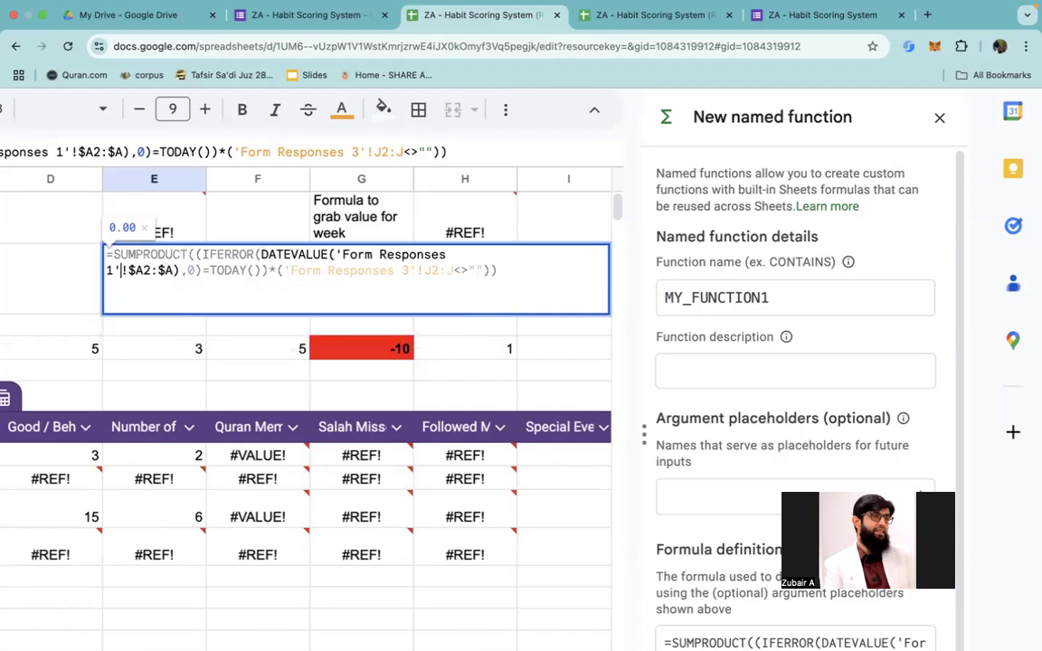
pyautogui.press('BackSpace')
pyautogui.write('3')
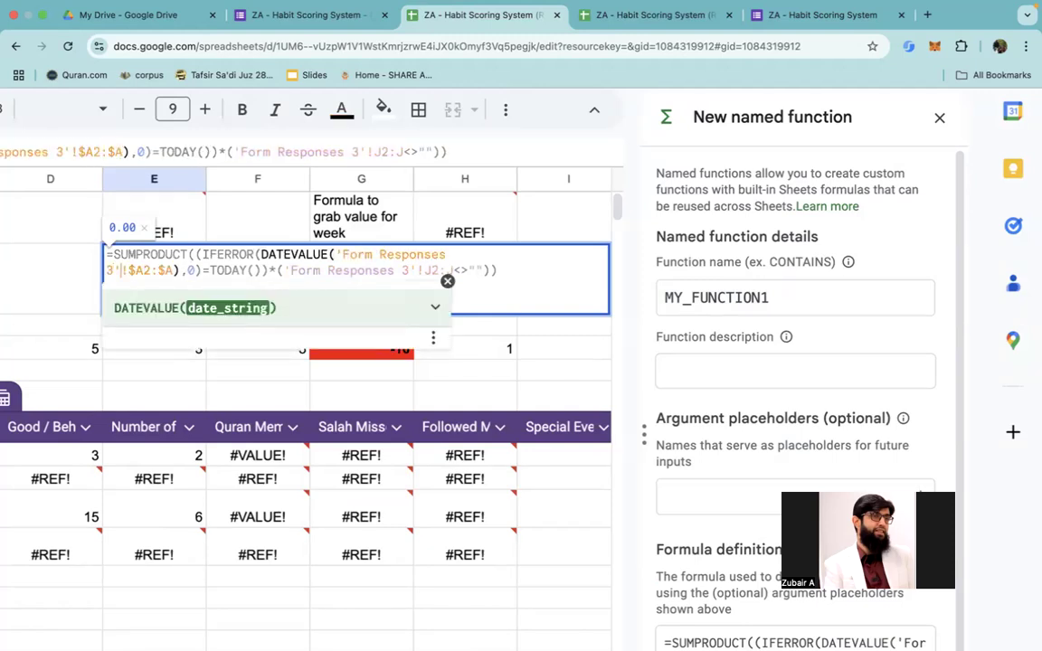
# Step: Change the start of the counted range in E2's formula to column E, making it E2:J, and commit the formula
pyautogui.press('Right')
pyautogui.press('Right')
pyautogui.press('Left')
pyautogui.press('Left')
pyautogui.press('Right')
pyautogui.press('Right')
pyautogui.press('Right')
pyautogui.press('Right')
pyautogui.press('Right')
pyautogui.press('Right')
pyautogui.press('Right')
pyautogui.press('Right')
pyautogui.press('Right')
pyautogui.press('Right')
pyautogui.press('Right')
pyautogui.press('Right')
pyautogui.press('Right')
pyautogui.press('Right')
pyautogui.press('Right')
pyautogui.press('Right')
pyautogui.press('Right')
pyautogui.press('Right')
pyautogui.press('Right')
pyautogui.press('Right')
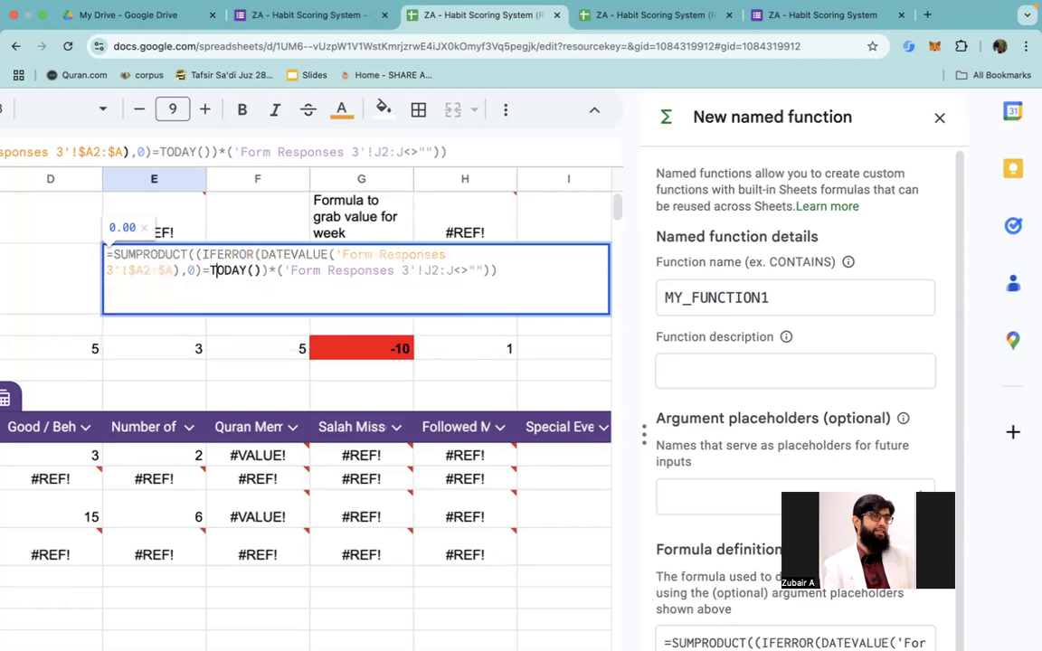
pyautogui.press('Right')
pyautogui.press('Right')
pyautogui.press('Right')
pyautogui.press('Right')
pyautogui.press('Right')
pyautogui.press('Right')
pyautogui.press('Right')
pyautogui.press('Right')
pyautogui.press('Right')
pyautogui.press('Right')
pyautogui.press('Right')
pyautogui.press('Right')
pyautogui.press('Right')
pyautogui.press('Right')
pyautogui.press('Right')
pyautogui.press('Right')
pyautogui.press('Right')
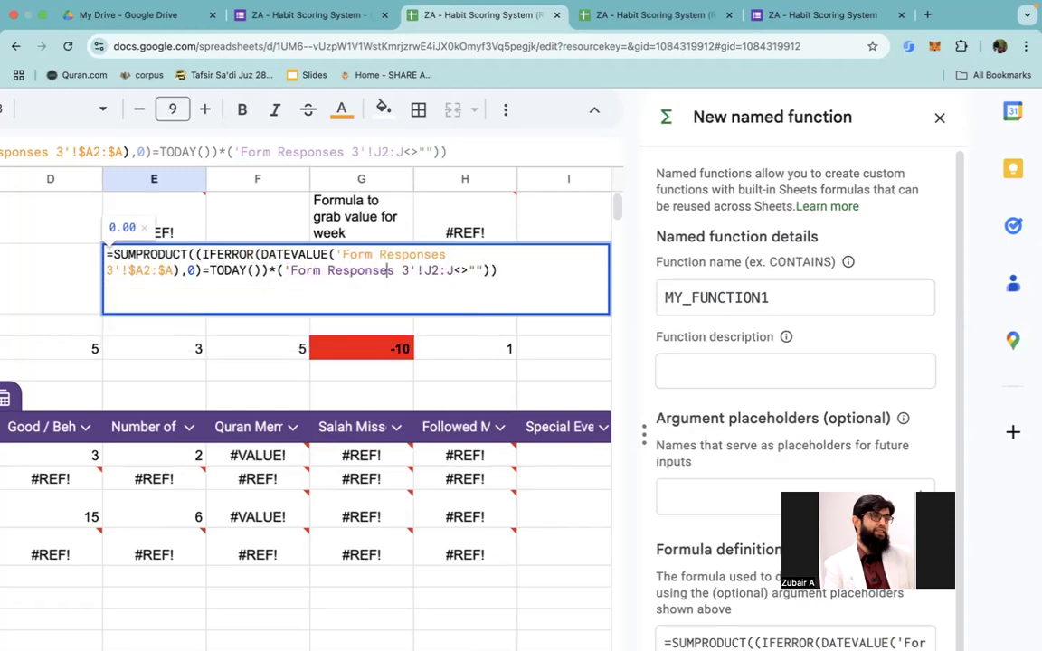
pyautogui.press('BackSpace')
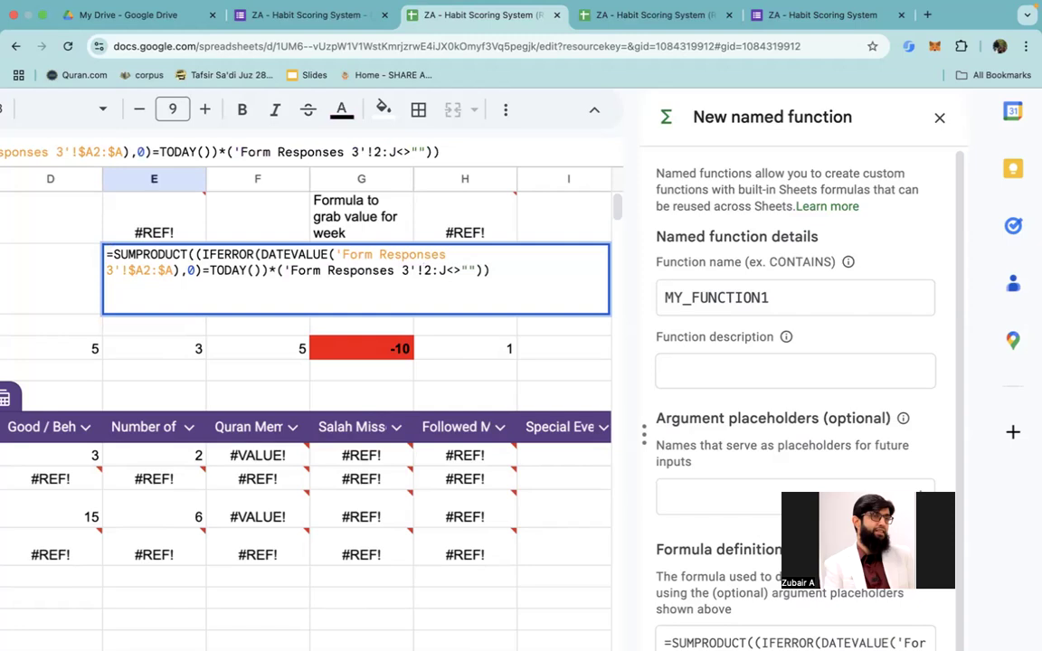
pyautogui.write('E')
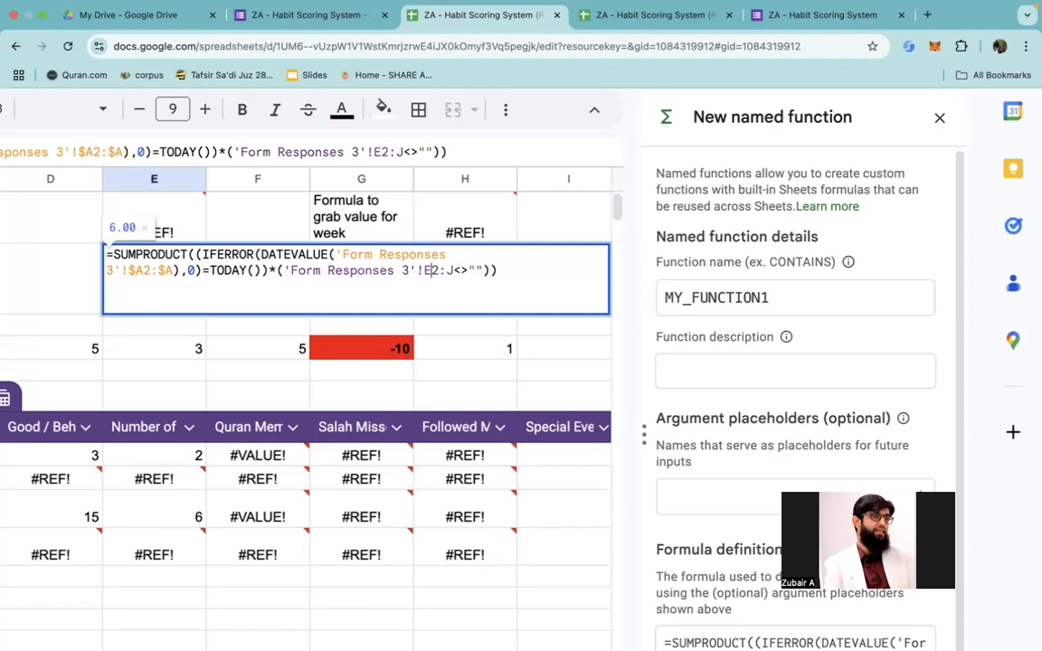
pyautogui.press('Return')
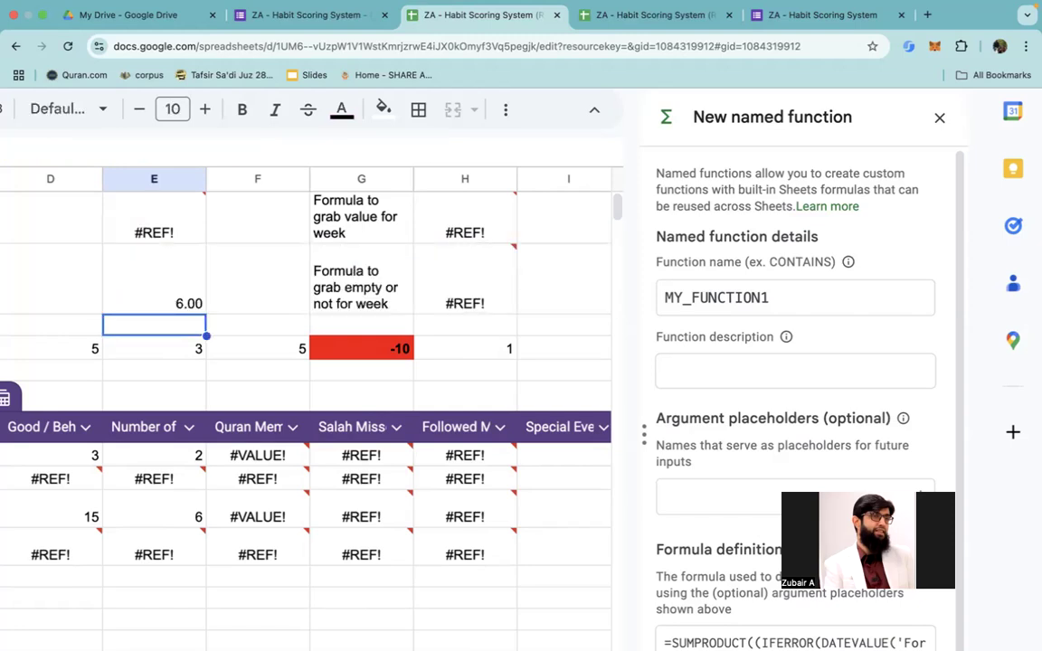
# Step: Copy the exact empty-or-not formula text from E2 into the Quran column's Daily Total in F8
pyautogui.click(154, 279)
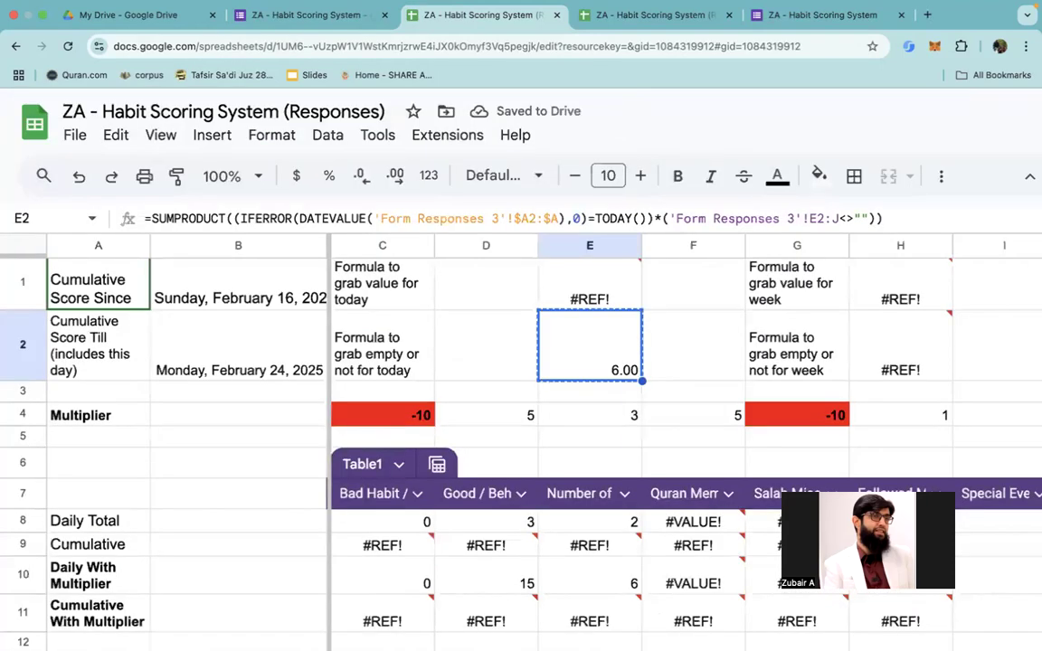
pyautogui.doubleClick(590, 352)
pyautogui.hotkey('ctrl', 'a')
pyautogui.press('super+c')
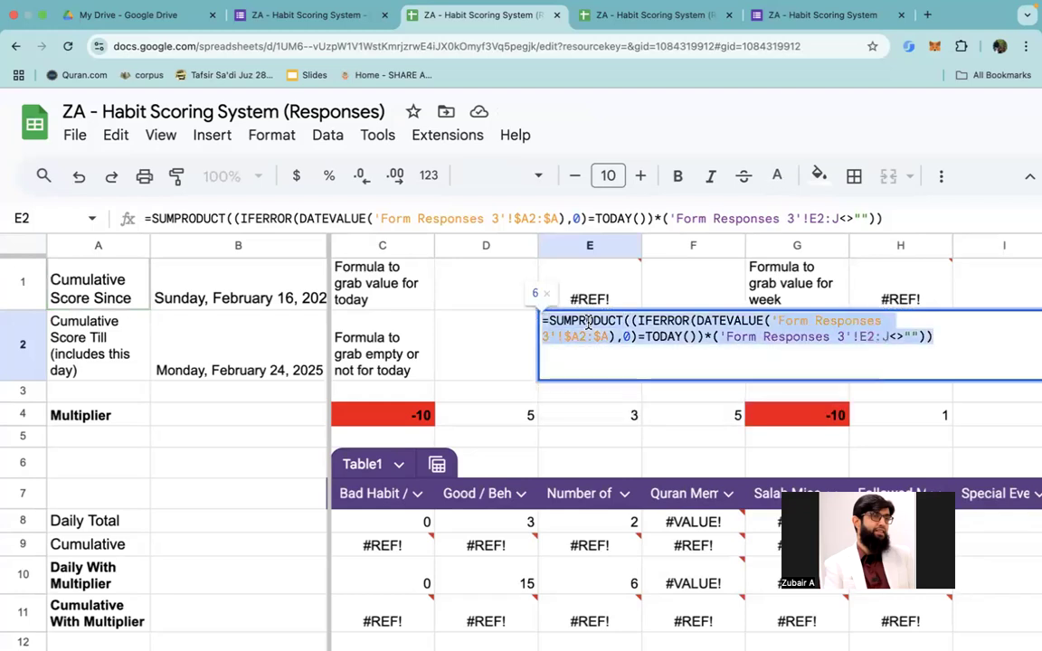
pyautogui.press('Escape')
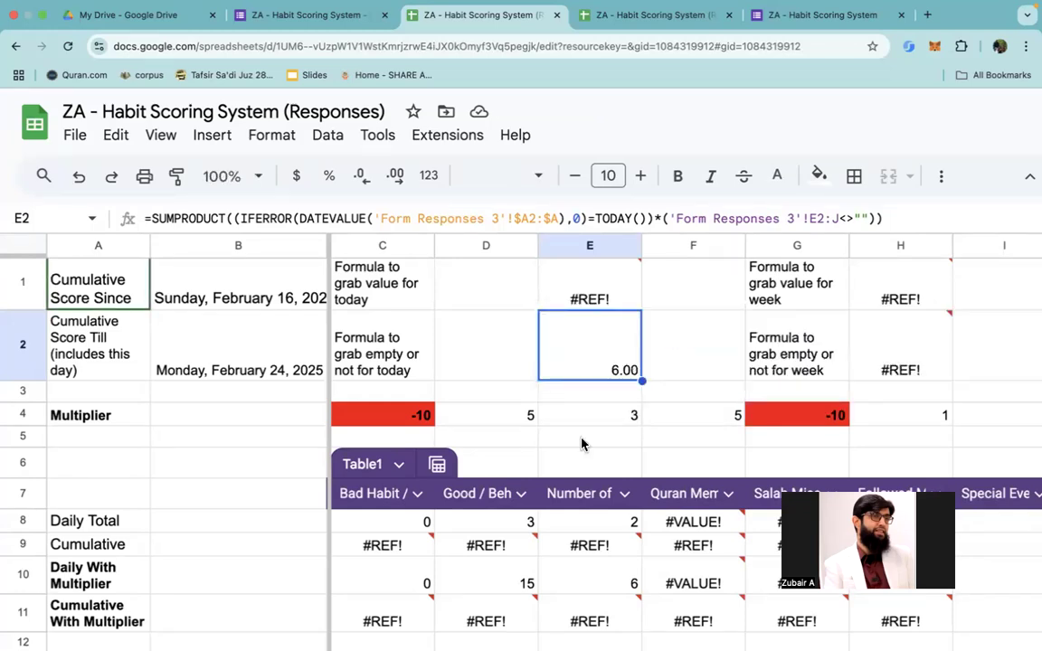
pyautogui.scroll(-2, 579, 452)
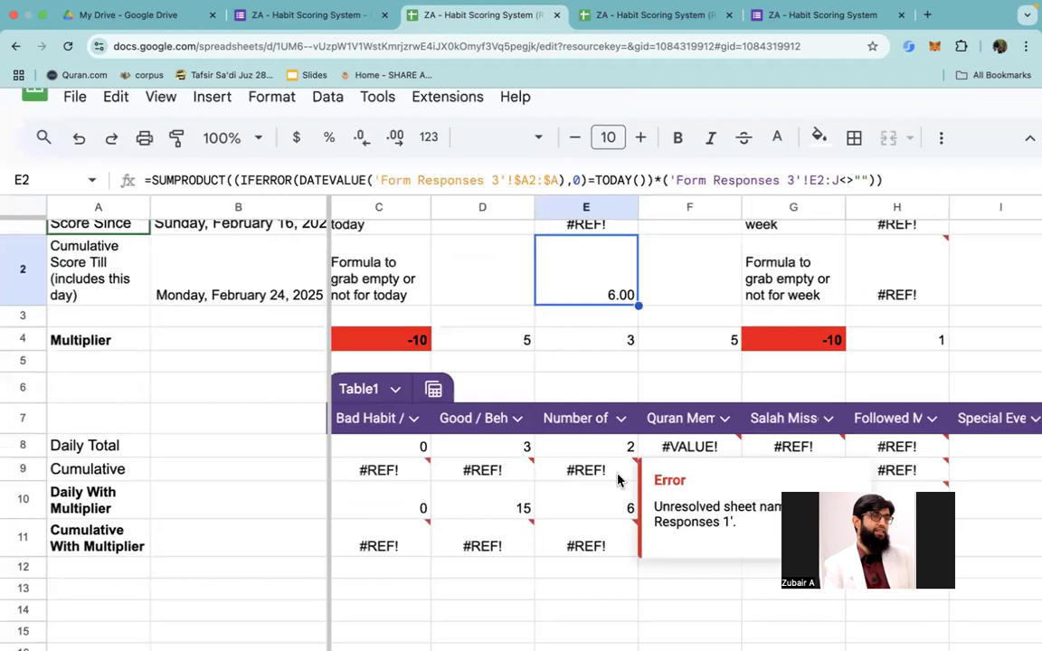
pyautogui.click(596, 478)
pyautogui.press('Right')
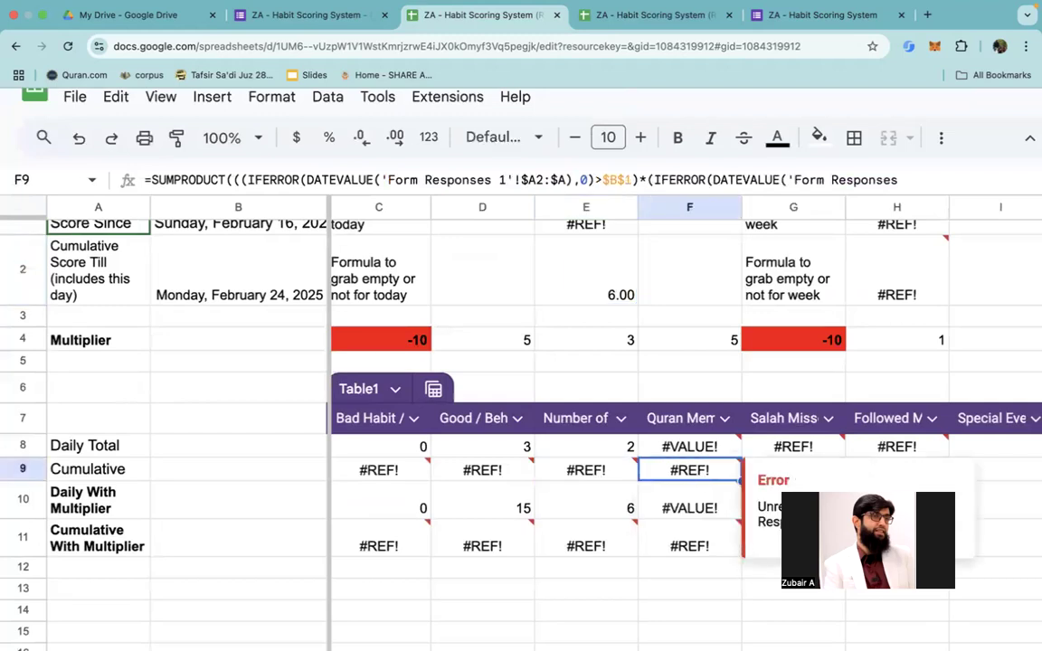
pyautogui.press('Up')
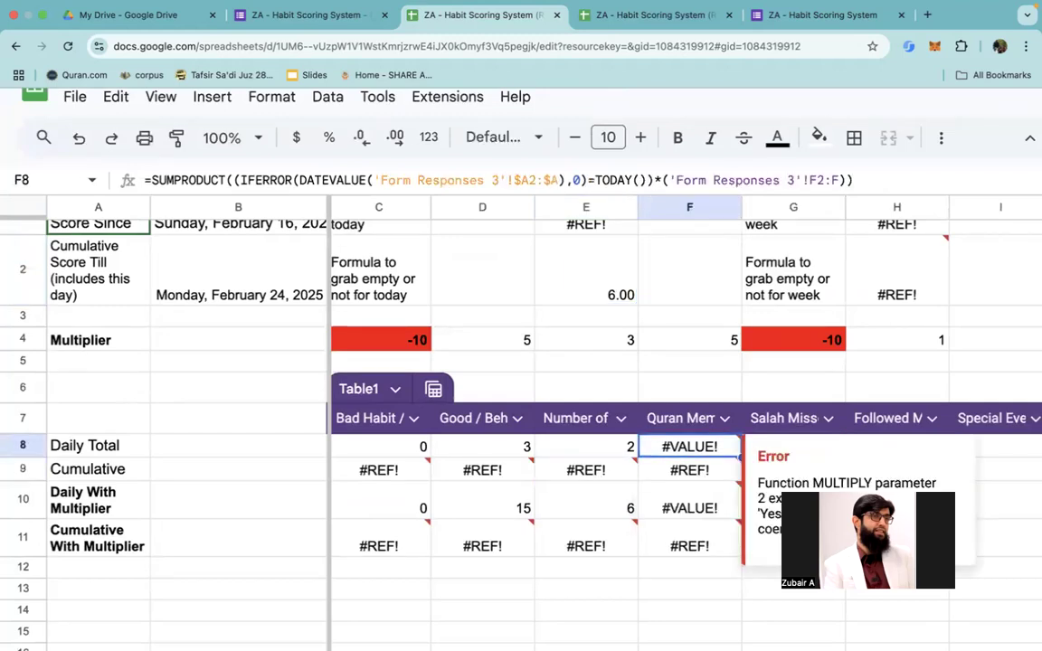
pyautogui.press('super+v')
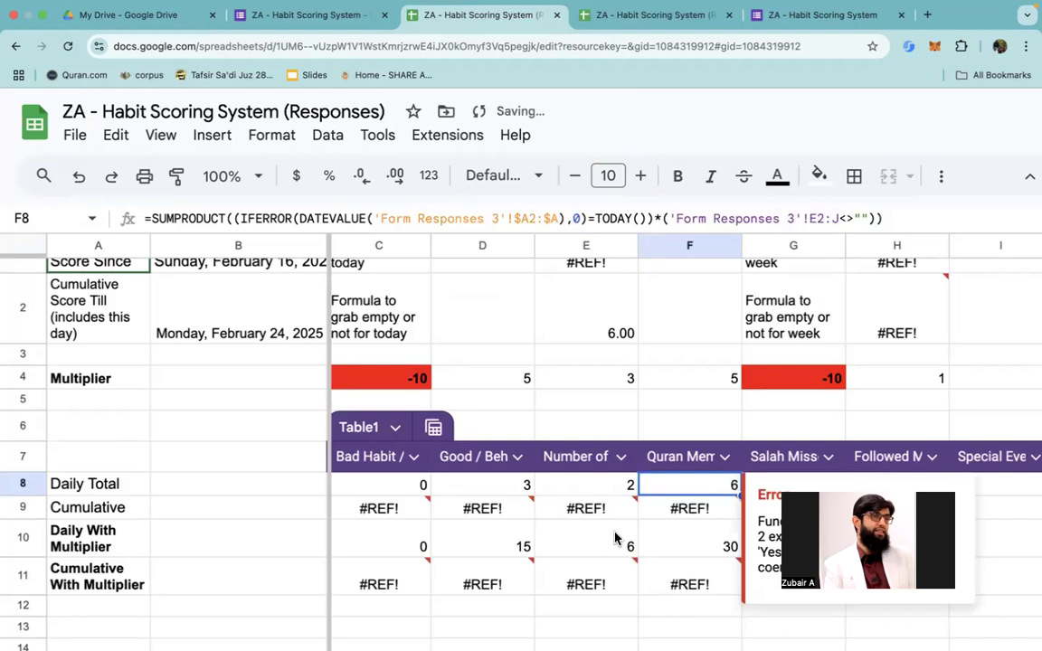
# Step: Change the counted Form Responses 3 range in F8's formula to F2:F and commit it
pyautogui.hscroll(2, 615, 537)
pyautogui.doubleClick(547, 479)
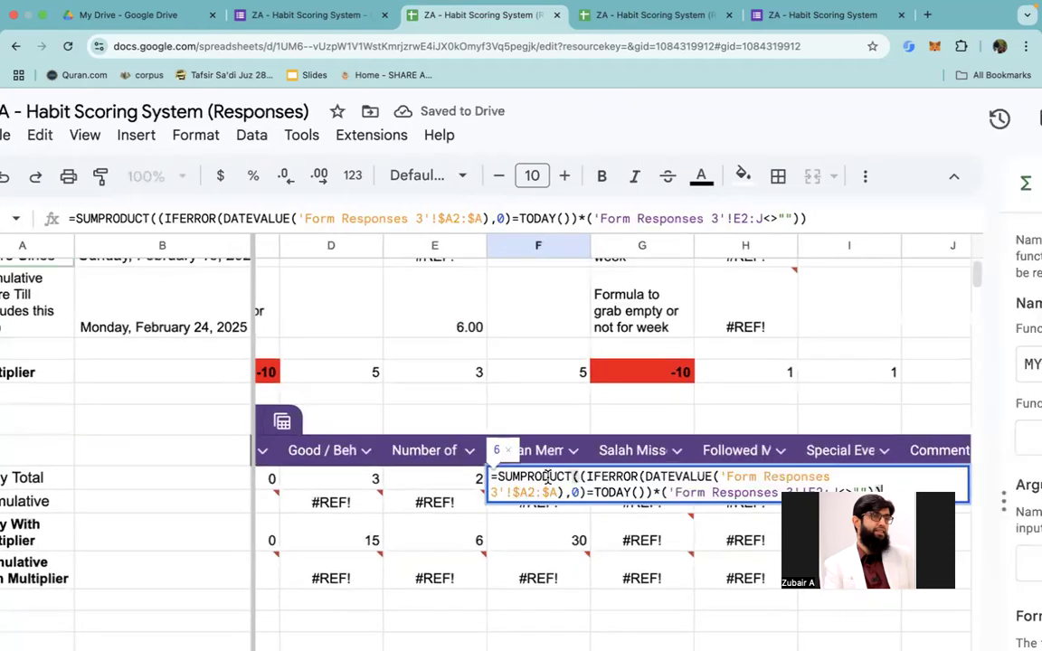
pyautogui.scroll(-1, 547, 478)
pyautogui.press('Left')
pyautogui.press('Left')
pyautogui.press('Left')
pyautogui.press('Left')
pyautogui.press('Left')
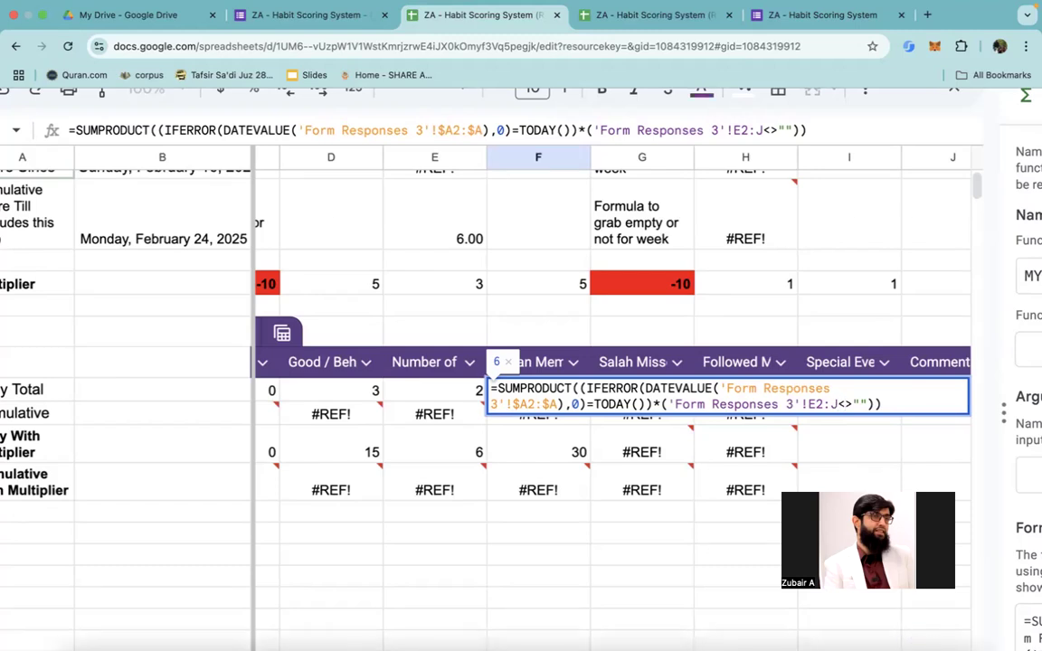
pyautogui.press('BackSpace')
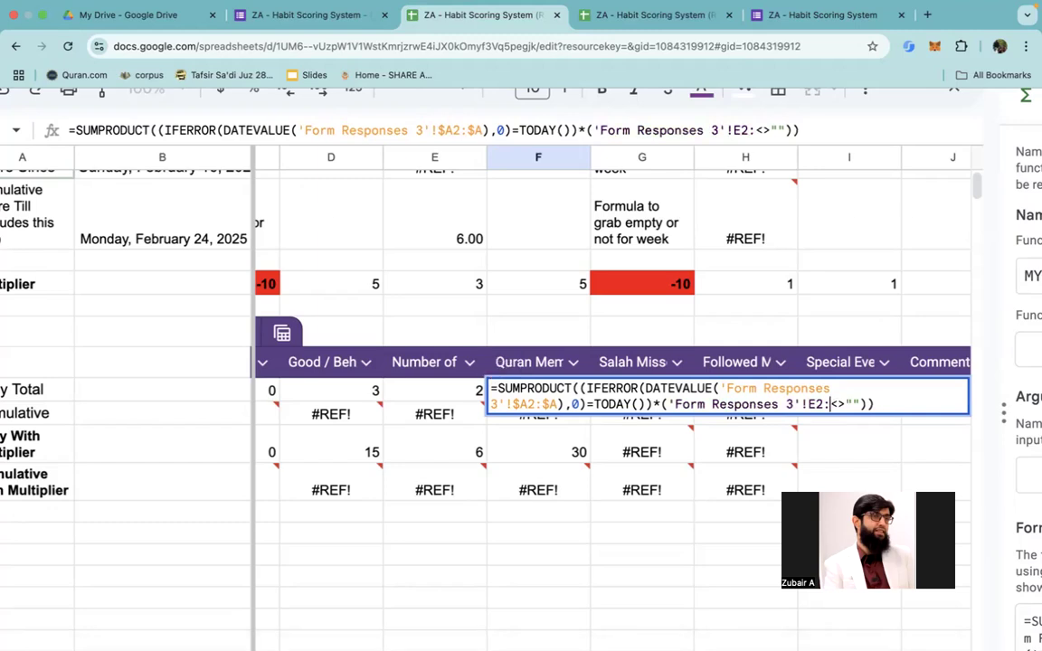
pyautogui.write('F')
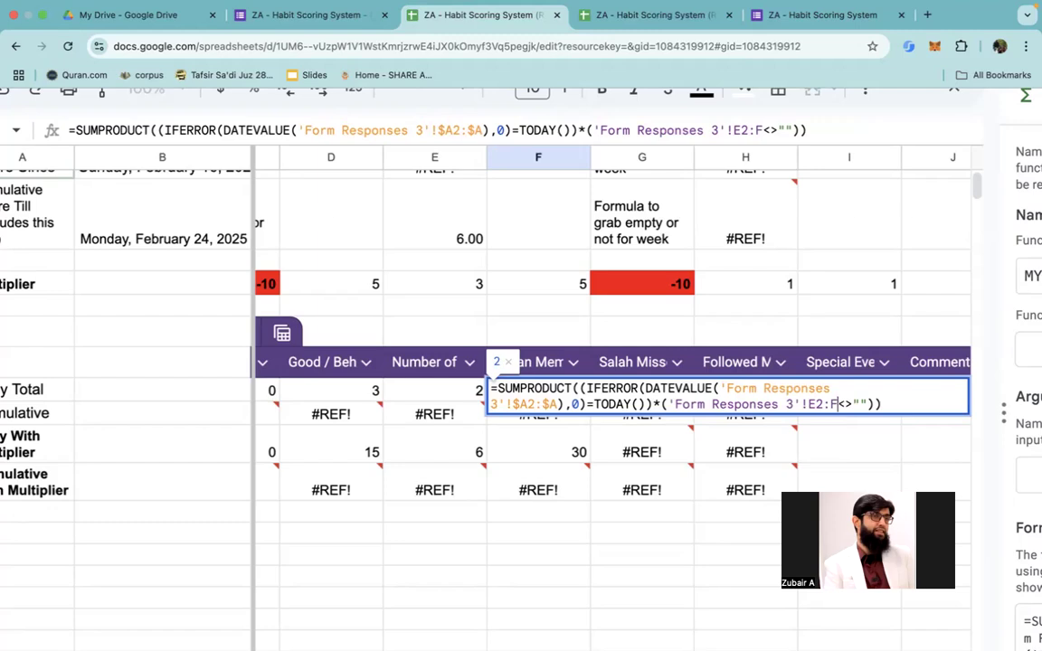
pyautogui.press('Left')
pyautogui.press('Left')
pyautogui.press('Left')
pyautogui.press('BackSpace')
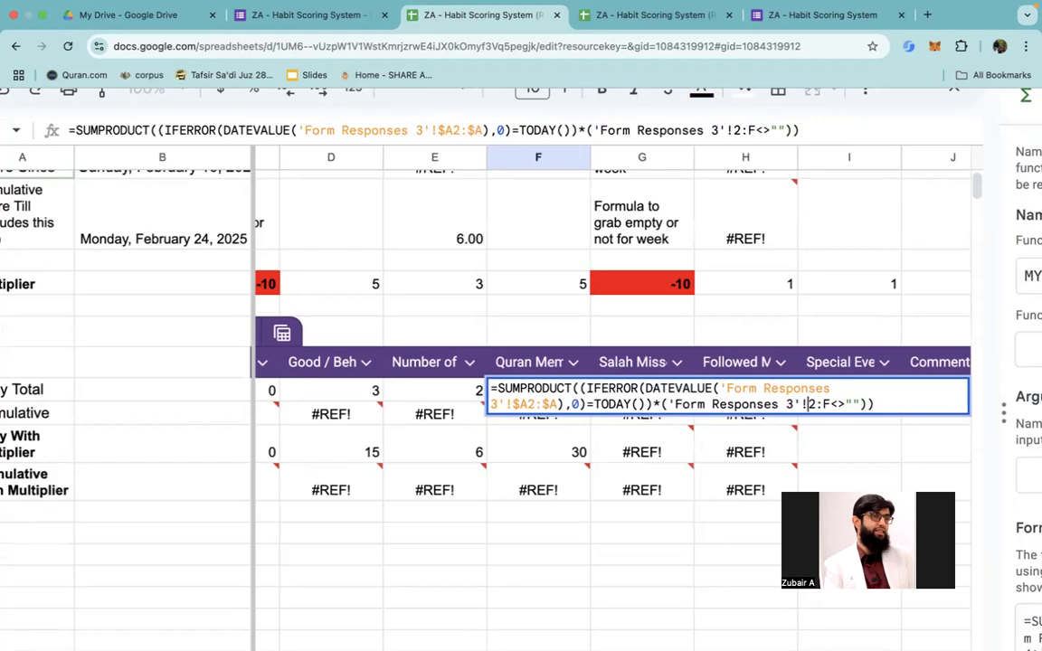
pyautogui.press('Return')
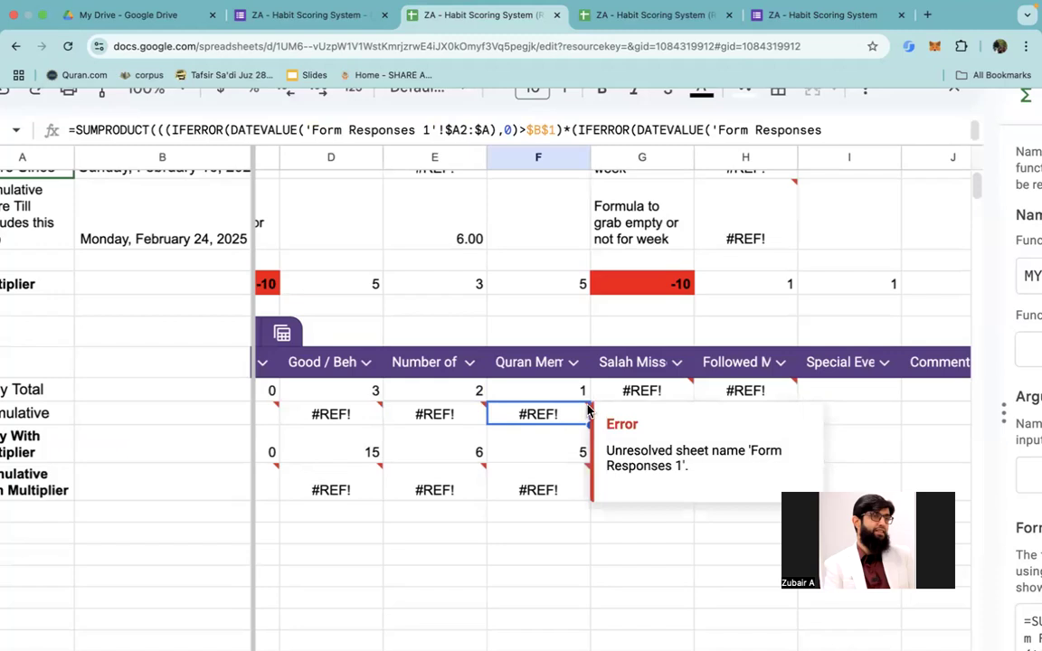
# Step: Examine the empty-or-not formula for today in E2 without changing it
pyautogui.scroll(2, 690, 260)
pyautogui.scroll(1, 690, 260)
pyautogui.hscroll(-1, 507, 379)
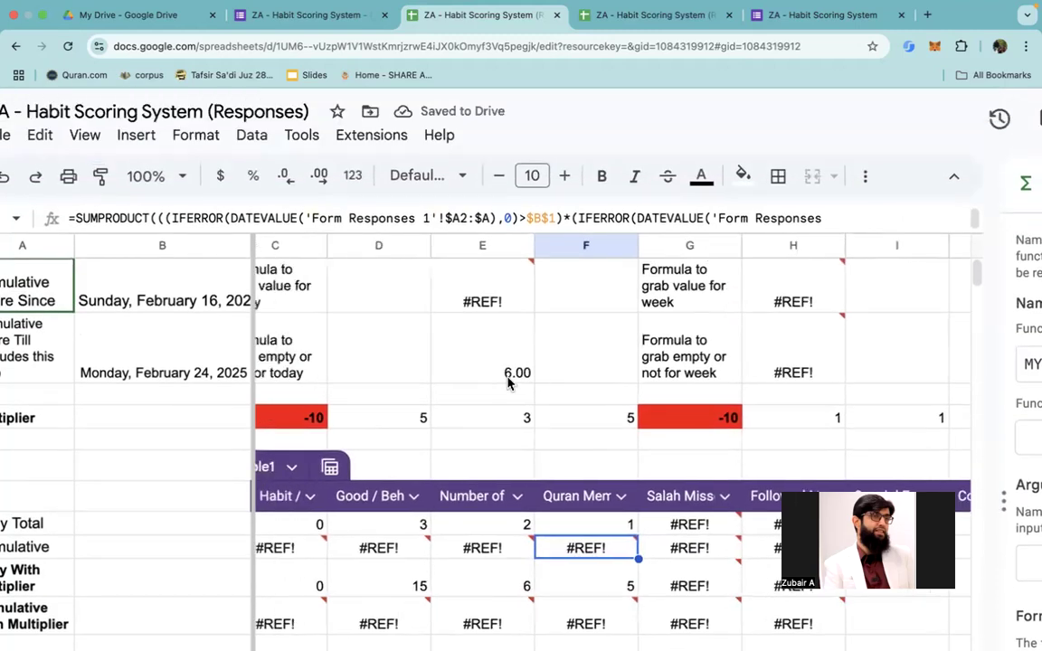
pyautogui.click(489, 367)
pyautogui.doubleClick(490, 367)
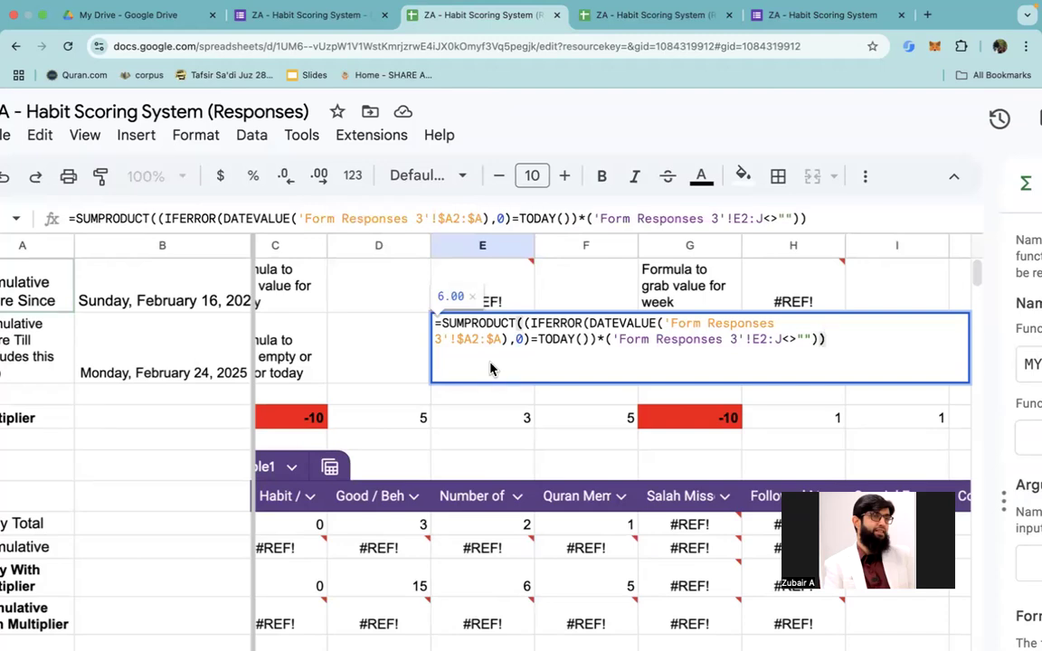
pyautogui.press('Left')
pyautogui.press('Left')
pyautogui.press('Left')
pyautogui.press('Left')
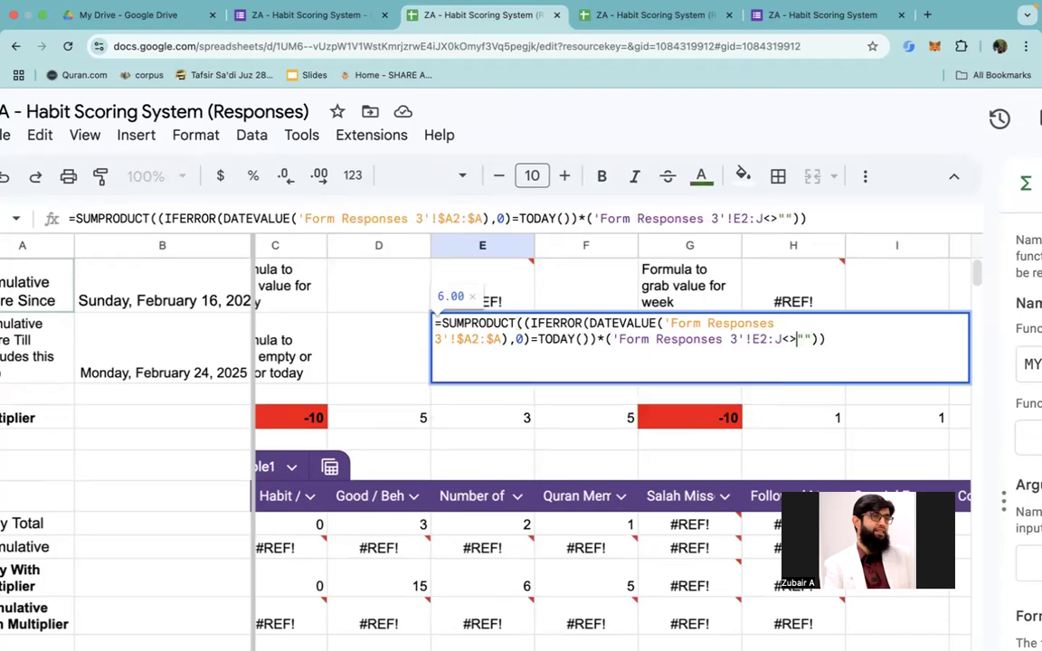
pyautogui.press('Escape')
# Step: Examine the empty-or-not formula for the week in H2, leaving it unedited
pyautogui.press('Right')
pyautogui.press('Right')
pyautogui.press('Right')
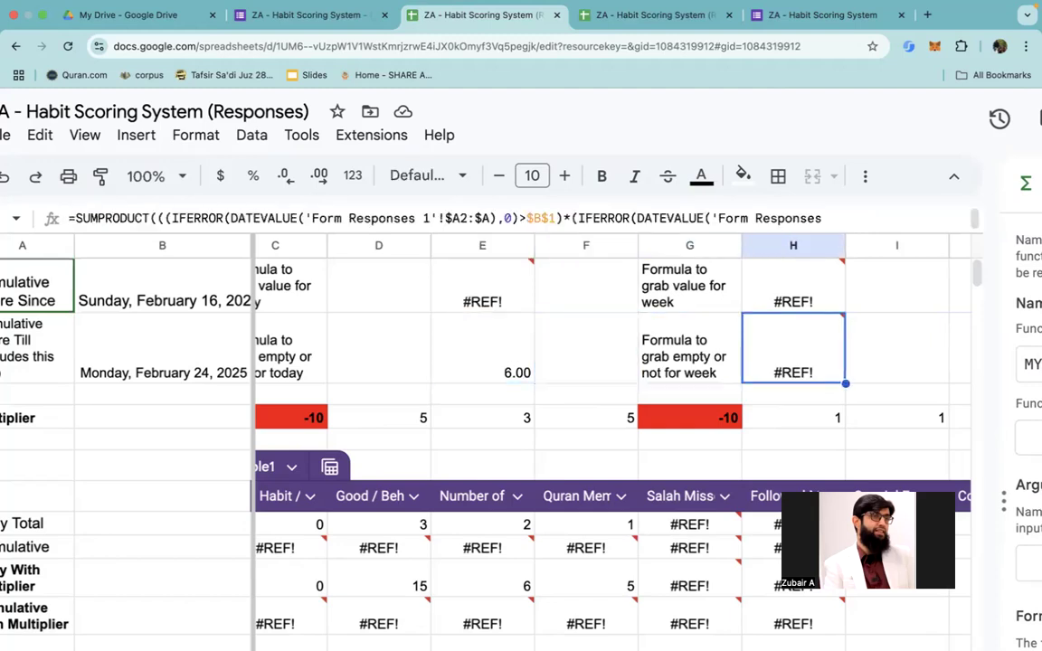
pyautogui.press('Return')
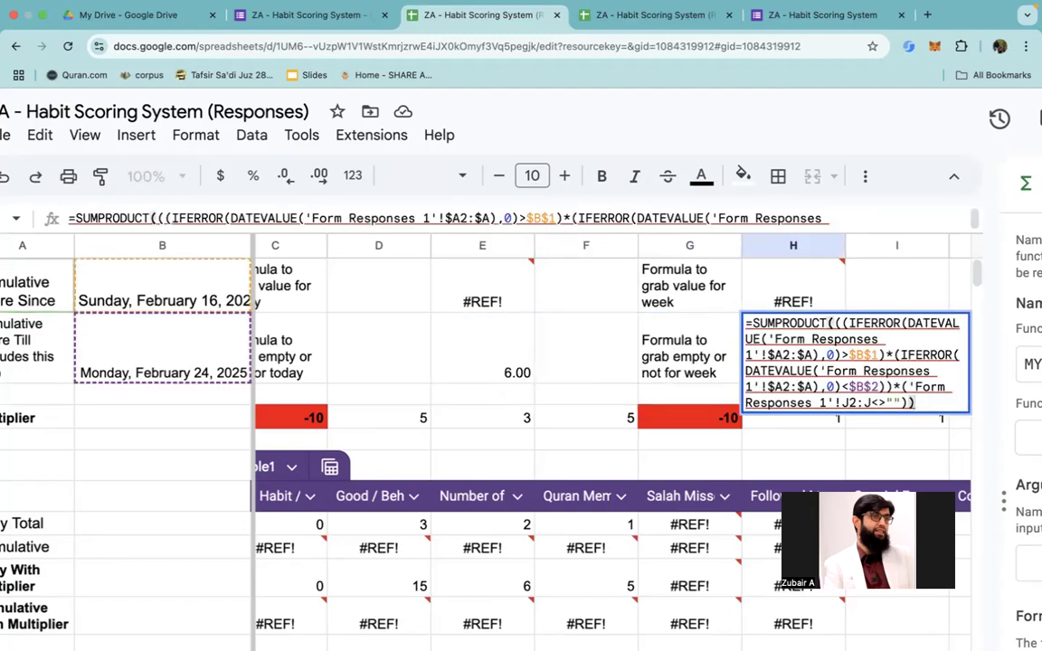
pyautogui.press('Escape')
pyautogui.press('Left')
pyautogui.press('Left')
pyautogui.press('Left')
pyautogui.press('Left')
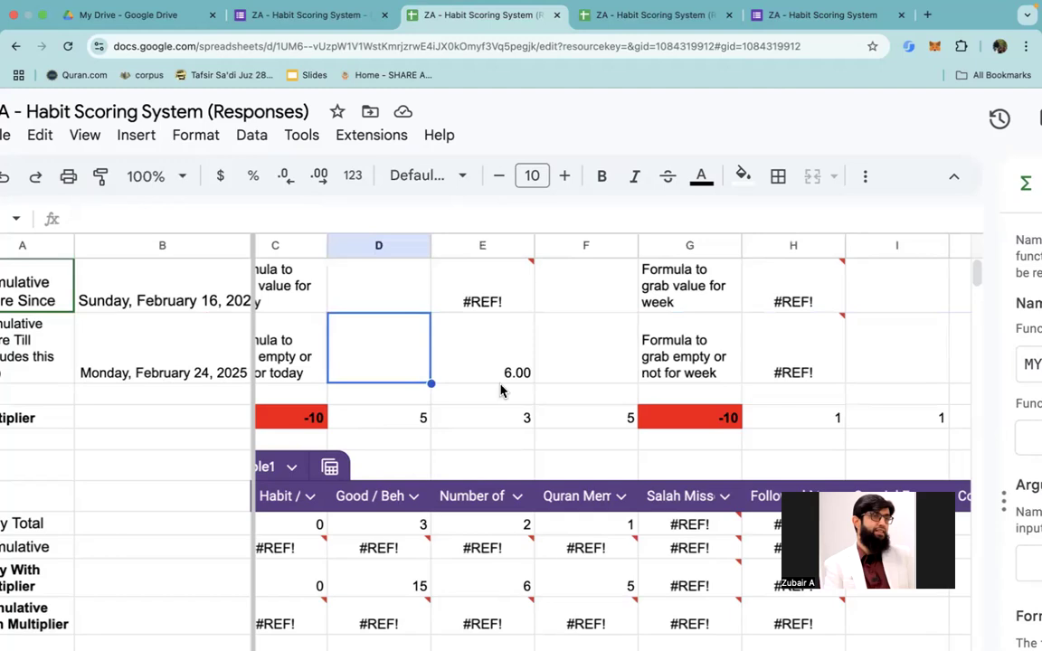
# Step: Check the non-empty count formula in the Quran column's Daily Total, F8
pyautogui.hscroll(-2, 573, 574)
pyautogui.scroll(-2, 573, 574)
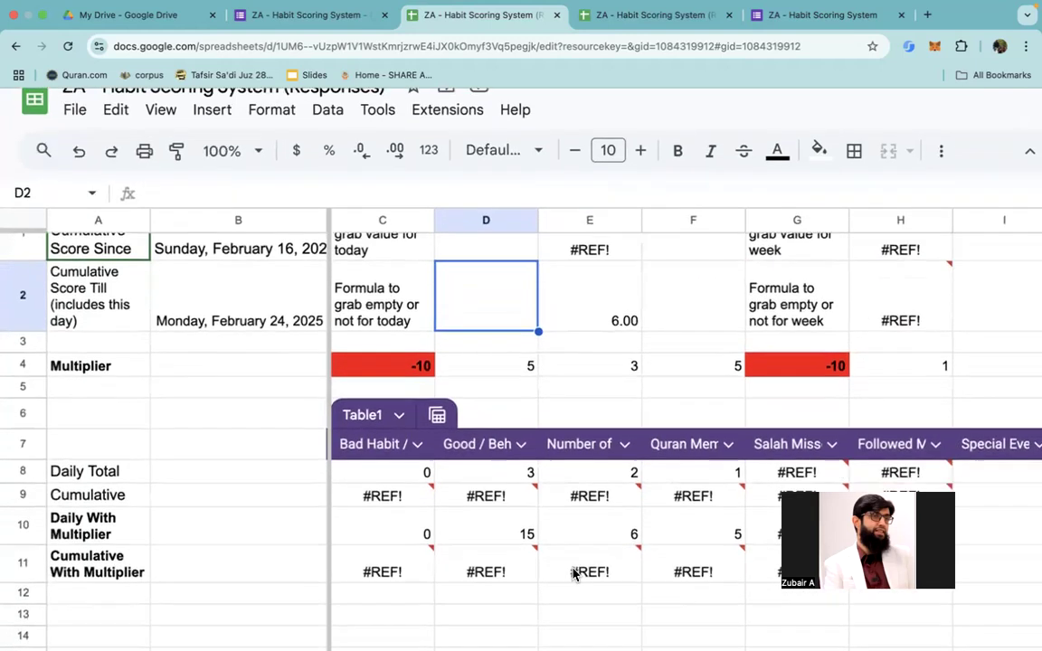
pyautogui.doubleClick(697, 434)
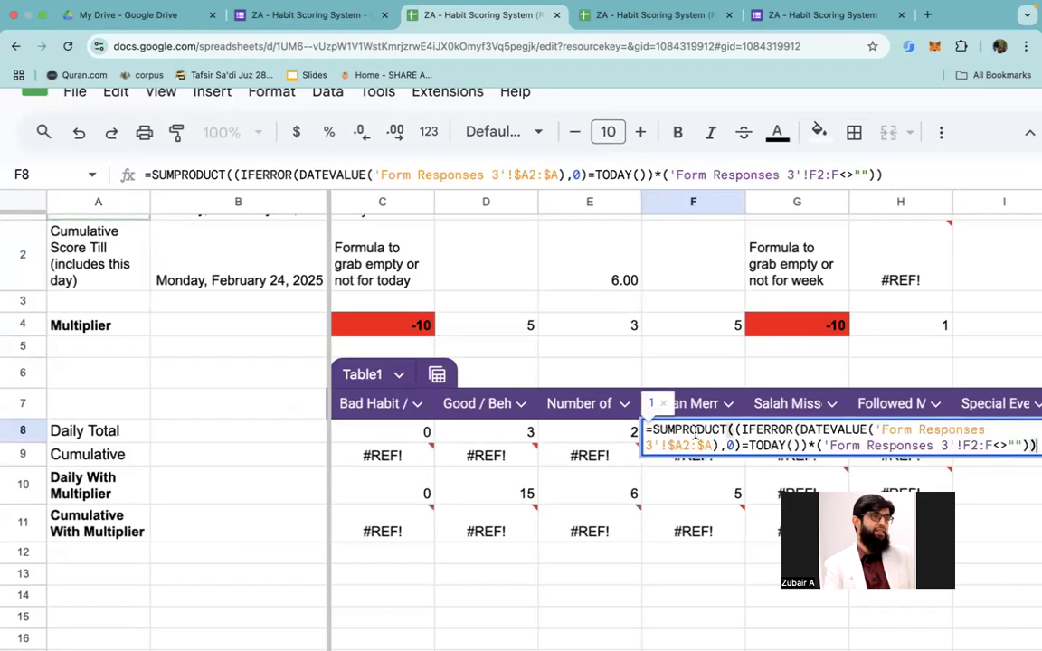
pyautogui.hscroll(2, 696, 436)
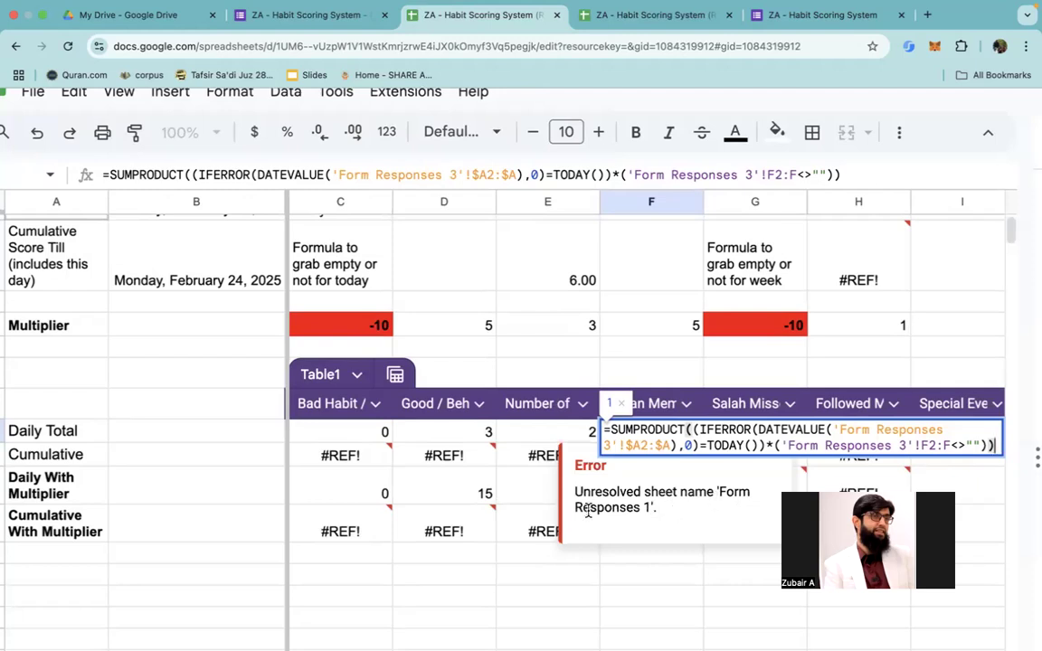
# Step: Copy the Form Responses 3 Daily Total formula from E8 into G8 and H8 for the Salah and Followed columns
pyautogui.click(529, 483)
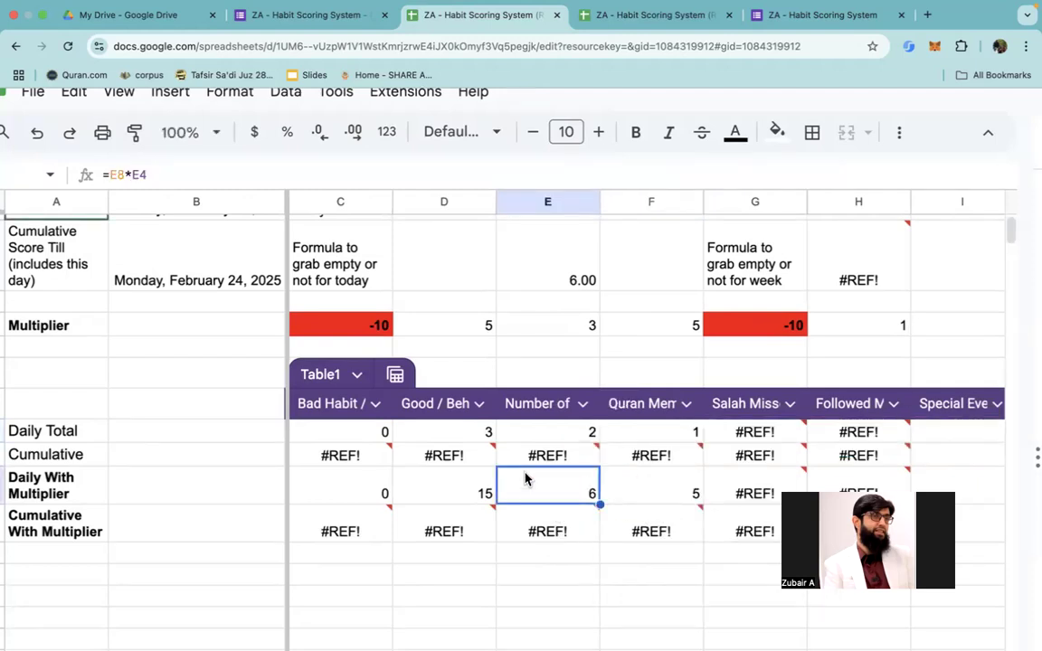
pyautogui.press('Up')
pyautogui.press('Up')
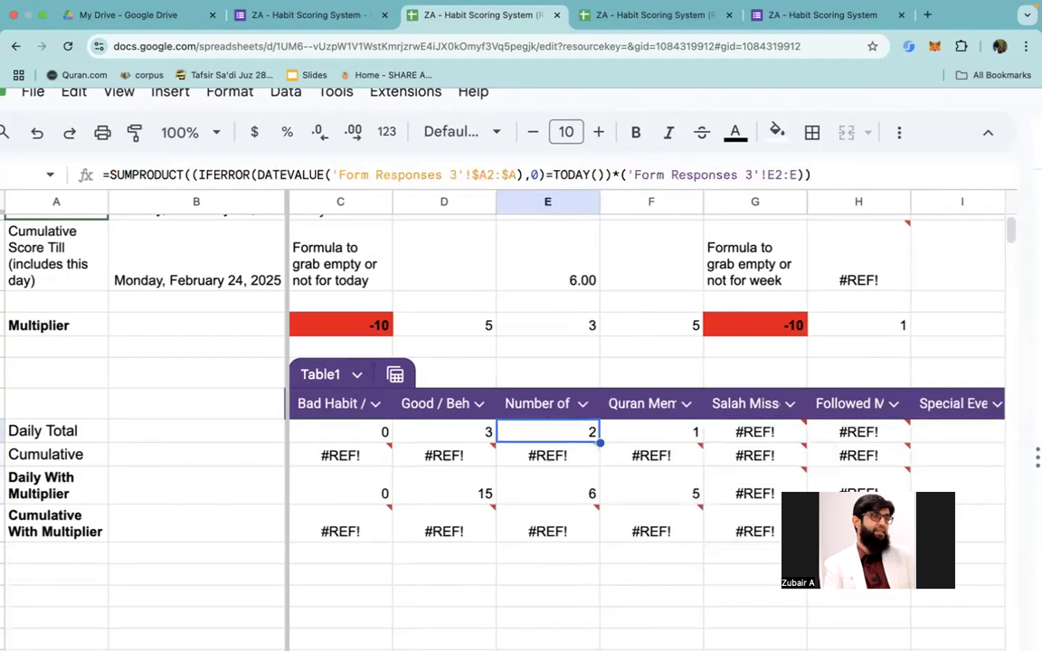
pyautogui.press('Right')
pyautogui.press('Right')
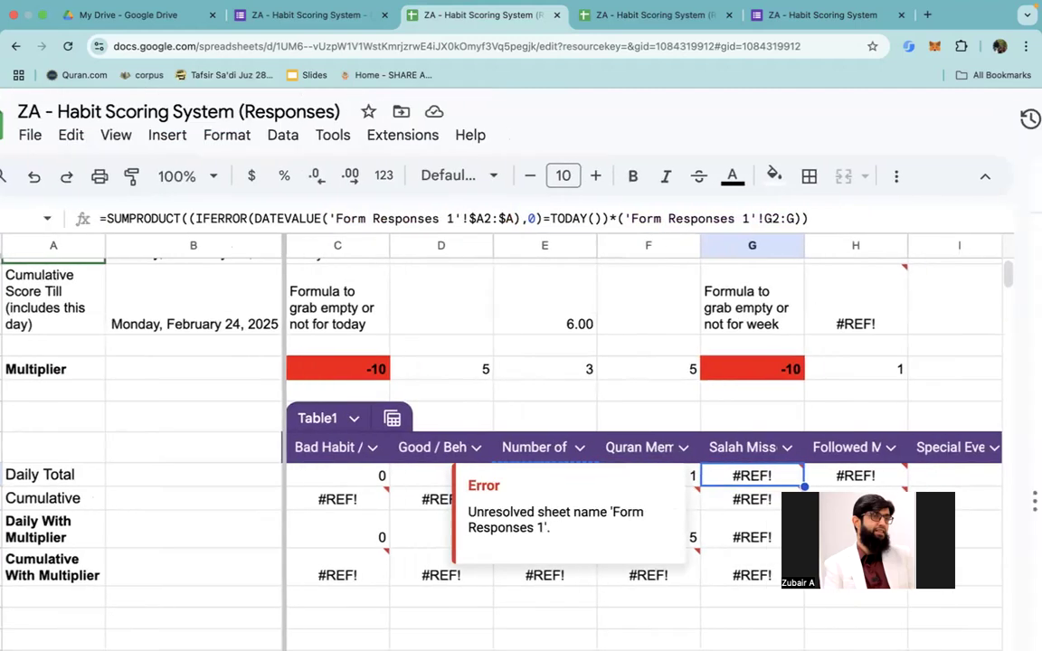
pyautogui.write("=SUMPRODUCT((IFERROR(DATEVALUE('Form Responses 3'!$A2:$A),0)=TODAY())*('Form Responses 3'!G2:G))")
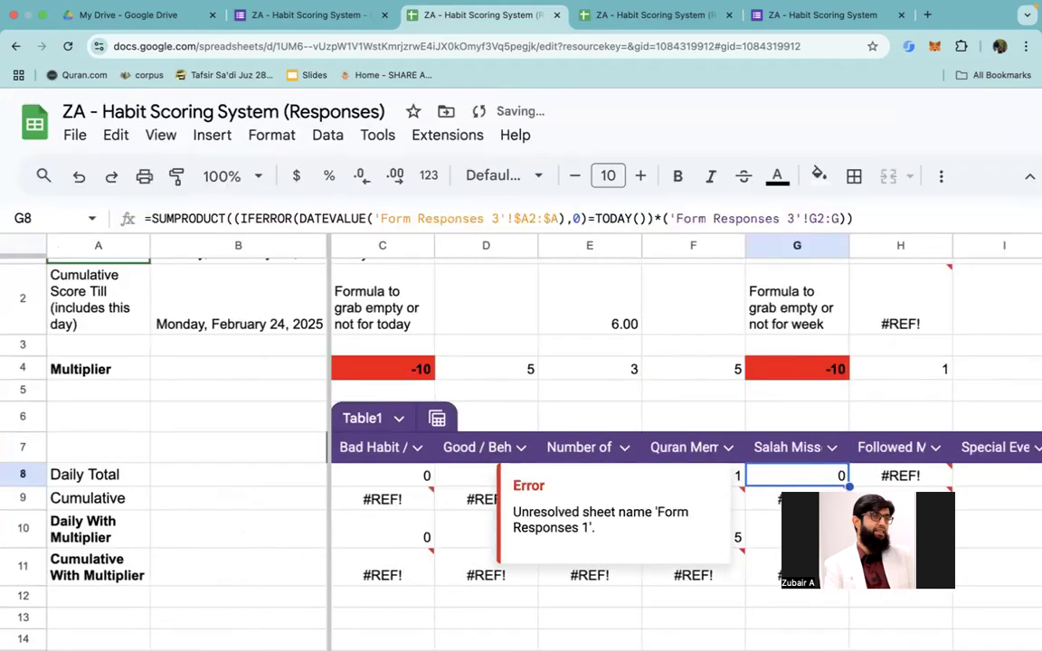
pyautogui.hscroll(1, 686, 481)
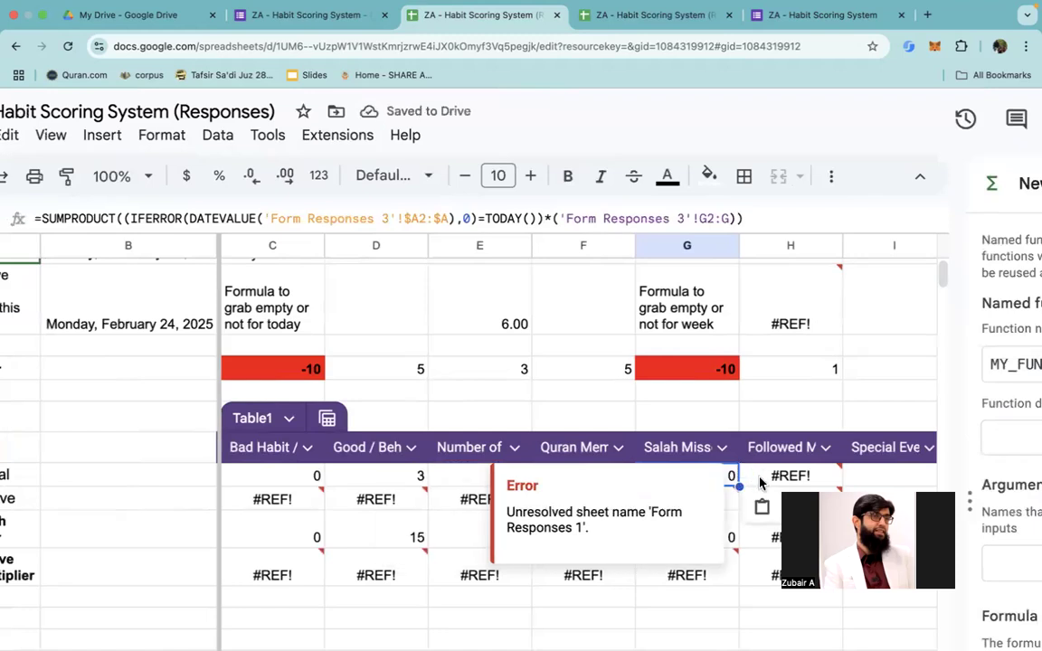
pyautogui.press('Right')
pyautogui.press('super+v')
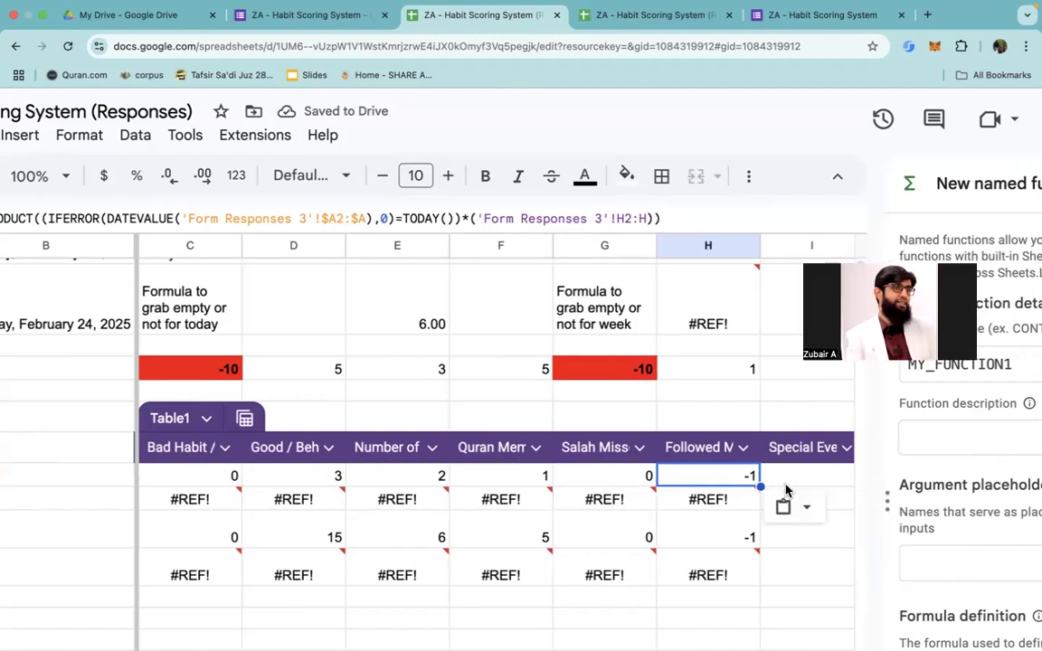
# Step: Enter 2 manually as the Daily Total of the Special Events column in I8
pyautogui.doubleClick(785, 477)
pyautogui.write('2')
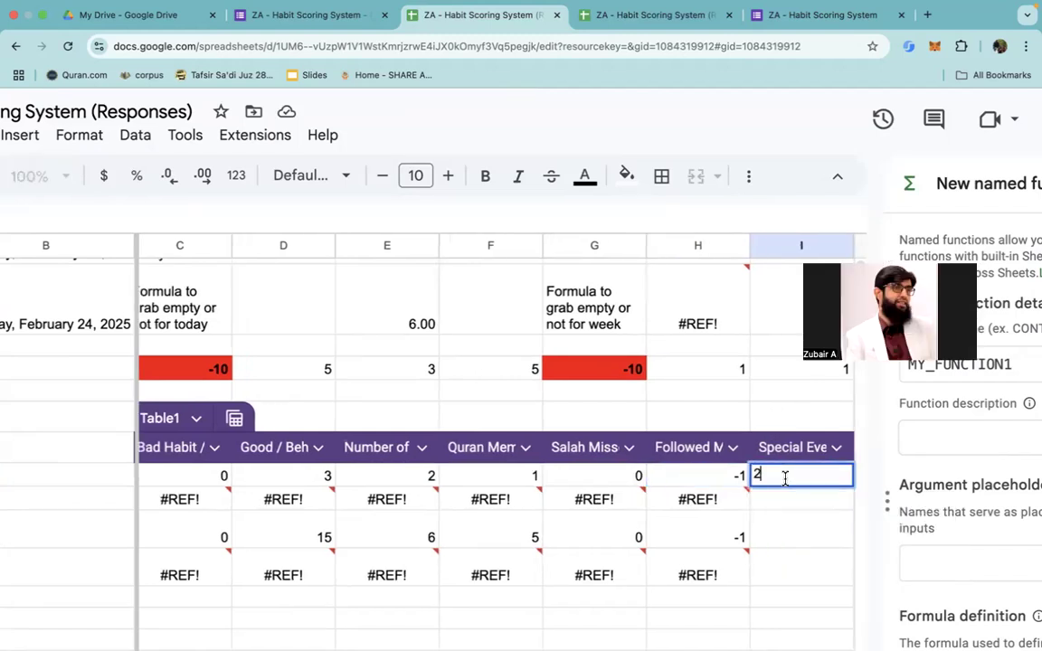
pyautogui.press('Return')
pyautogui.hscroll(3, 797, 537)
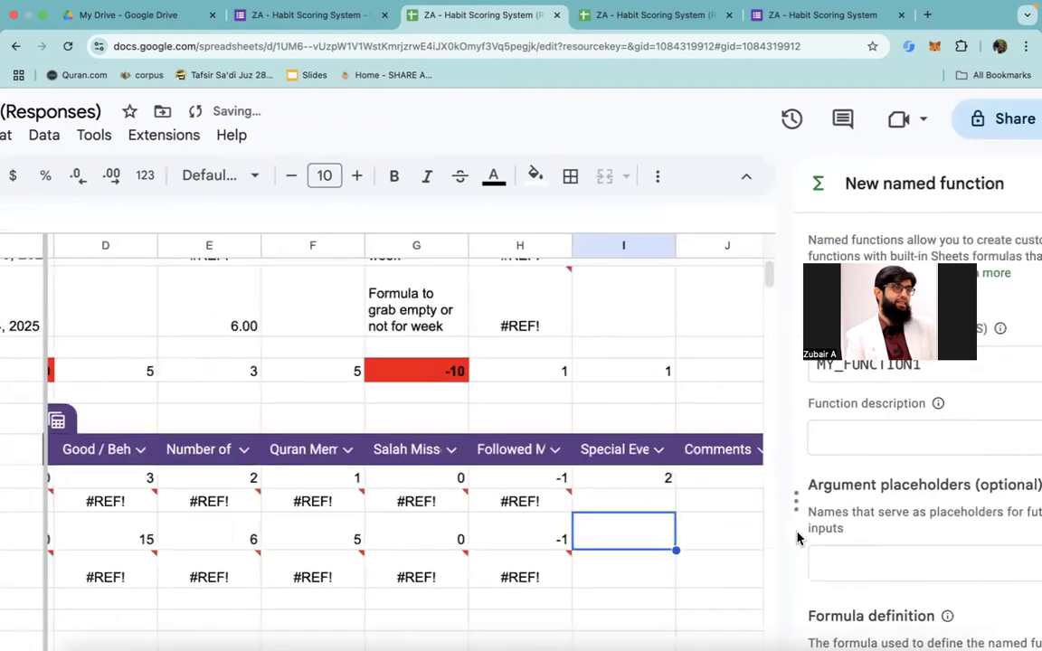
# Step: Review the Daily Total and multiplier rows across all habit columns, including the Comments cell J8
pyautogui.hscroll(3, 797, 537)
pyautogui.click(546, 485)
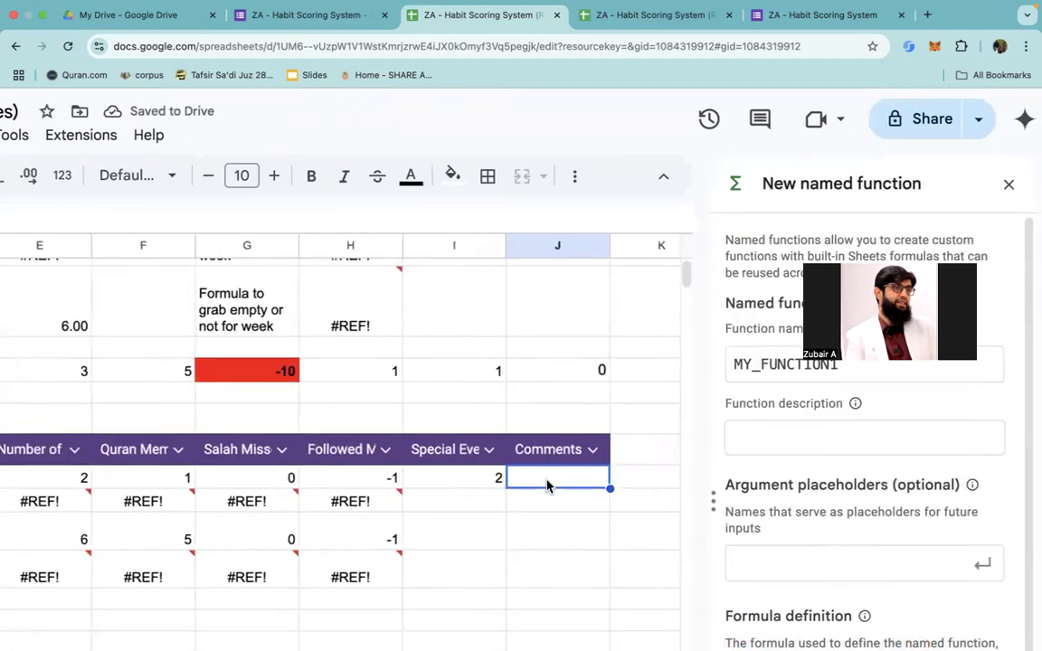
pyautogui.hscroll(-6, 546, 486)
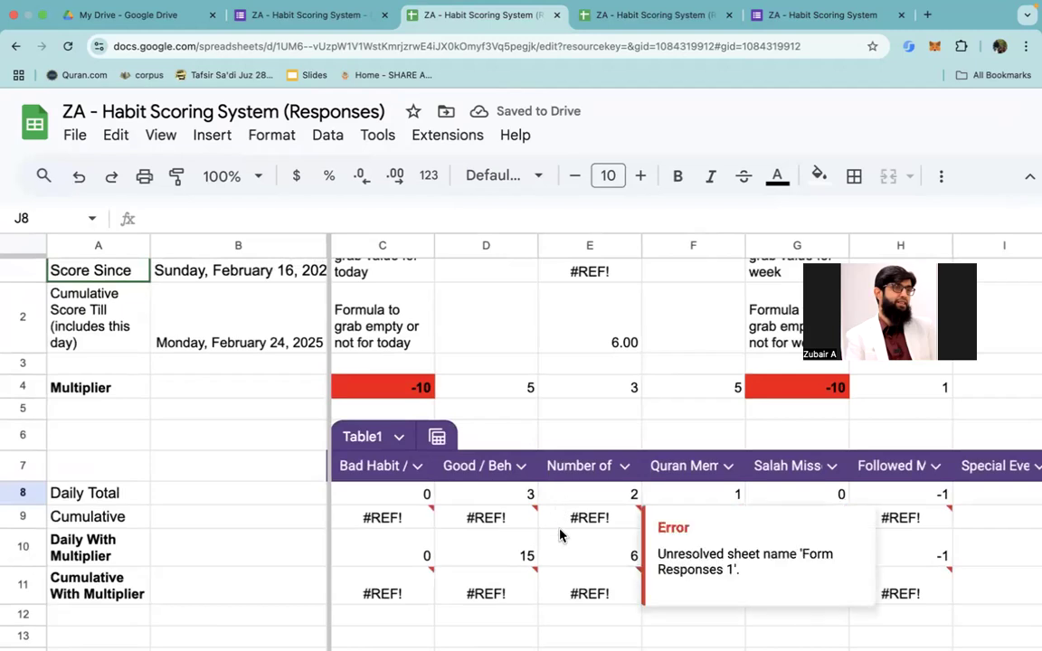
pyautogui.hscroll(3, 615, 551)
pyautogui.hscroll(1, 615, 552)
pyautogui.hscroll(-4, 614, 552)
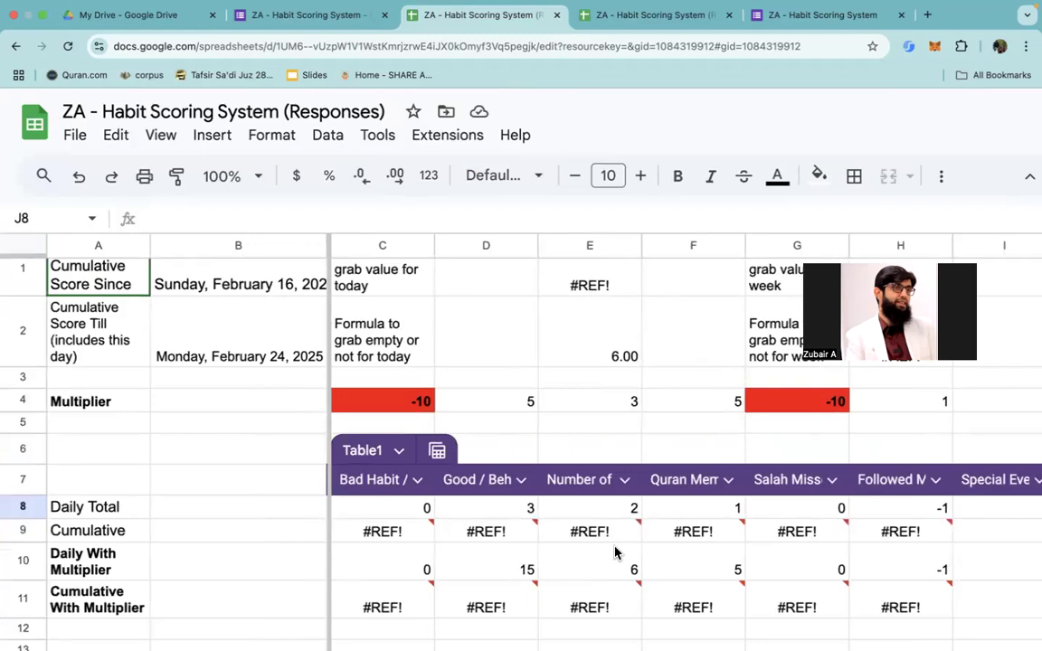
pyautogui.scroll(-3, 614, 552)
pyautogui.scroll(-1, 614, 552)
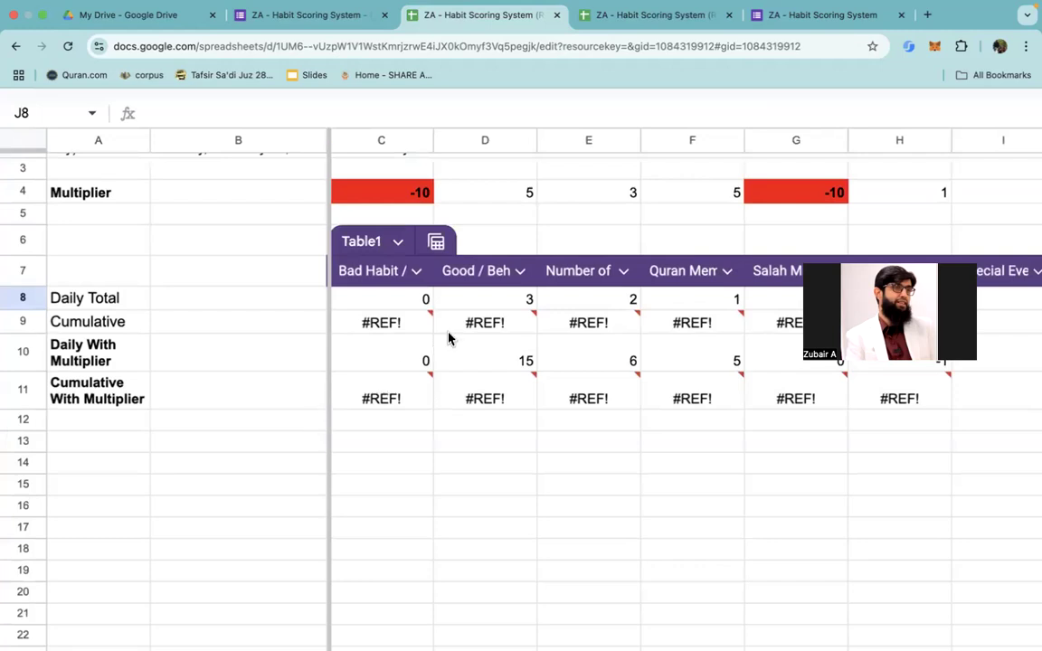
# Step: Inspect the Bad Habit column's Daily With Multiplier formula in C10 against the Multiplier row
pyautogui.moveTo(440, 339)
pyautogui.click(413, 367)
pyautogui.scroll(5, 412, 367)
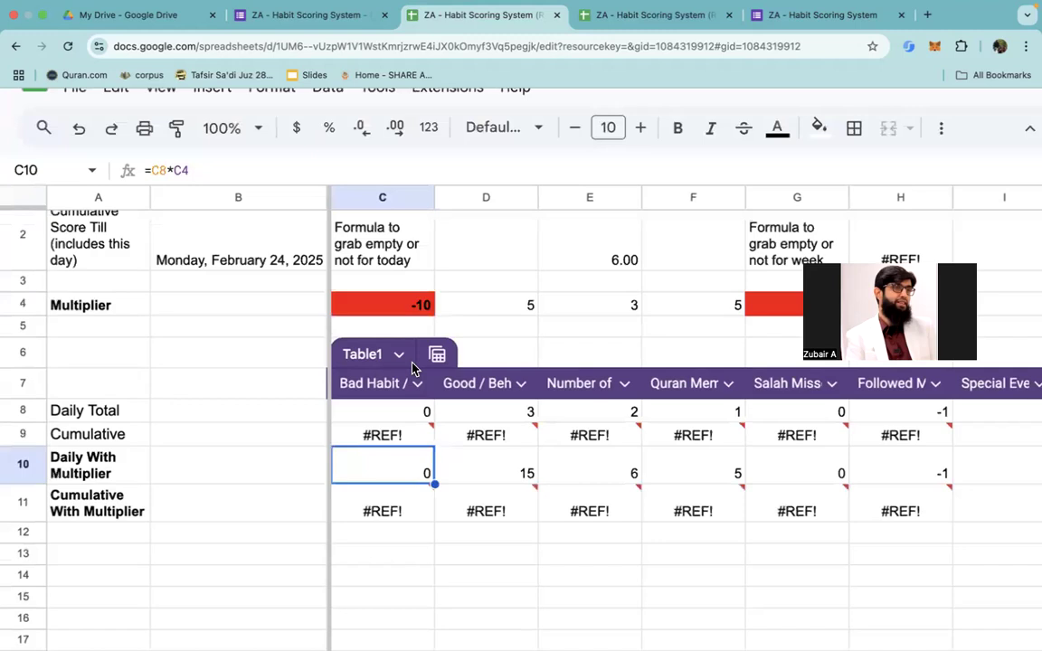
pyautogui.scroll(-2, 412, 366)
pyautogui.scroll(3, 412, 367)
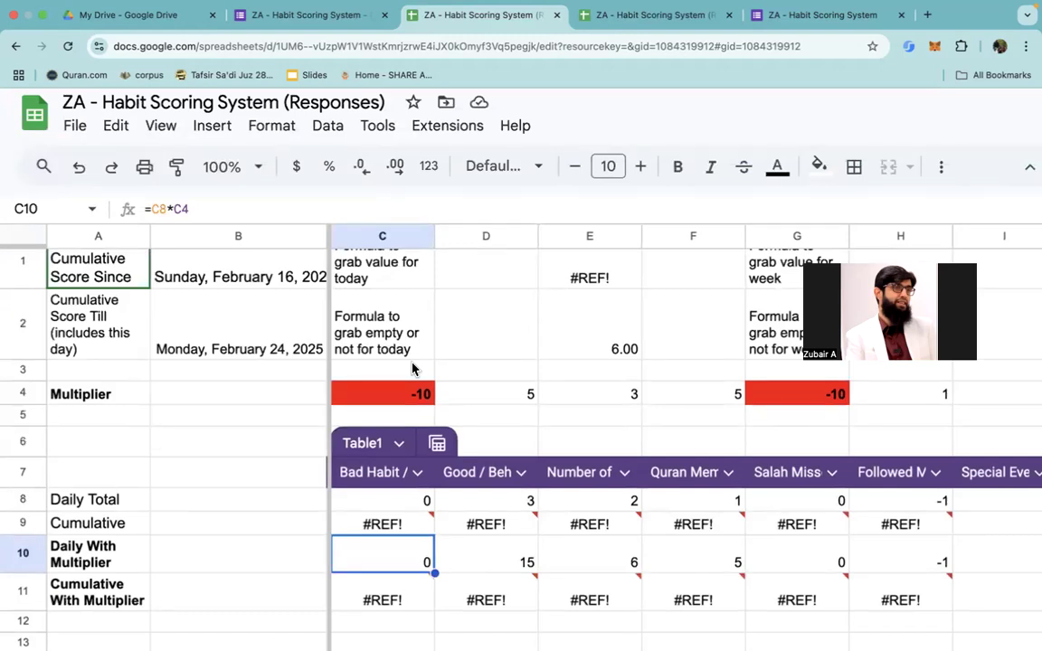
# Step: Switch to the Dashboard sheet and view the daily balance and score section
pyautogui.scroll(-5, 411, 368)
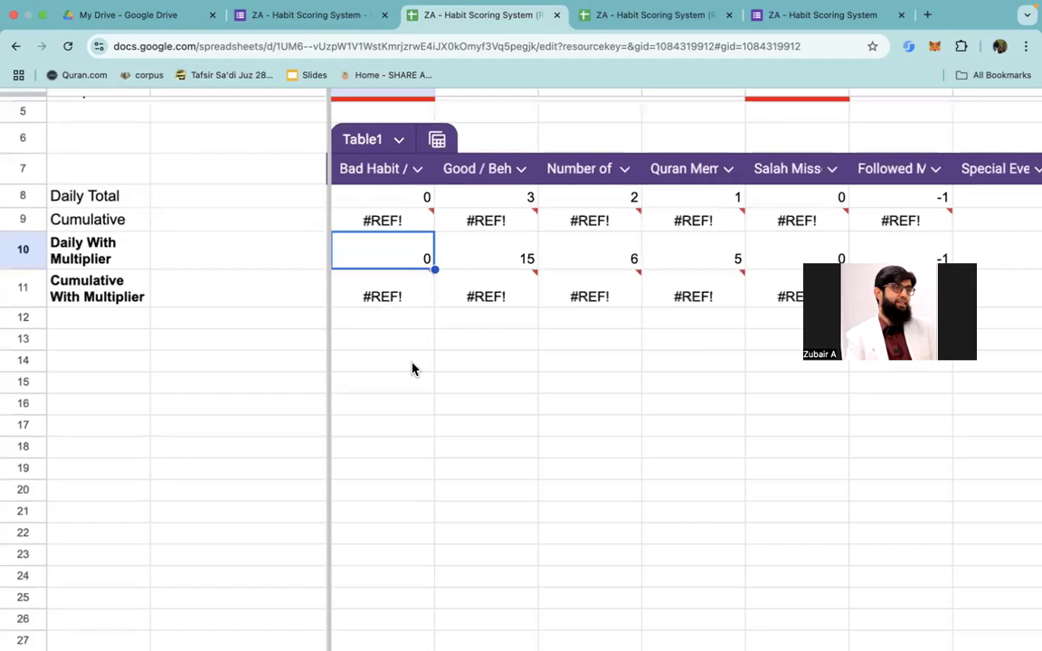
pyautogui.scroll(-5, 412, 368)
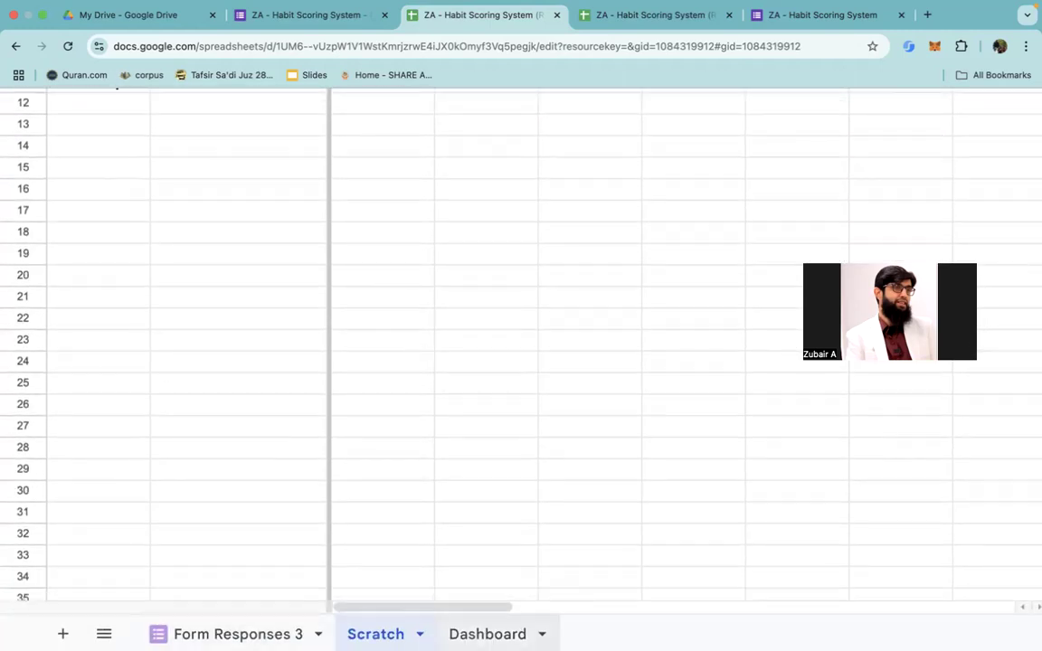
pyautogui.click(487, 634)
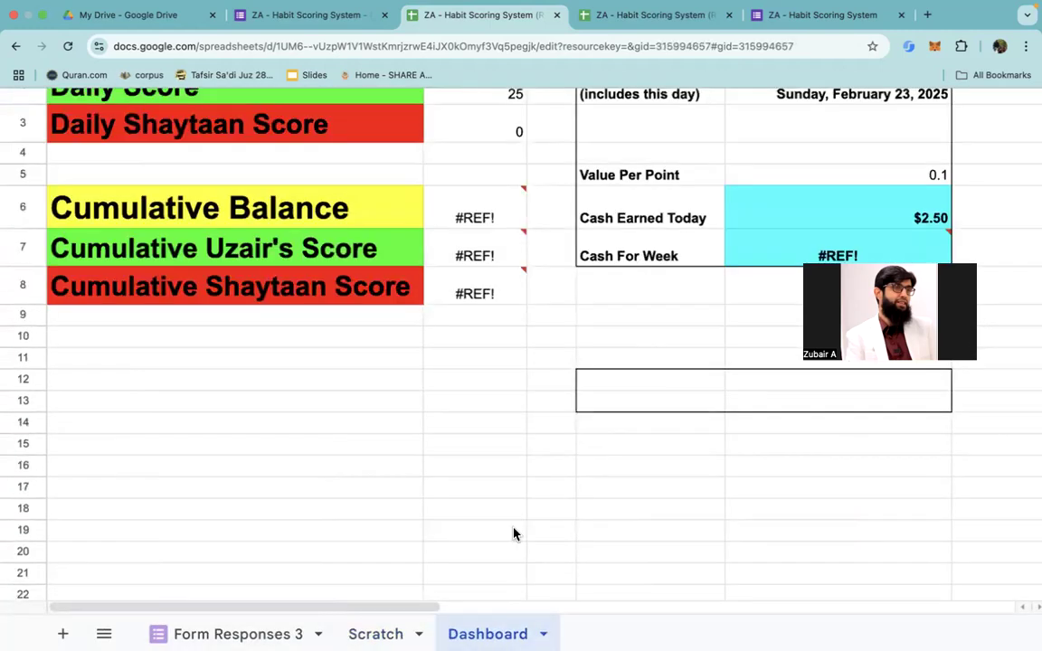
pyautogui.scroll(4, 514, 532)
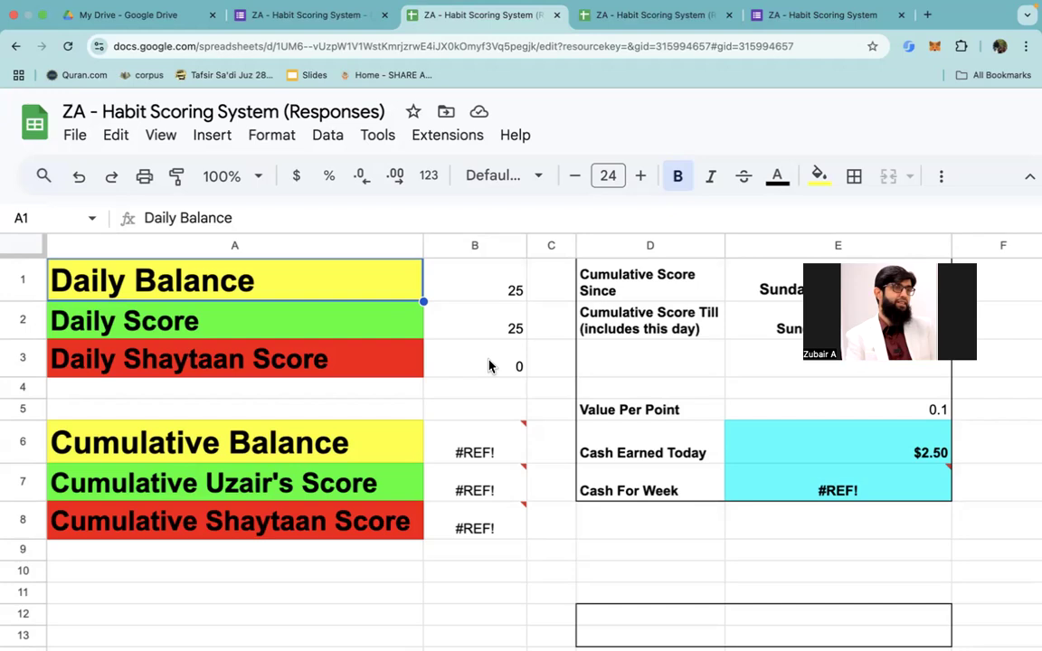
# Step: Inspect the Dashboard formulas behind Daily Balance, Daily Score and Daily Shaytaan Score in B1 to B3
pyautogui.click(475, 299)
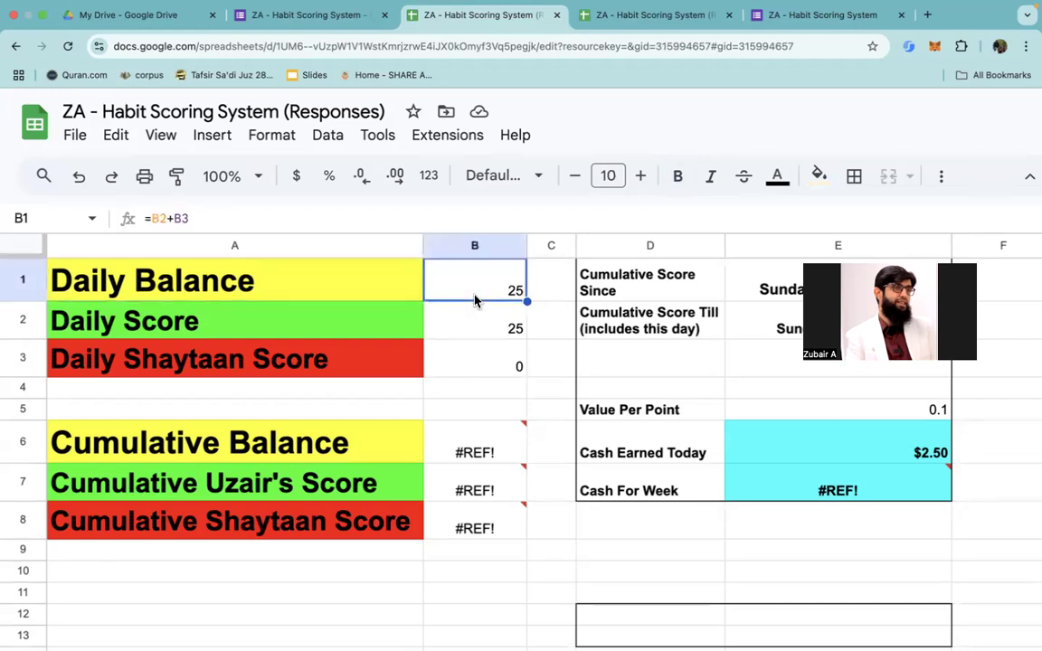
pyautogui.click(479, 324)
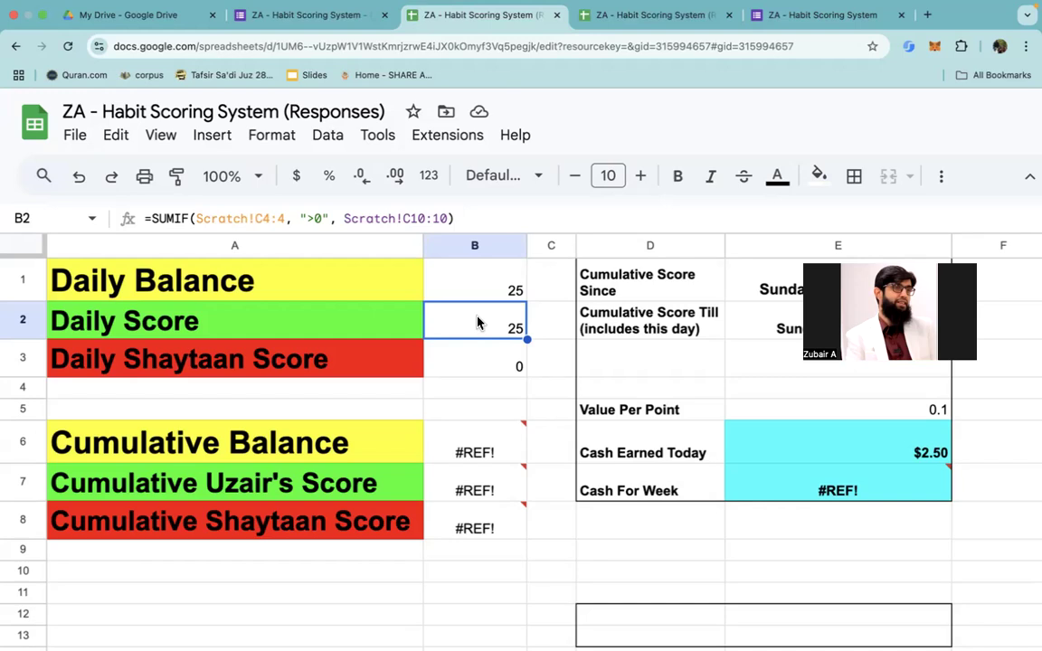
pyautogui.press('Down')
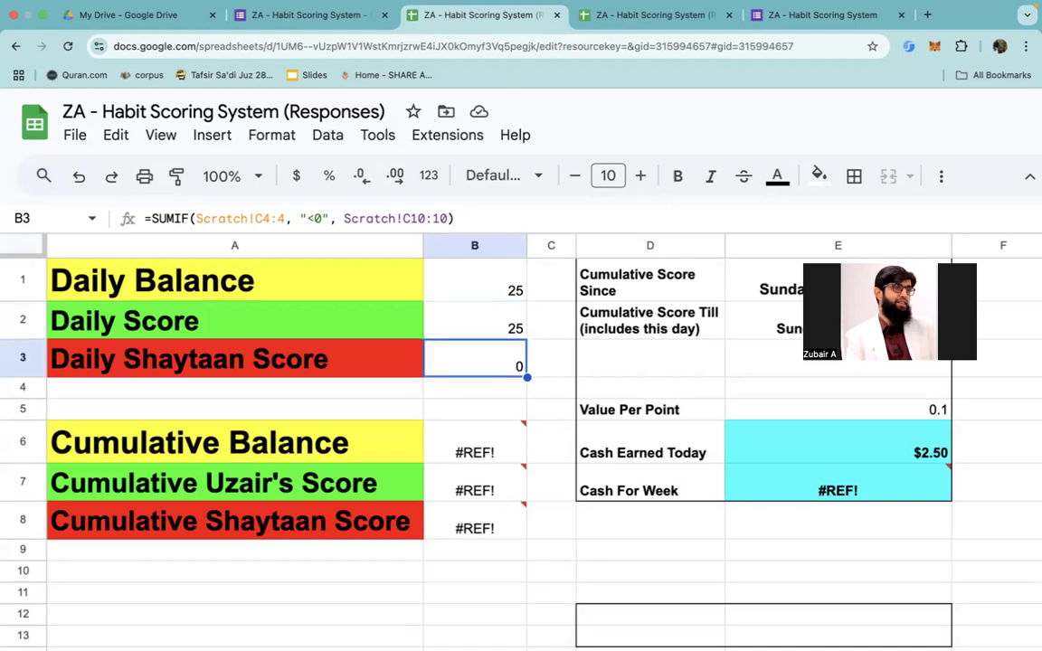
pyautogui.press('Up')
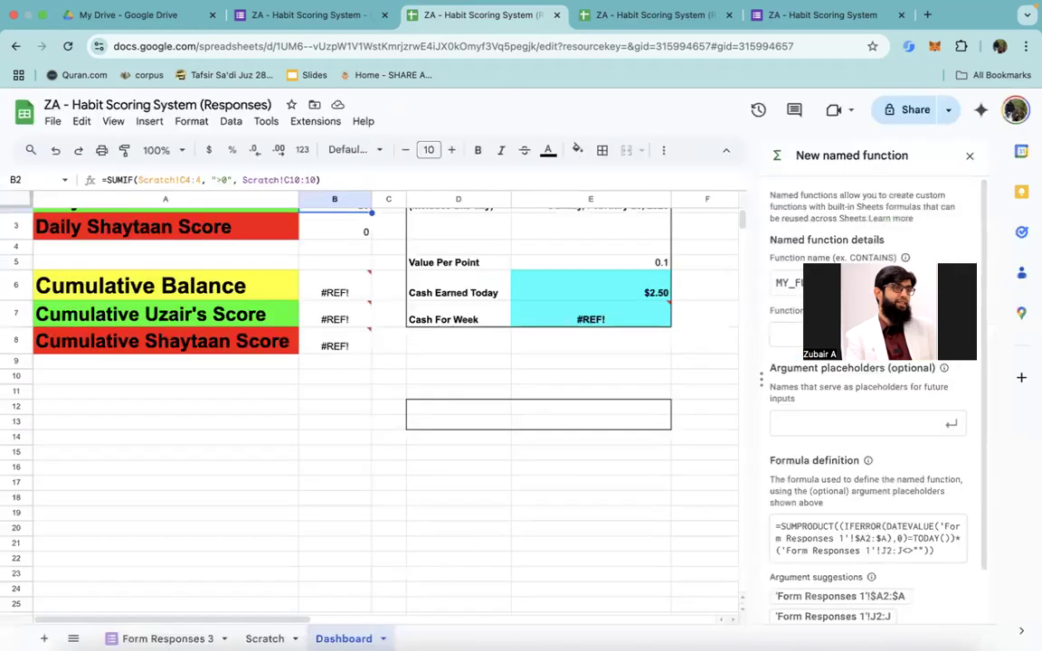
# Step: Switch to the Scratch sheet and examine the Daily With Multiplier formulas in row 10 across columns C to H
pyautogui.click(265, 639)
pyautogui.scroll(3, 262, 443)
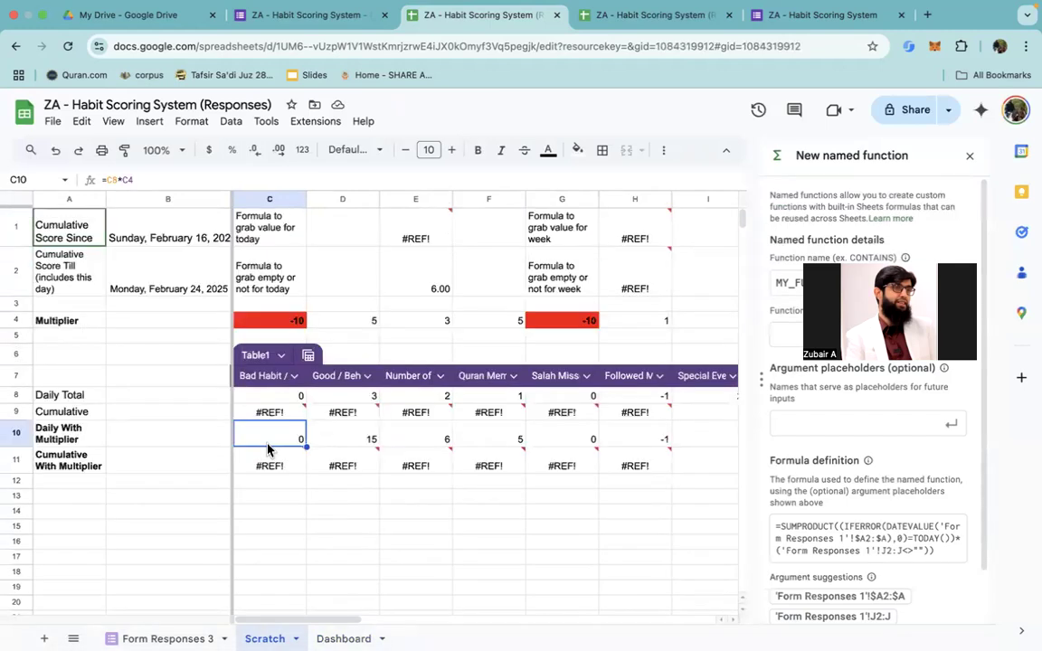
pyautogui.click(119, 432)
pyautogui.press('Right')
pyautogui.press('Right')
pyautogui.press('Left')
pyautogui.press('Up')
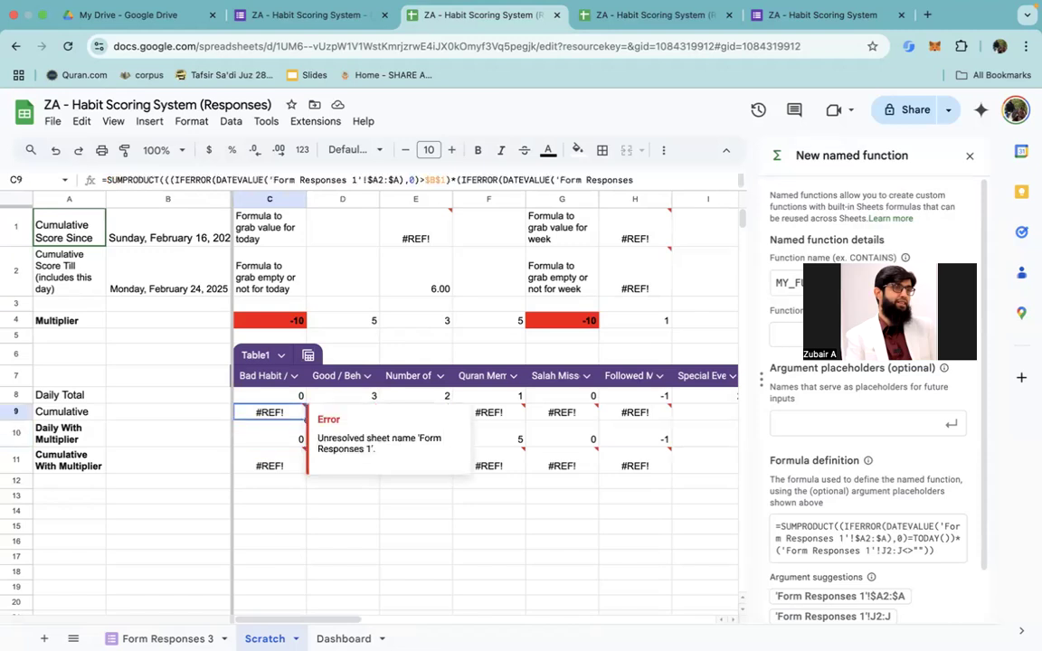
pyautogui.press('Down')
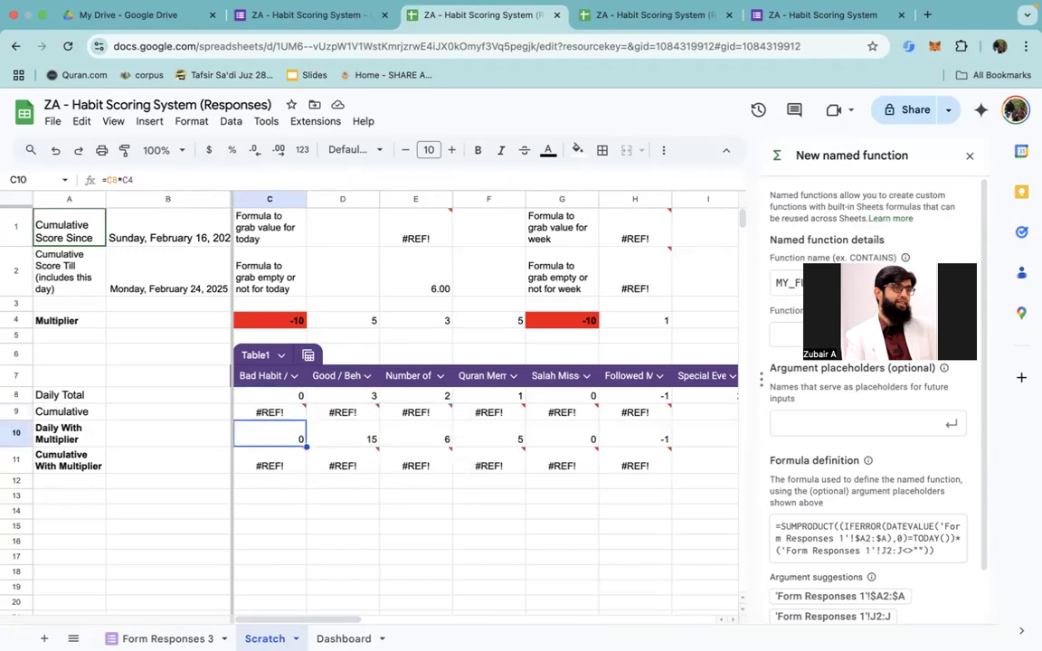
pyautogui.press('Up')
pyautogui.press('Down')
pyautogui.press('Right')
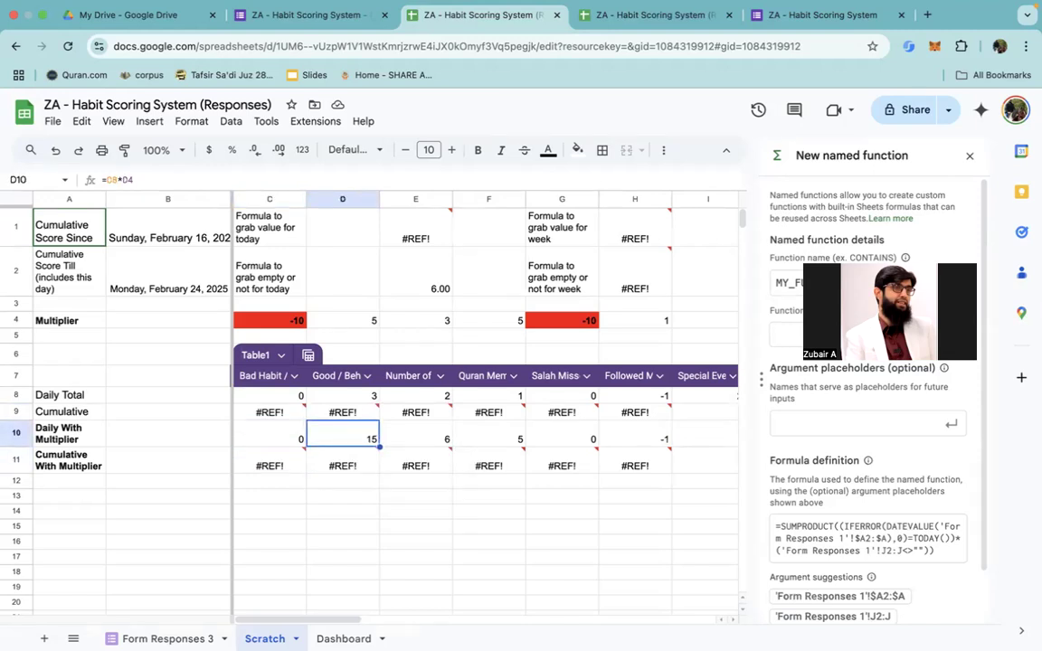
pyautogui.press('Left')
pyautogui.press('Right')
pyautogui.press('Right')
pyautogui.press('Left')
pyautogui.press('Left')
pyautogui.press('Right')
pyautogui.press('Right')
pyautogui.press('Right')
pyautogui.press('Right')
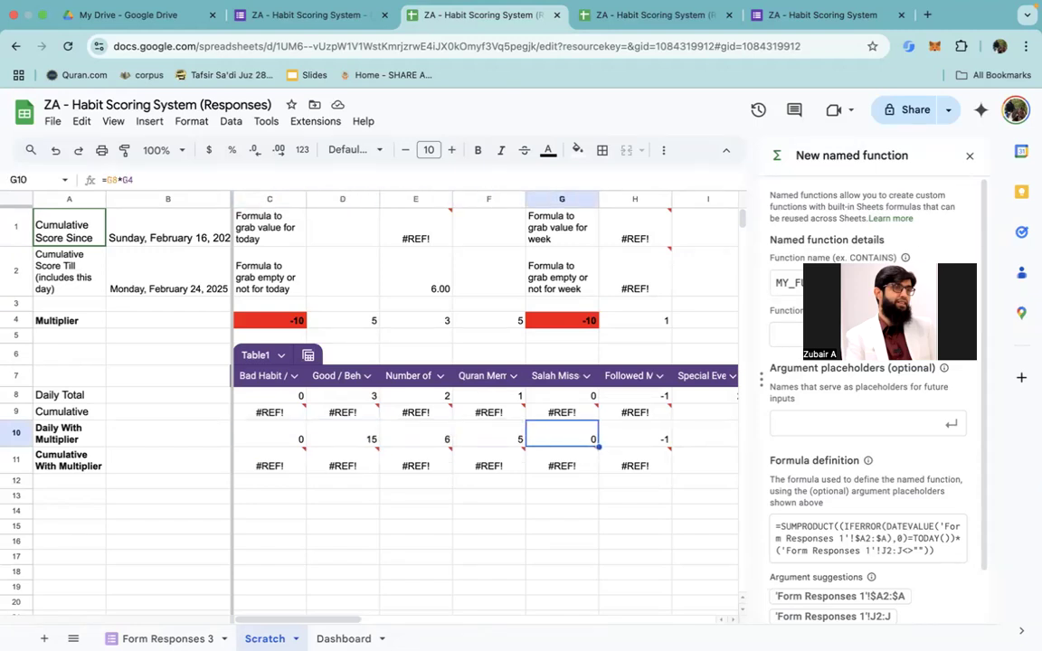
pyautogui.press('Right')
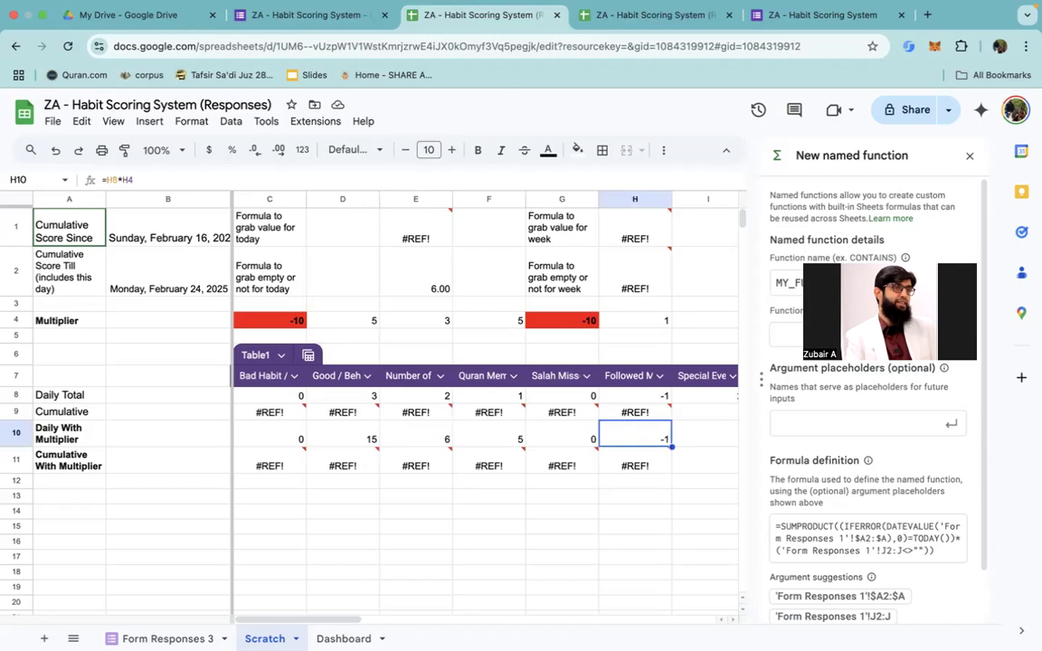
# Step: Trace the Daily With Multiplier formula in H10 back to its Daily Total in H8 and its Multiplier in H4
pyautogui.press('Up')
pyautogui.press('Up')
pyautogui.press('Up')
pyautogui.press('Up')
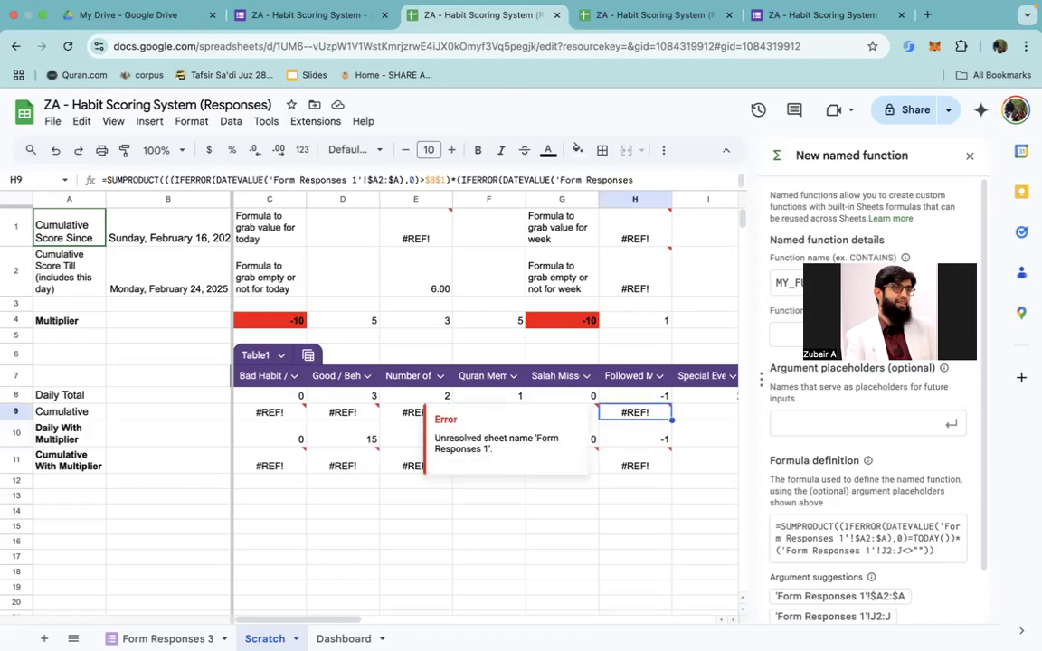
pyautogui.press('Up')
pyautogui.press('Up')
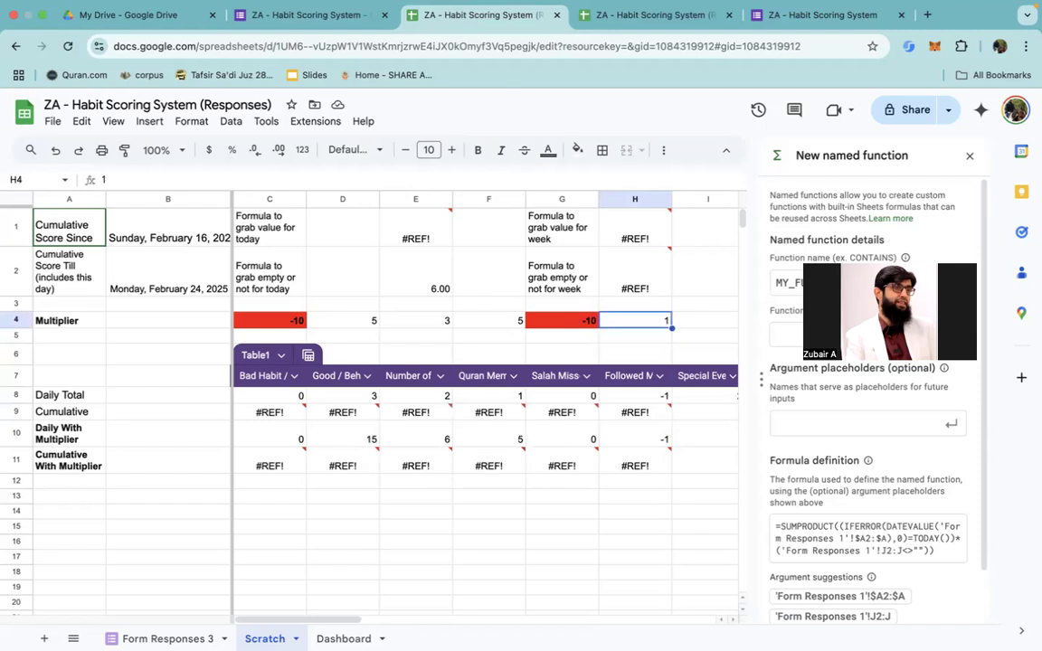
pyautogui.press('Down')
pyautogui.press('Down')
pyautogui.press('Down')
pyautogui.press('Down')
pyautogui.press('Down')
pyautogui.press('Down')
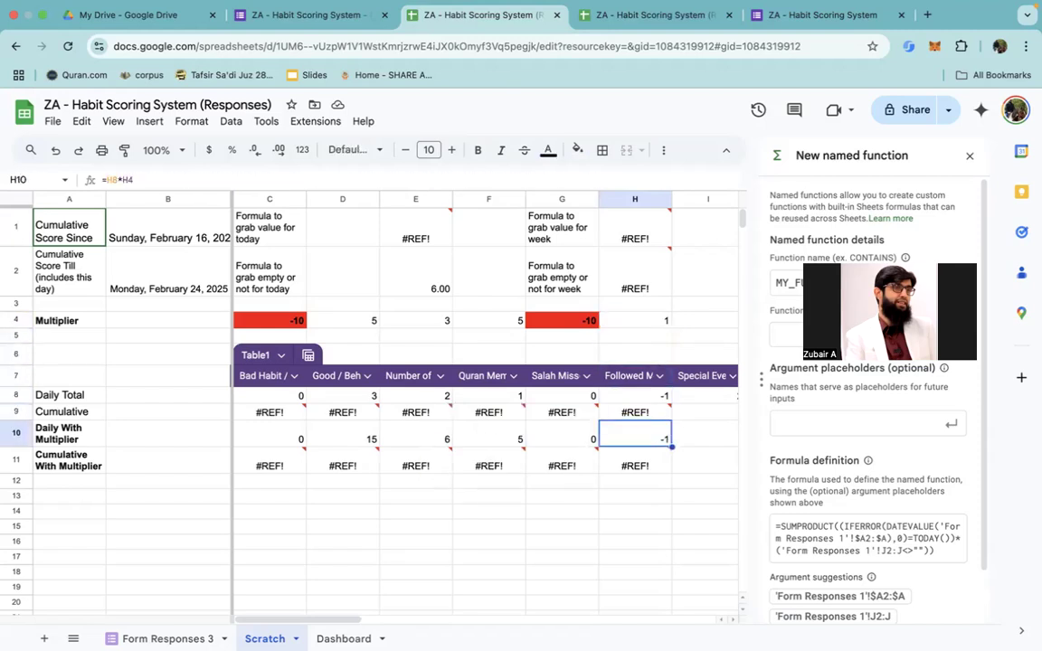
pyautogui.press('Up')
pyautogui.press('Up')
pyautogui.press('Up')
pyautogui.press('Up')
pyautogui.press('Up')
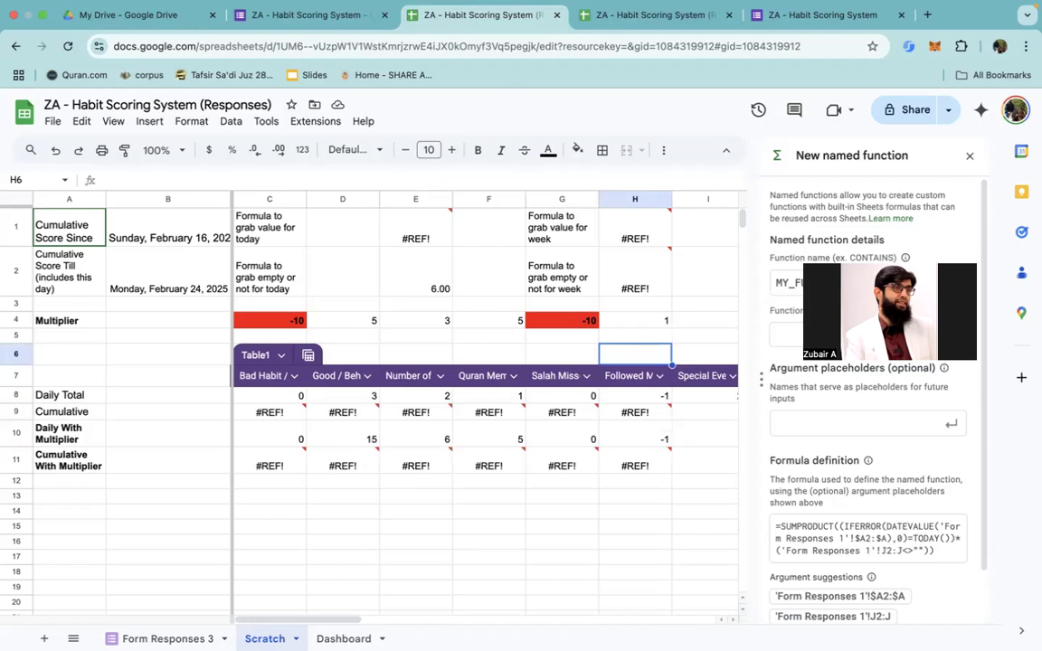
pyautogui.press('Up')
pyautogui.press('Down')
pyautogui.press('Down')
pyautogui.press('Down')
pyautogui.press('Down')
pyautogui.press('Down')
pyautogui.press('Down')
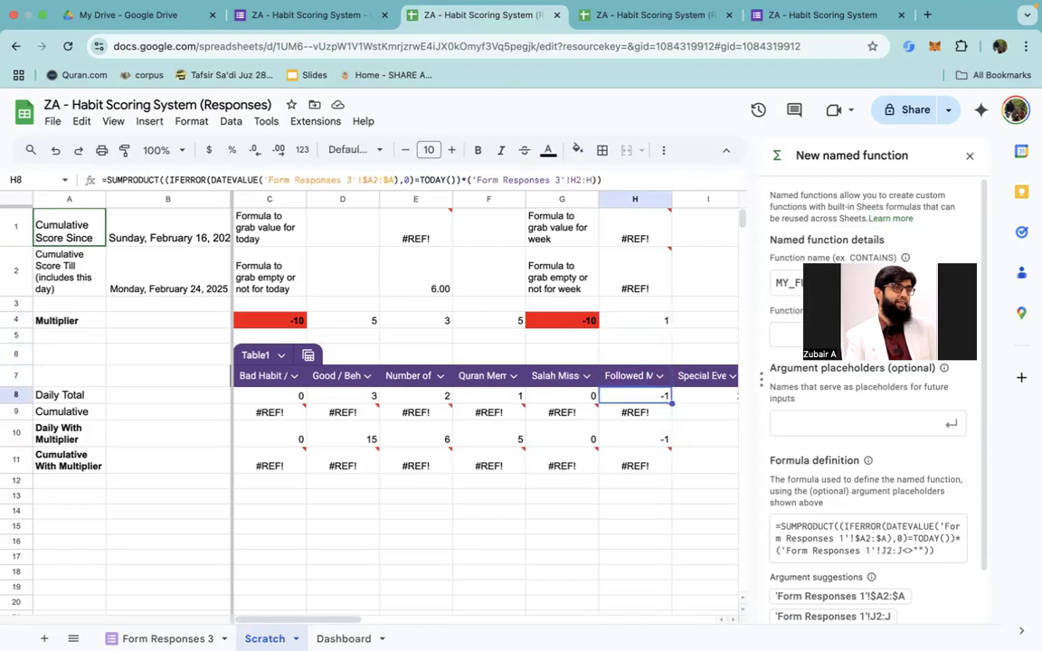
pyautogui.press('Up')
pyautogui.press('Up')
pyautogui.press('Up')
pyautogui.press('Up')
pyautogui.press('Up')
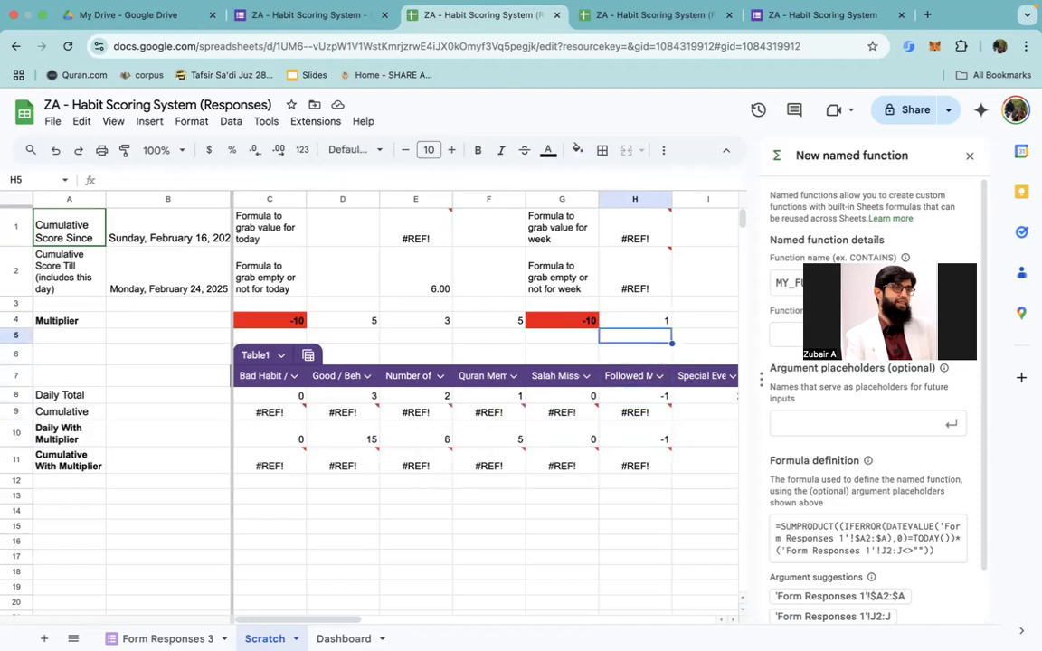
pyautogui.press('Down')
pyautogui.press('Down')
pyautogui.press('Down')
pyautogui.press('Down')
pyautogui.press('Down')
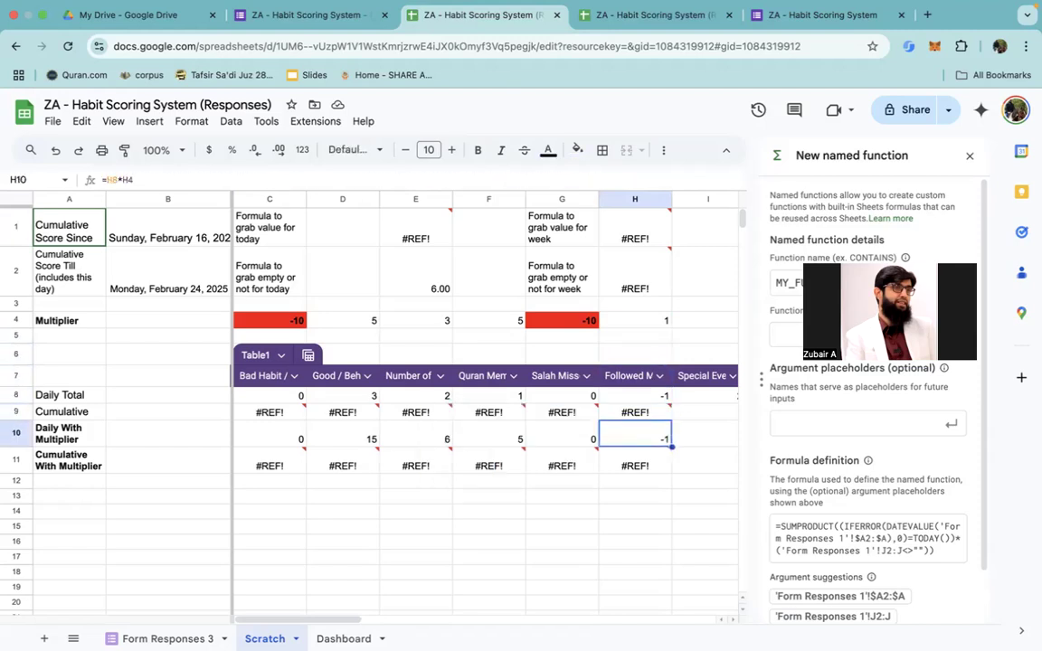
pyautogui.press('Up')
pyautogui.press('Down')
# Step: Review the Daily With Multiplier results in row 10 from the Bad Habit column to the Salah Missed column
pyautogui.press('Left')
pyautogui.press('Left')
pyautogui.press('Left')
pyautogui.press('Left')
pyautogui.press('Left')
pyautogui.press('Left')
pyautogui.press('Left')
pyautogui.press('Right')
pyautogui.press('Right')
pyautogui.press('Right')
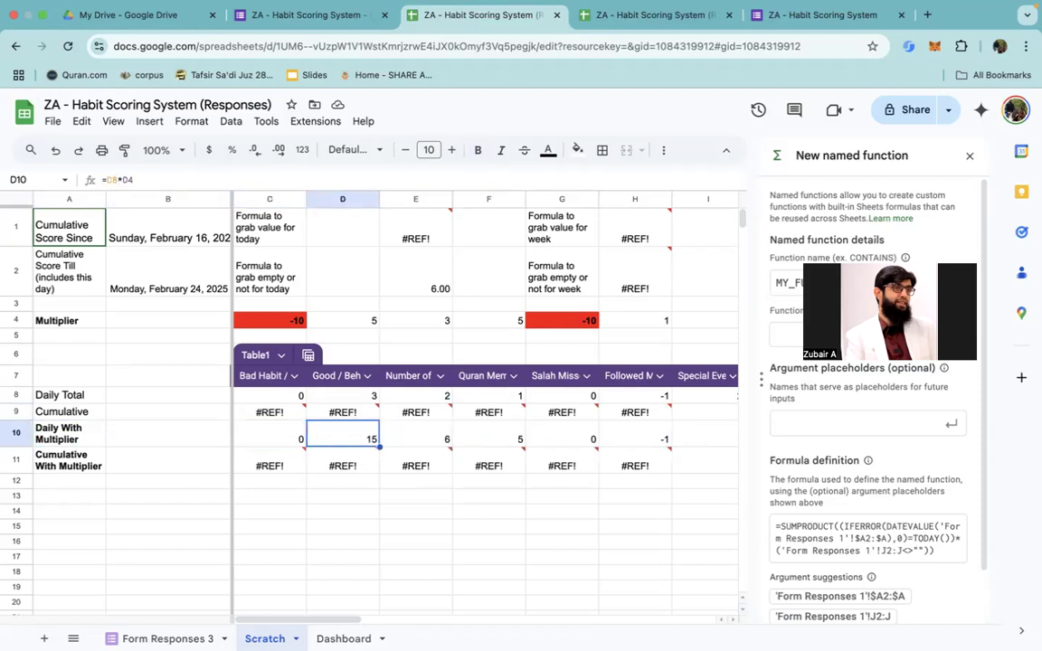
pyautogui.press('Right')
pyautogui.press('Right')
pyautogui.press('Right')
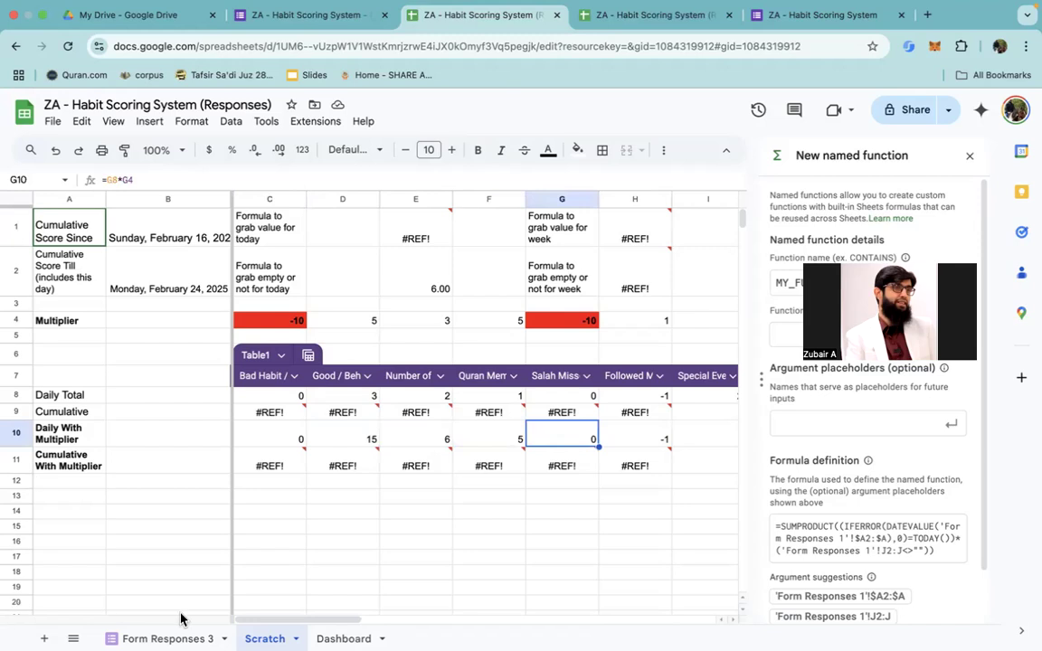
# Step: Check the Dashboard's Daily Score against the individual Daily With Multiplier values in row 10 of the Scratch sheet
pyautogui.click(344, 639)
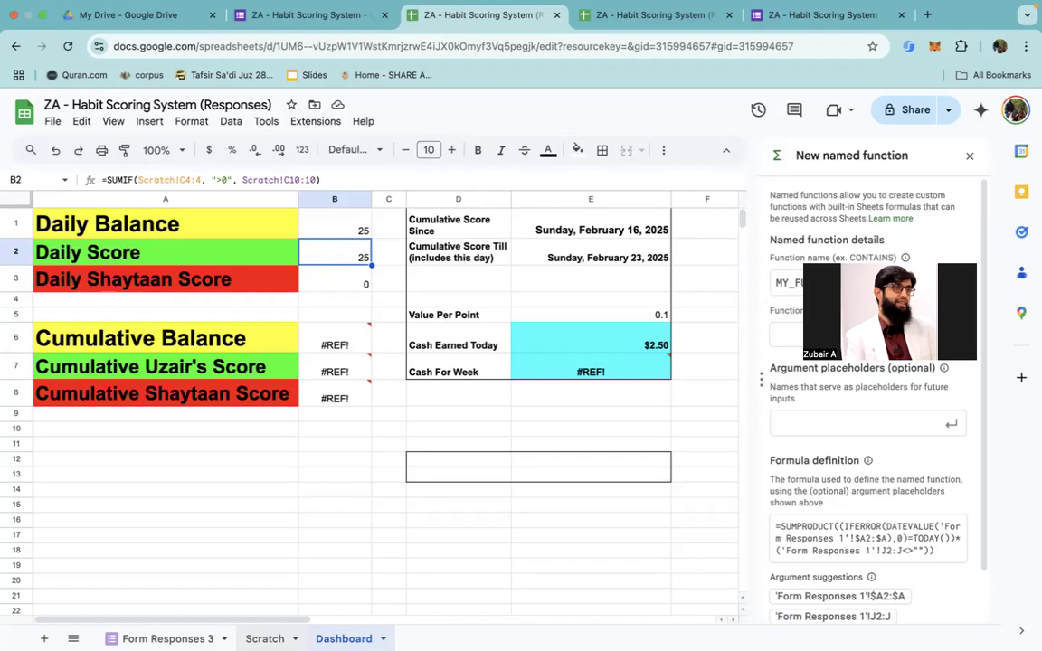
pyautogui.click(265, 638)
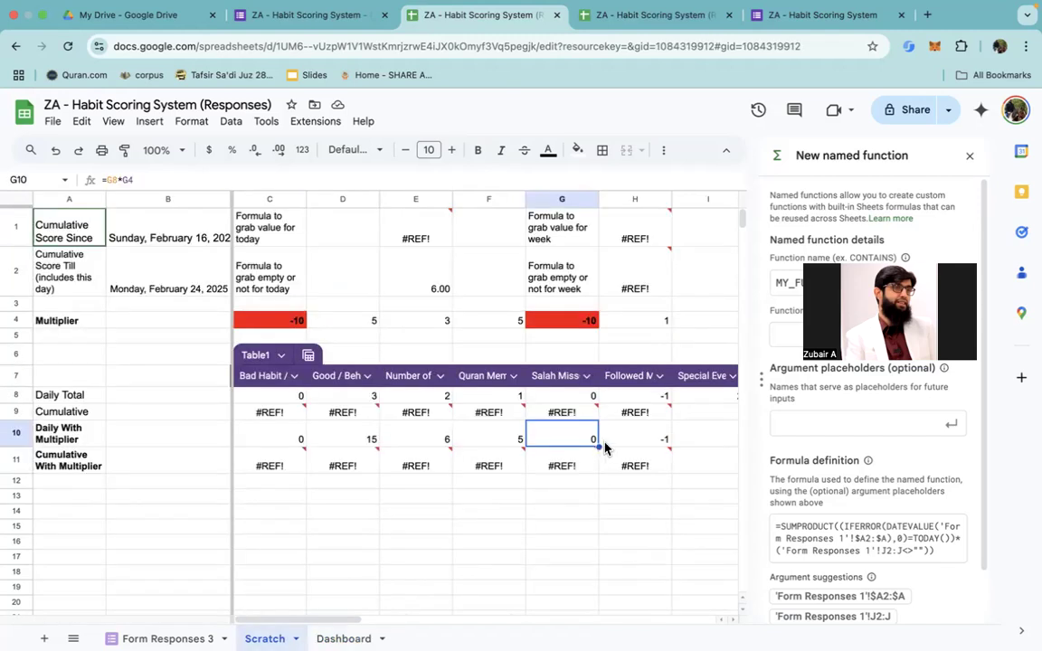
pyautogui.press('Right')
pyautogui.press('Left')
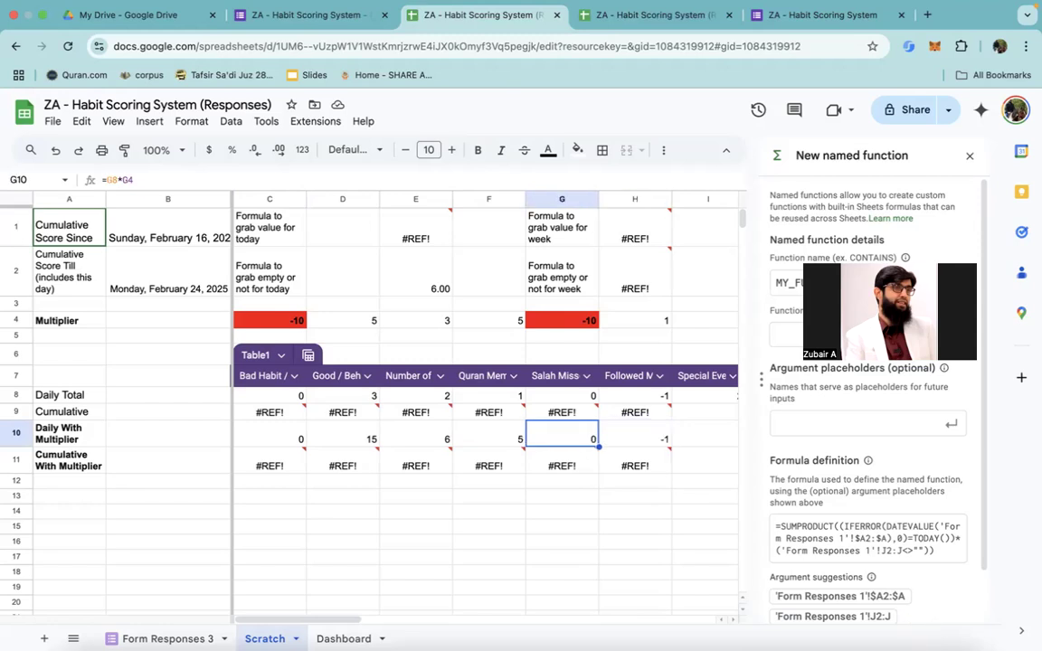
pyautogui.press('Right')
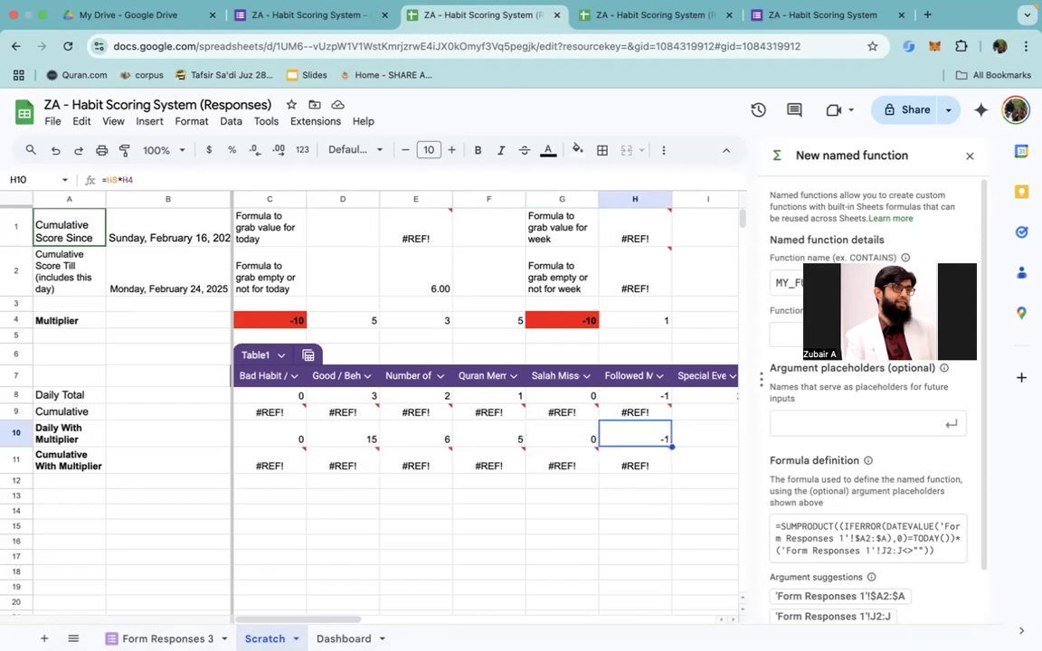
pyautogui.press('Left')
pyautogui.press('Left')
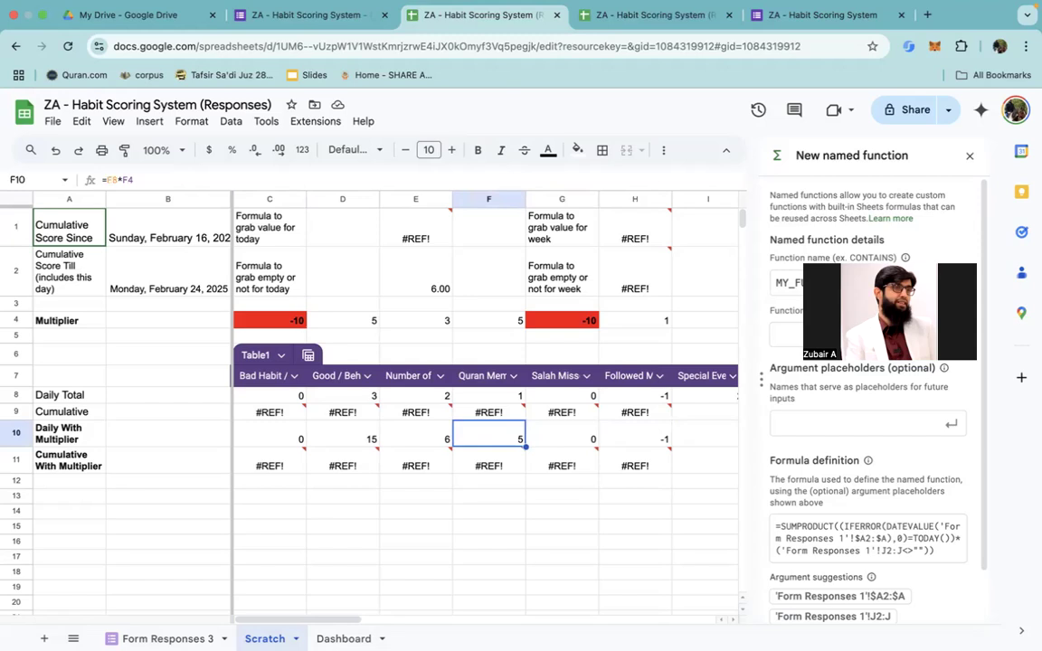
pyautogui.press('Left')
pyautogui.press('Left')
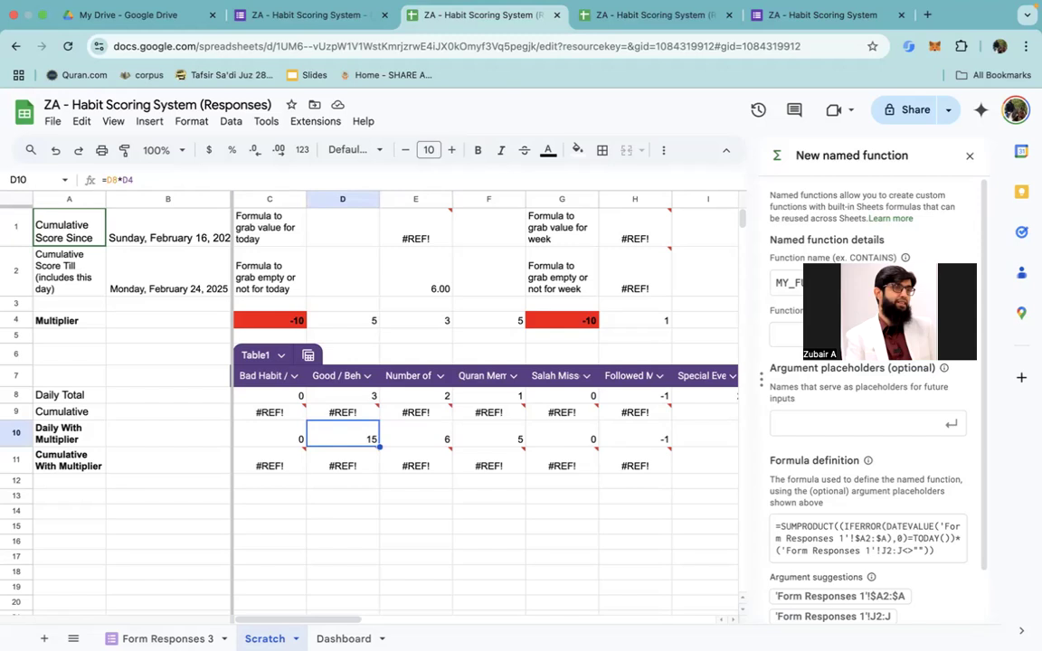
pyautogui.press('Right')
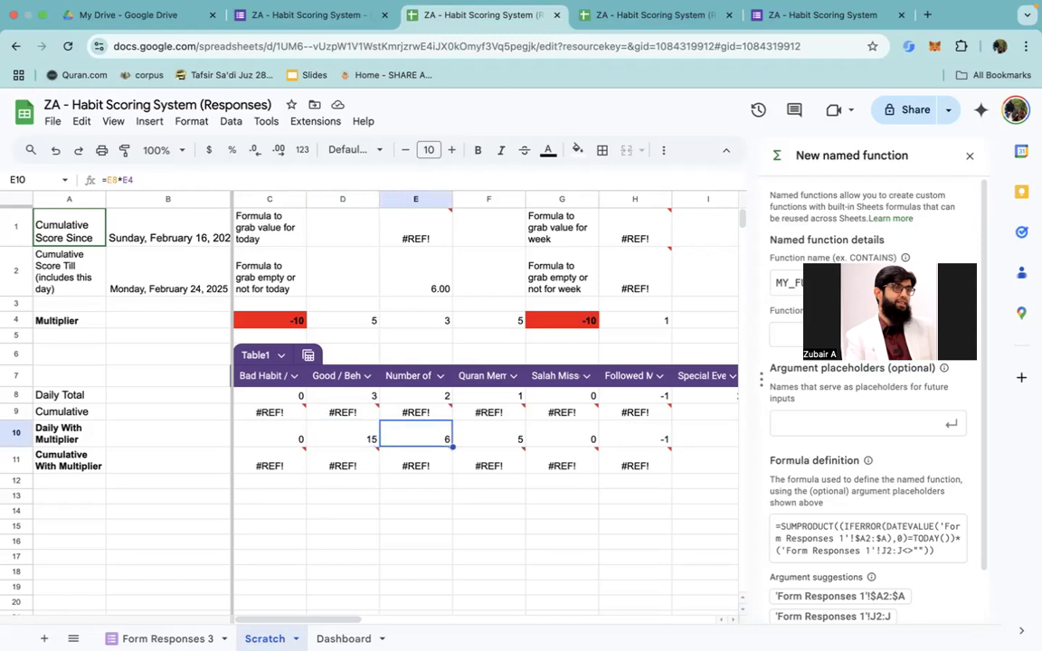
pyautogui.press('Right')
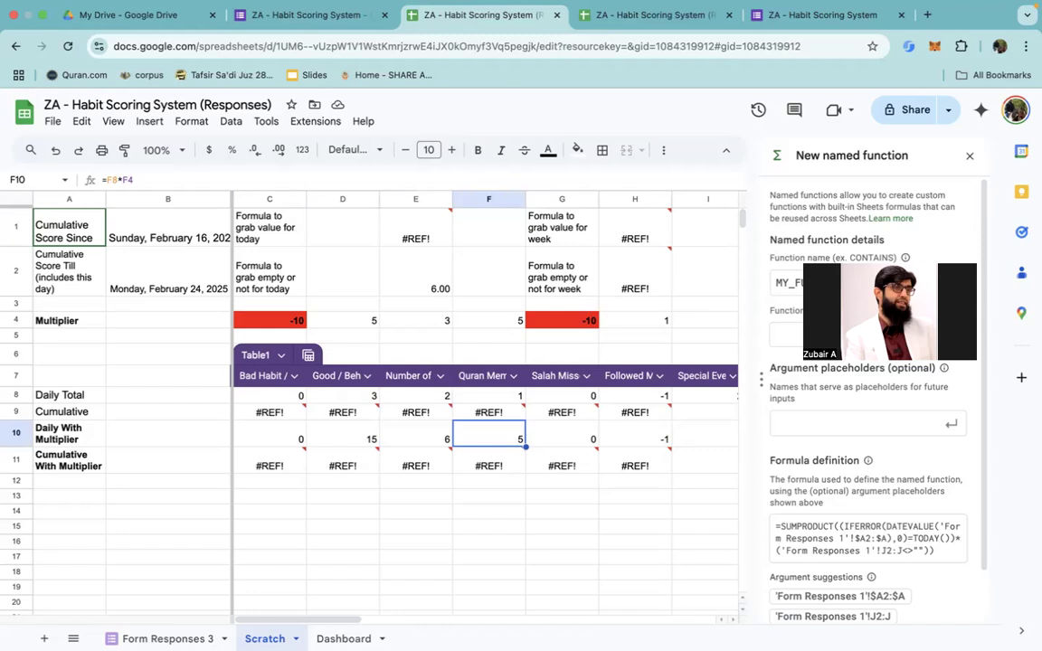
pyautogui.press('Right')
pyautogui.press('Right')
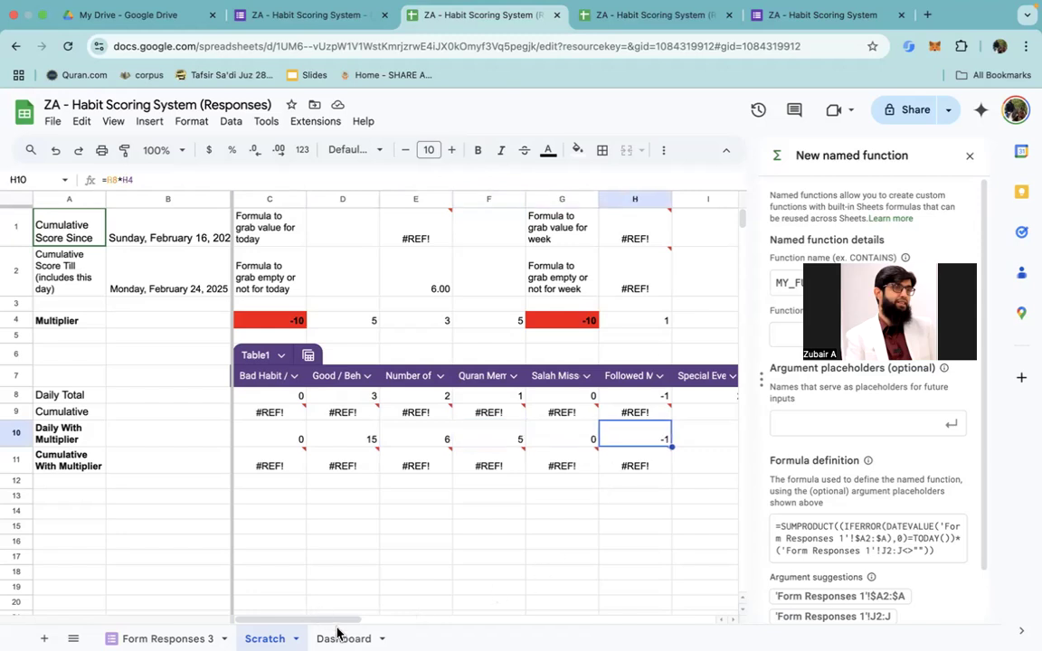
# Step: On the Dashboard, inspect the Cumulative Score Since date in E1 and the Cumulative Score Till formula in E2, leaving both unedited
pyautogui.click(338, 636)
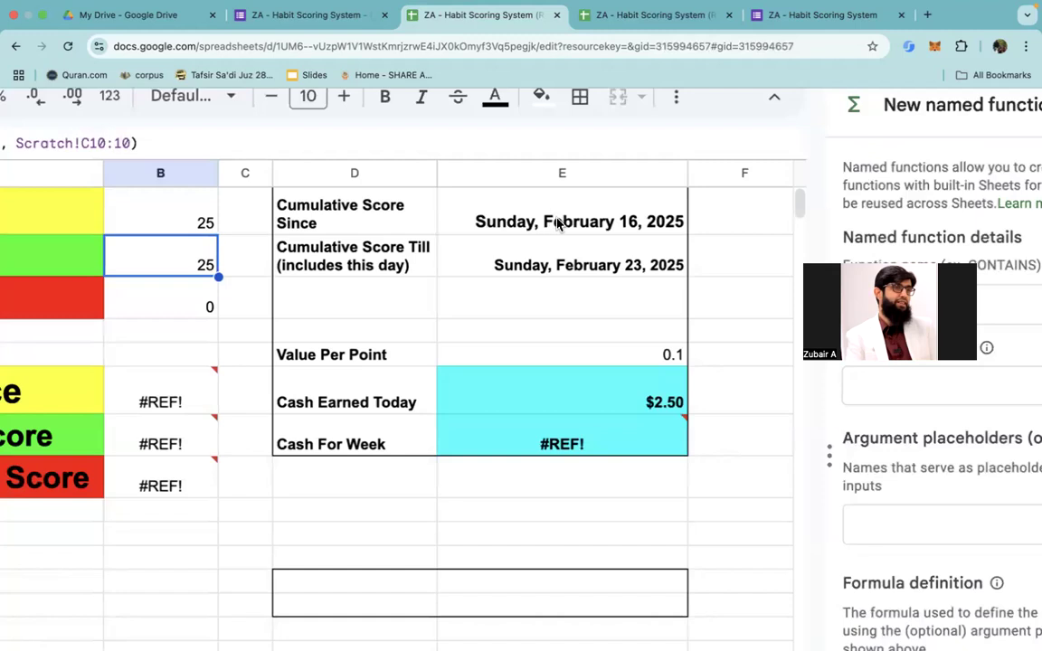
pyautogui.click(558, 223)
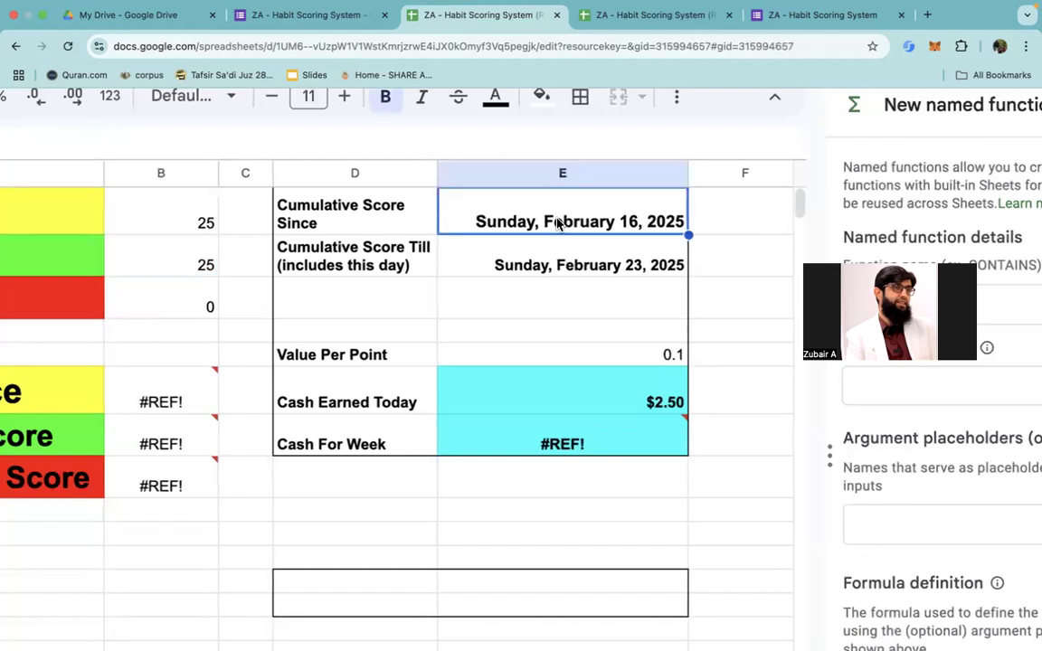
pyautogui.click(550, 264)
pyautogui.write('=E1+7')
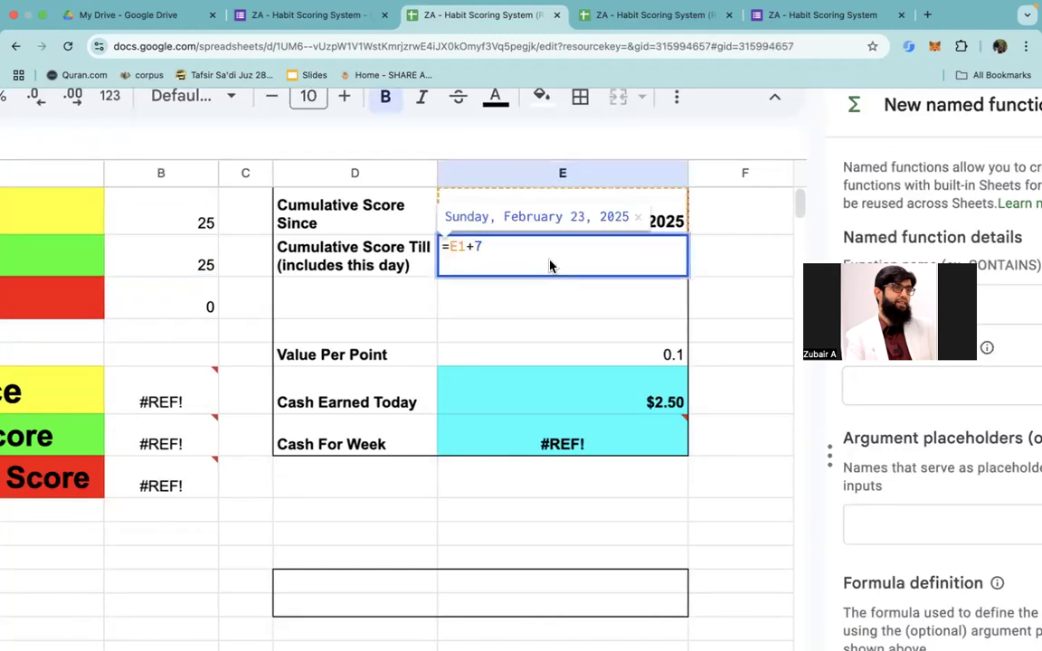
pyautogui.press('Escape')
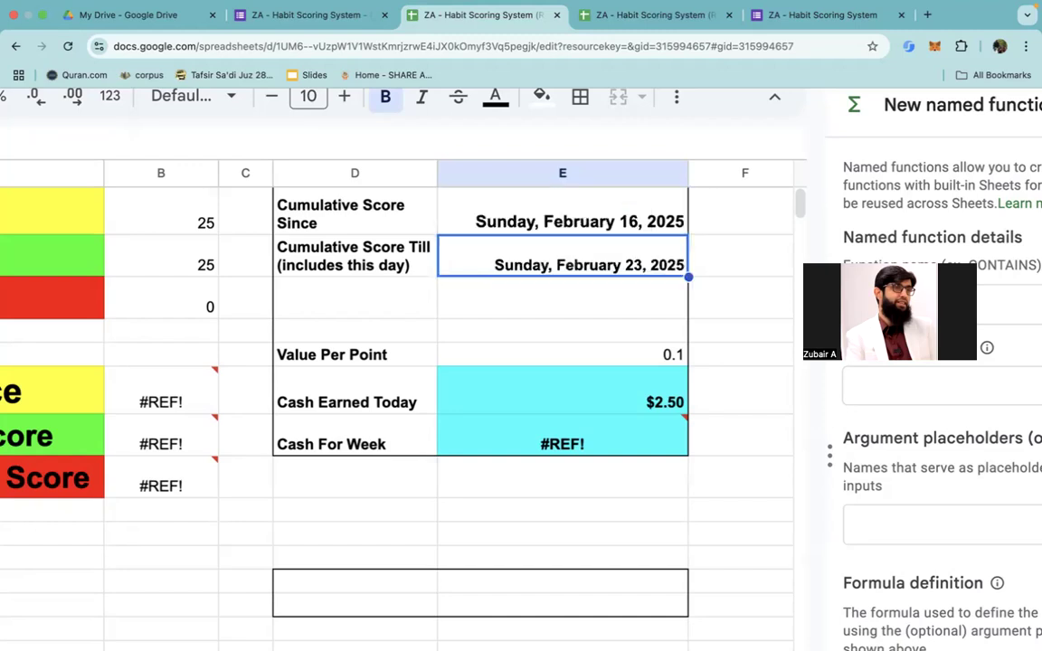
pyautogui.doubleClick(546, 222)
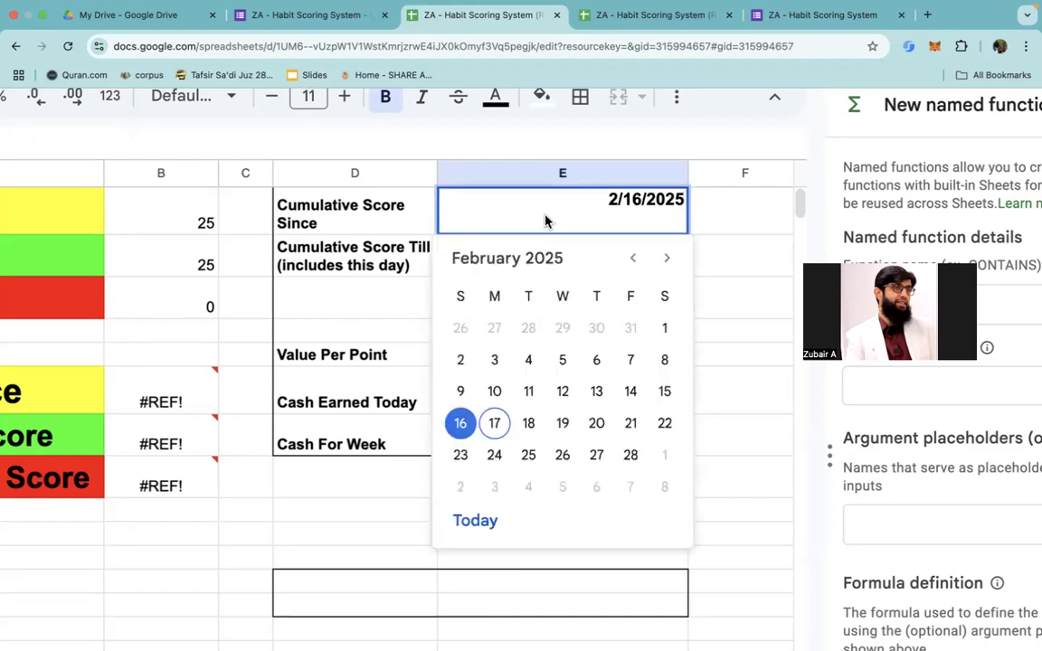
pyautogui.press('Escape')
pyautogui.hscroll(-3, 528, 307)
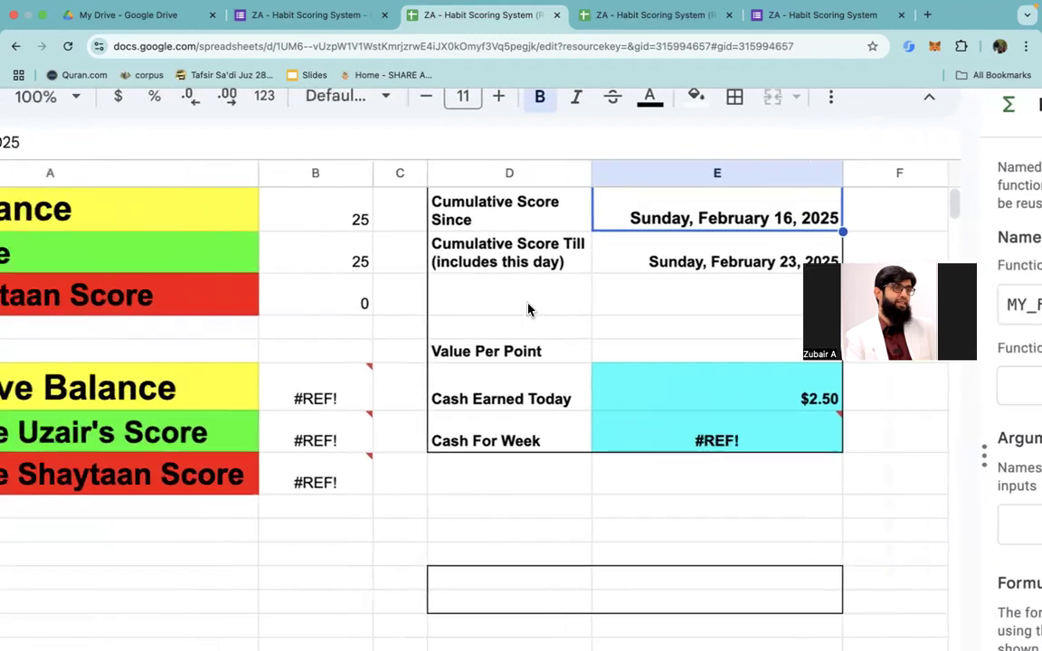
pyautogui.scroll(-2, 528, 309)
pyautogui.scroll(-3, 480, 606)
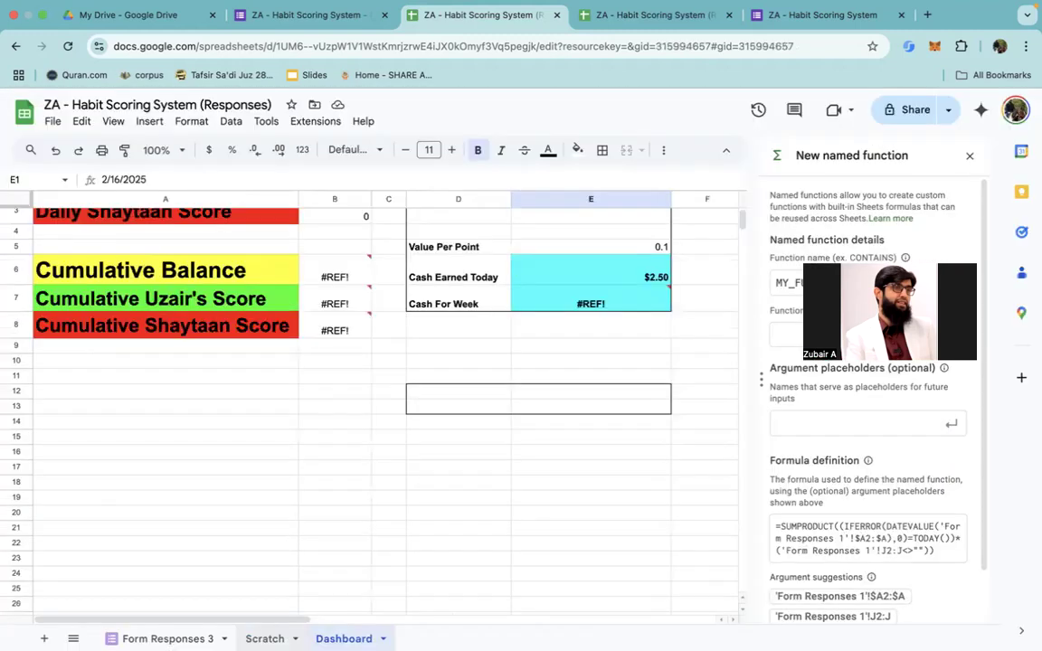
# Step: On the Scratch sheet, inspect the E2 formula that grabs empty or not for today, leaving it unedited
pyautogui.click(265, 639)
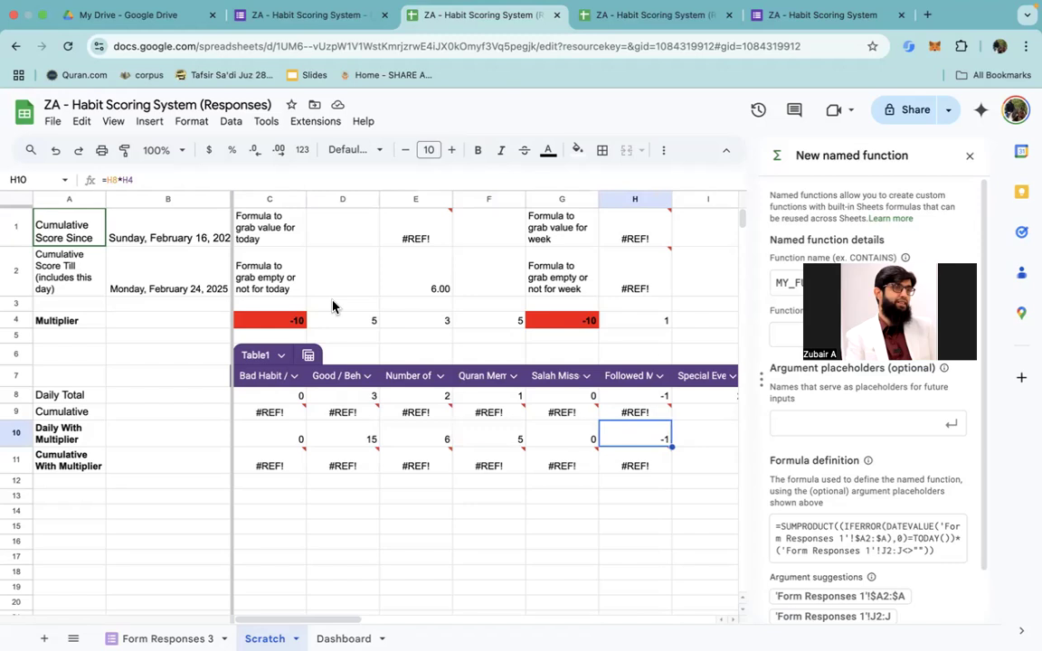
pyautogui.doubleClick(433, 283)
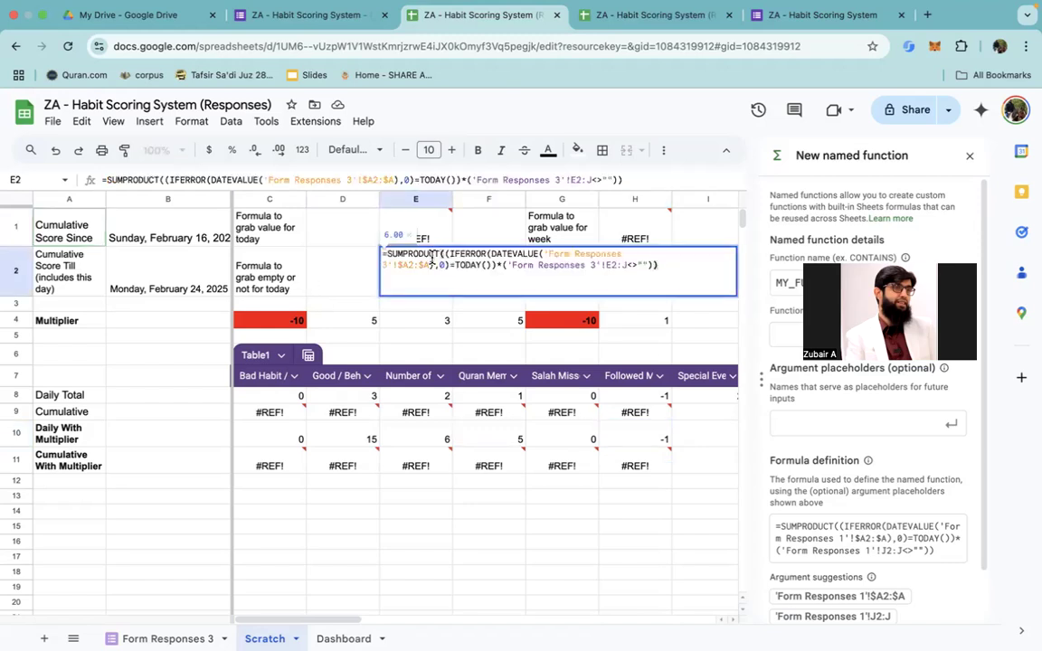
pyautogui.press('super+a')
pyautogui.press('Right')
pyautogui.press('Left')
pyautogui.press('Left')
pyautogui.press('Left')
pyautogui.press('Left')
pyautogui.press('Left')
pyautogui.press('Left')
pyautogui.press('Left')
pyautogui.press('Left')
pyautogui.press('Left')
pyautogui.press('Left')
pyautogui.press('Left')
pyautogui.press('Left')
pyautogui.press('Escape')
# Step: In H1's weekly value formula, repoint the second DATEVALUE reference, compared with $B$2, to 'Form Responses 3'
pyautogui.press('Right')
pyautogui.press('Right')
pyautogui.press('Right')
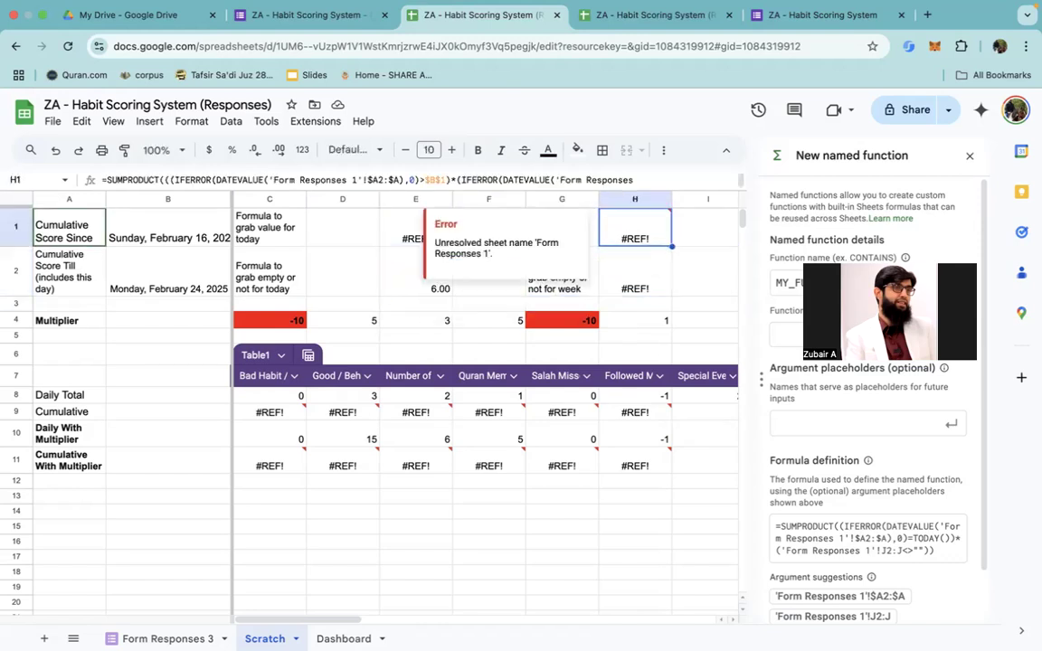
pyautogui.press('Up')
pyautogui.press('Return')
pyautogui.press('Left')
pyautogui.press('Left')
pyautogui.press('Left')
pyautogui.press('Left')
pyautogui.press('Left')
pyautogui.press('Left')
pyautogui.press('Left')
pyautogui.press('Left')
pyautogui.press('Left')
pyautogui.press('Left')
pyautogui.press('Left')
pyautogui.press('Left')
pyautogui.press('Left')
pyautogui.press('Left')
pyautogui.press('Left')
pyautogui.press('Left')
pyautogui.press('Left')
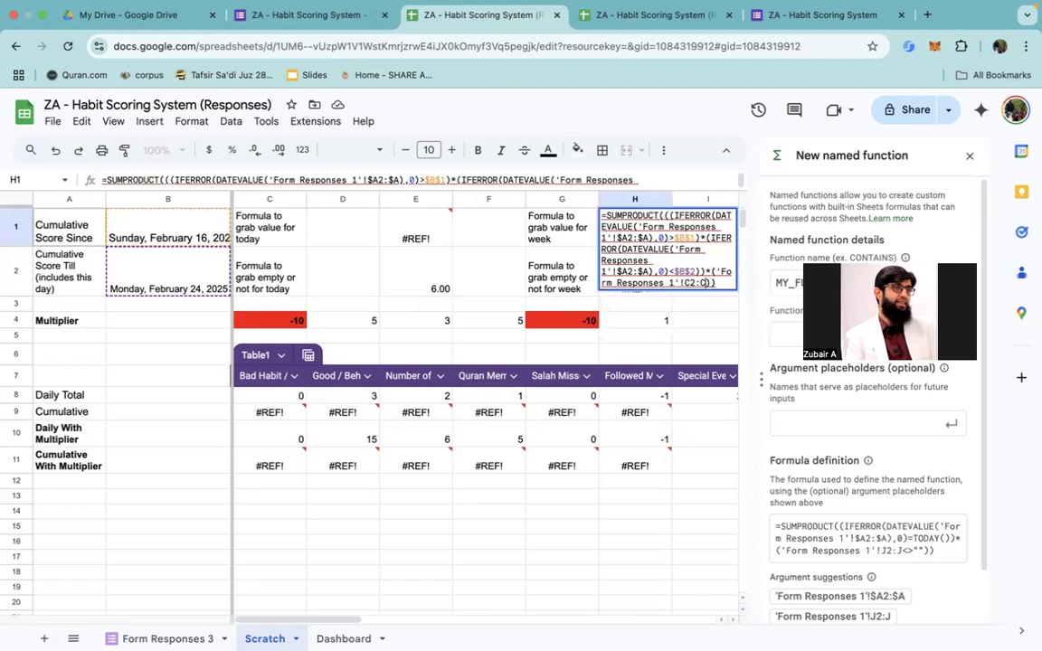
pyautogui.press('Left')
pyautogui.press('Left')
pyautogui.press('Left')
pyautogui.press('Left')
pyautogui.press('Left')
pyautogui.press('Left')
pyautogui.press('Left')
pyautogui.press('Left')
pyautogui.press('Left')
pyautogui.press('Left')
pyautogui.press('Left')
pyautogui.press('Left')
pyautogui.press('Left')
pyautogui.press('Left')
pyautogui.press('Left')
pyautogui.press('Left')
pyautogui.press('Left')
pyautogui.press('Left')
pyautogui.press('Left')
pyautogui.press('Left')
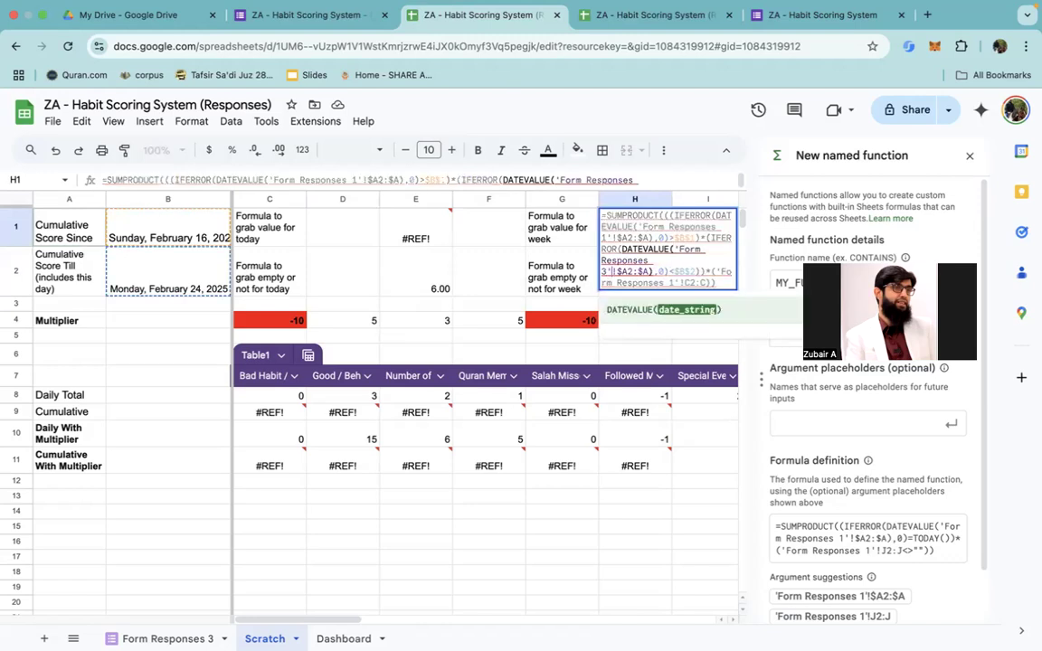
# Step: Repoint the C2:C value range at the end of the H1 formula to 'Form Responses 3'
pyautogui.press('Right')
pyautogui.press('Right')
pyautogui.press('Right')
pyautogui.press('Right')
pyautogui.press('Right')
pyautogui.press('Right')
pyautogui.press('Right')
pyautogui.press('Right')
pyautogui.press('Right')
pyautogui.press('Right')
pyautogui.press('Right')
pyautogui.press('Right')
pyautogui.press('Right')
pyautogui.press('Right')
pyautogui.press('Right')
pyautogui.press('Right')
pyautogui.press('Right')
pyautogui.press('Right')
pyautogui.press('Right')
pyautogui.press('Right')
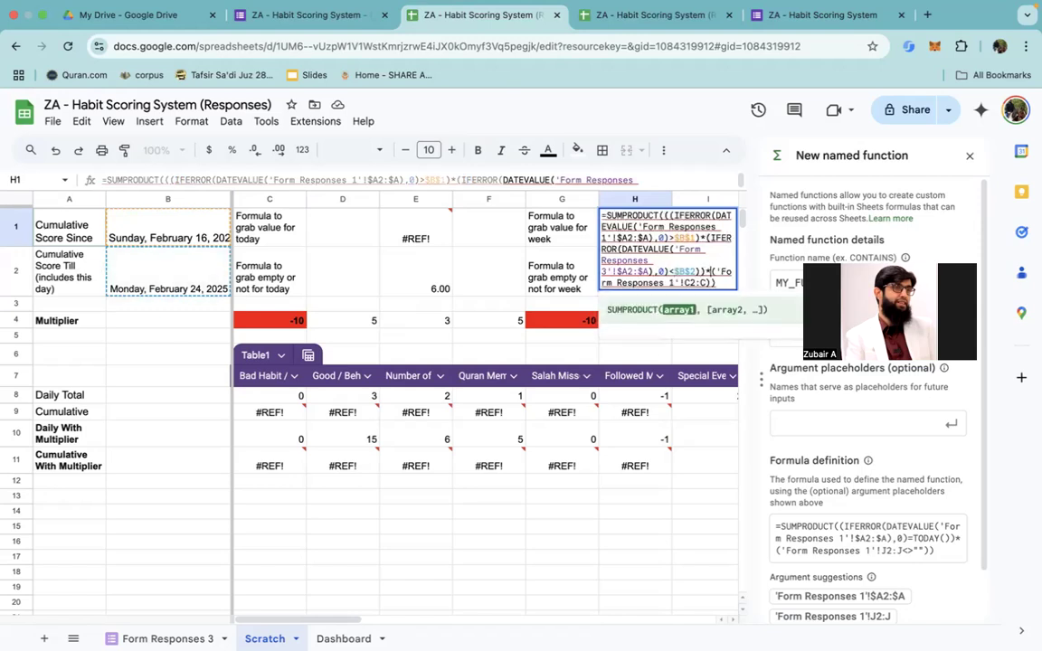
pyautogui.press('Right')
pyautogui.press('Right')
pyautogui.press('Right')
pyautogui.press('Right')
pyautogui.press('Right')
pyautogui.press('Right')
pyautogui.press('Right')
pyautogui.press('Right')
pyautogui.press('Right')
pyautogui.press('Right')
pyautogui.press('Right')
pyautogui.press('Right')
pyautogui.press('Right')
pyautogui.press('Right')
pyautogui.press('BackSpace')
pyautogui.write('3')
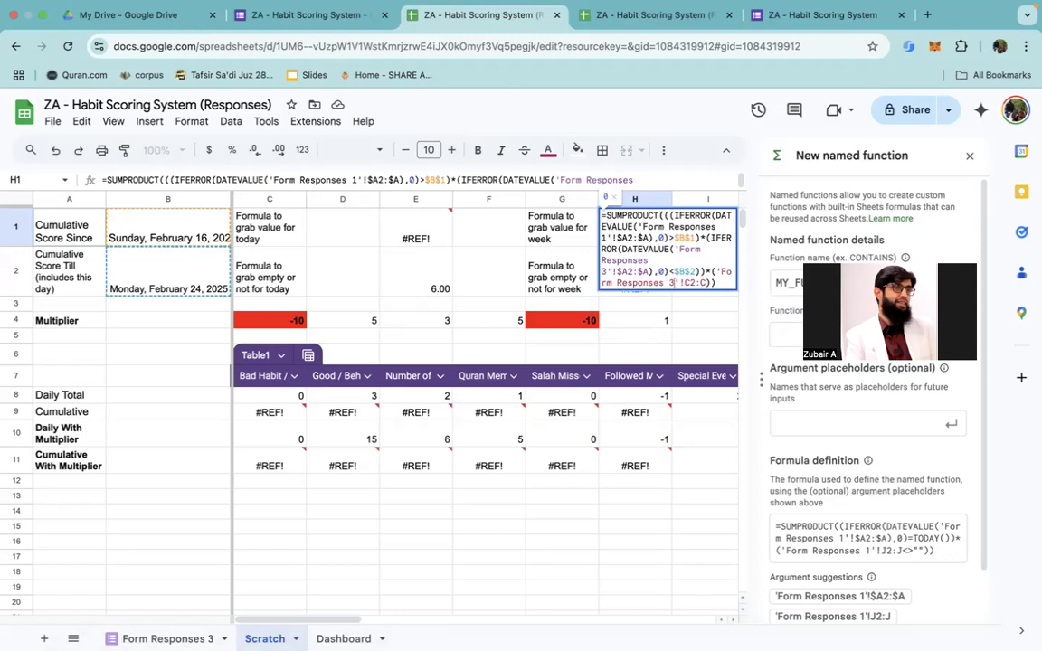
# Step: Repoint the first DATEVALUE reference in the H1 formula, compared with $B$1, to 'Form Responses 3'
pyautogui.press('Up')
pyautogui.press('Up')
pyautogui.press('Up')
pyautogui.press('Up')
pyautogui.press('Right')
pyautogui.press('BackSpace')
pyautogui.write('3')
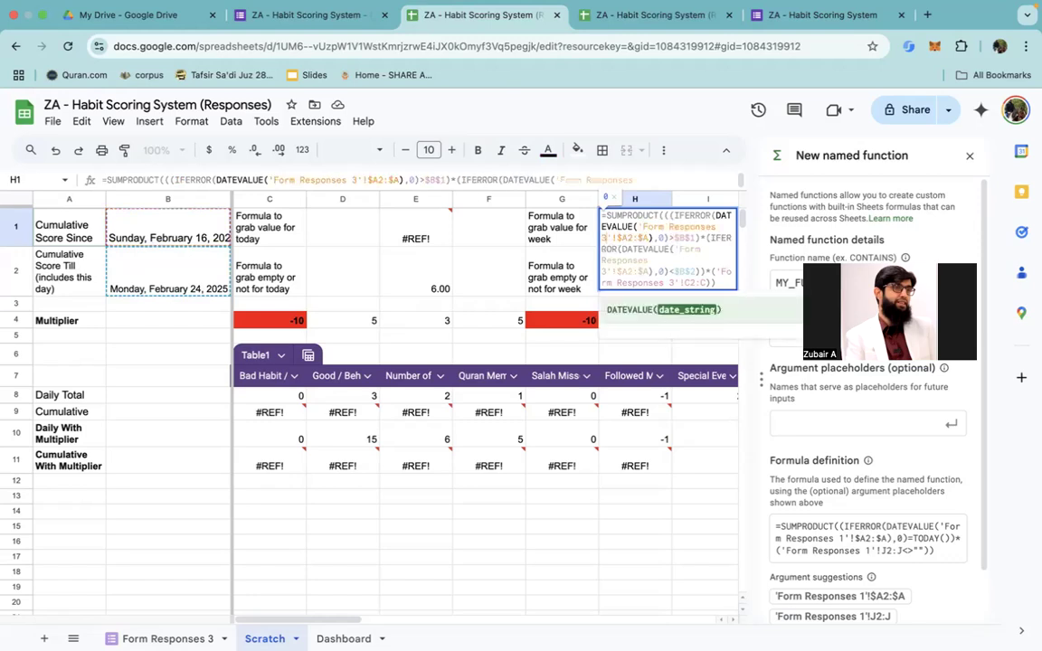
# Step: Copy the complete H1 formula, commit it, and paste it into C9, the Cumulative cell of the Bad Habit column
pyautogui.press('Up')
pyautogui.press('Up')
pyautogui.press('Up')
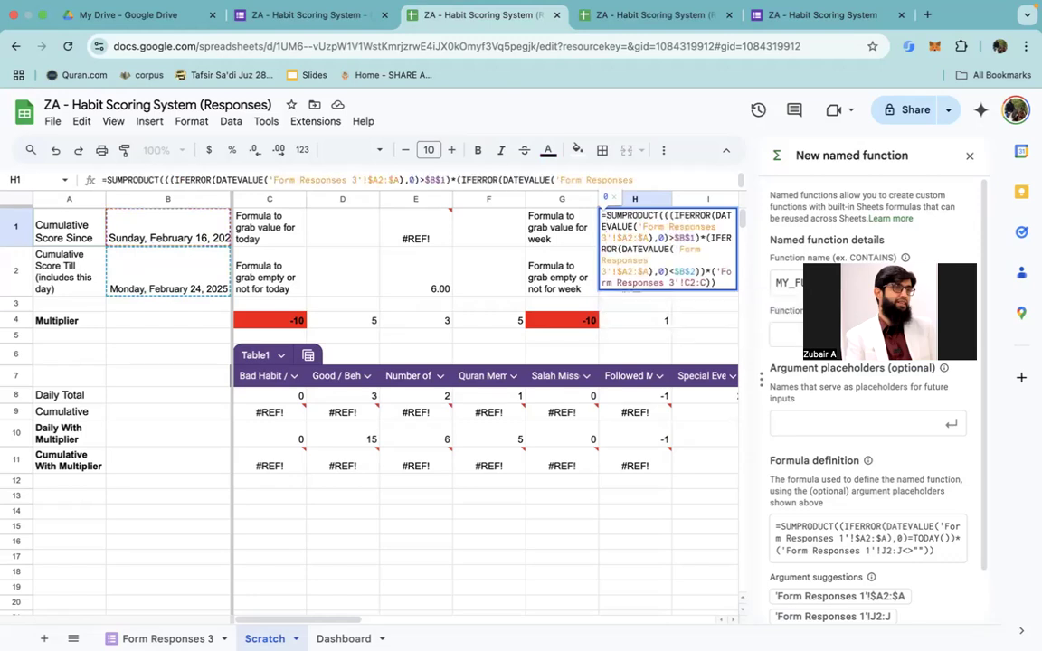
pyautogui.press('super+a')
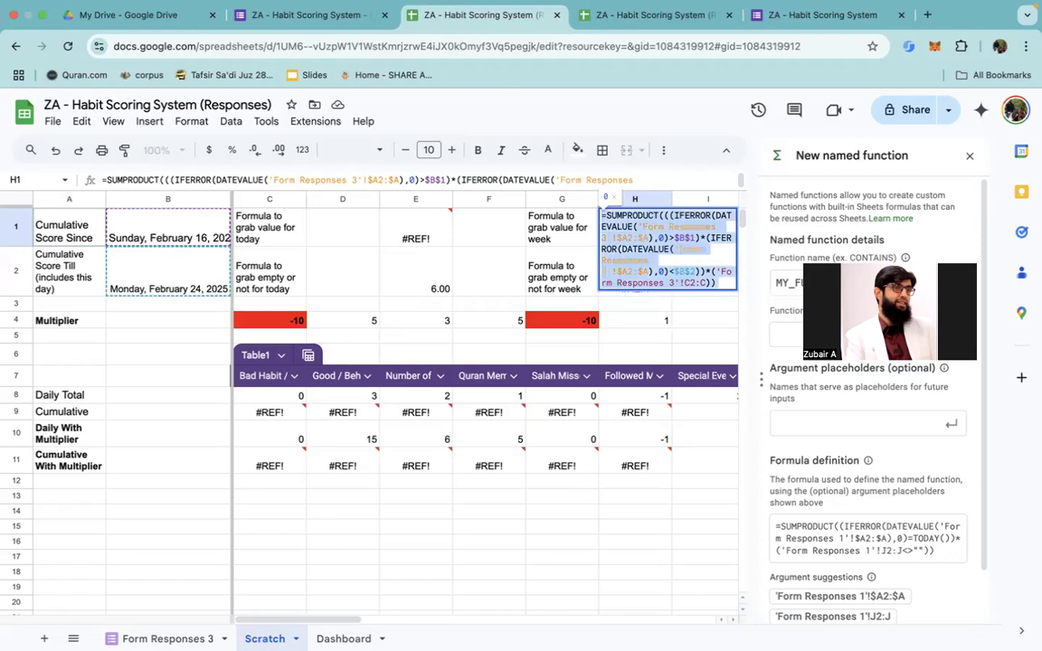
pyautogui.press('Return')
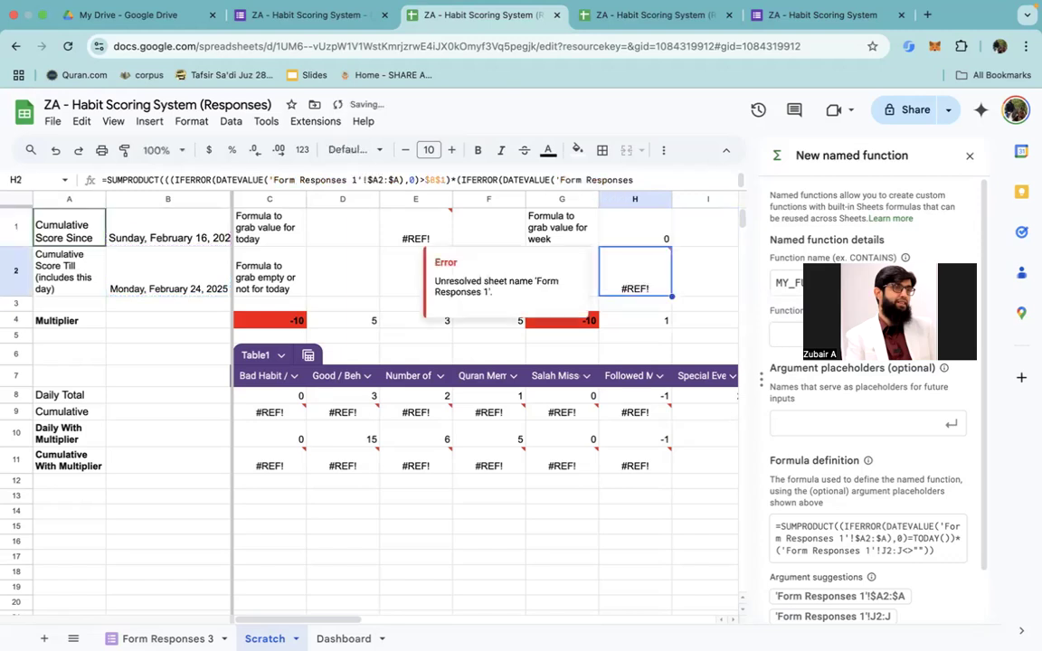
pyautogui.press('Down')
pyautogui.press('Down')
pyautogui.press('Down')
pyautogui.press('Down')
pyautogui.press('Down')
pyautogui.press('Left')
pyautogui.press('Left')
pyautogui.press('Left')
pyautogui.press('Left')
pyautogui.press('Left')
pyautogui.press('Left')
pyautogui.press('Left')
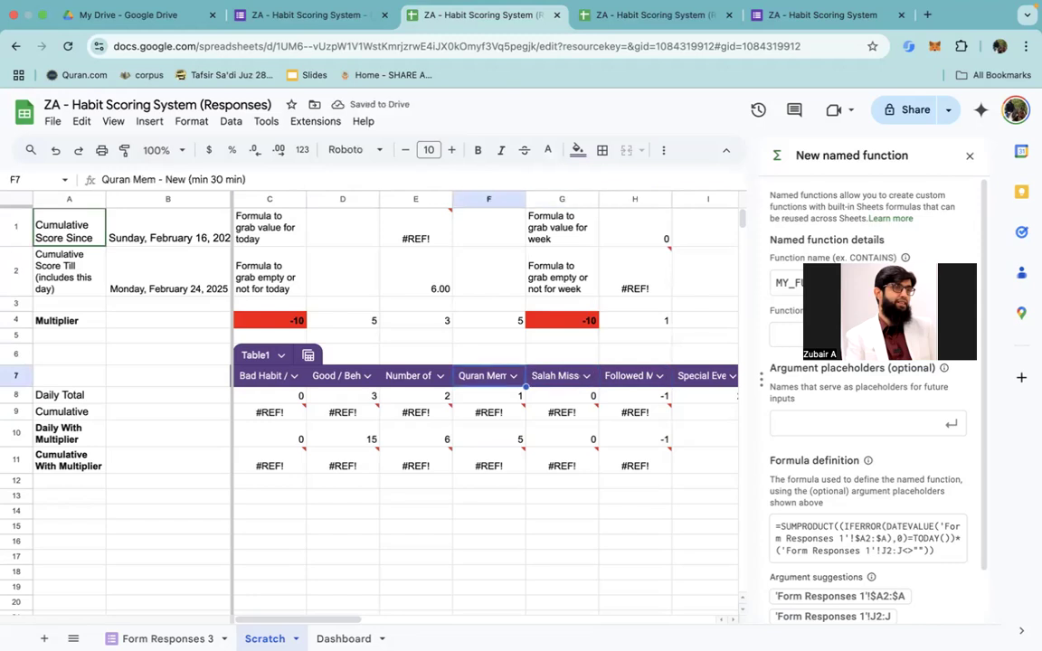
pyautogui.press('Down')
pyautogui.press('Down')
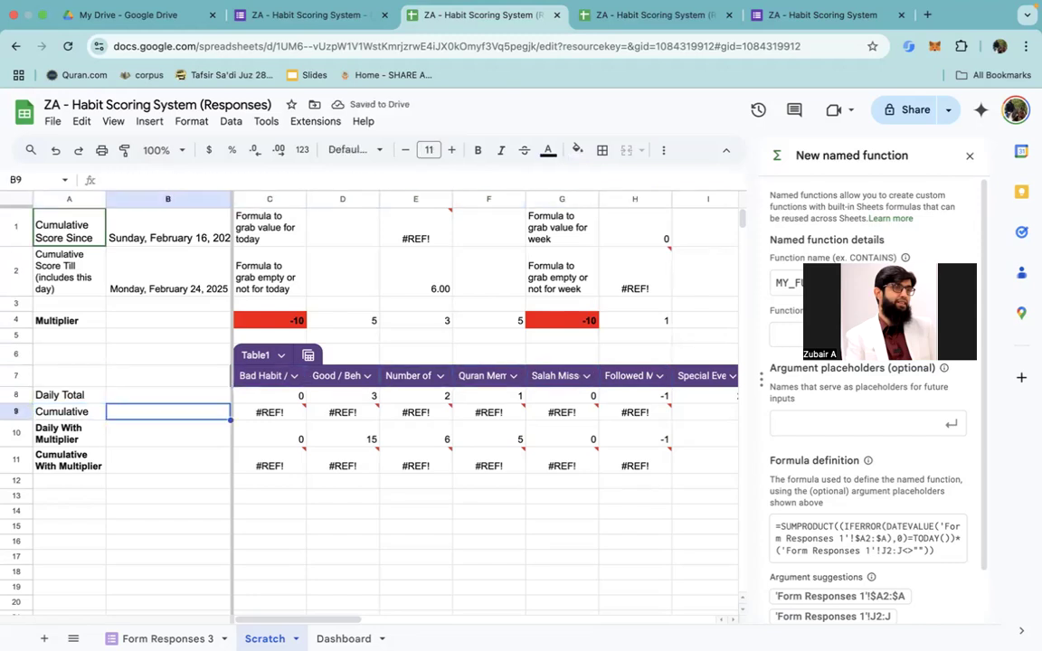
pyautogui.press('Right')
pyautogui.press('Right')
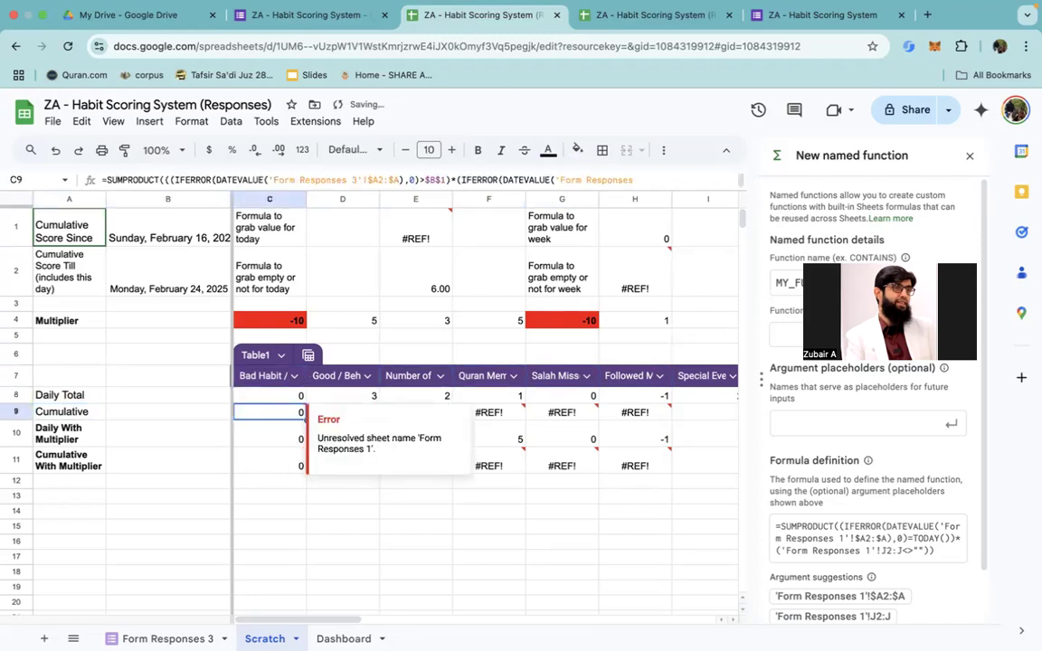
# Step: Review the sheet references and C2:C range in the C9 Cumulative formula
pyautogui.press('Down')
pyautogui.press('Up')
pyautogui.press('Return')
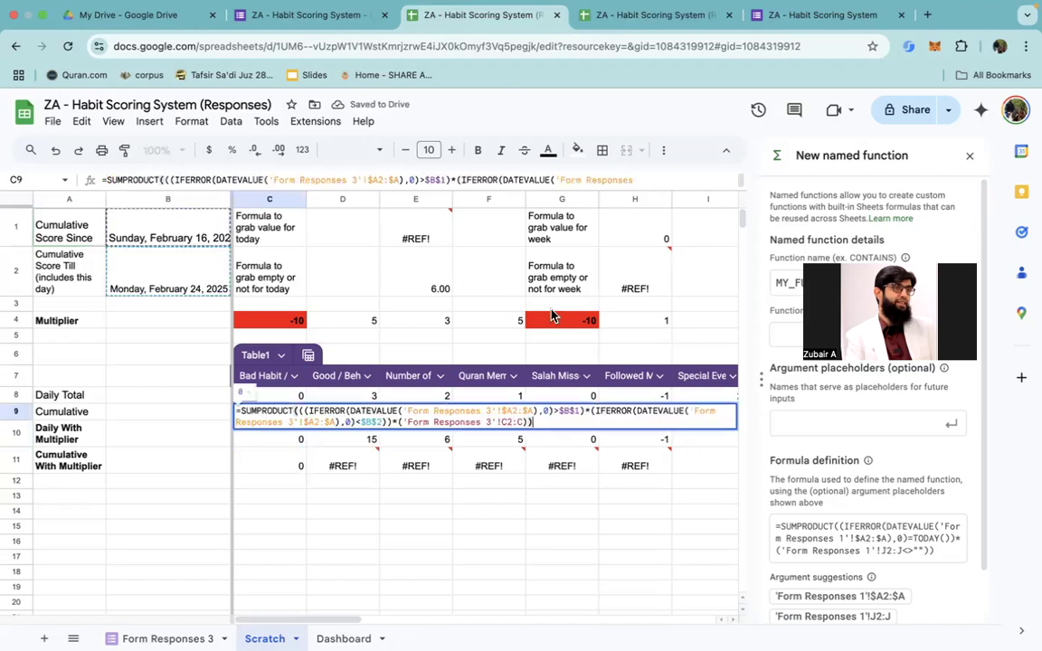
pyautogui.scroll(5, 557, 413)
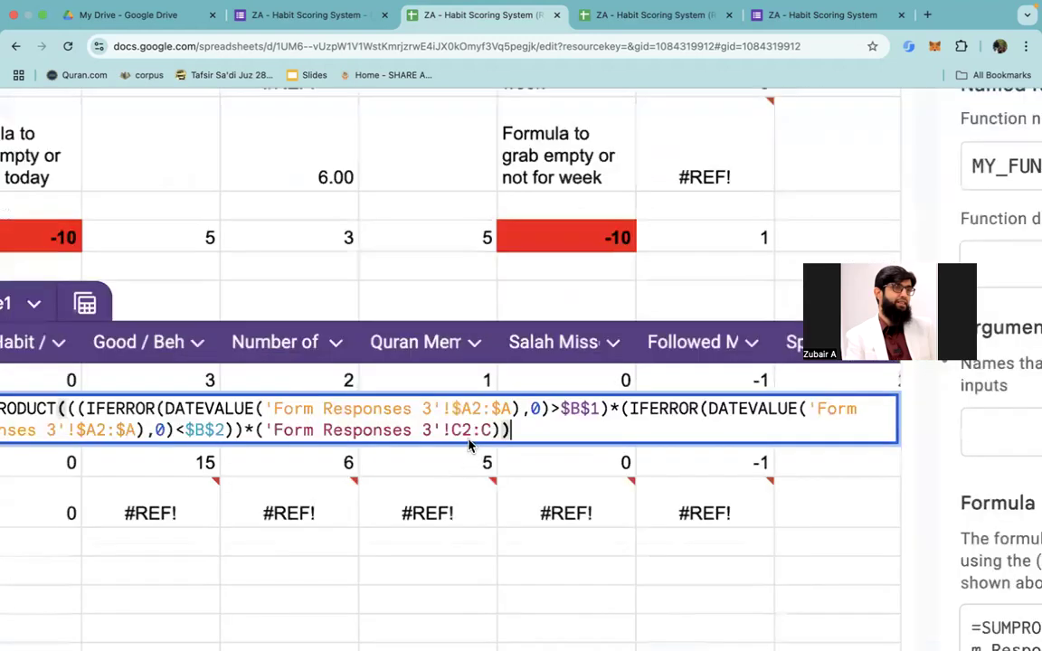
pyautogui.scroll(-5, 477, 488)
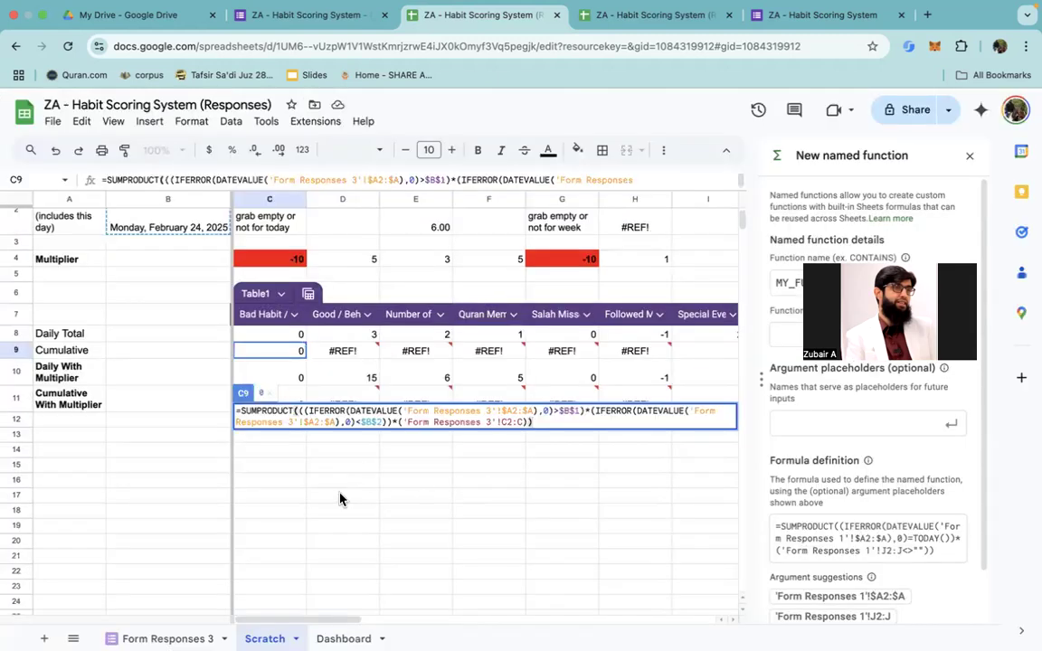
pyautogui.click(340, 499)
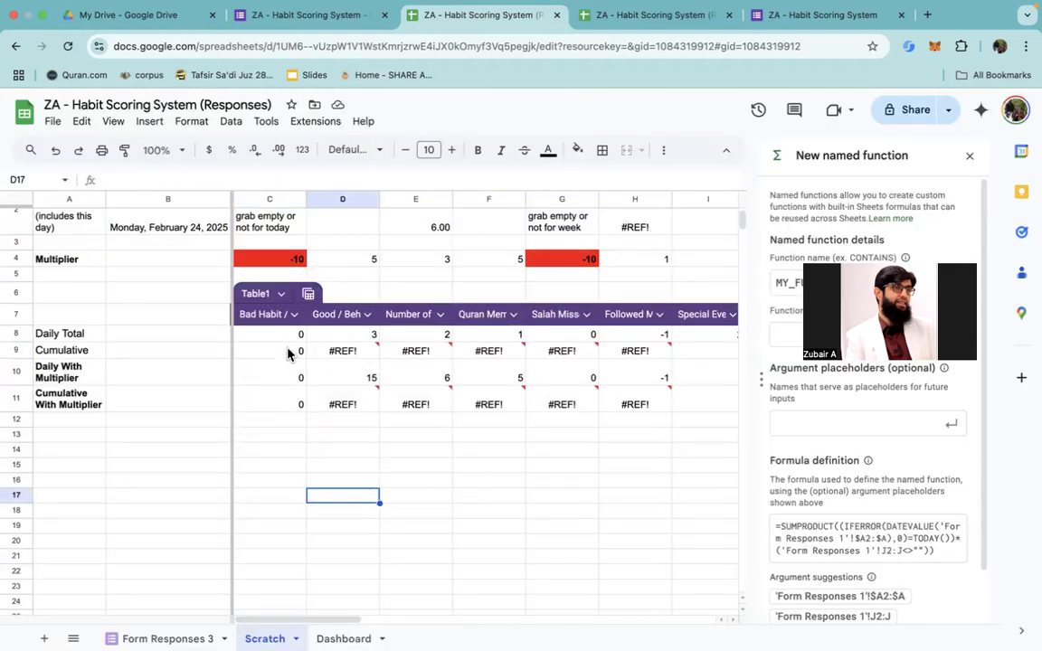
# Step: Copy the C9 Cumulative formula into D9:E9
pyautogui.click(289, 353)
pyautogui.press('super+c')
pyautogui.press('Right')
pyautogui.hotkey('shift', 'Right')
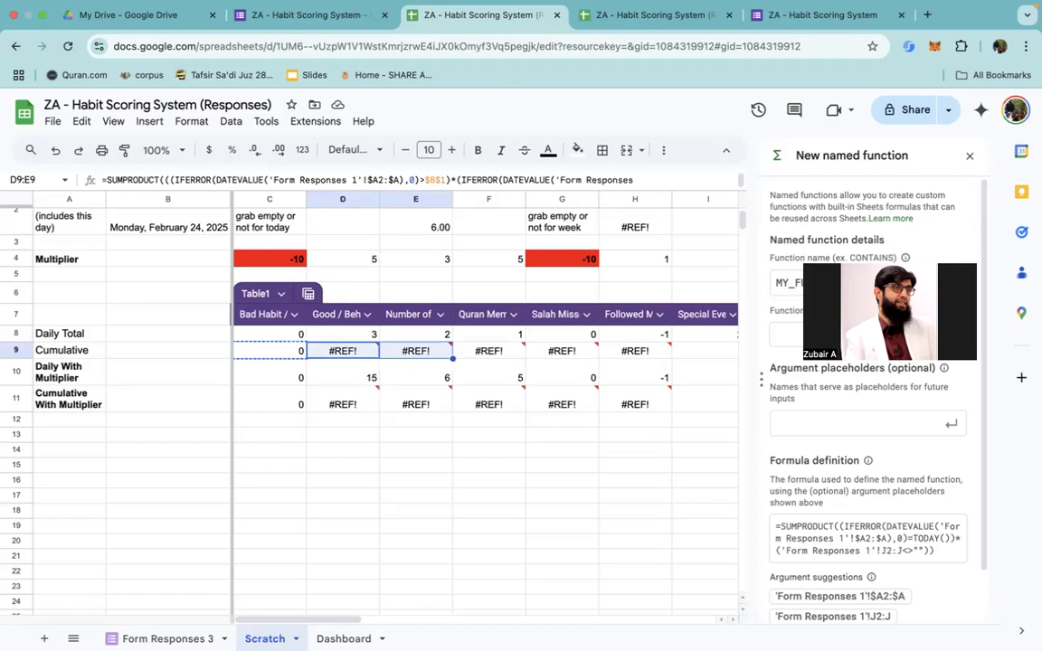
pyautogui.hotkey('shift', 'Right')
pyautogui.hotkey('shift', 'Right')
pyautogui.hotkey('shift', 'Right')
pyautogui.hotkey('shift', 'Right')
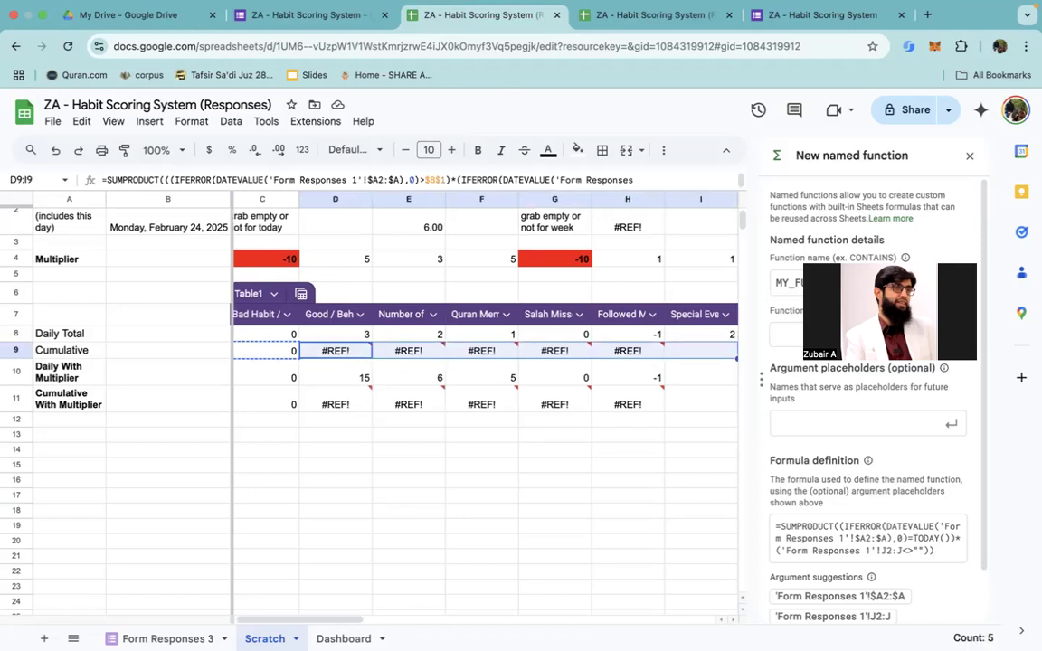
pyautogui.hotkey('shift', 'Left')
pyautogui.hotkey('shift', 'Left')
pyautogui.hotkey('shift', 'Left')
pyautogui.hotkey('shift', 'Left')
pyautogui.hotkey('shift', 'Left')
pyautogui.hotkey('shift', 'Right')
pyautogui.press('super+v')
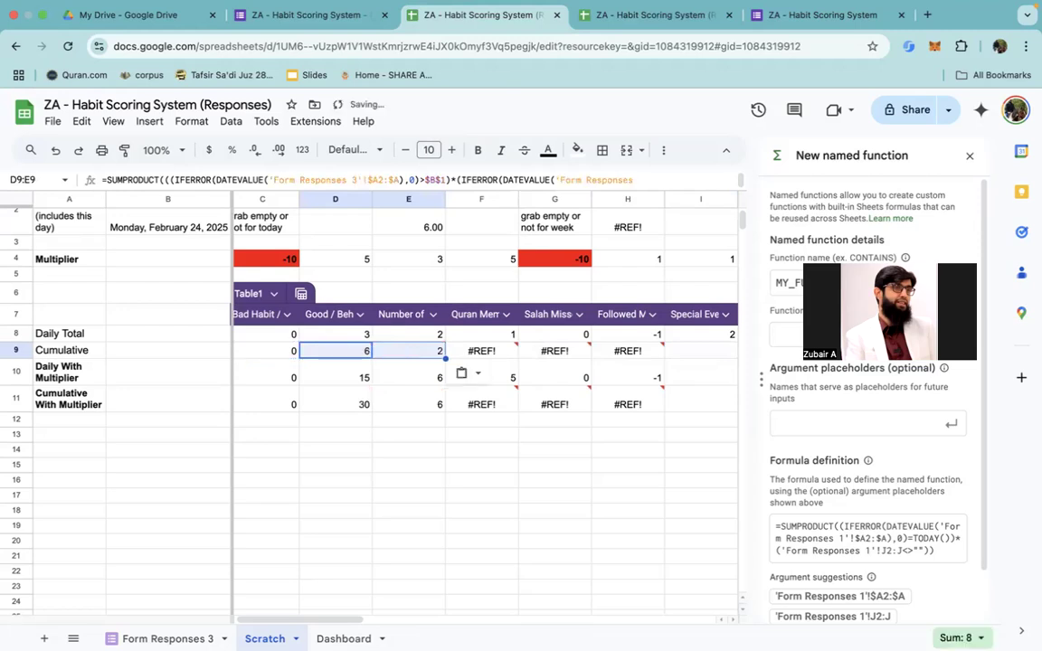
# Step: In H2's weekly empty-or-not formula, repoint the first DATEVALUE reference, compared with $B$1, to 'Form Responses 3'
pyautogui.press('Right')
pyautogui.press('Right')
pyautogui.press('Right')
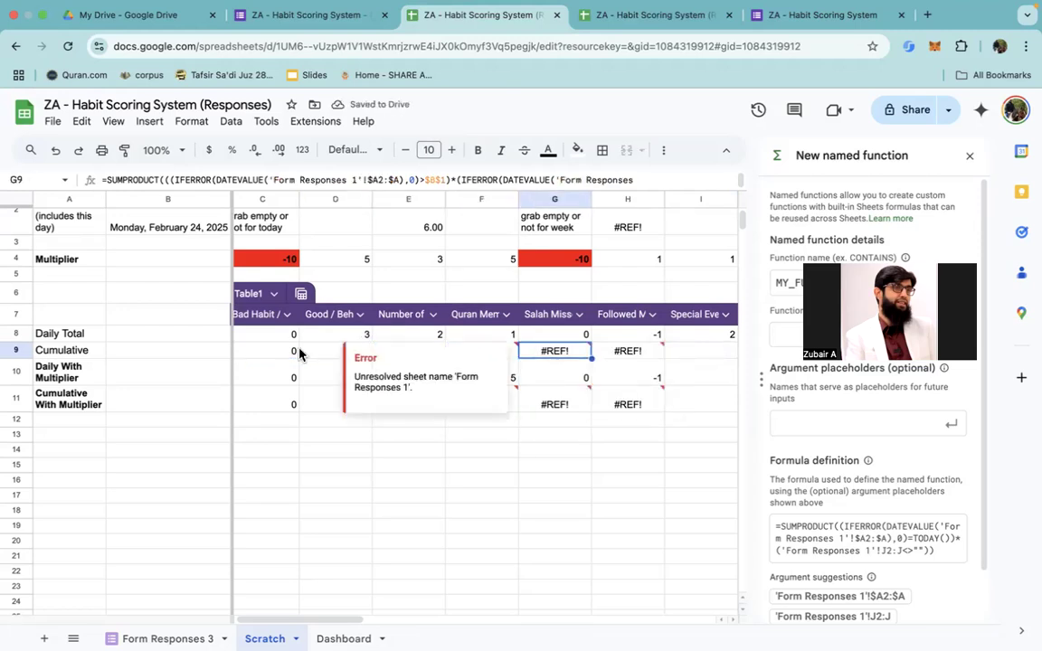
pyautogui.scroll(2, 597, 260)
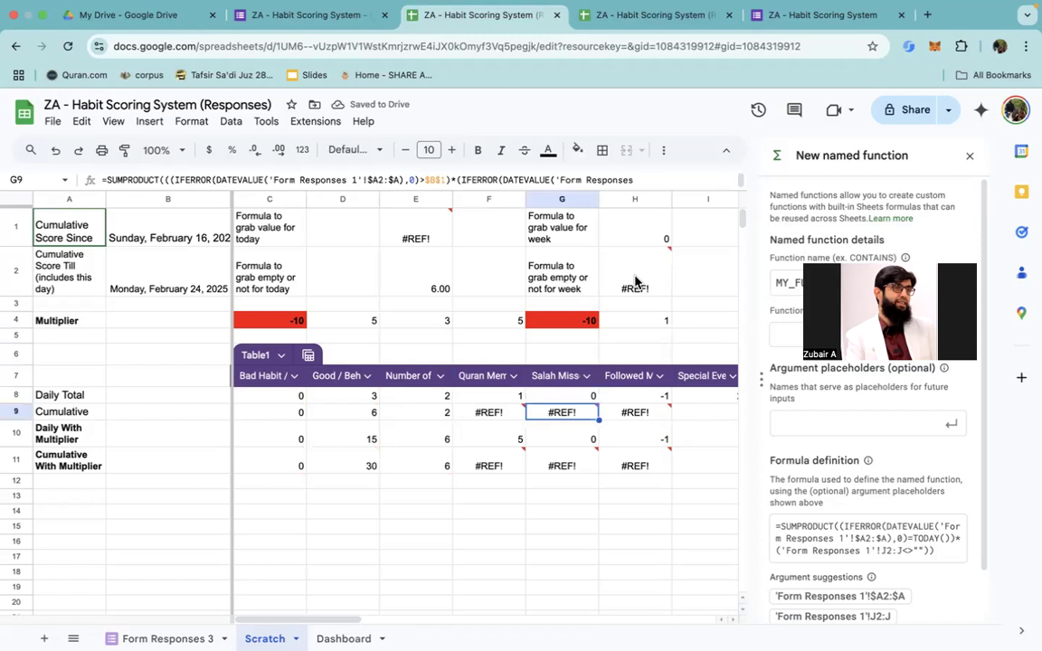
pyautogui.doubleClick(635, 274)
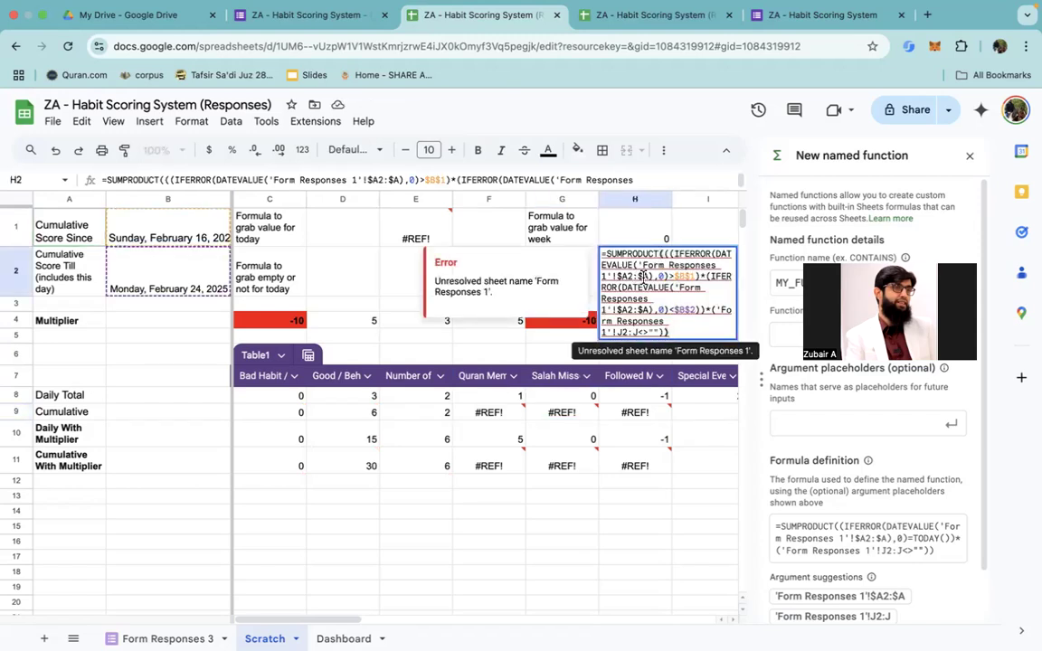
pyautogui.click(638, 275)
pyautogui.click(631, 276)
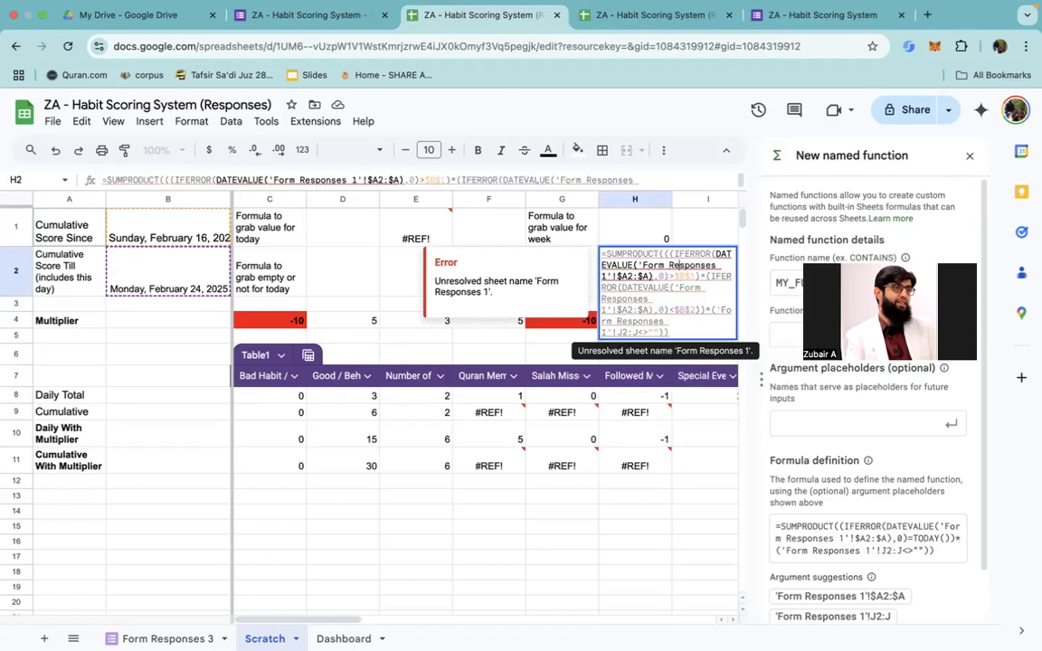
pyautogui.click(668, 276)
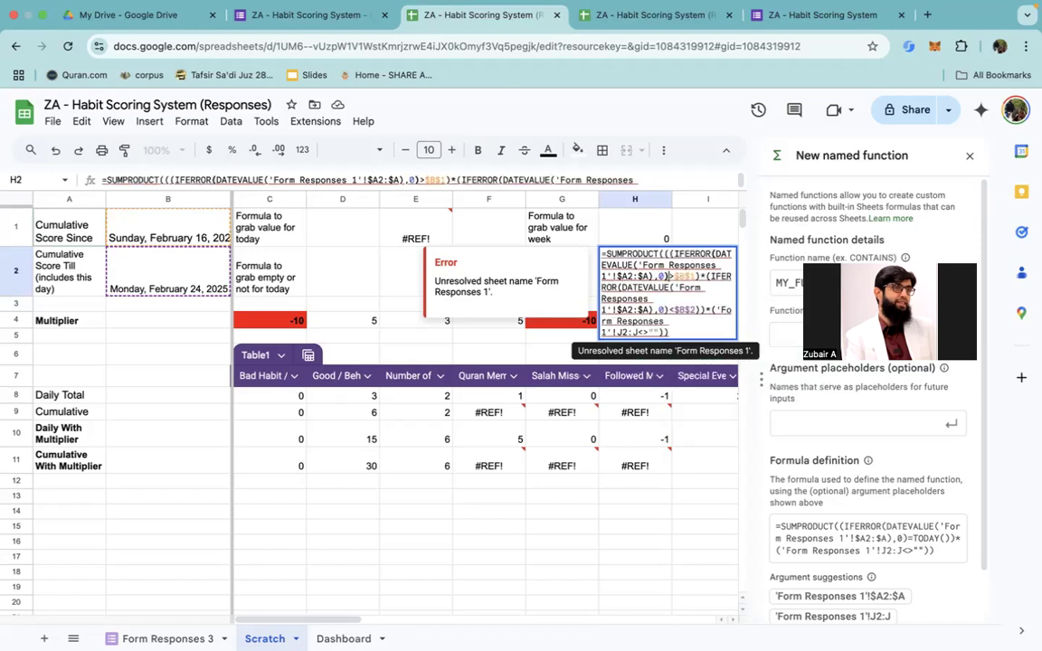
pyautogui.click(664, 265)
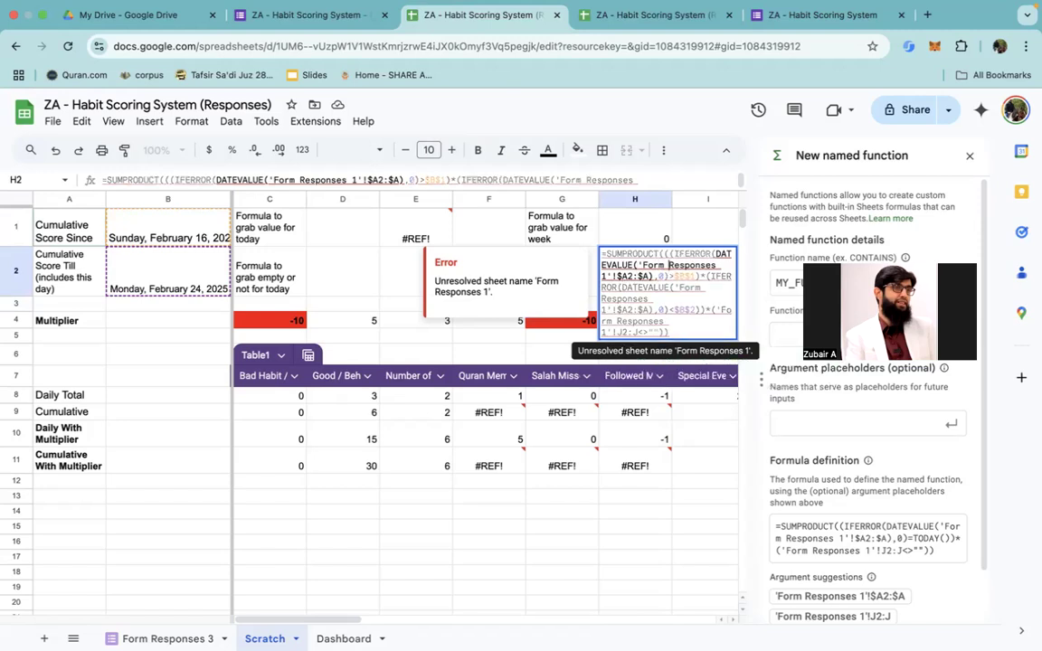
pyautogui.press('Left')
pyautogui.press('Left')
pyautogui.press('BackSpace')
pyautogui.write('3')
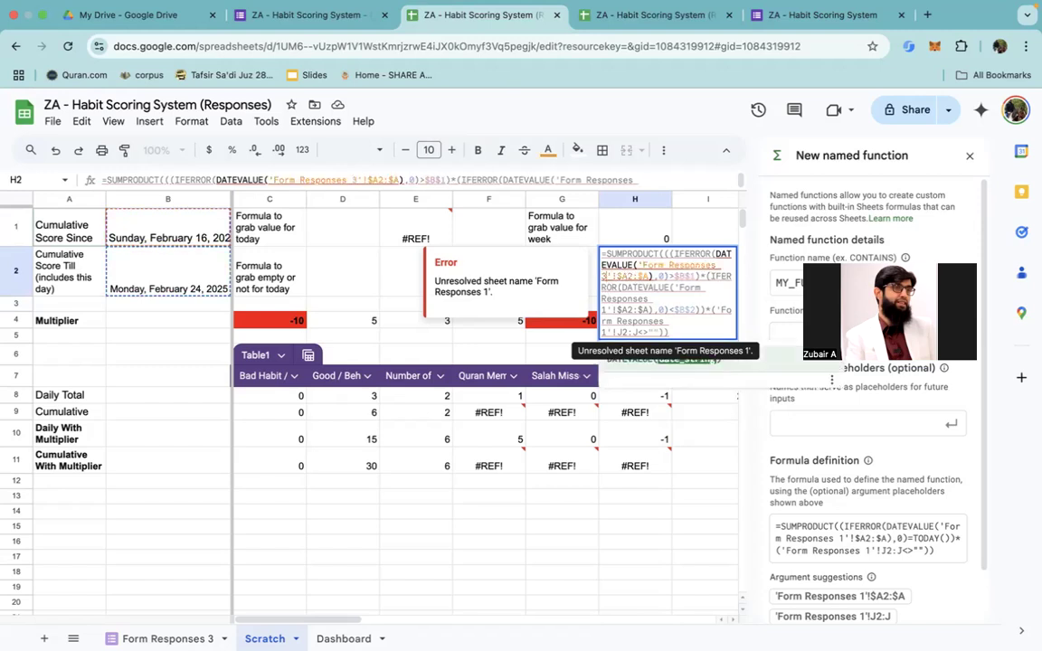
# Step: Repoint the second DATEVALUE reference in the H2 formula, compared with $B$2, to 'Form Responses 3'
pyautogui.press('Right')
pyautogui.press('Right')
pyautogui.press('Right')
pyautogui.press('Right')
pyautogui.press('Right')
pyautogui.press('Right')
pyautogui.press('Right')
pyautogui.press('Right')
pyautogui.press('Right')
pyautogui.press('Right')
pyautogui.press('Right')
pyautogui.press('Right')
pyautogui.press('Right')
pyautogui.press('Right')
pyautogui.press('Right')
pyautogui.press('Right')
pyautogui.press('Right')
pyautogui.press('Right')
pyautogui.press('Right')
pyautogui.press('Right')
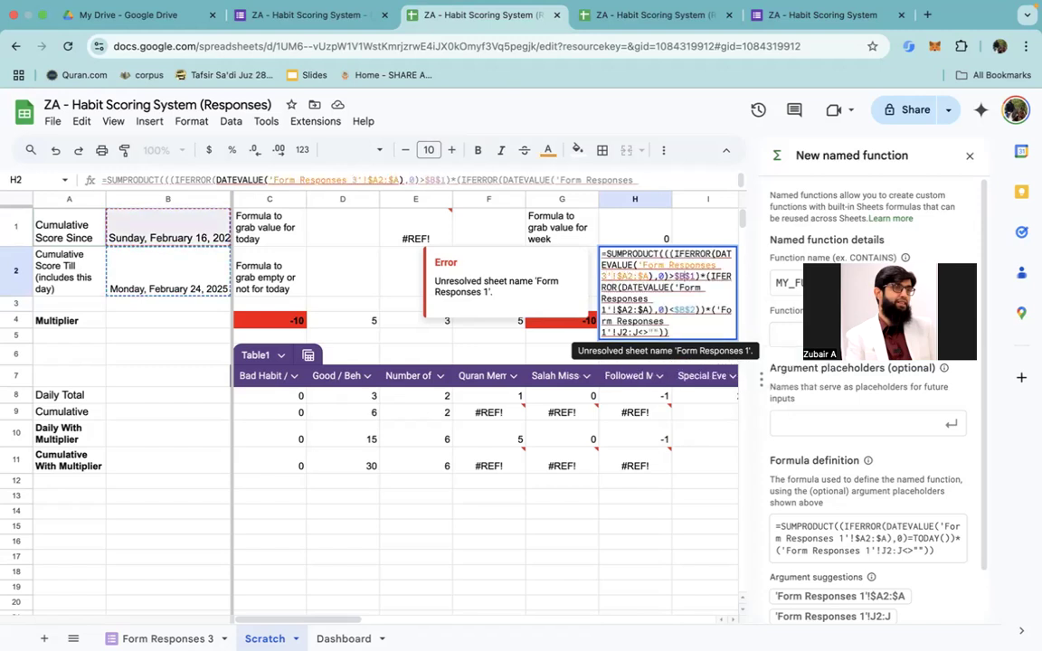
pyautogui.press('Right')
pyautogui.press('Right')
pyautogui.press('Right')
pyautogui.press('Right')
pyautogui.press('Right')
pyautogui.press('Right')
pyautogui.press('Right')
pyautogui.press('Right')
pyautogui.press('Right')
pyautogui.press('Right')
pyautogui.press('Right')
pyautogui.press('Right')
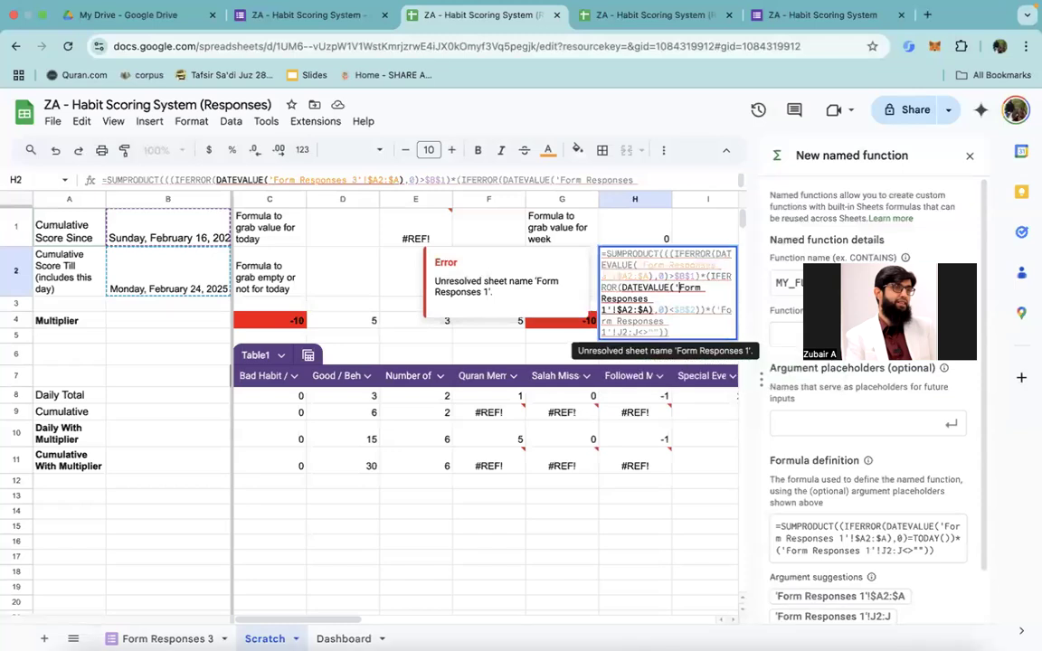
pyautogui.press('Right')
pyautogui.press('Right')
pyautogui.press('Right')
pyautogui.press('Right')
pyautogui.press('Right')
pyautogui.press('Right')
pyautogui.press('Right')
pyautogui.press('Right')
pyautogui.press('Right')
pyautogui.press('Right')
pyautogui.press('Right')
pyautogui.press('BackSpace')
pyautogui.write('3')
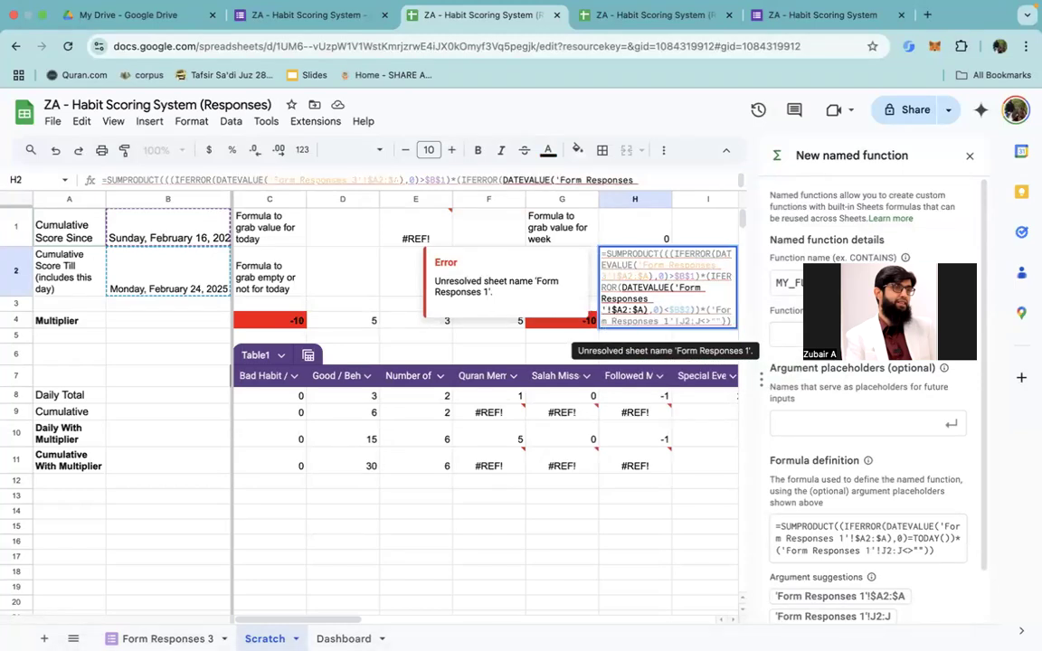
# Step: Repoint the last reference in the H2 formula, the J2:J empty-or-not test, to 'Form Responses 3'
pyautogui.press('Right')
pyautogui.press('Right')
pyautogui.press('Right')
pyautogui.press('Right')
pyautogui.press('Right')
pyautogui.press('Right')
pyautogui.press('Right')
pyautogui.press('Right')
pyautogui.press('Right')
pyautogui.press('Right')
pyautogui.press('Right')
pyautogui.press('Right')
pyautogui.press('Right')
pyautogui.press('Right')
pyautogui.press('Right')
pyautogui.press('Right')
pyautogui.press('Right')
pyautogui.press('Right')
pyautogui.press('Right')
pyautogui.press('Right')
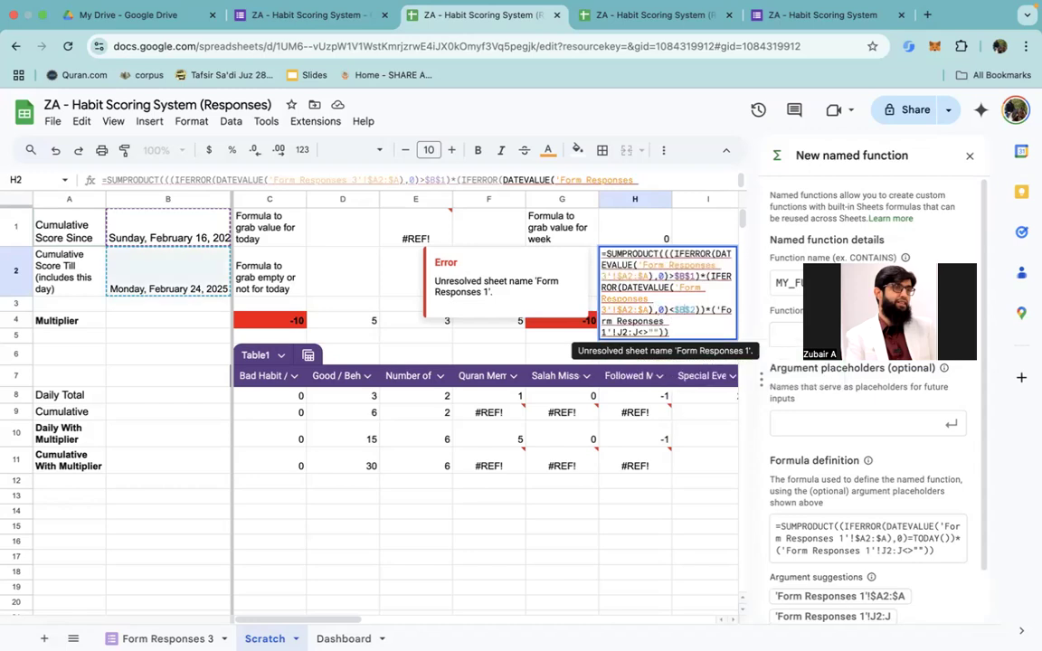
pyautogui.press('Right')
pyautogui.press('Right')
pyautogui.press('Right')
pyautogui.press('Right')
pyautogui.press('Right')
pyautogui.press('Right')
pyautogui.press('Right')
pyautogui.press('Right')
pyautogui.press('Right')
pyautogui.press('Right')
pyautogui.press('Right')
pyautogui.press('Right')
pyautogui.press('Right')
pyautogui.press('Right')
pyautogui.press('Right')
pyautogui.press('Right')
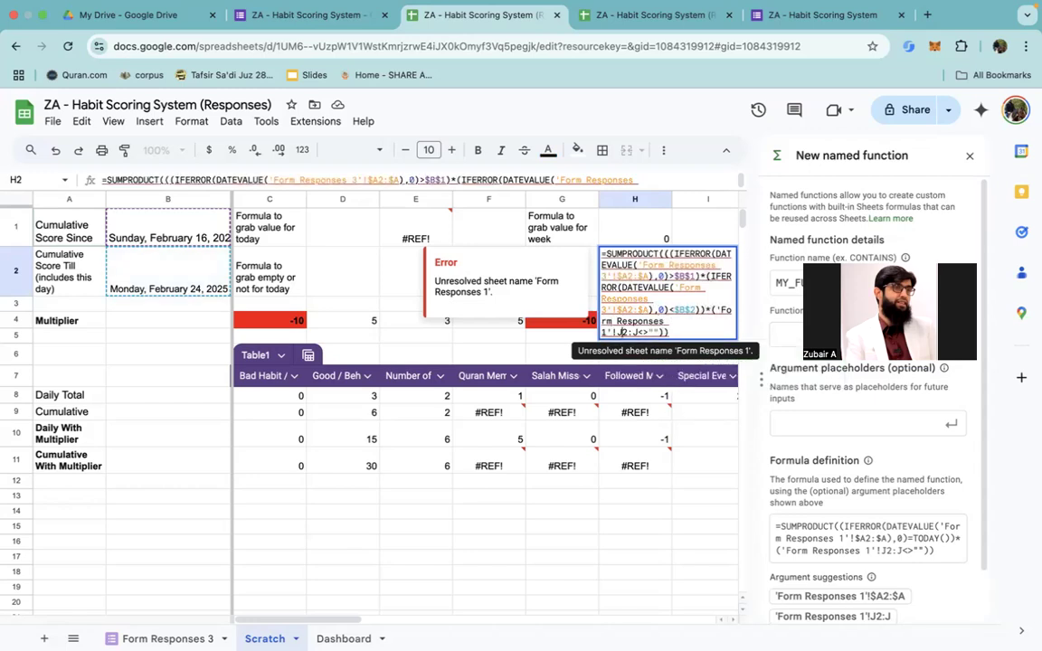
pyautogui.press('Delete')
pyautogui.write('3')
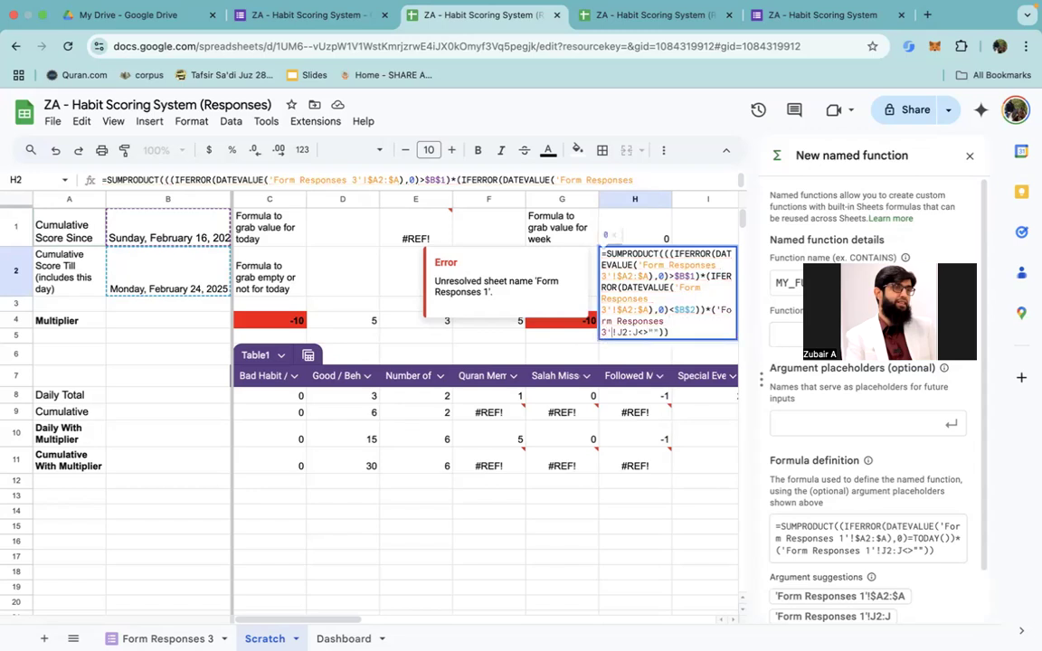
# Step: Change the tested column range in the H2 weekly formula to E2:E and commit the formula
pyautogui.press('Delete')
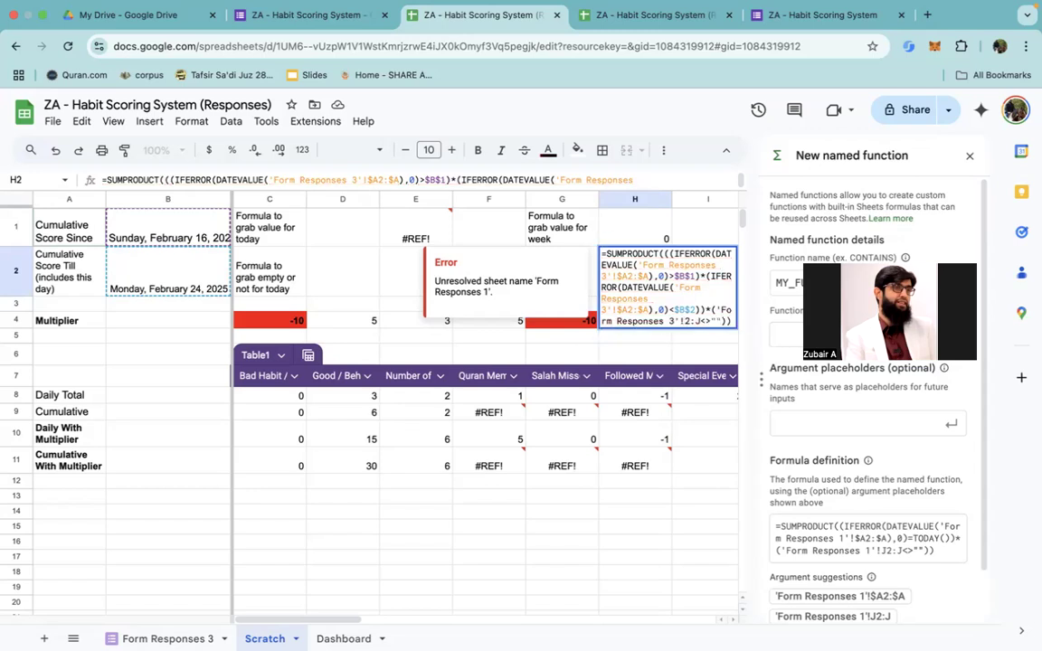
pyautogui.write('E')
pyautogui.press('Delete')
pyautogui.write('E')
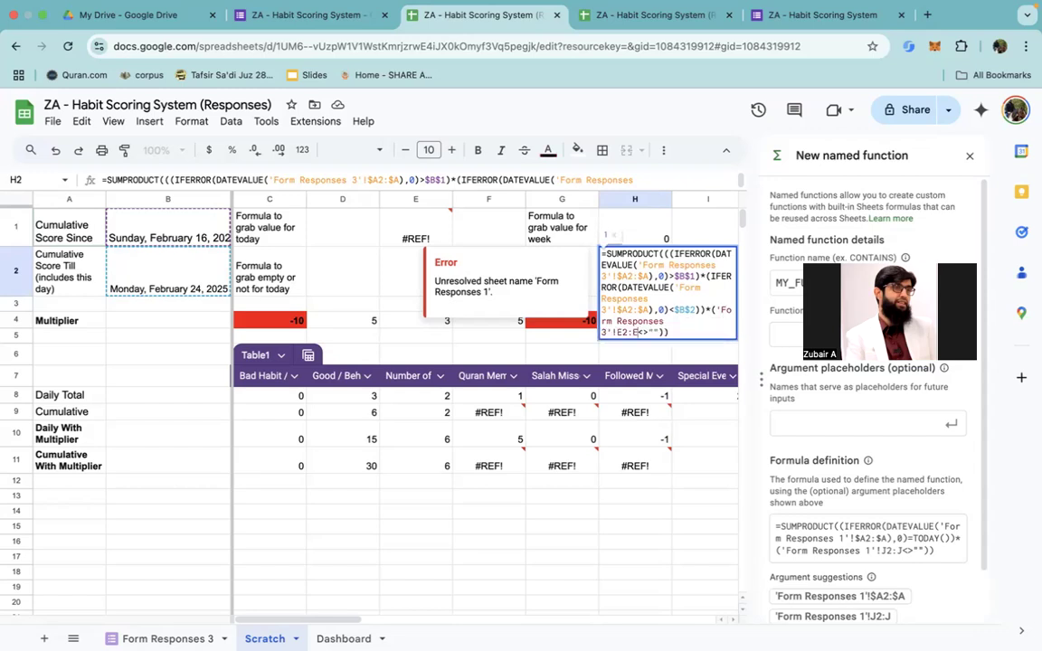
pyautogui.press('super+a')
pyautogui.press('Return')
# Step: Review the Daily With Multiplier and Cumulative With Multiplier formulas in rows 10 and 11
pyautogui.press('Down')
pyautogui.press('Down')
pyautogui.press('Down')
pyautogui.press('Down')
pyautogui.press('Down')
pyautogui.press('Down')
pyautogui.press('Down')
pyautogui.press('Down')
pyautogui.press('Down')
pyautogui.press('Down')
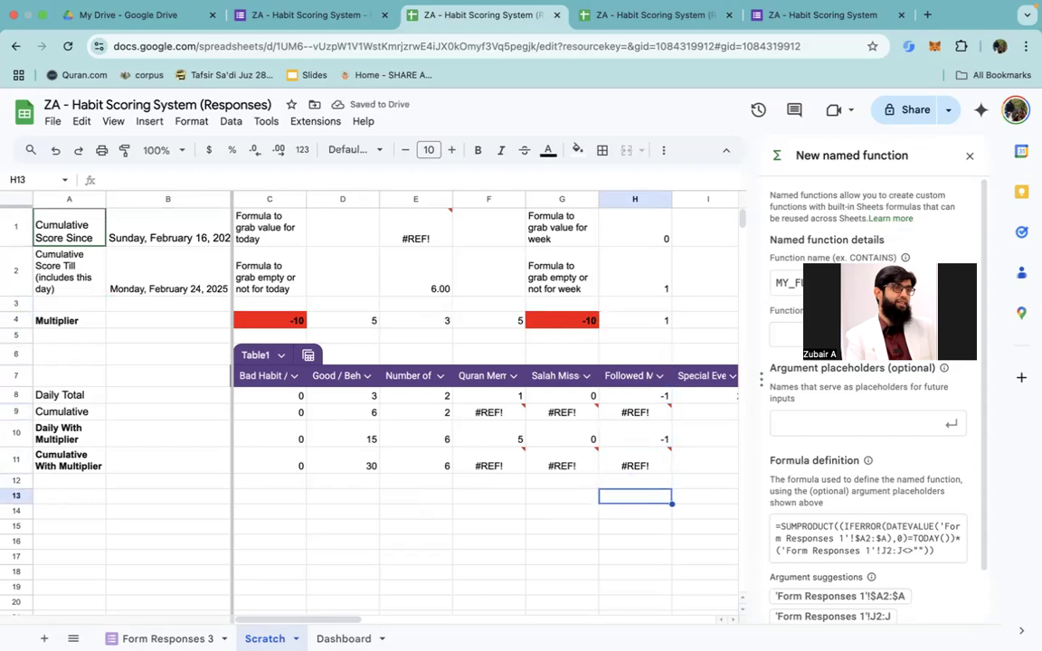
pyautogui.press('Left')
pyautogui.press('Left')
pyautogui.press('Left')
pyautogui.press('Left')
pyautogui.press('Left')
pyautogui.press('Left')
pyautogui.press('Left')
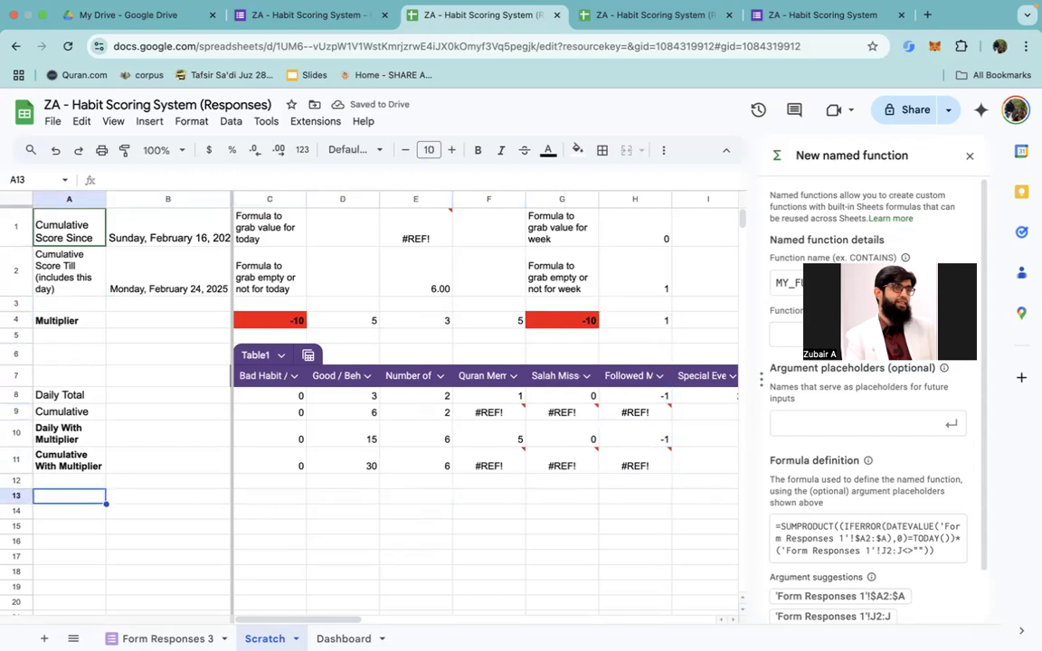
pyautogui.press('Up')
pyautogui.press('Up')
pyautogui.press('Up')
pyautogui.press('Right')
pyautogui.press('Right')
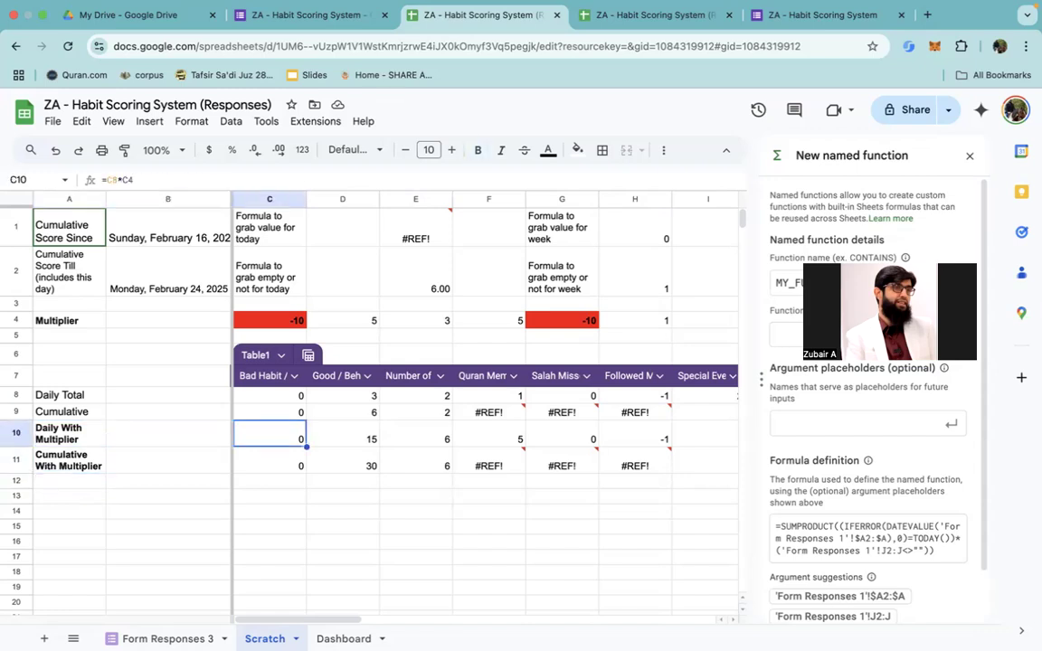
pyautogui.press('Down')
# Step: Replace the Quran column's Cumulative formula in F9 with the updated weekly empty-or-not formula from H2
pyautogui.press('Right')
pyautogui.press('Right')
pyautogui.press('Right')
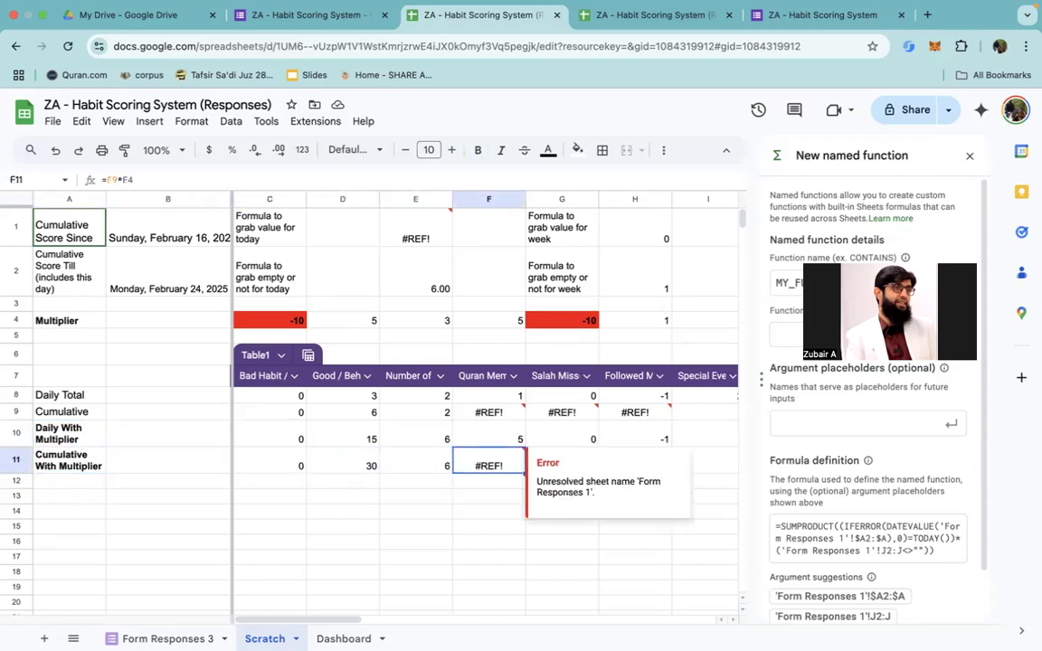
pyautogui.press('Up')
pyautogui.press('Right')
pyautogui.press('Left')
pyautogui.press('Down')
pyautogui.press('Up')
pyautogui.press('Up')
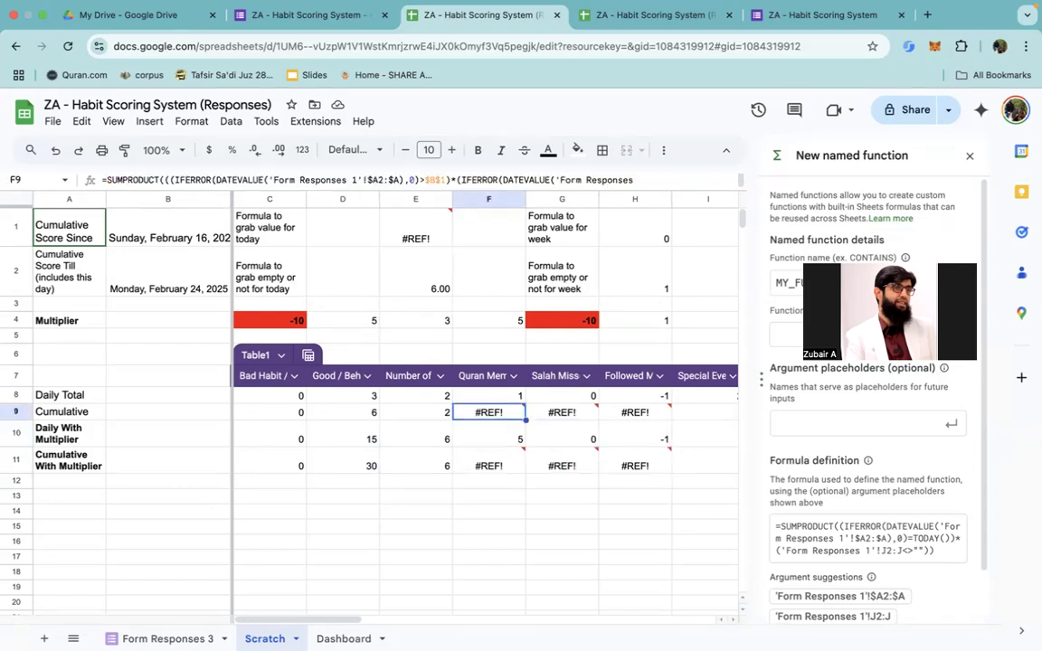
pyautogui.press('Down')
pyautogui.press('Down')
pyautogui.press('Up')
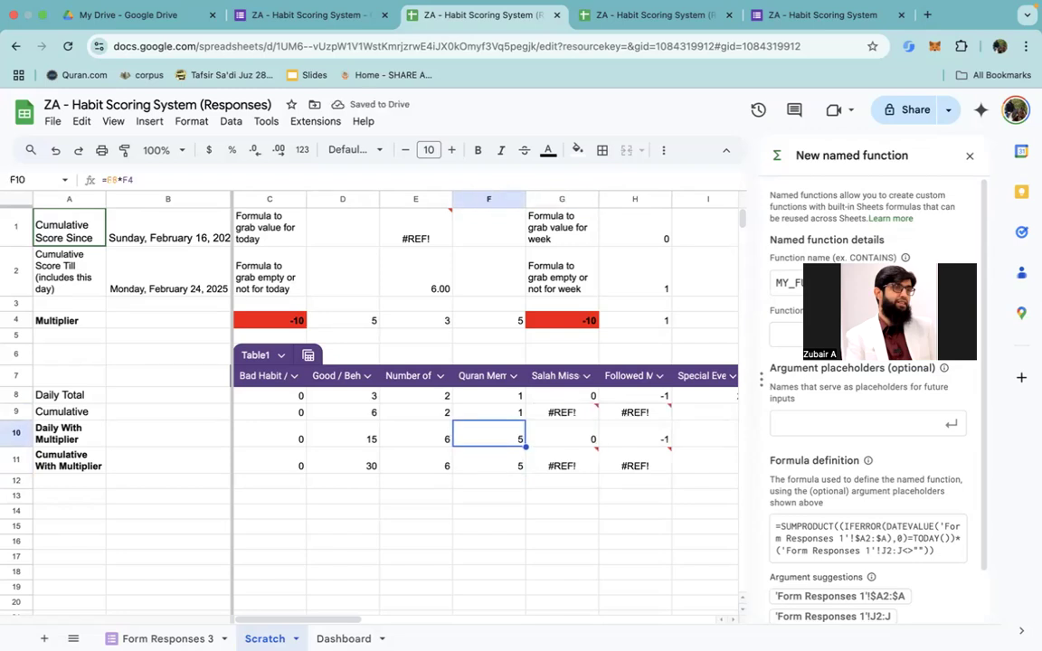
# Step: Compare the row 9 Cumulative formulas across the habit columns, checking which response sheet each one references
pyautogui.press('Left')
pyautogui.press('Left')
pyautogui.press('Left')
pyautogui.press('Left')
pyautogui.press('Left')
pyautogui.press('Right')
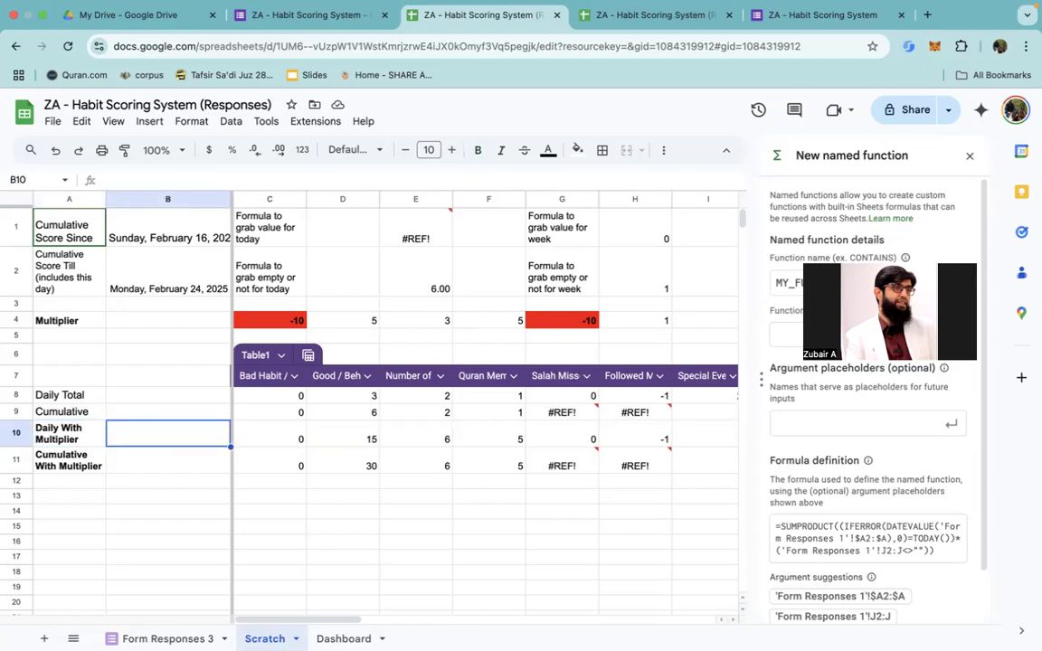
pyautogui.press('Up')
pyautogui.press('Right')
pyautogui.press('Right')
pyautogui.press('Right')
pyautogui.press('Right')
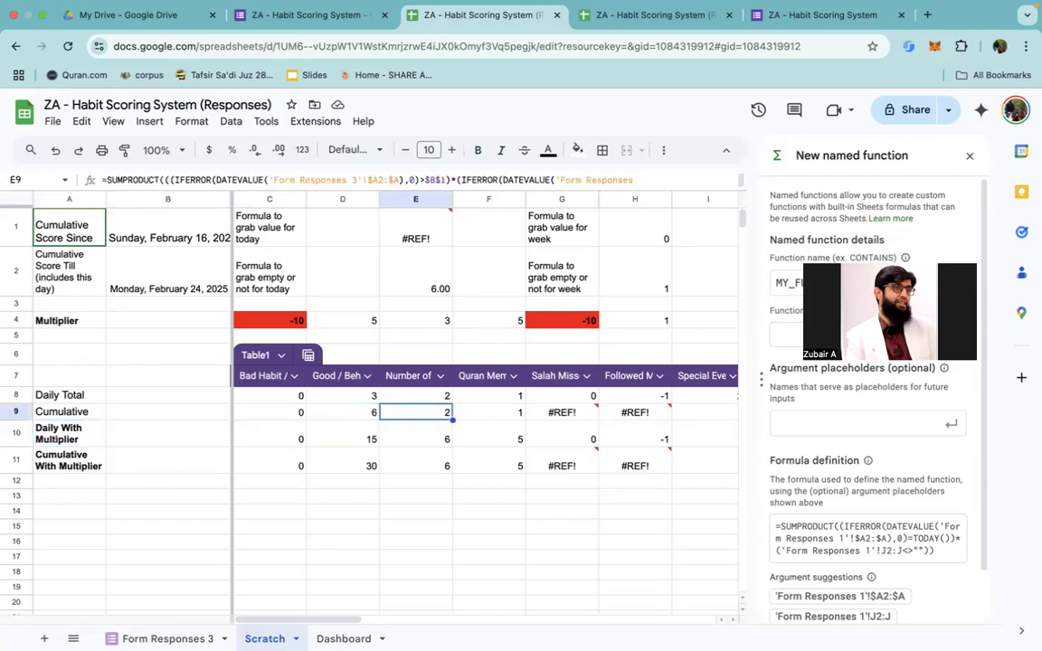
pyautogui.press('Left')
pyautogui.press('Left')
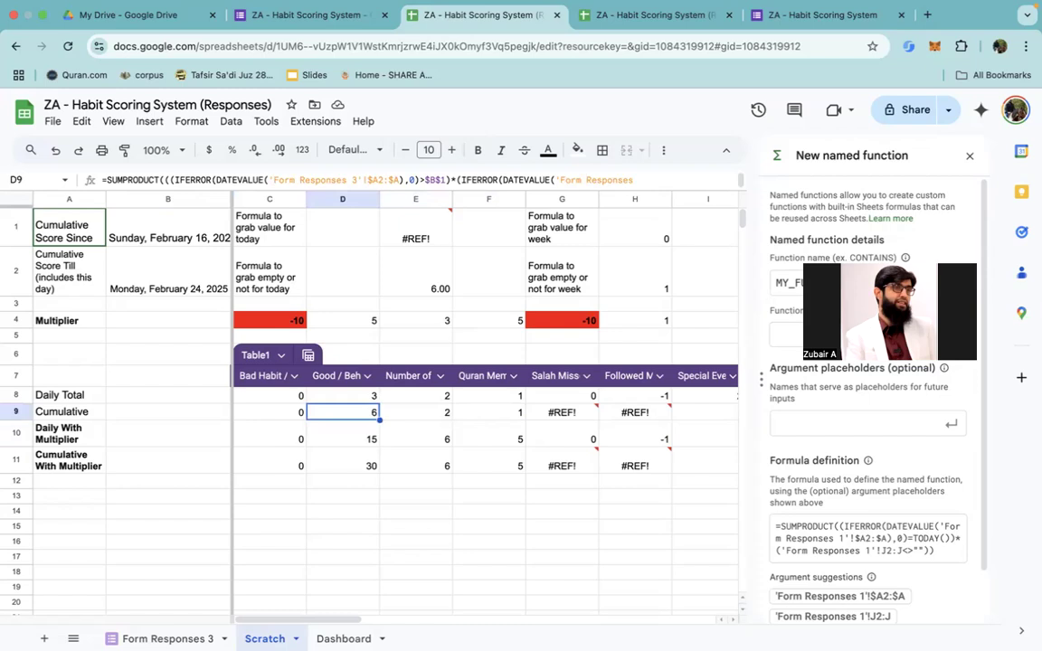
pyautogui.press('Up')
pyautogui.press('Down')
pyautogui.press('Right')
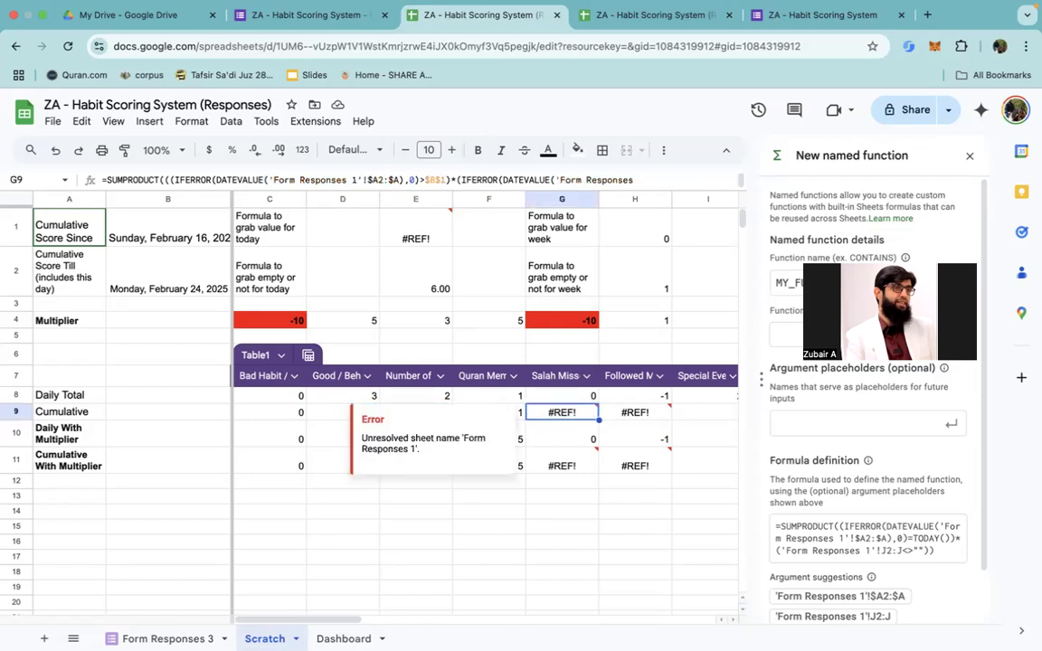
pyautogui.press('Right')
pyautogui.press('Left')
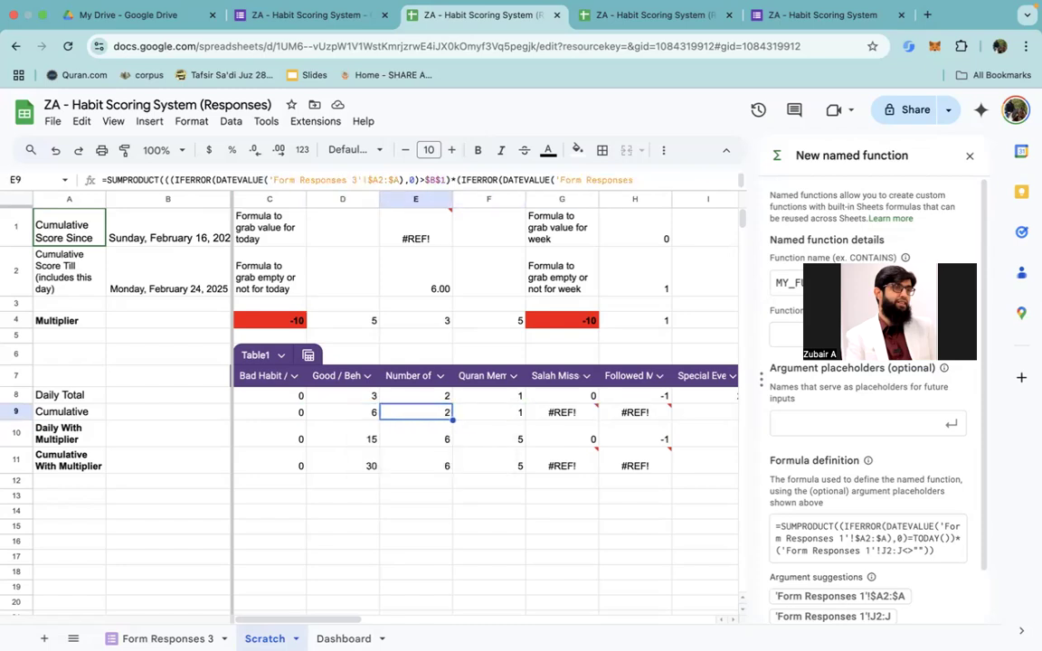
# Step: Copy the E9 Cumulative formula into G9:I9
pyautogui.hotkey('ctrl', 'c')
pyautogui.press('Right')
pyautogui.press('Right')
pyautogui.hotkey('shift', 'Right')
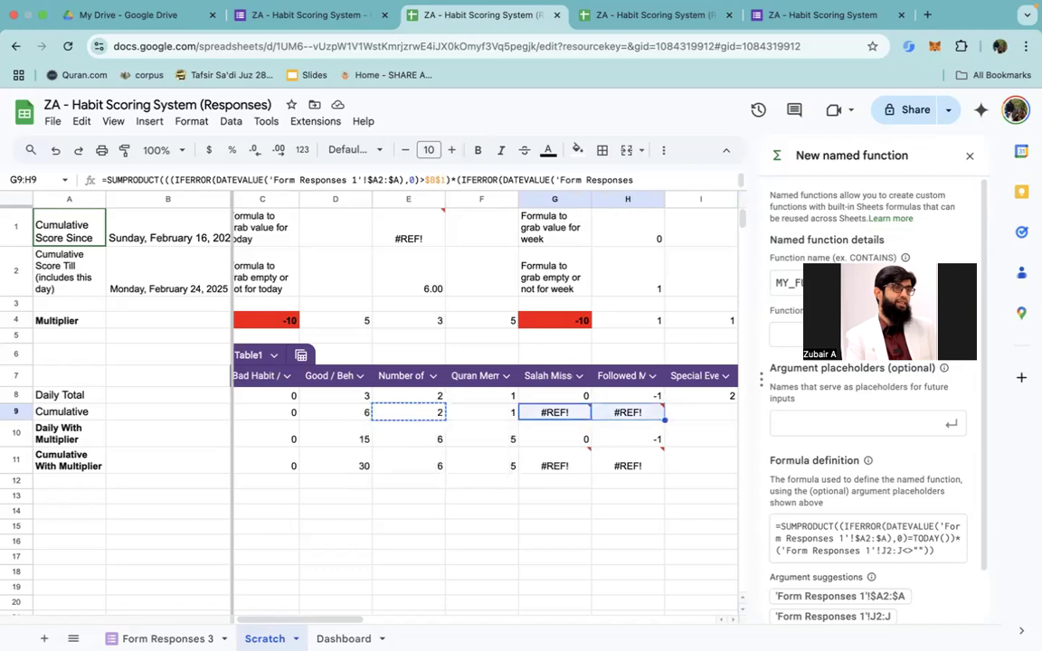
pyautogui.hotkey('shift', 'Right')
pyautogui.hotkey('shift', 'Right')
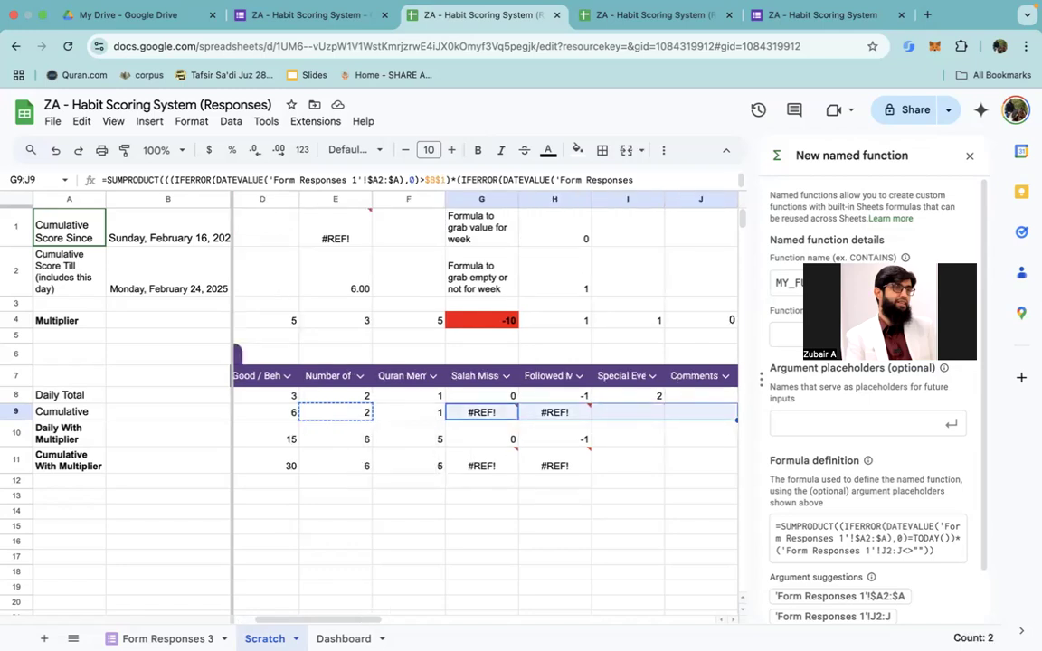
pyautogui.hotkey('shift', 'Left')
pyautogui.hotkey('ctrl', 'v')
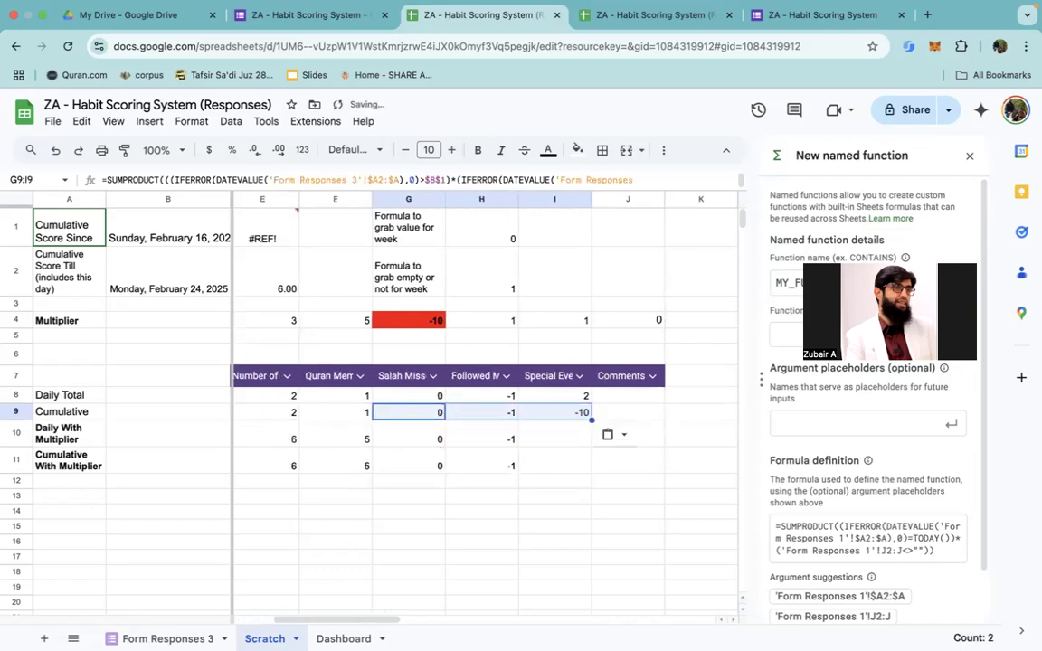
# Step: Extend the multiplier formulas to the Special Events column by copying H10 into I10 and H11 into I11
pyautogui.press('Down')
pyautogui.press('Down')
pyautogui.press('Down')
pyautogui.press('Right')
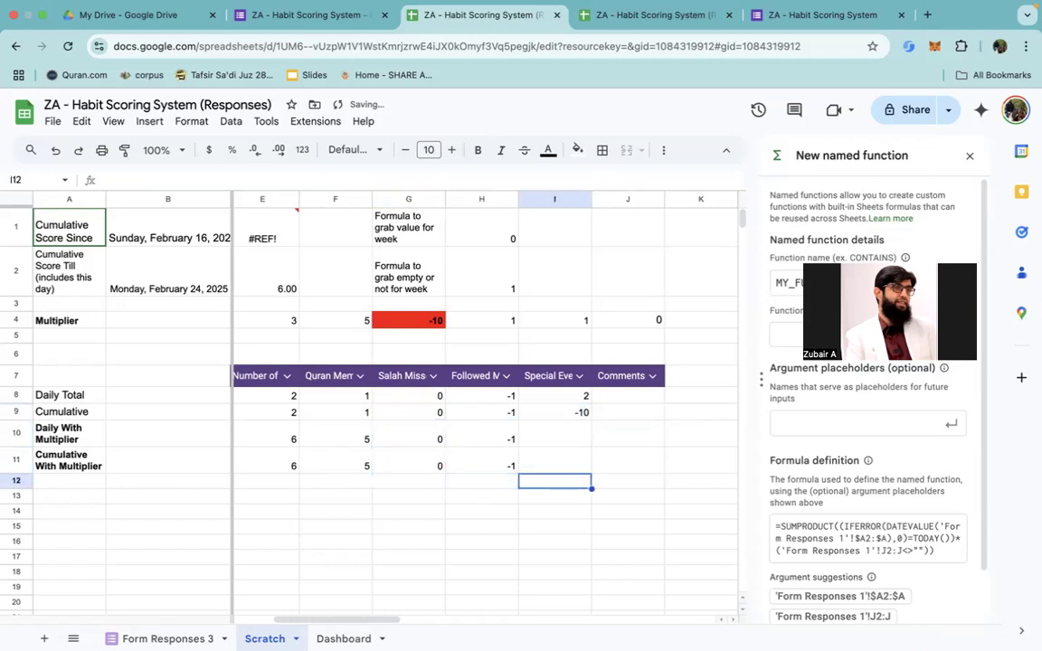
pyautogui.press('Up')
pyautogui.press('Up')
pyautogui.hotkey('ctrl', 'c')
pyautogui.press('Right')
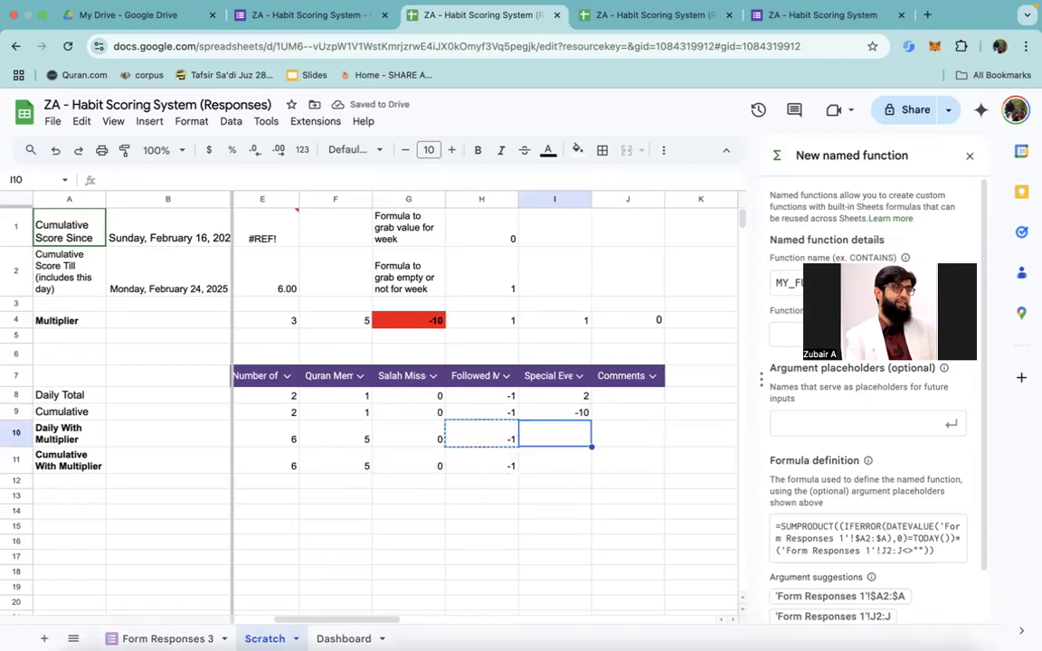
pyautogui.hotkey('ctrl', 'v')
pyautogui.press('Down')
pyautogui.press('Left')
pyautogui.press('Right')
pyautogui.hotkey('ctrl', 'v')
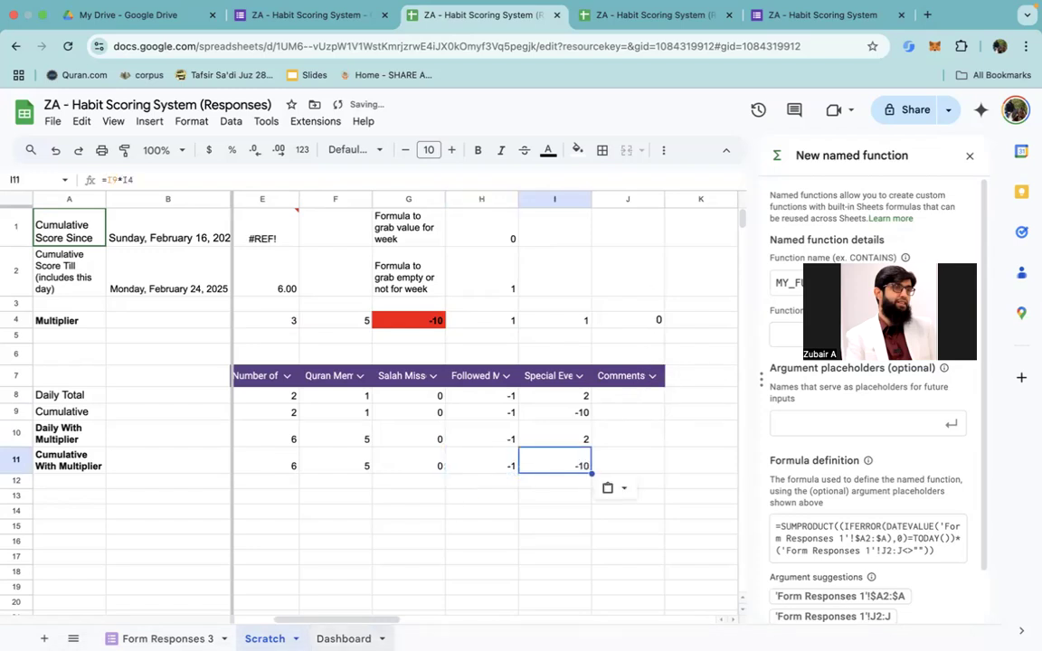
# Step: Review the Dashboard's scores and cash amounts, and check the last response's timestamp in cell A4 of Form Responses 3
pyautogui.click(344, 639)
pyautogui.scroll(2, 549, 395)
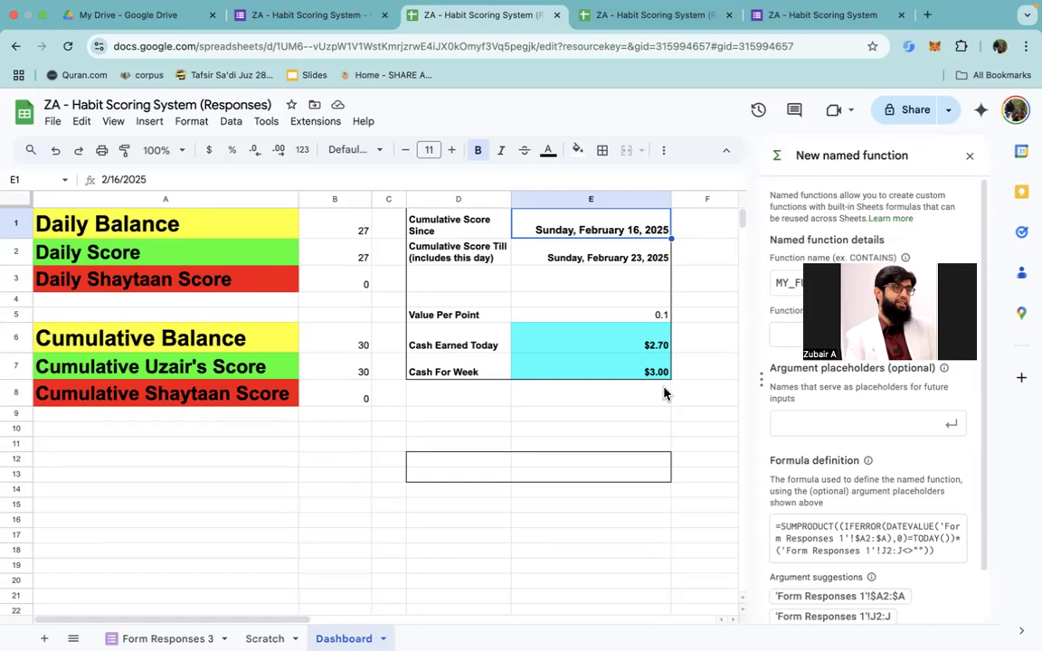
pyautogui.click(167, 638)
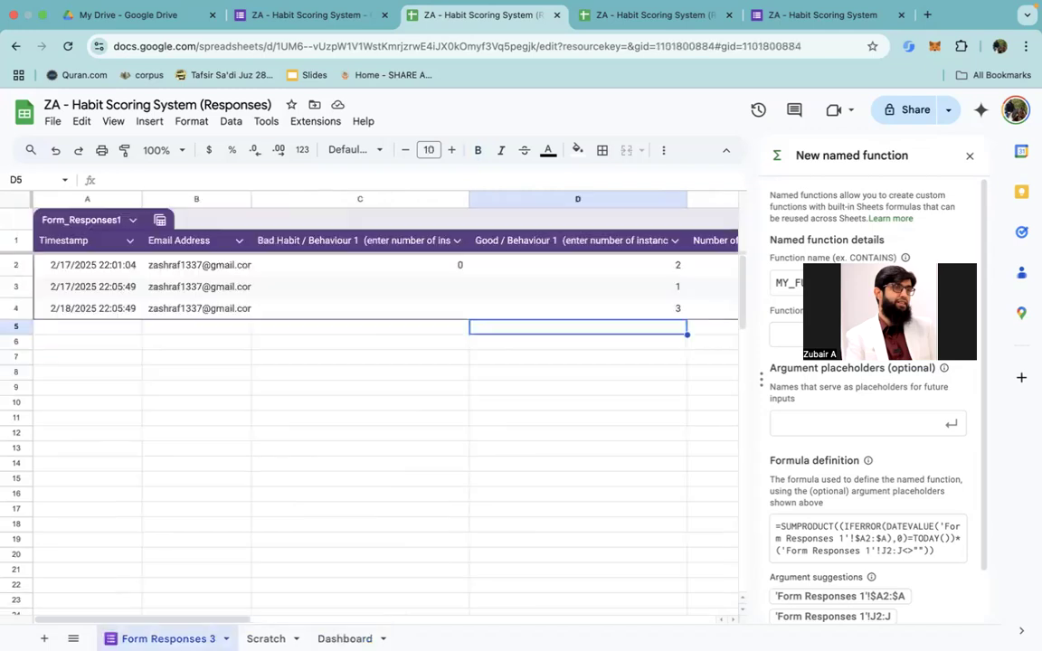
pyautogui.doubleClick(108, 308)
pyautogui.press('Escape')
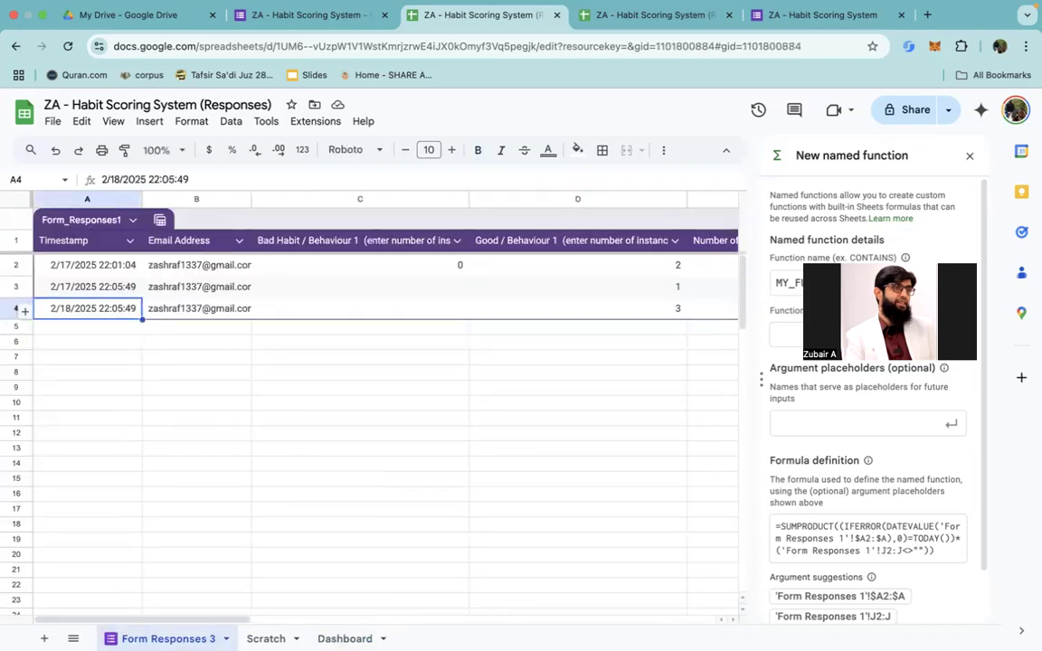